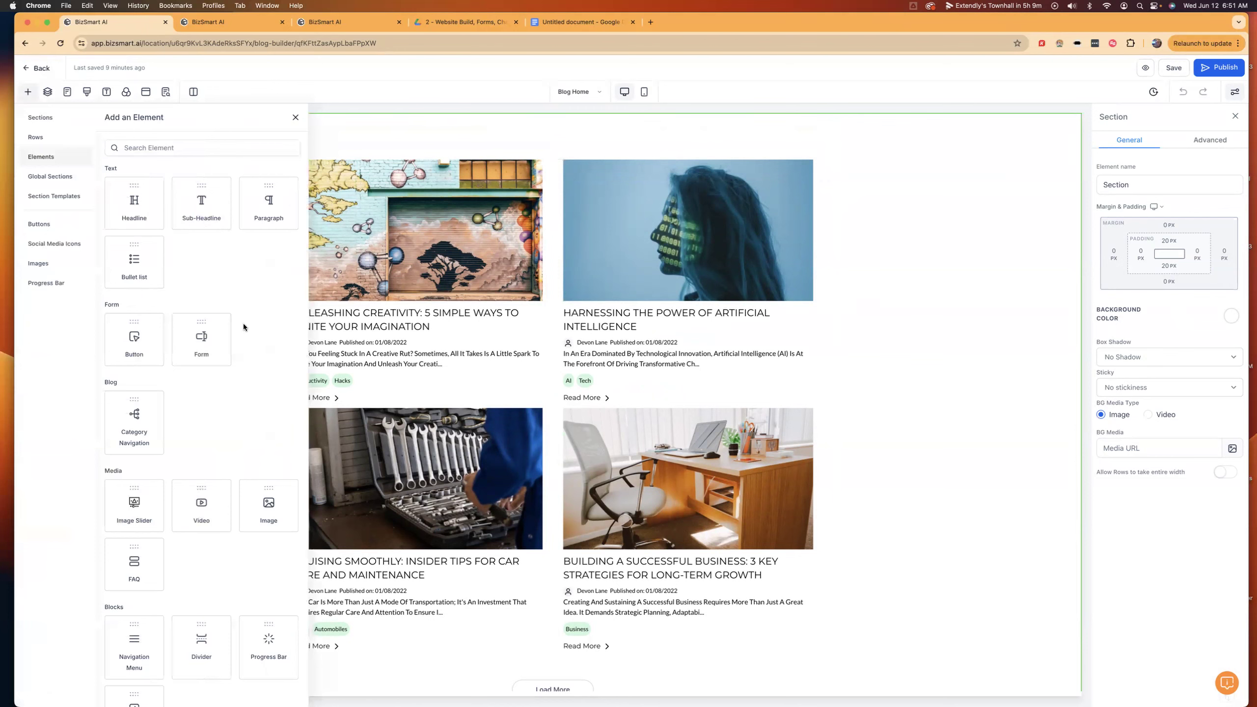
- Add a headline reading EVERYTHING IS JUNK above the blog post list and save the page
left_click_drag(134, 202, 509, 151)
triple_click(509, 149)
key("BackSpace")
type("EVERYTHING IS JUNK")
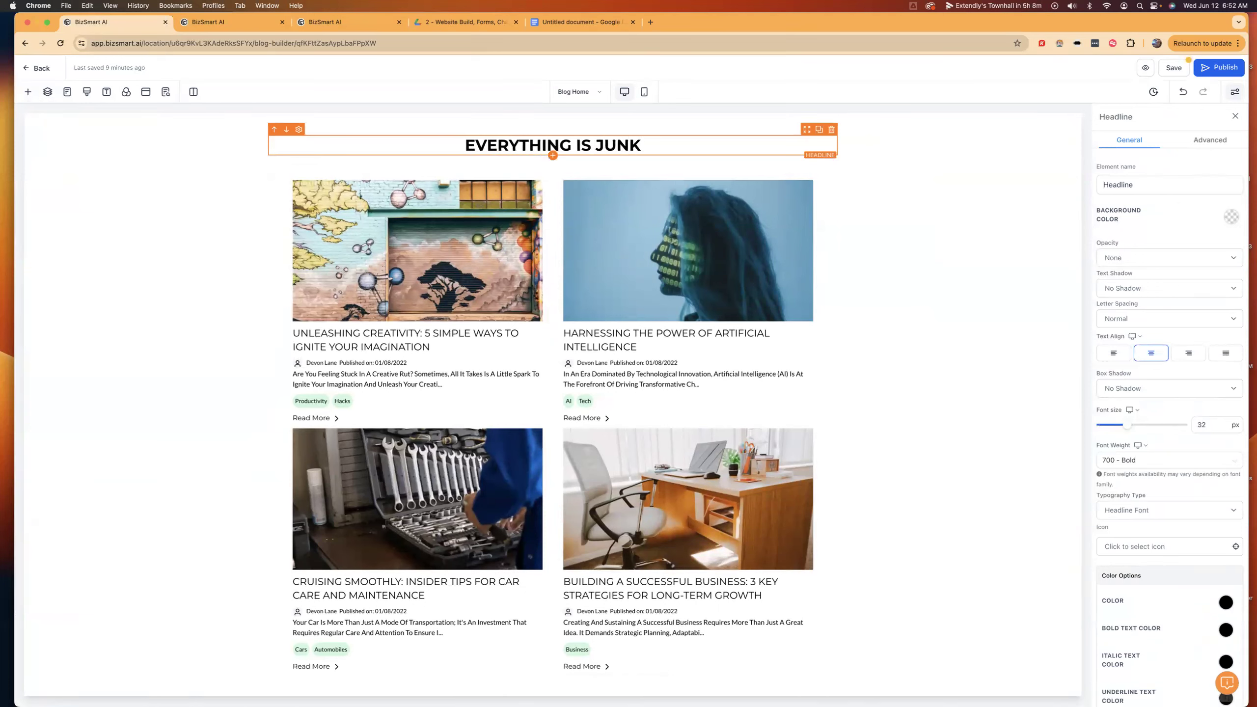
left_click(1011, 212)
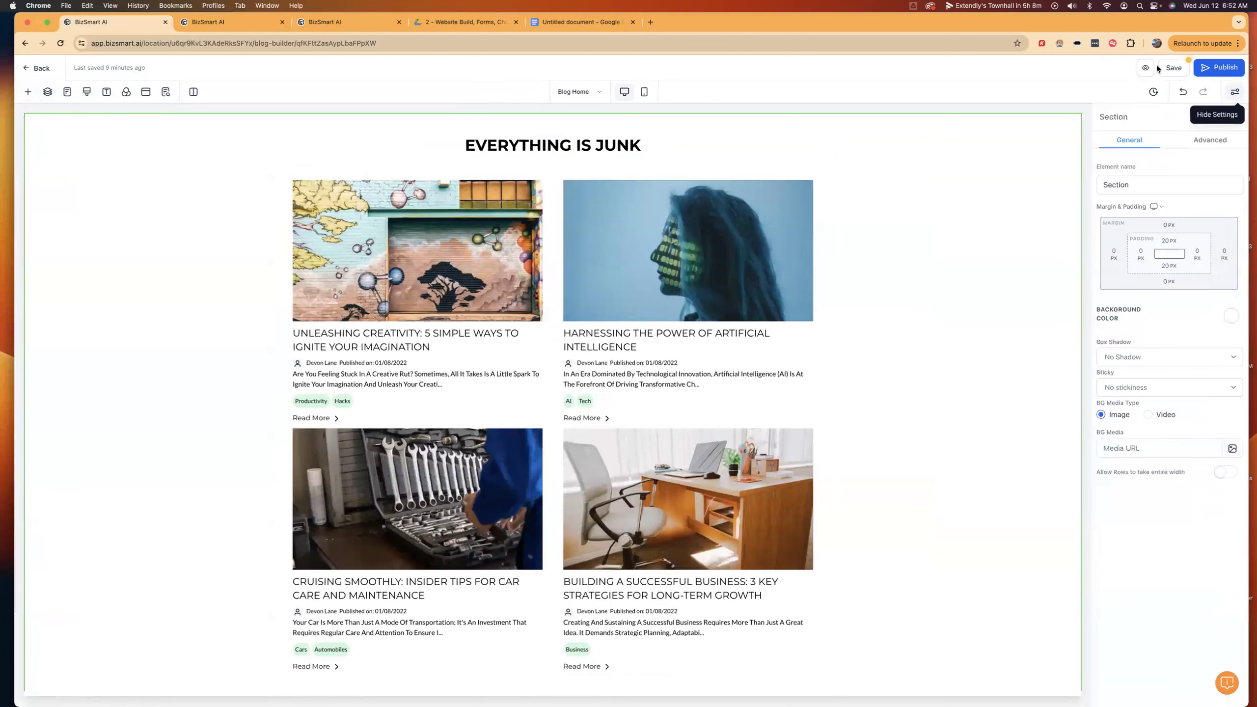
left_click(1164, 70)
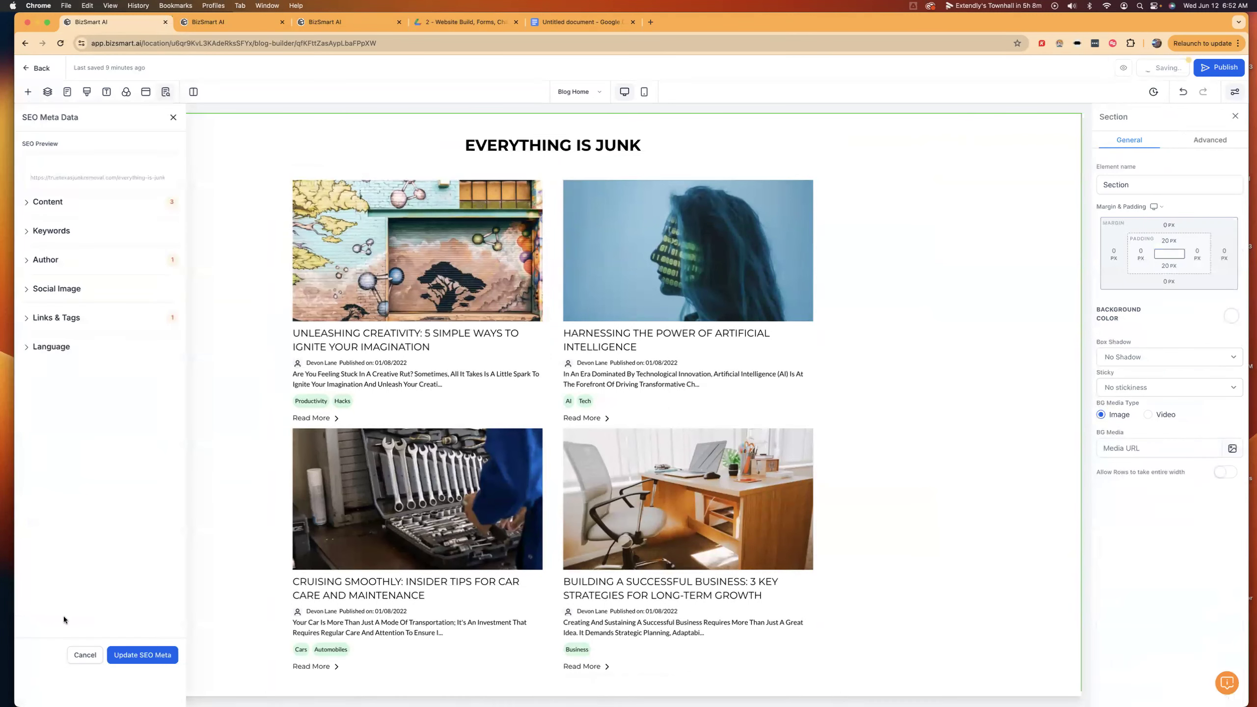
- Set the author in the page's SEO metadata to True Texas Junk Removal
left_click(51, 232)
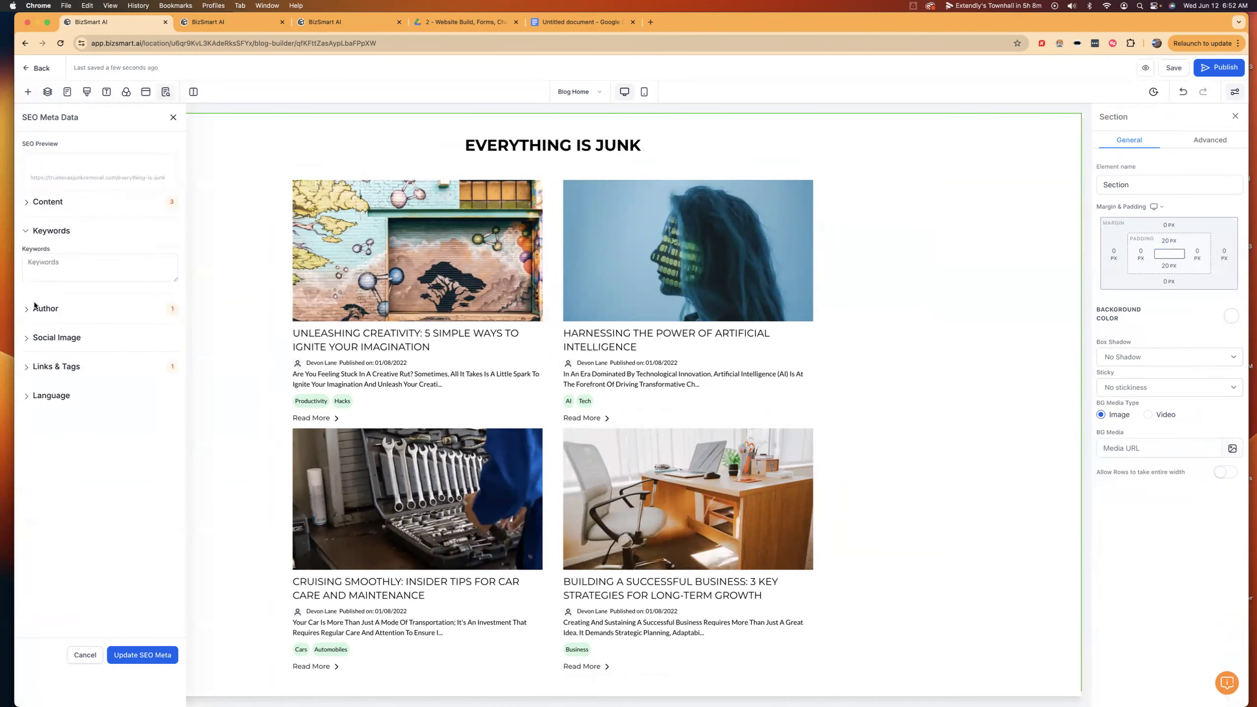
left_click(37, 309)
left_click(65, 337)
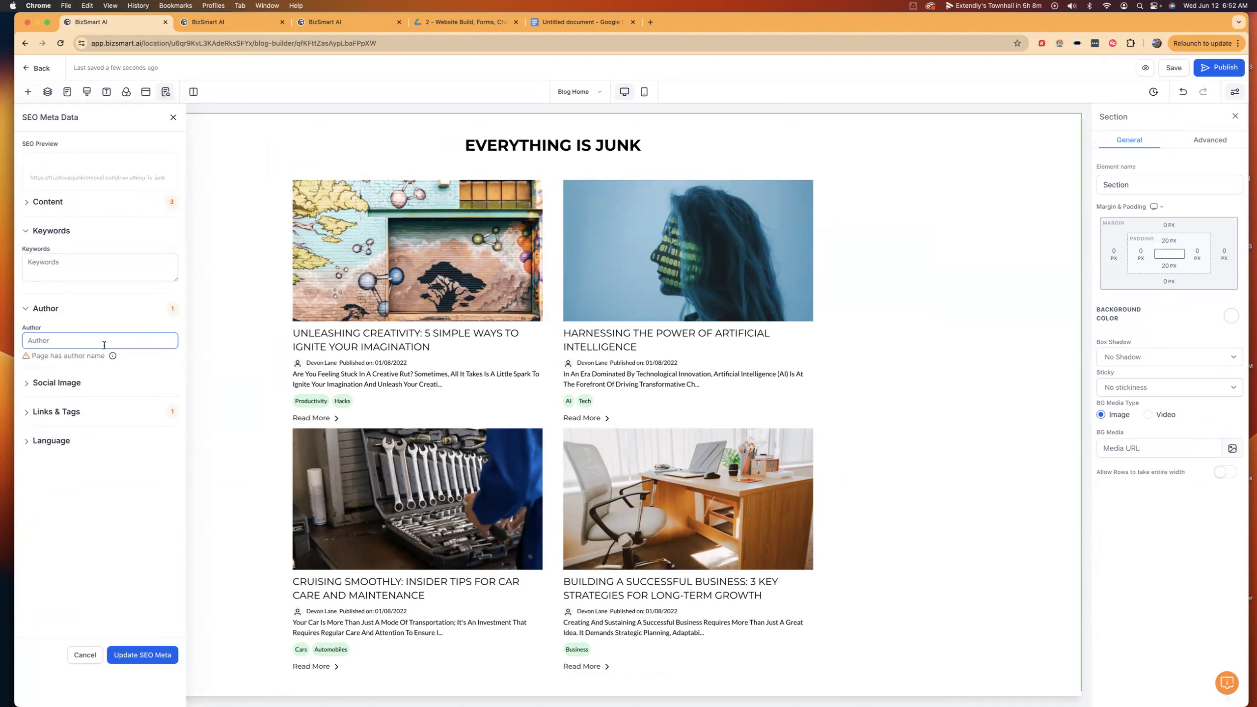
type("NICK CXRA")
key("BackSpace")
key("BackSpace")
key("BackSpace")
key("BackSpace")
key("BackSpace")
key("BackSpace")
key("BackSpace")
key("BackSpace")
type("TRUE")
key("BackSpace")
key("BackSpace")
key("BackSpace")
type("True Texas Junk Remova")
left_click(46, 384)
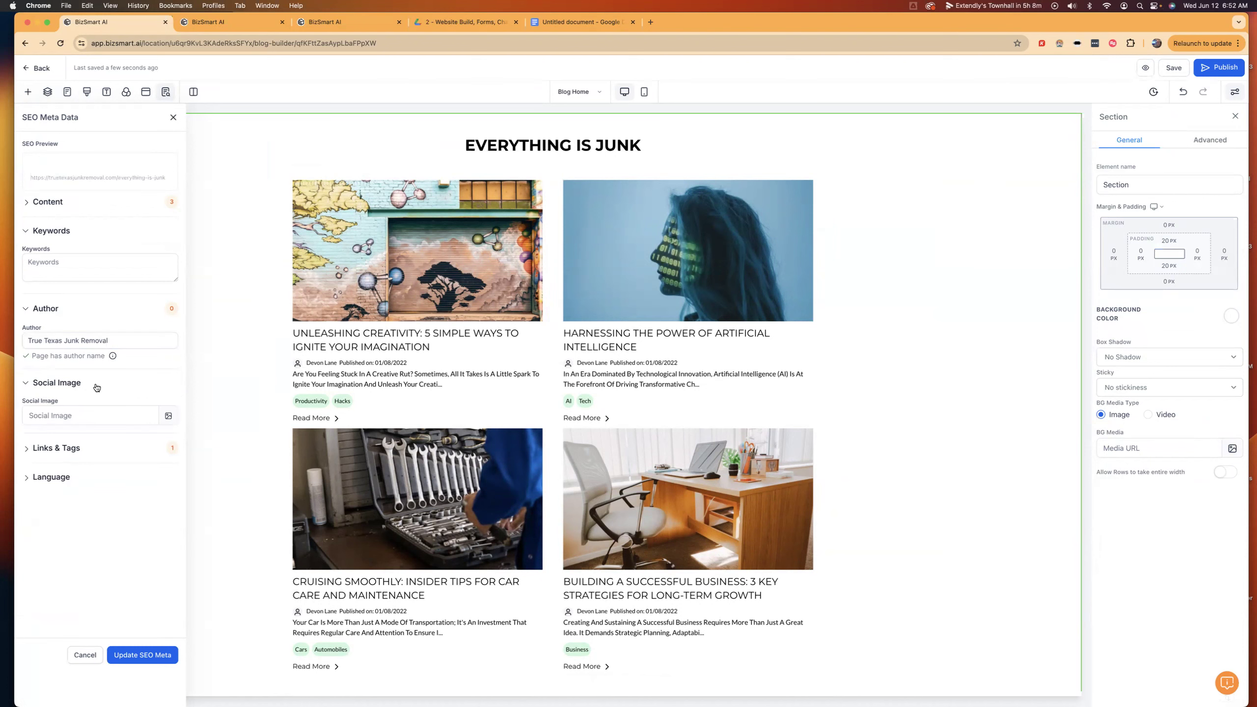
left_click(167, 417)
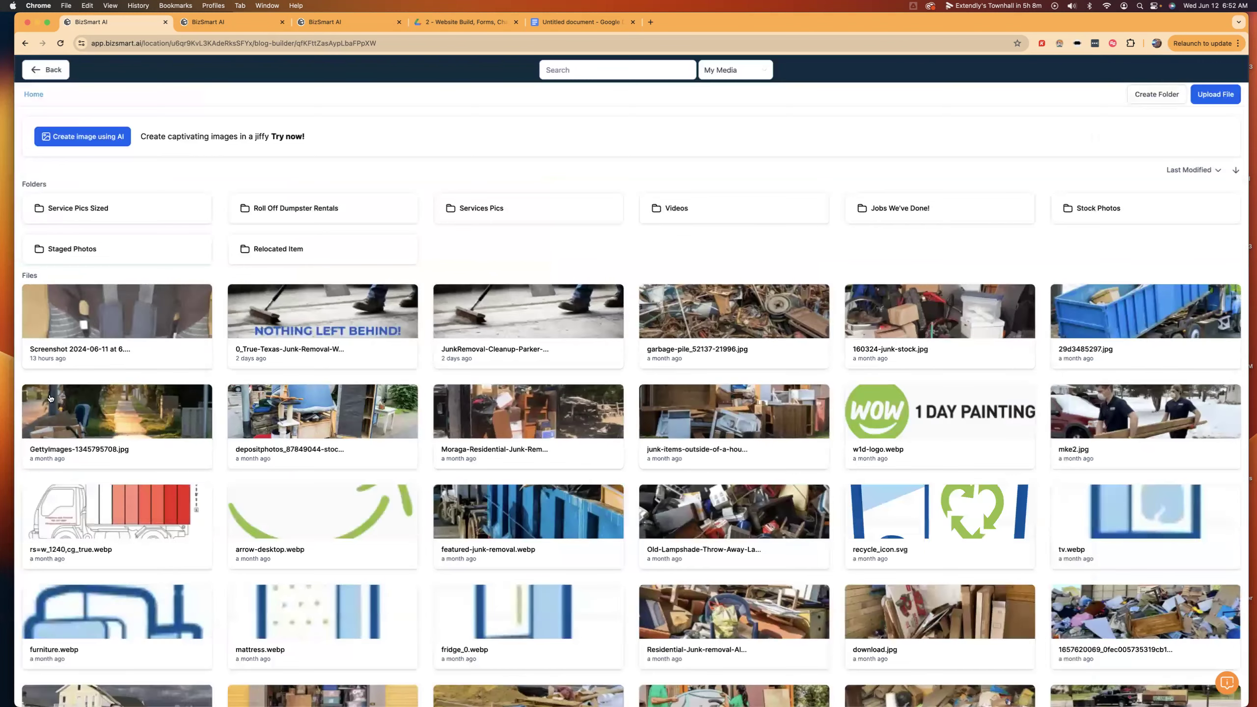
scroll(443, 375, "down", 15)
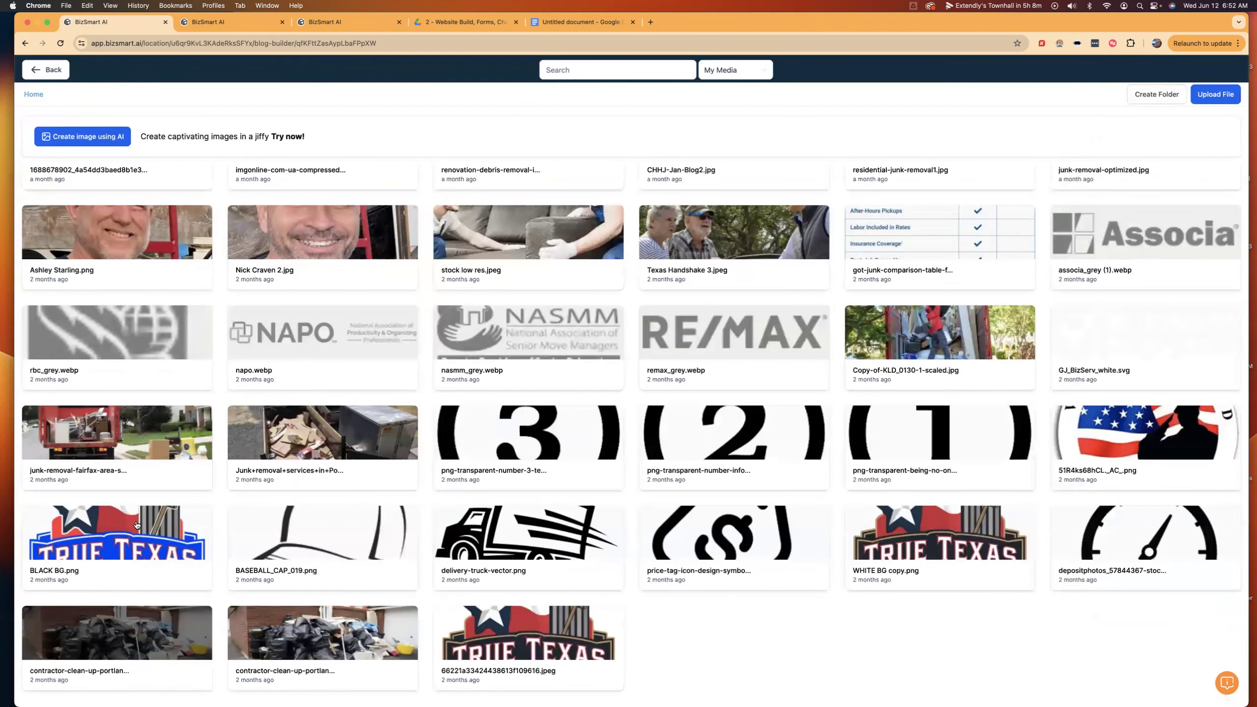
left_click(548, 632)
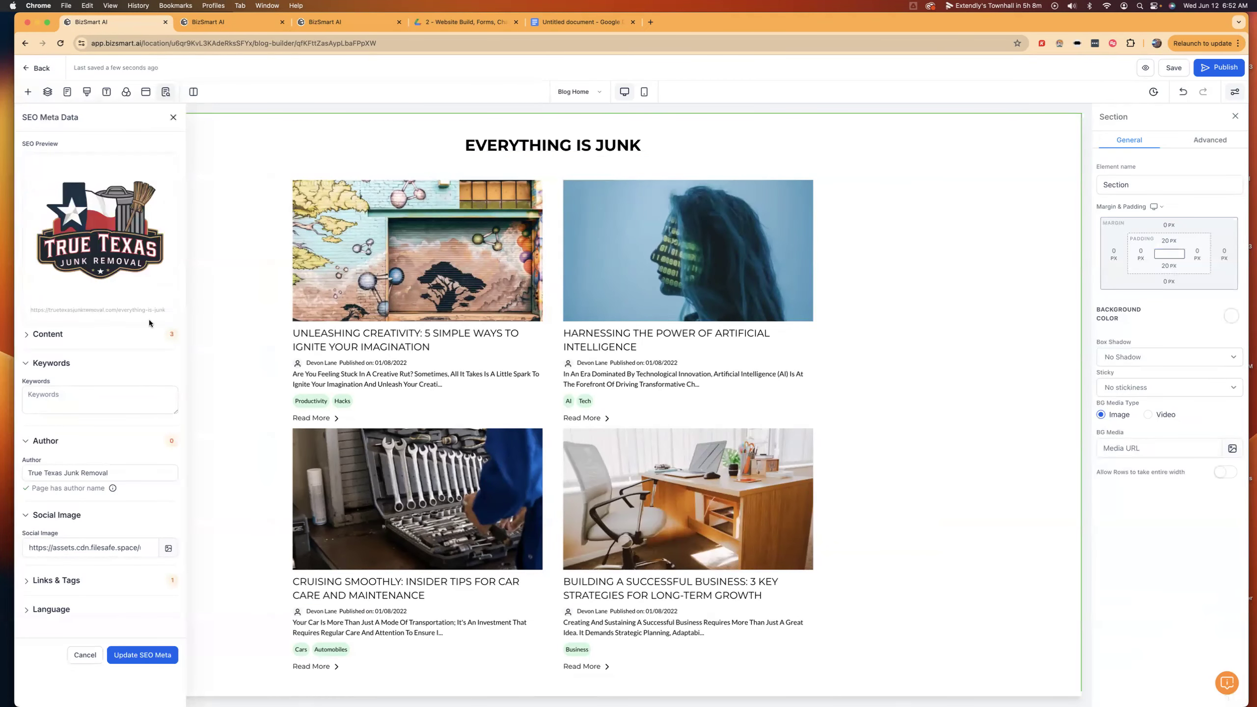
- Enter Junk Removal as the SEO keywords and expand the link, tag and language settings
left_click(98, 397)
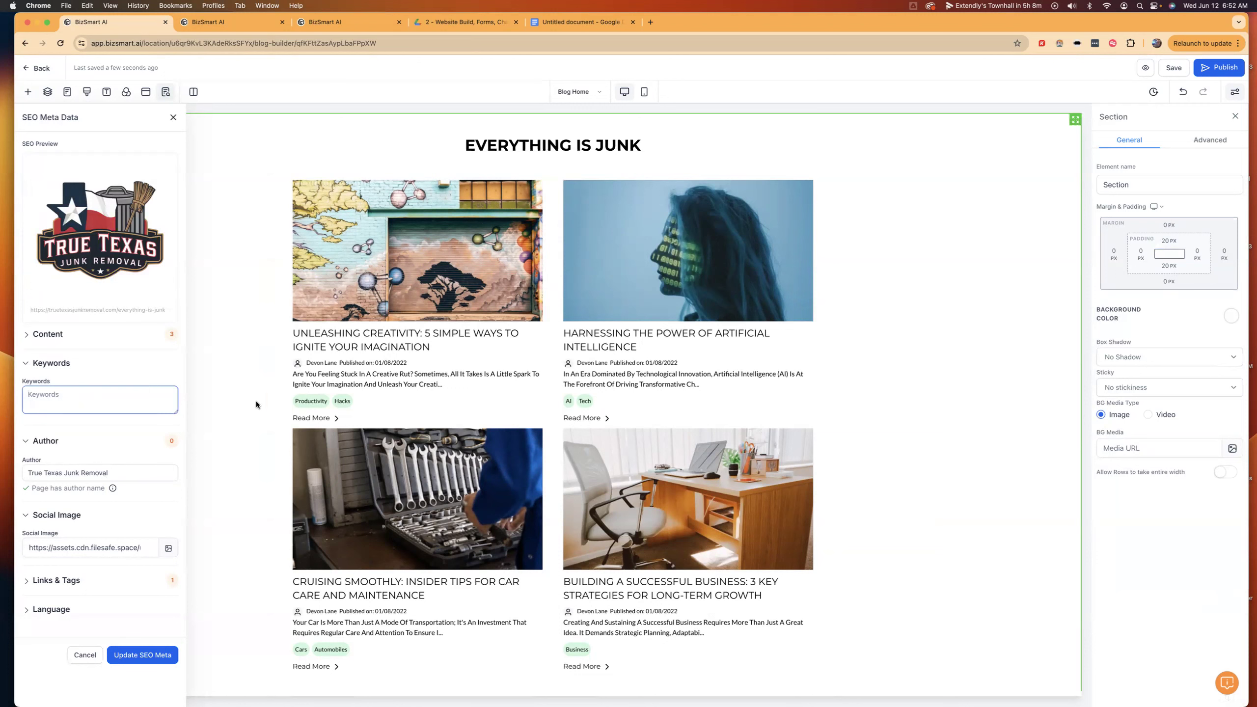
type("Junk Remova")
left_click(69, 585)
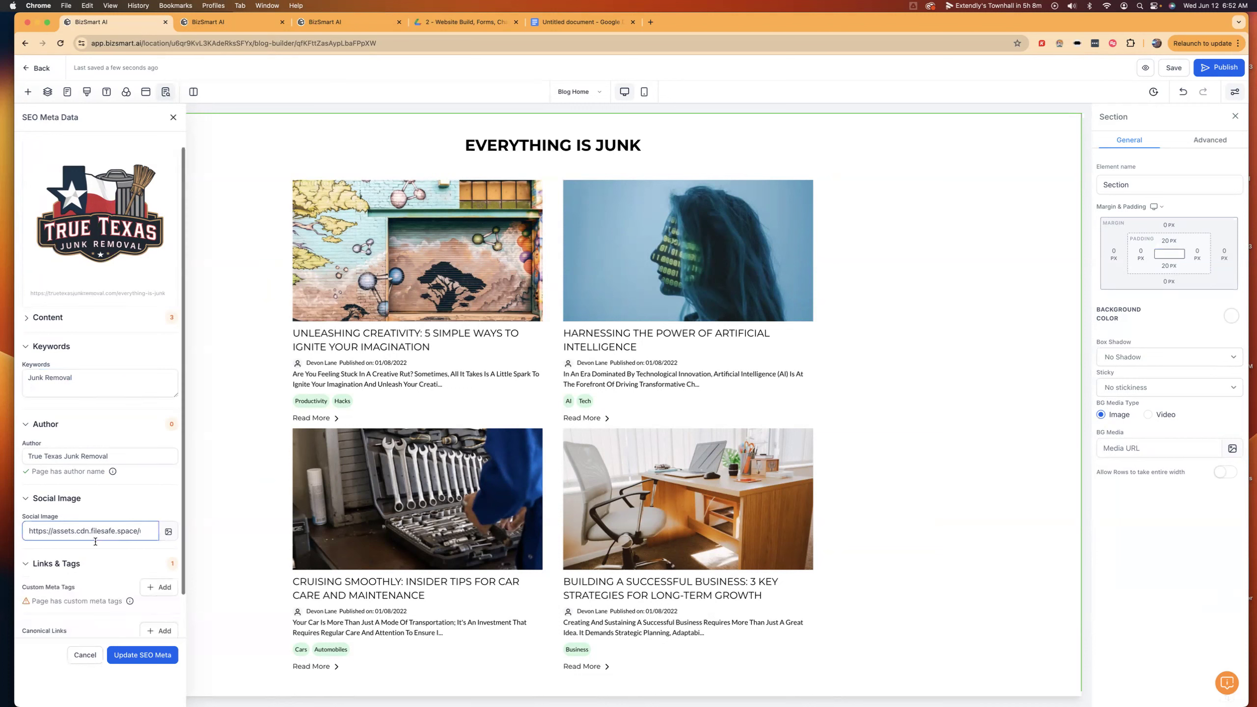
scroll(79, 559, "down", 3)
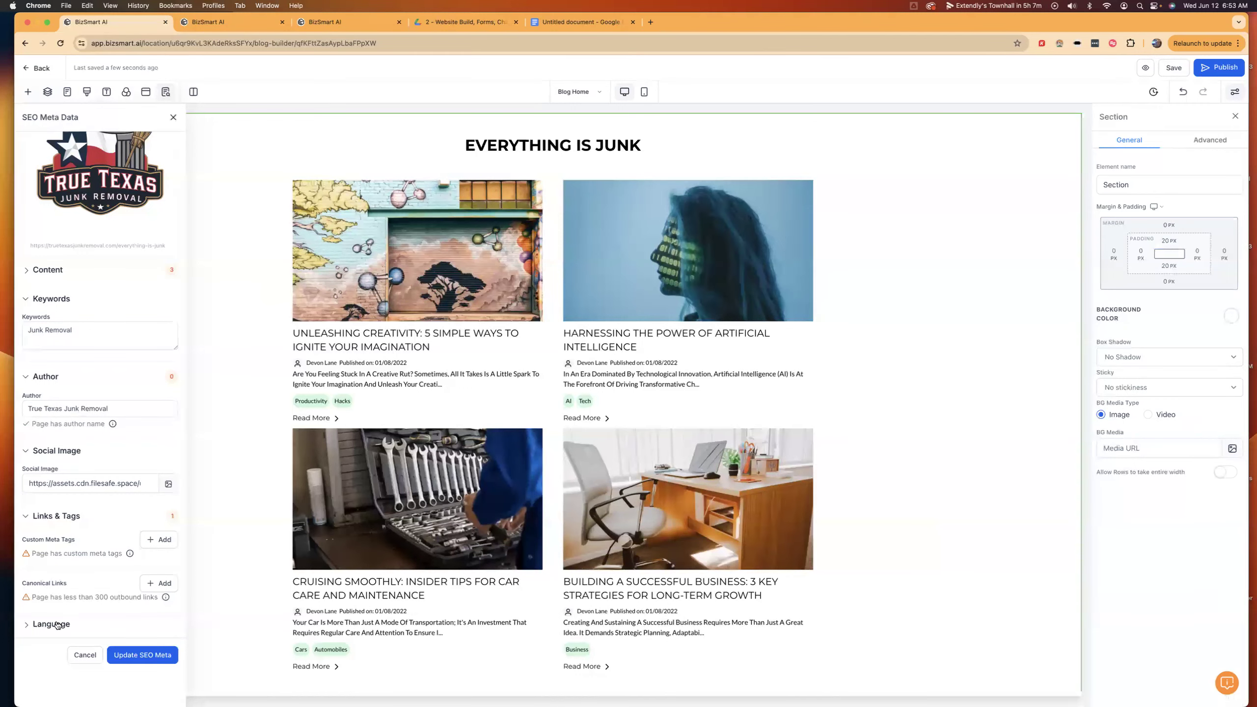
left_click(88, 622)
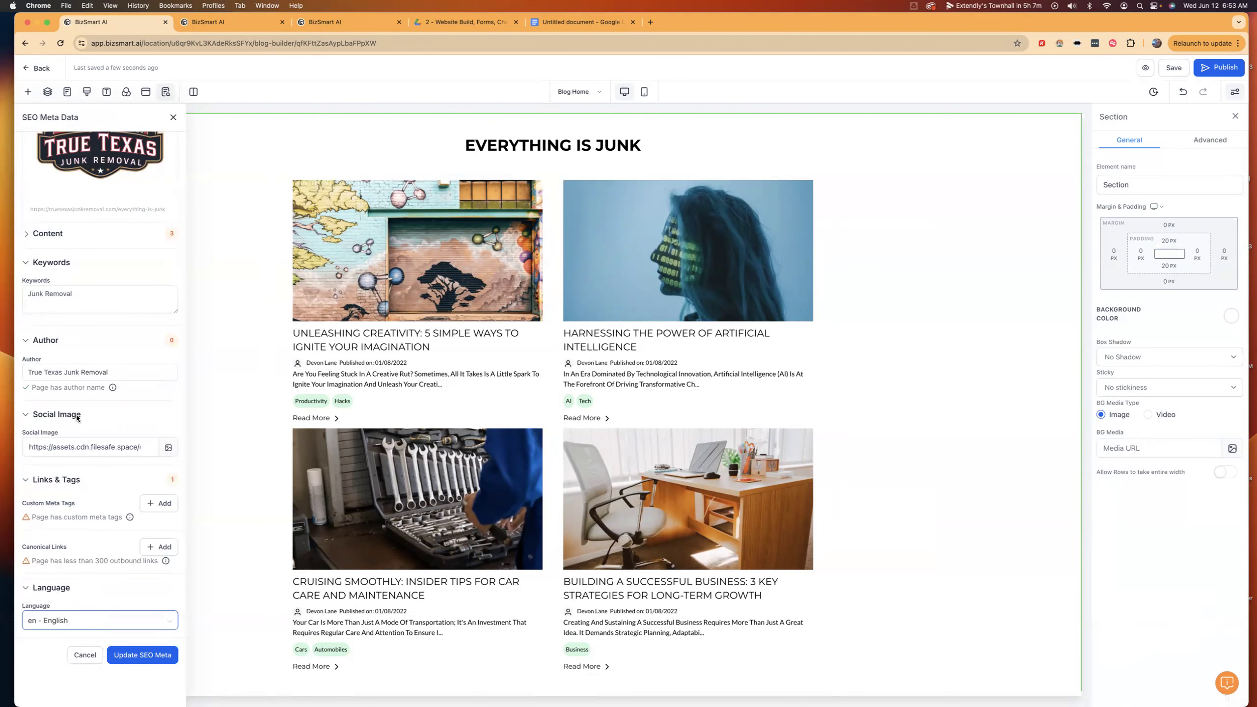
- Set the SEO title to "Junk Removal at its best! Call us for your junk removal and roll off dumpster needs." and save the page
scroll(79, 376, "up", 3)
left_click(26, 366)
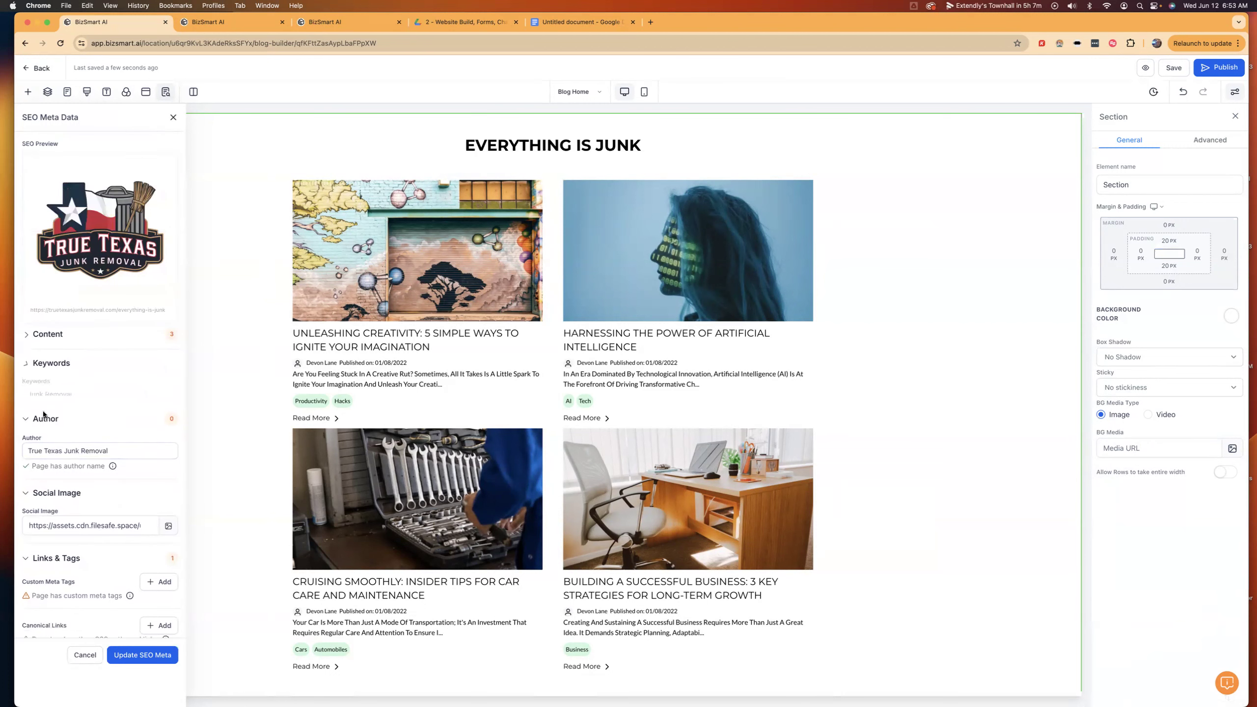
left_click(27, 334)
left_click(42, 370)
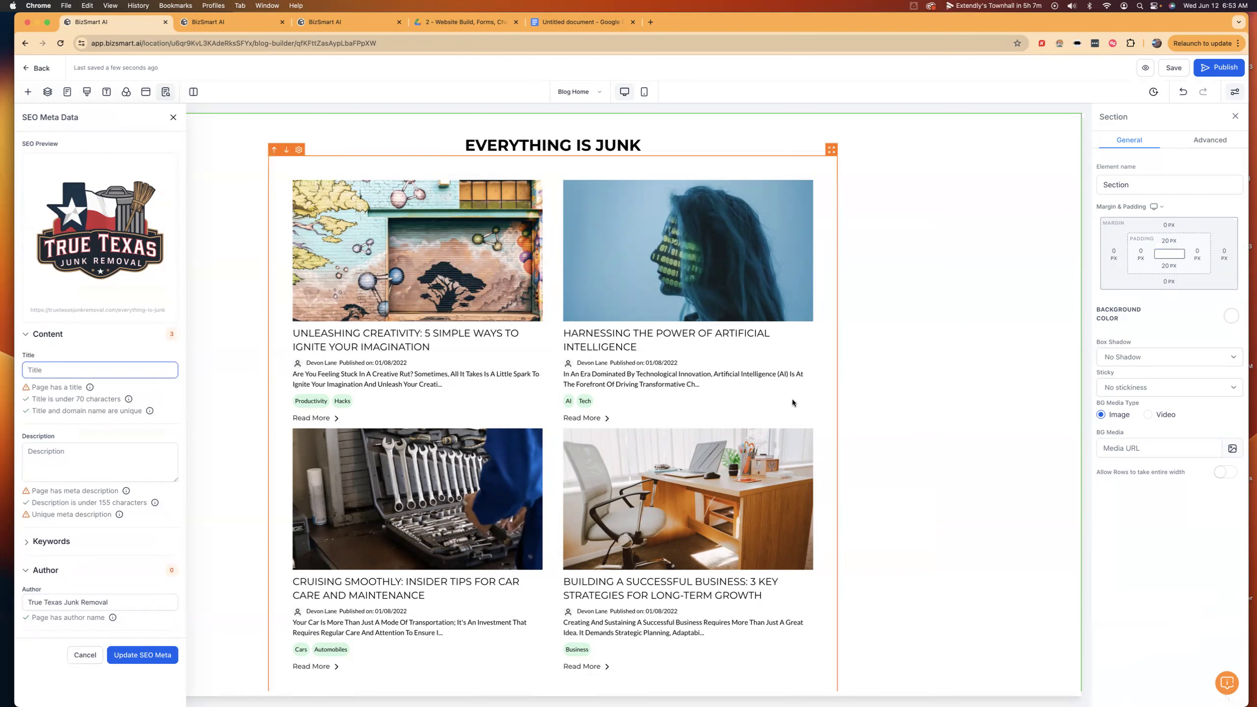
type("Ever")
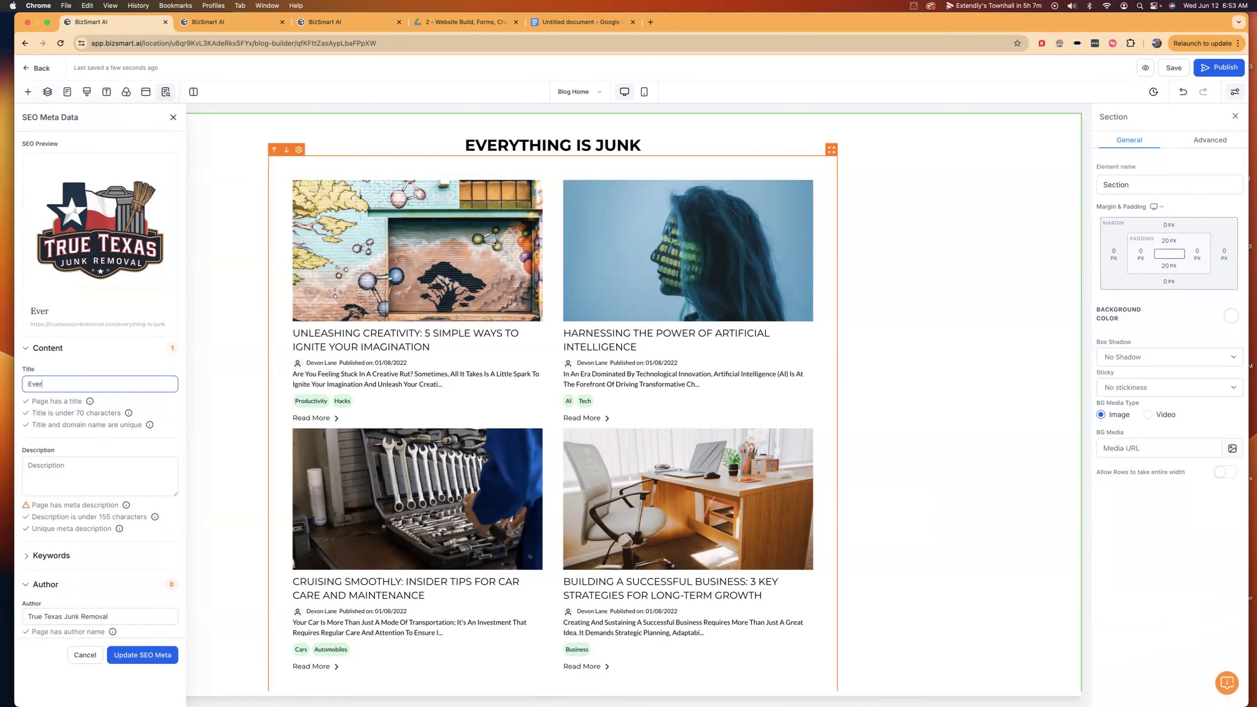
type("ything is J")
key("BackSpace")
key("BackSpace")
key("BackSpace")
key("BackSpace")
key("BackSpace")
key("BackSpace")
key("BackSpace")
key("BackSpace")
key("BackSpace")
key("BackSpace")
key("BackSpace")
key("BackSpace")
key("BackSpace")
type("Junk Removal at it's best")
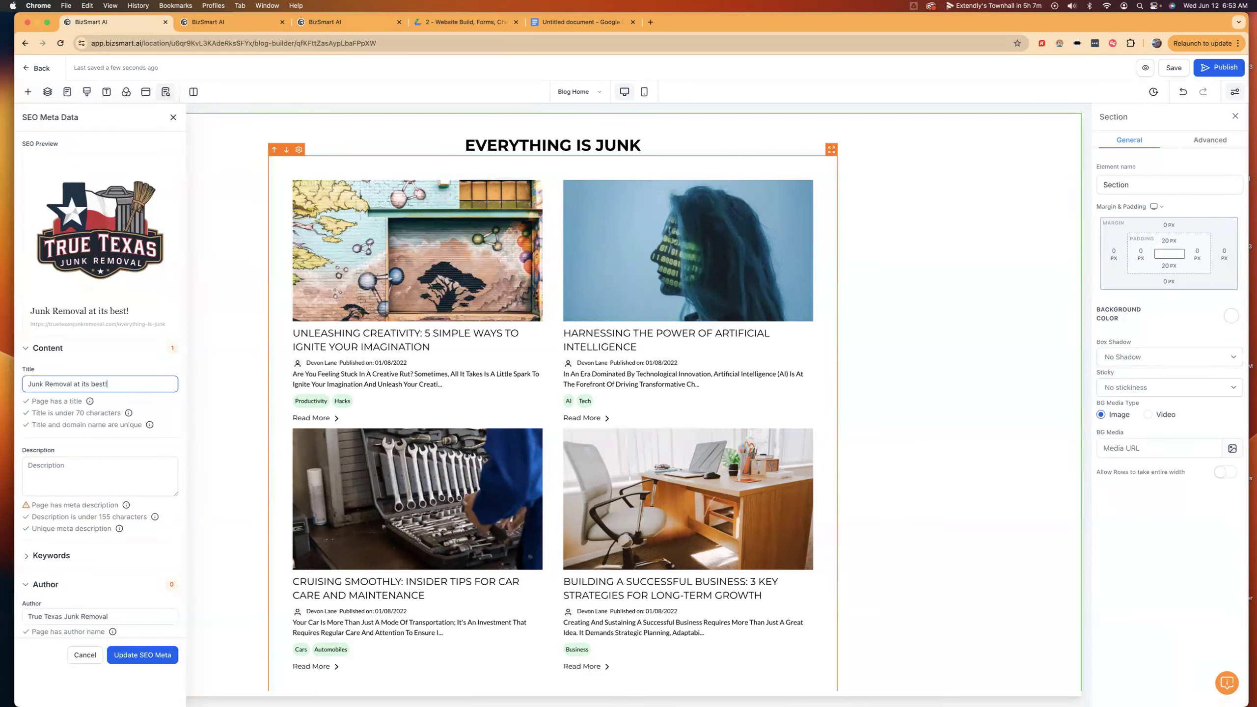
type("!  Call us for your junk removal and")
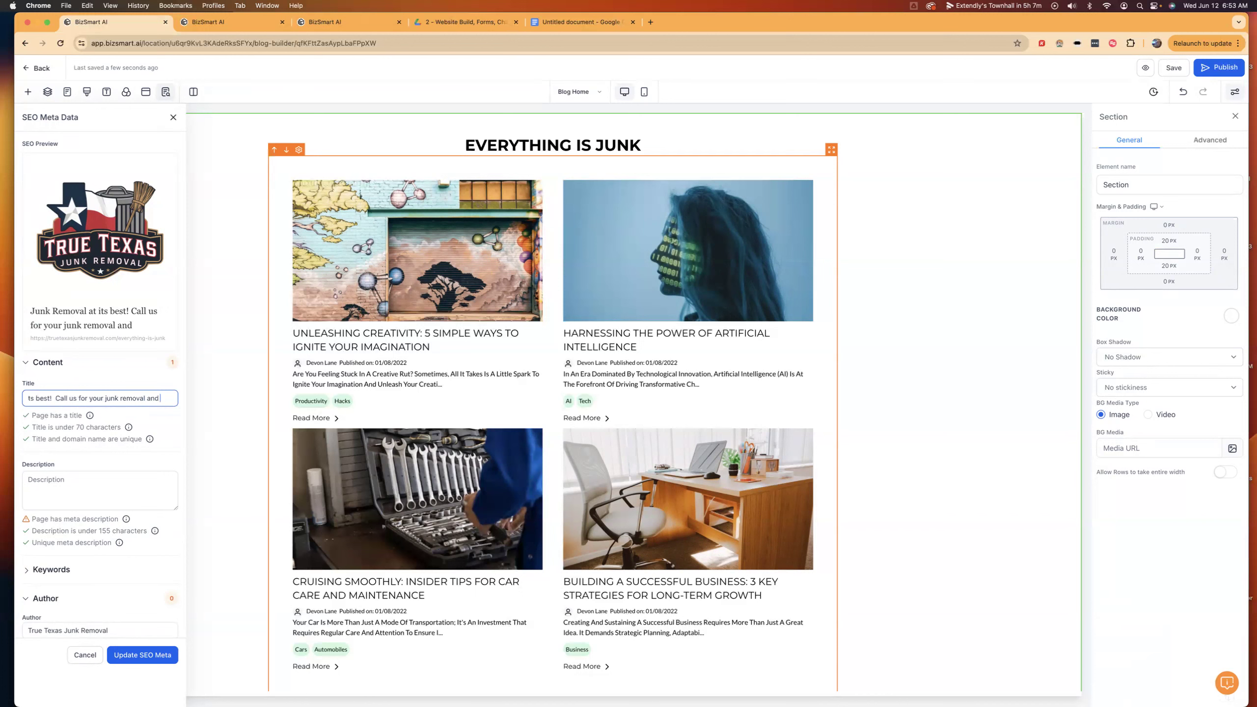
type(" roll off dump")
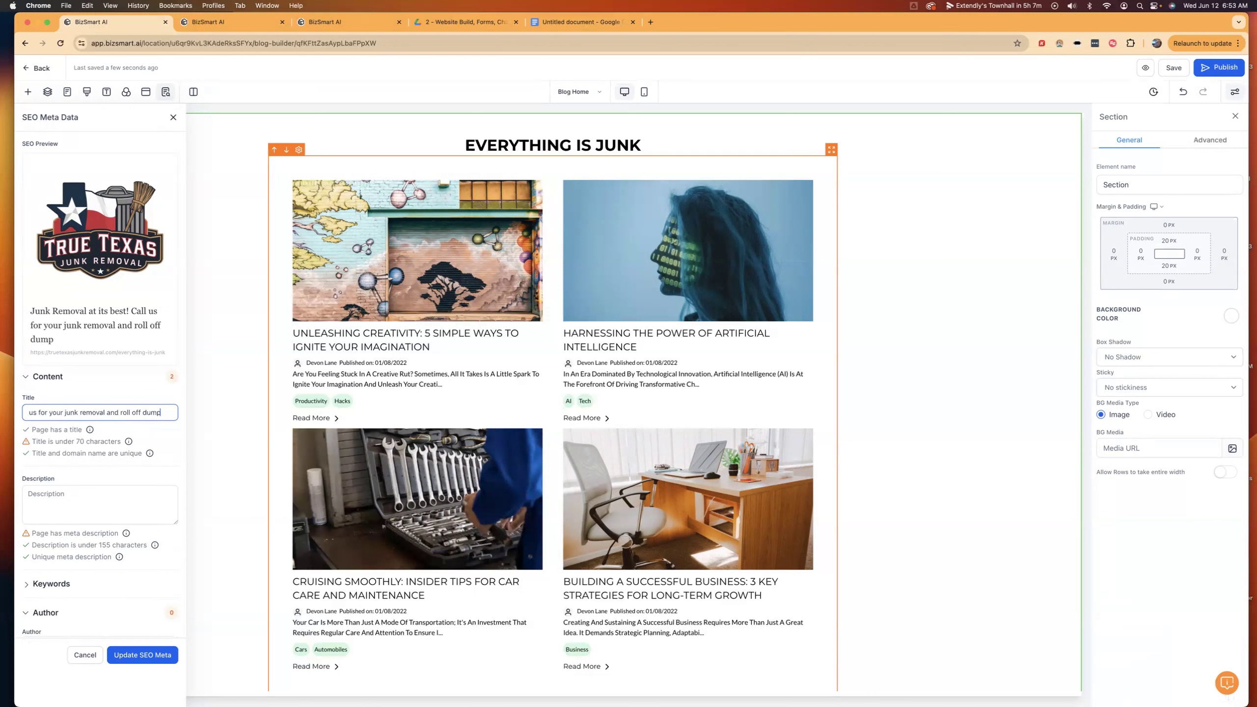
type("ster needs.")
left_click(134, 656)
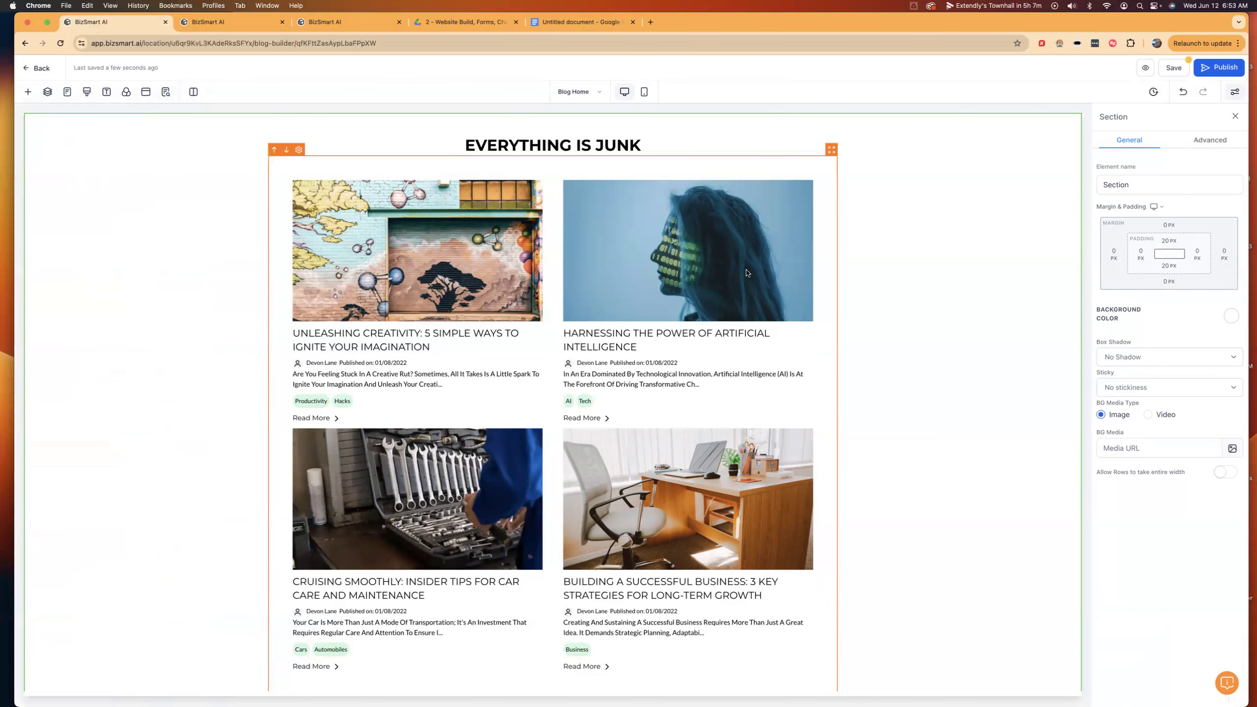
left_click(1182, 70)
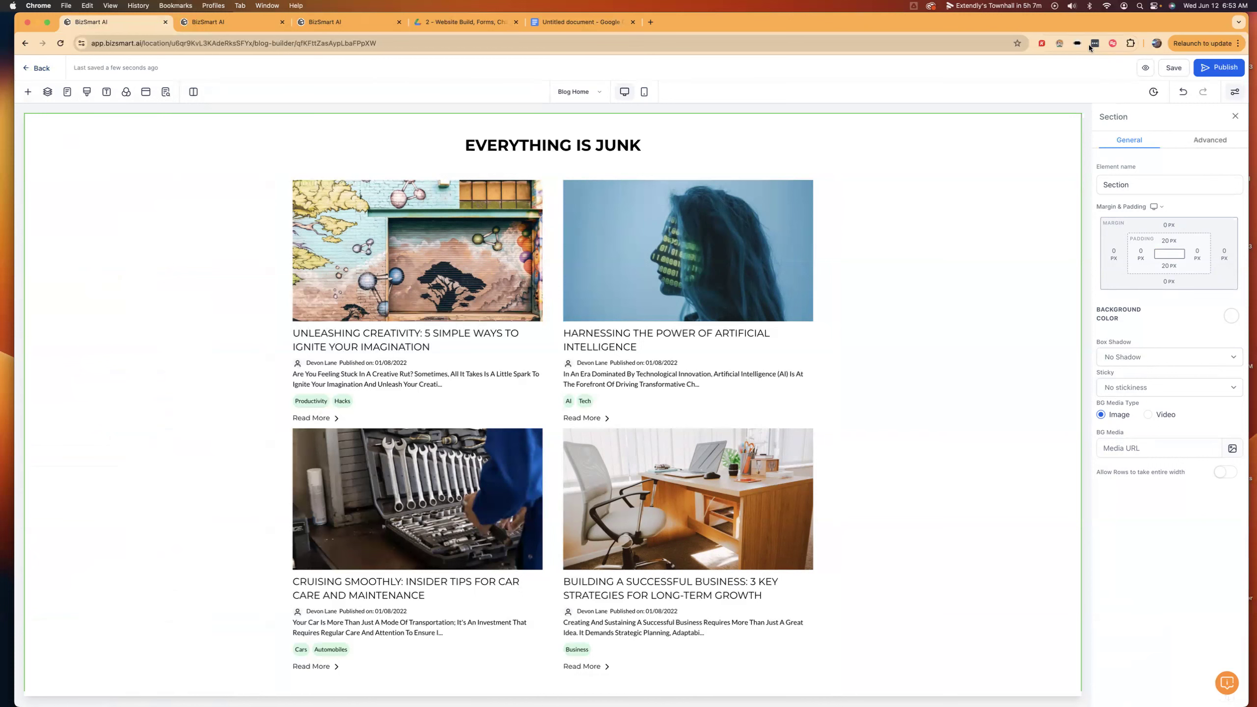
- Preview the blog home page, close the preview and return to the Everything is Junk post list
left_click(1140, 67)
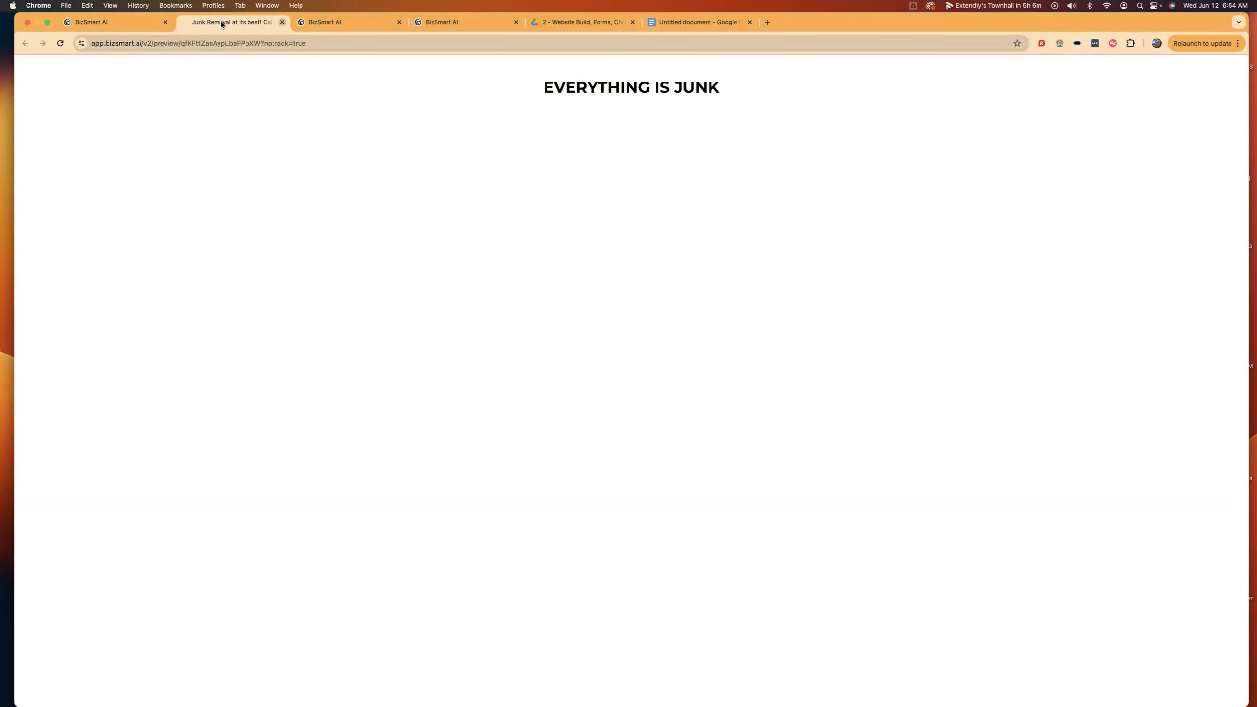
left_click(281, 22)
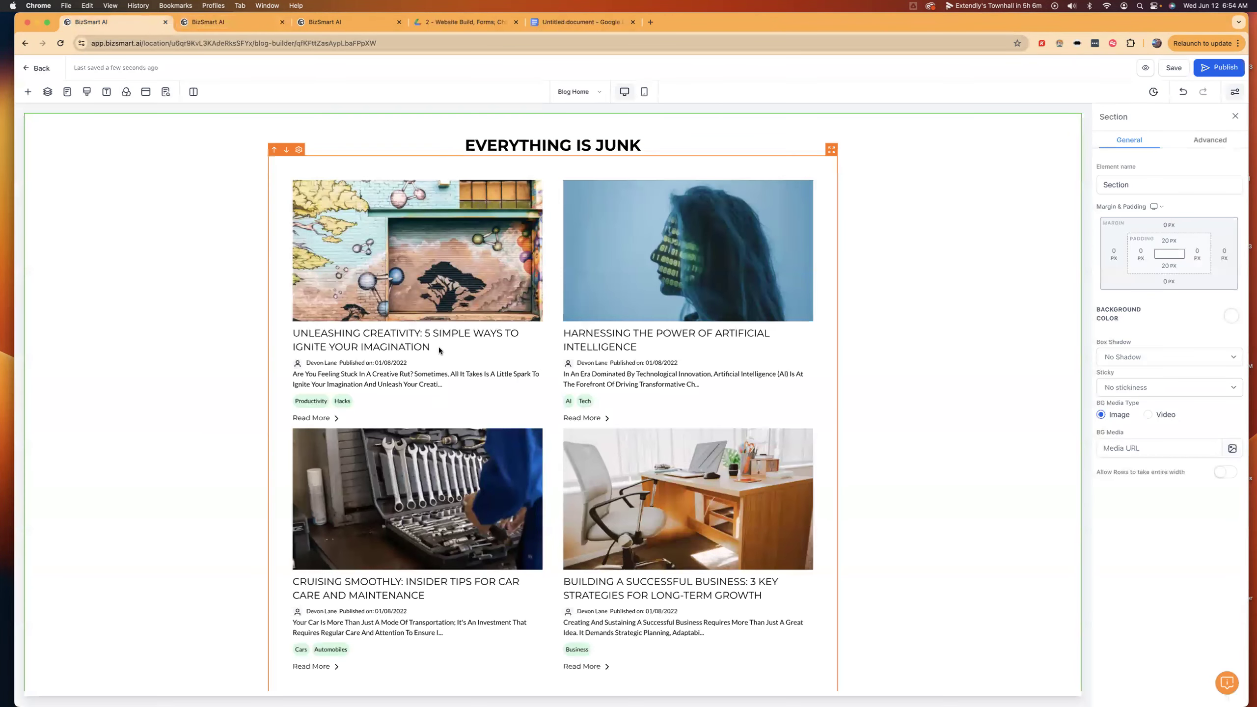
left_click(37, 68)
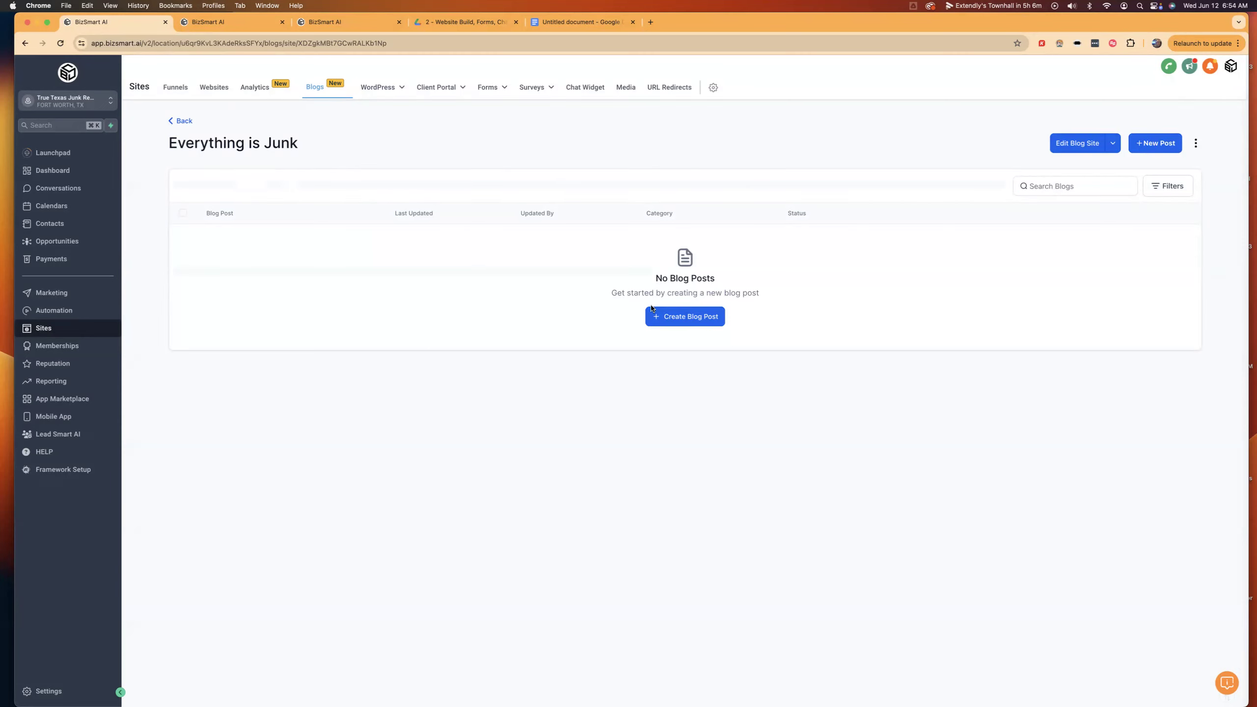
- Start a new blog post titled "The Opportunity You've Been Waiting For"
left_click(687, 317)
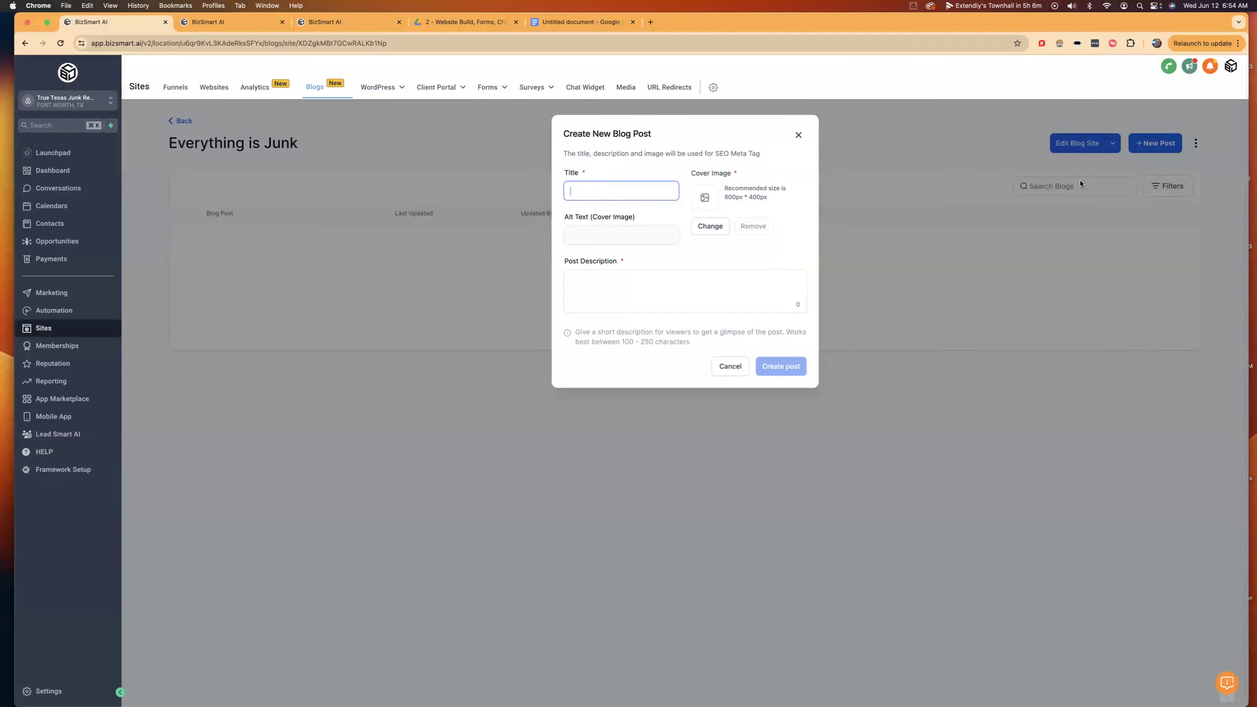
type("Ever")
key("BackSpace")
key("BackSpace")
type("The Opportunity You've Been Waiting For")
- Choose the storage unit picture imgonline-com-ua-compressed from the media library as the post's cover image
left_click(710, 227)
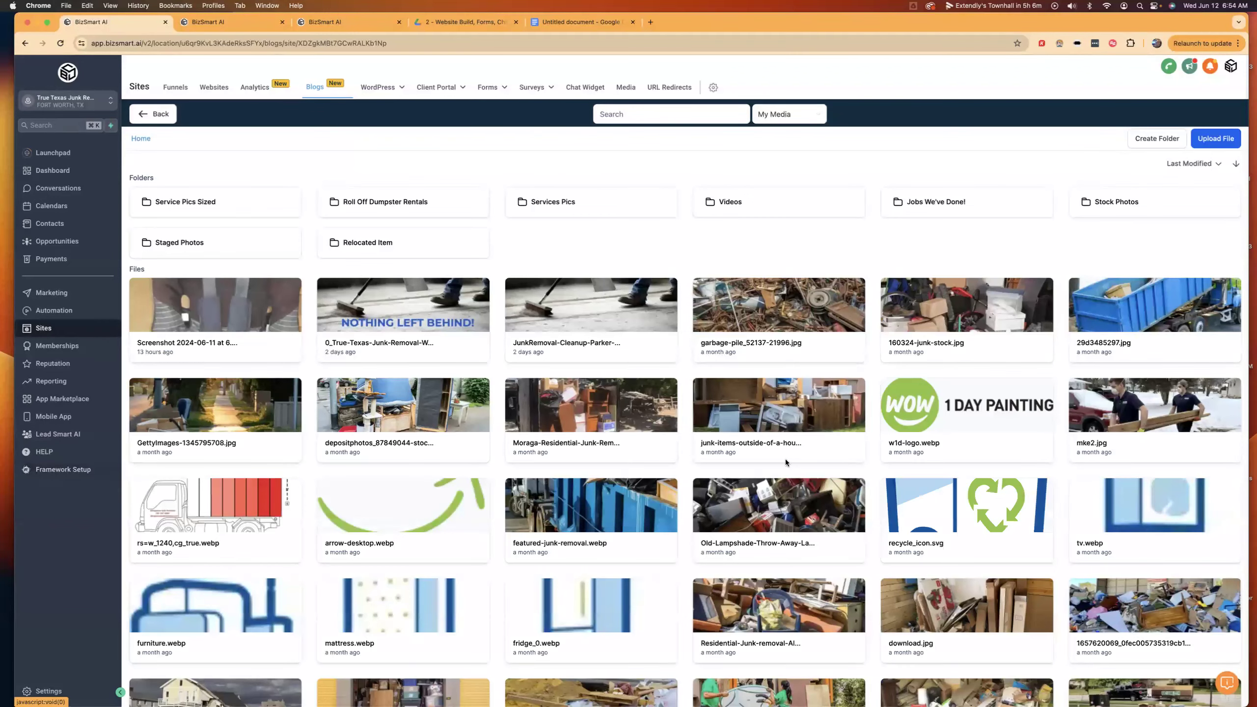
scroll(599, 433, "down", 1)
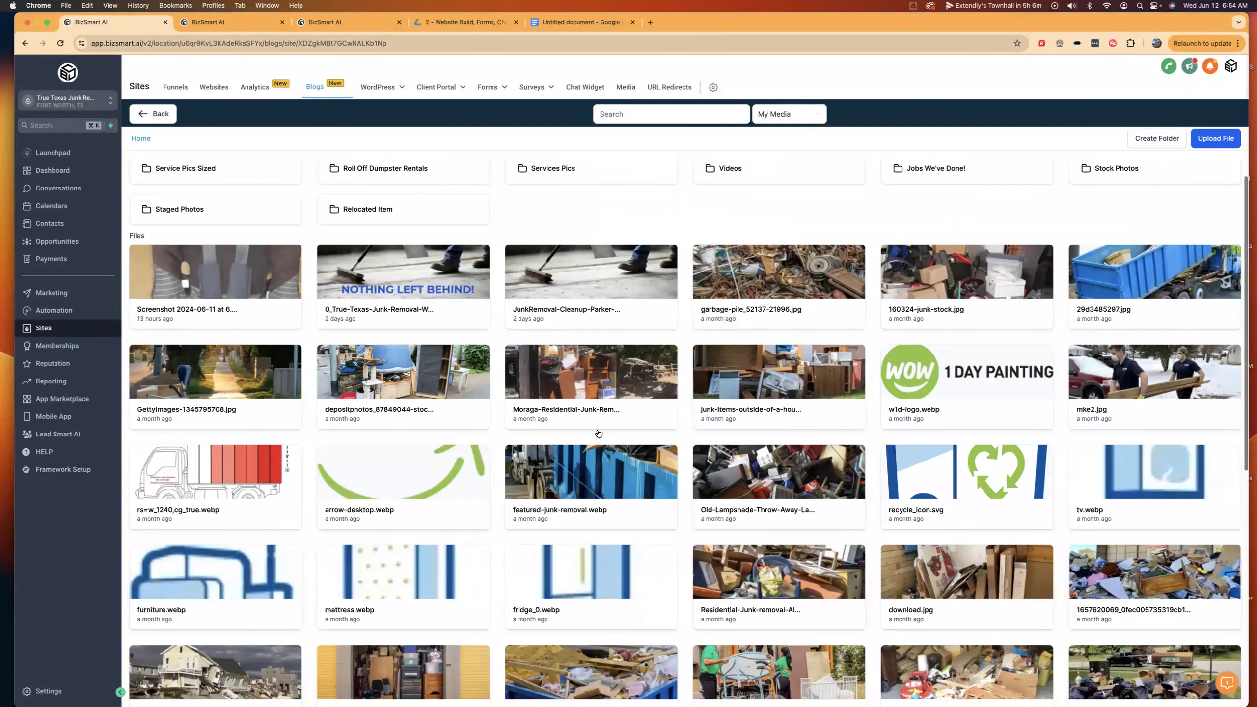
scroll(599, 433, "down", 4)
scroll(598, 434, "down", 2)
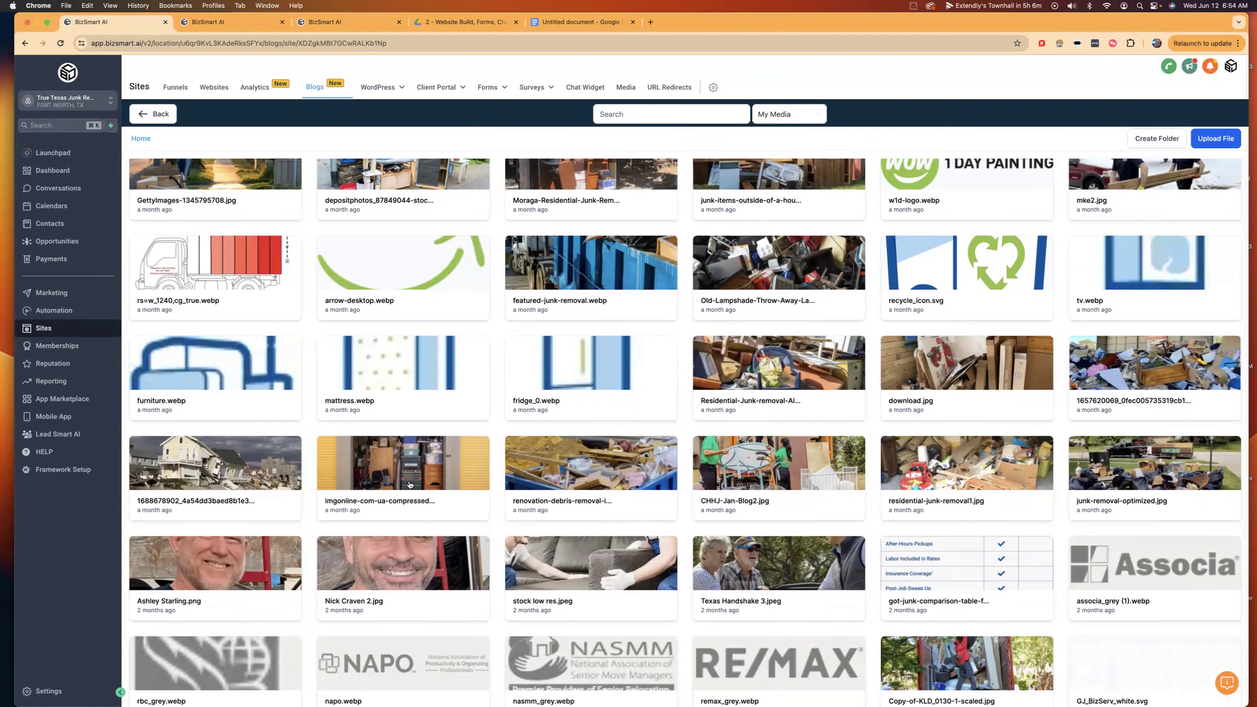
scroll(405, 475, "up", 1)
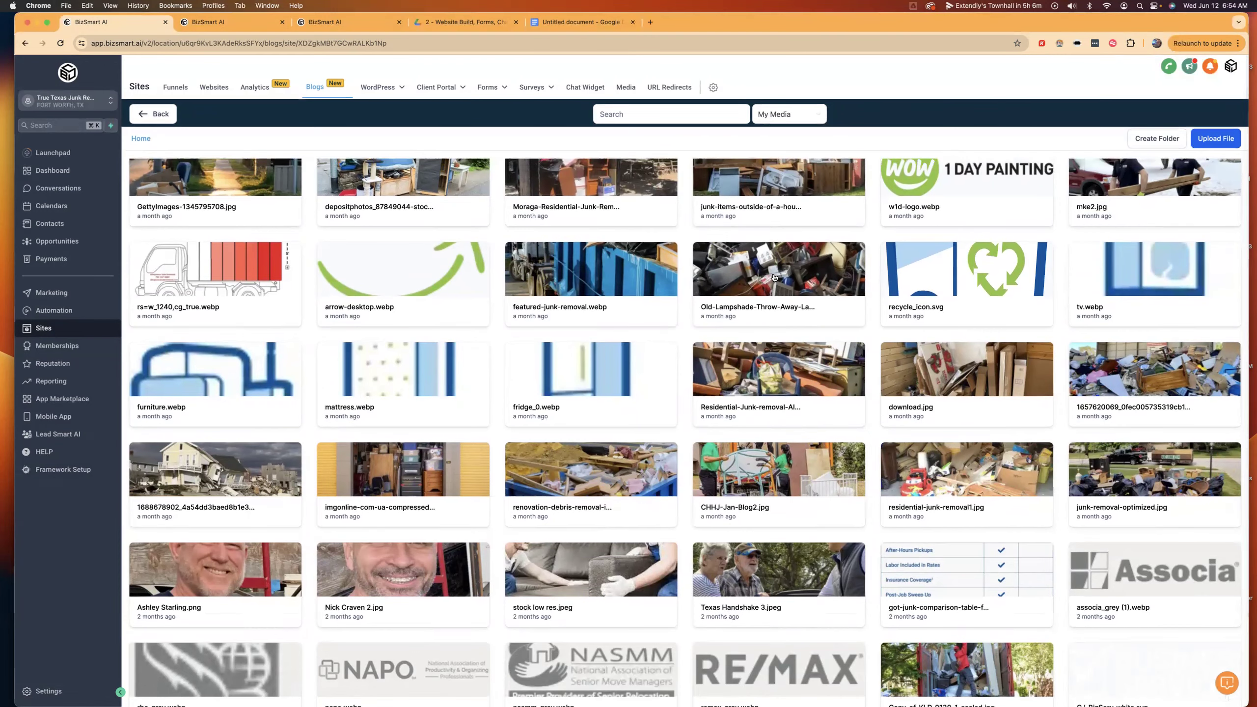
left_click(393, 468)
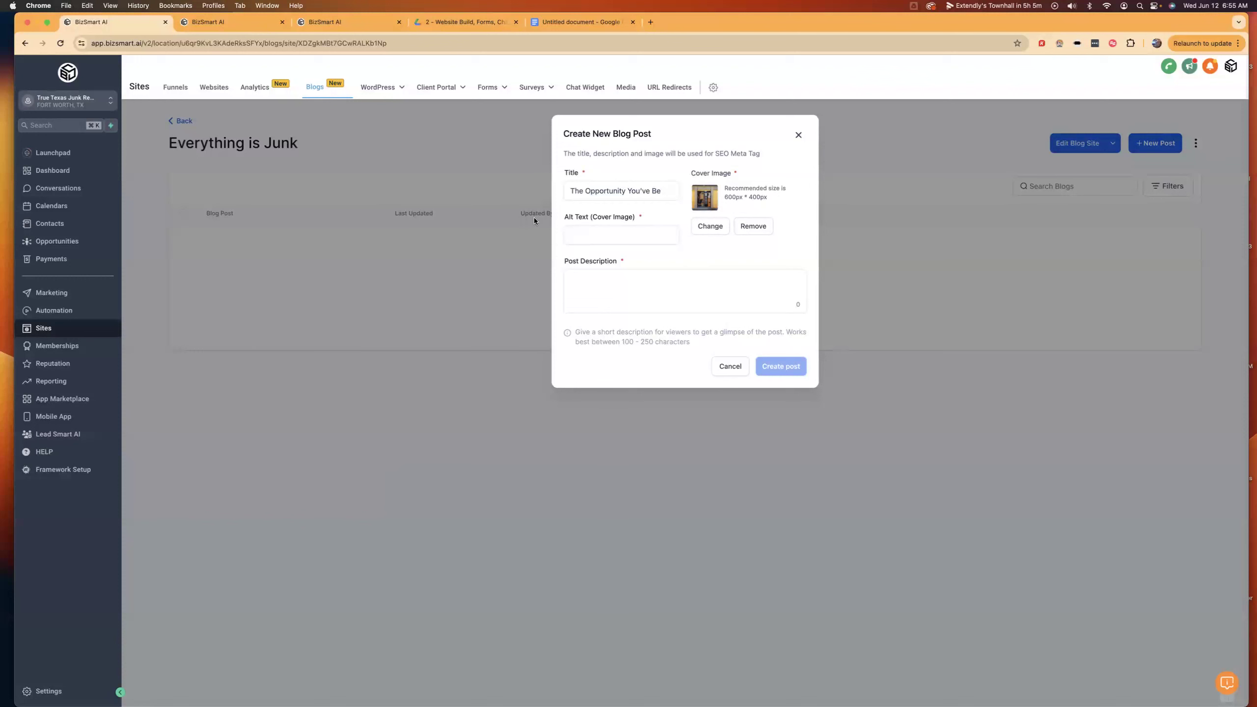
- Set the cover image's alt text to "The Junk Removal Business is a profitable industry"
left_click(610, 232)
type("Wh")
key("BackSpace")
key("BackSpace")
type("J")
double_click(607, 239)
type("Junk Removal Business")
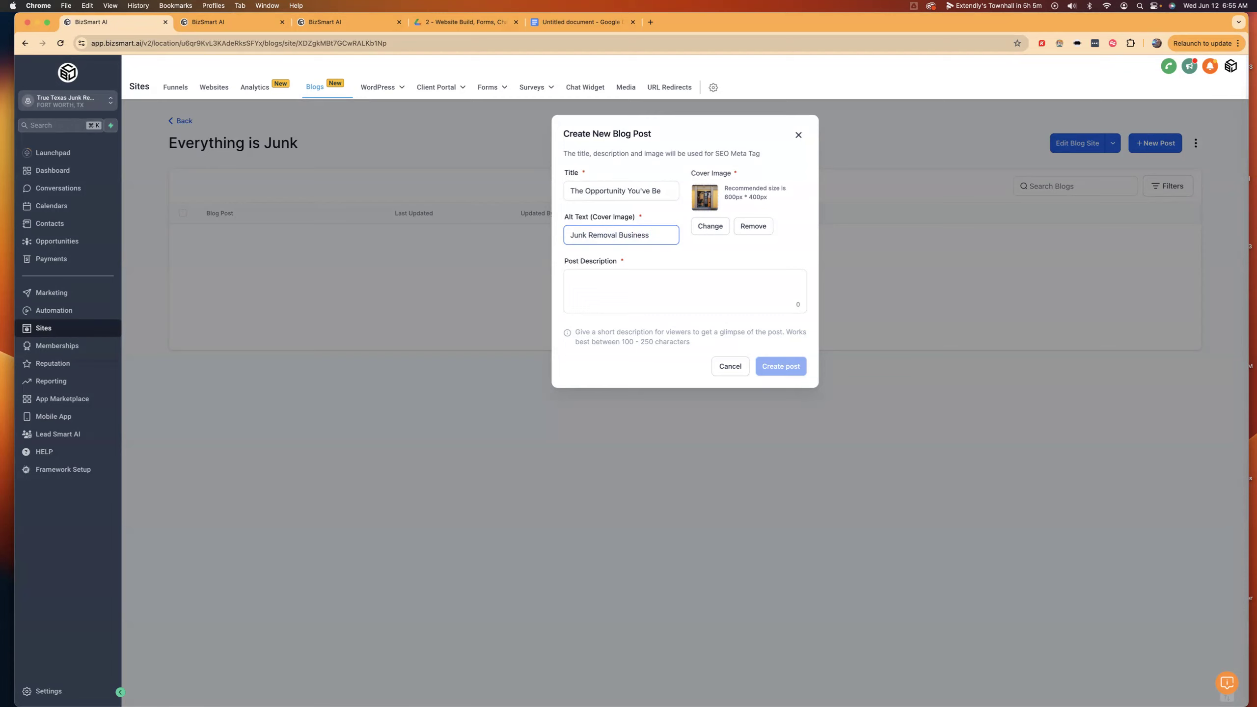
type("The")
key("super+Right")
type("is a profitbable")
key("BackSpace")
key("BackSpace")
key("BackSpace")
key("BackSpace")
key("BackSpace")
type("able industry with an unlimited s")
key("BackSpace")
key("BackSpace")
key("BackSpace")
key("BackSpace")
key("BackSpace")
key("BackSpace")
key("BackSpace")
key("BackSpace")
key("BackSpace")
key("BackSpace")
key("BackSpace")
key("BackSpace")
key("BackSpace")
key("BackSpace")
key("BackSpace")
key("BackSpace")
key("BackSpace")
key("BackSpace")
key("BackSpace")
key("BackSpace")
type(".")
key("BackSpace")
type("!")
key("BackSpace")
left_click(612, 283)
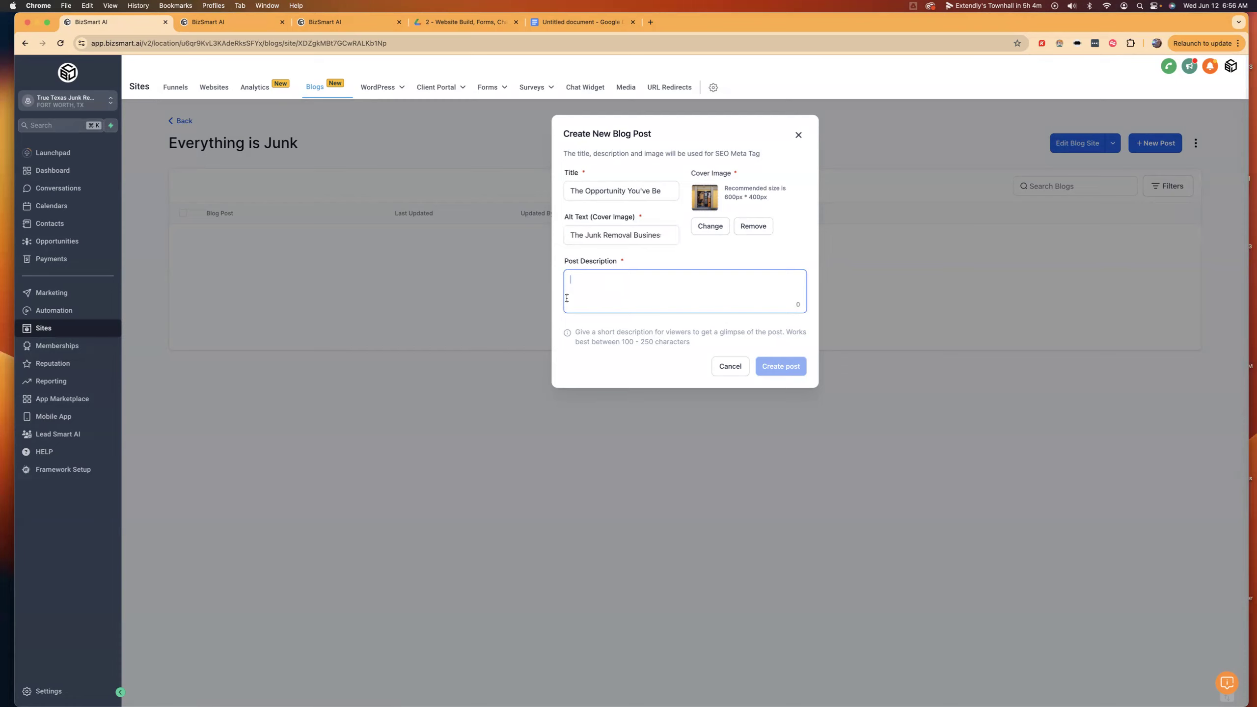
key("ctrl+Up")
mouse_move(429, 20)
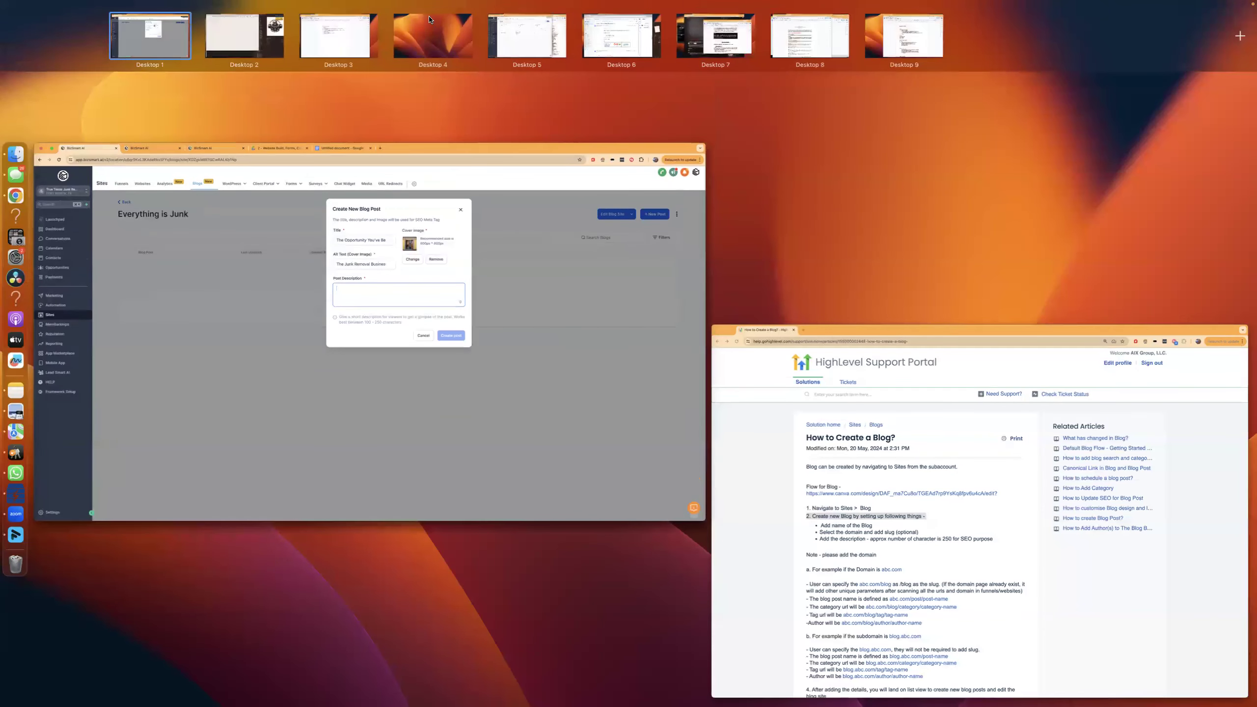
mouse_move(349, 34)
mouse_move(620, 40)
left_click(147, 34)
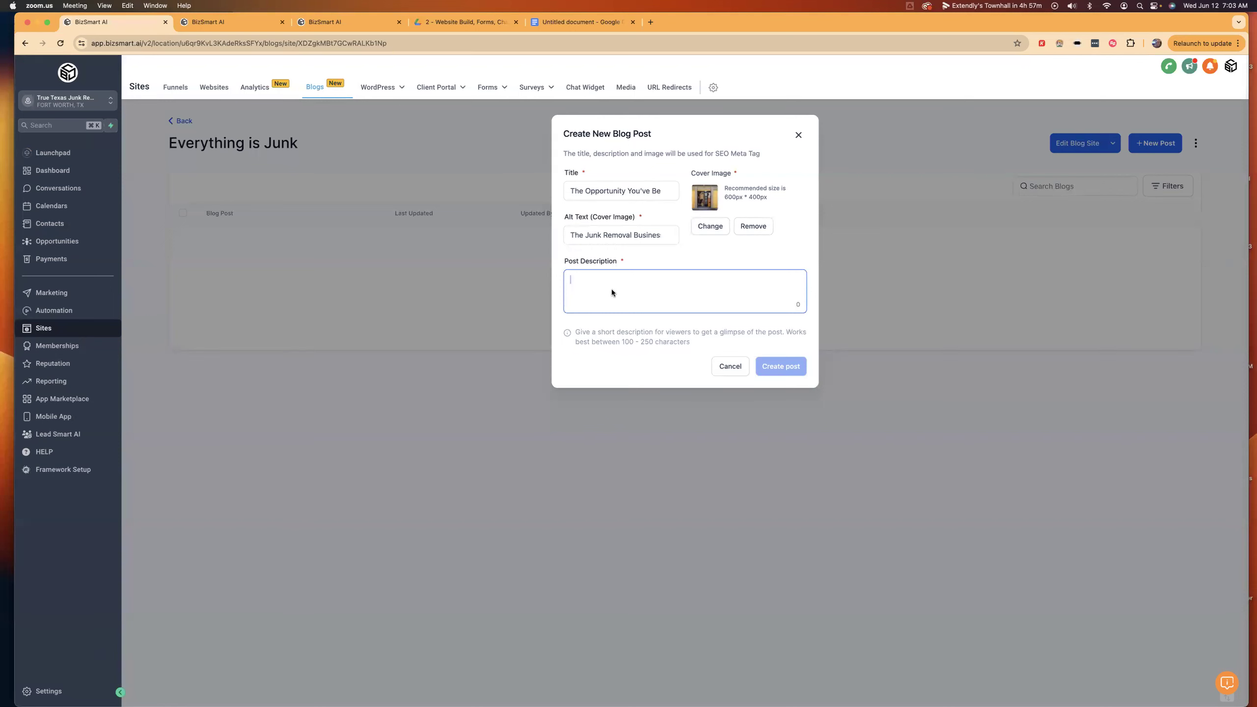
- Copy the new post's title and switch to the True Texas Junk Removal chat in ChatGPT
left_click(612, 293)
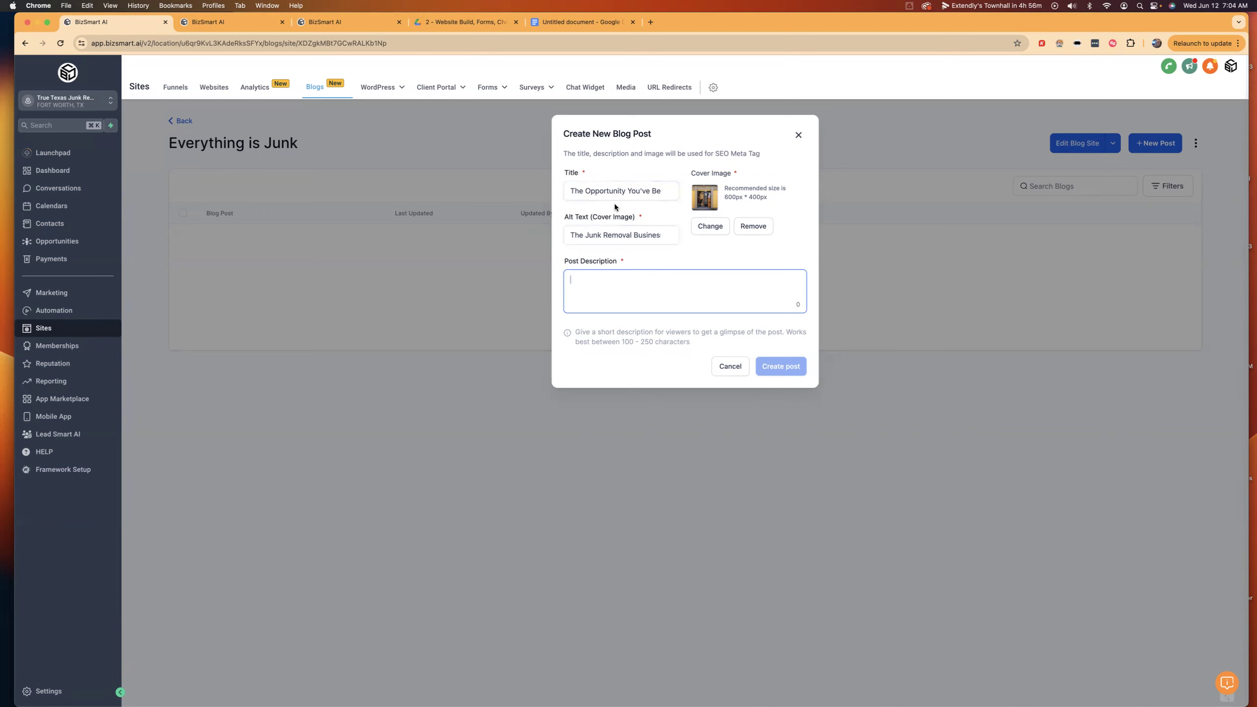
triple_click(635, 192)
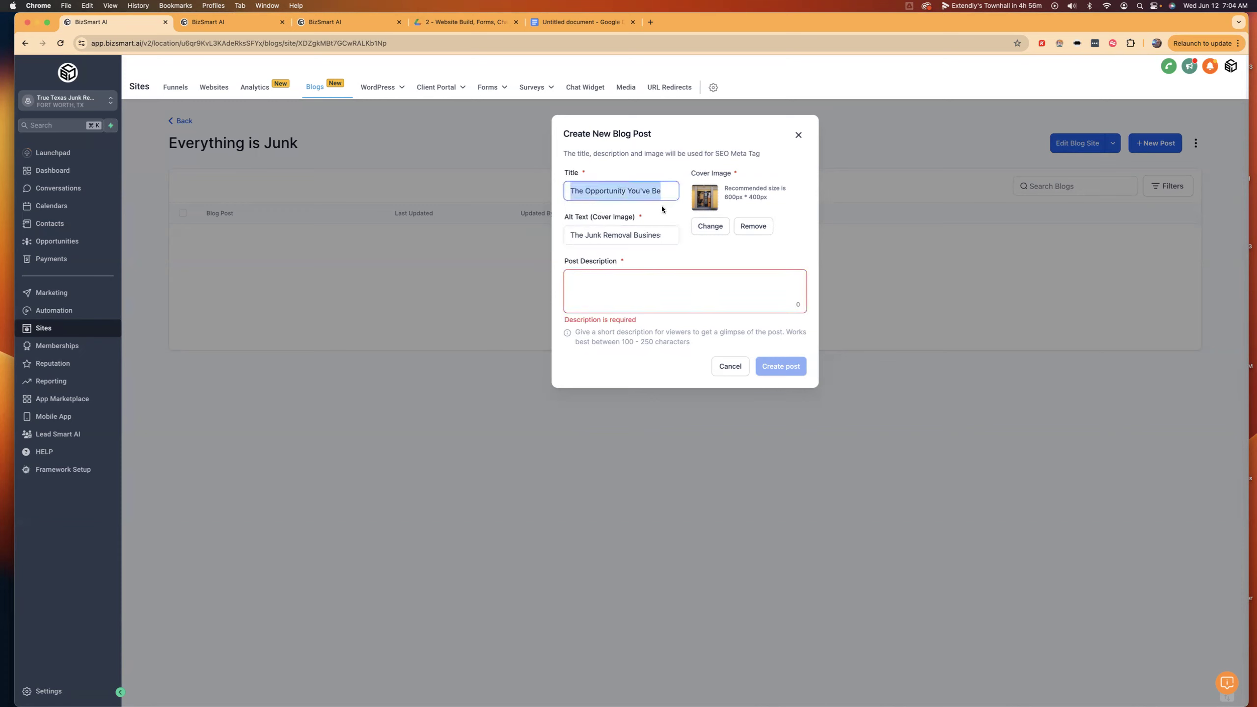
left_click(623, 191)
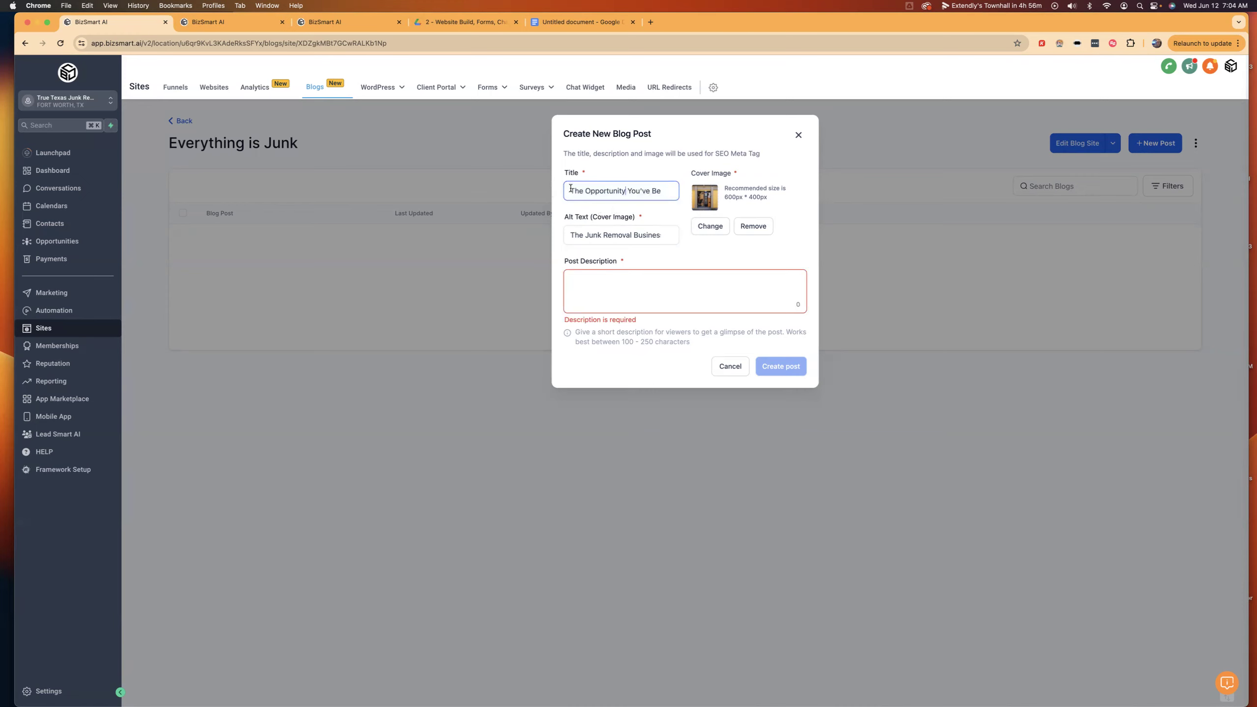
left_click_drag(618, 191, 712, 198)
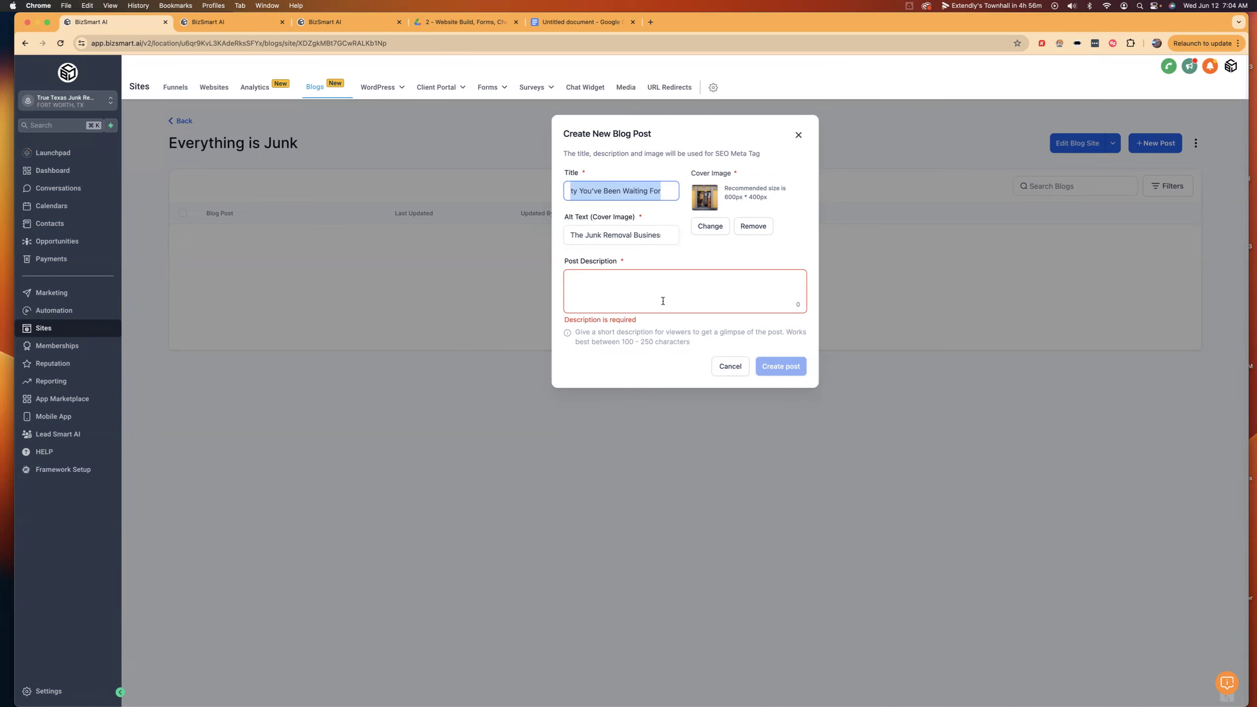
key("ctrl+Right")
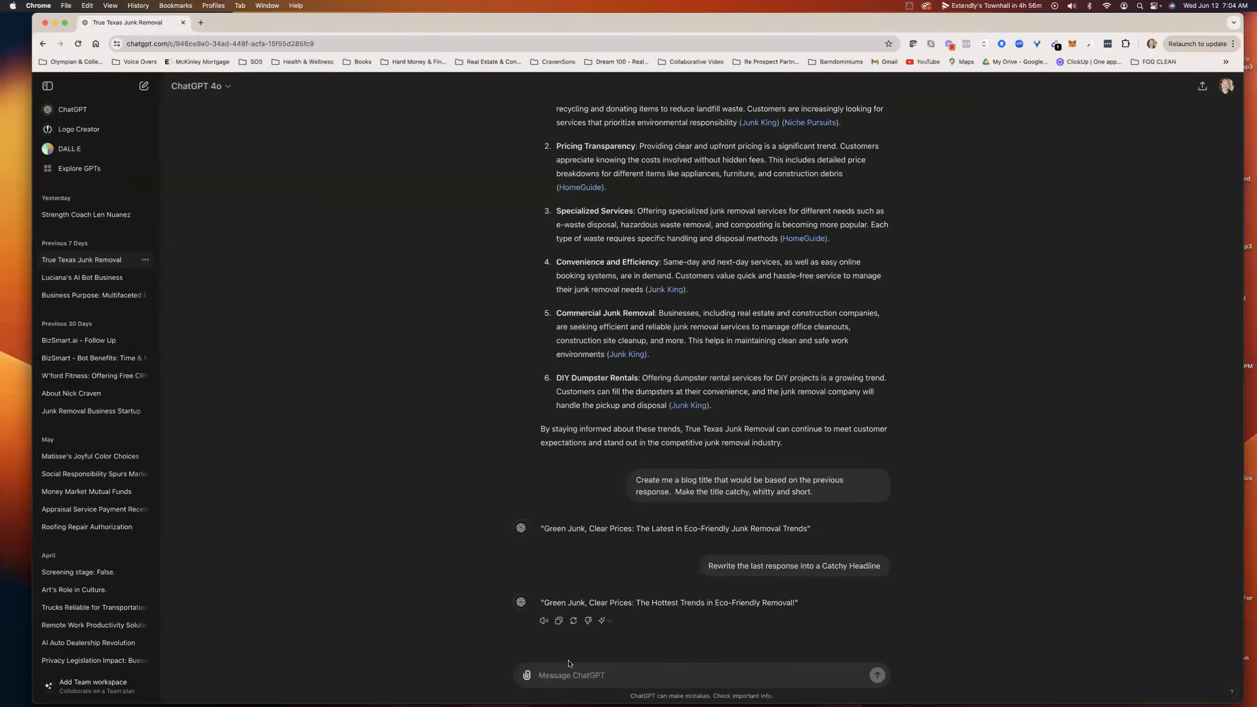
- Draft a ChatGPT prompt: "Give me a short description of a blog post with this Title (The Opportunity You've Been Waiting For) and"
type("Give me.")
key("BackSpace")
type("a short description of")
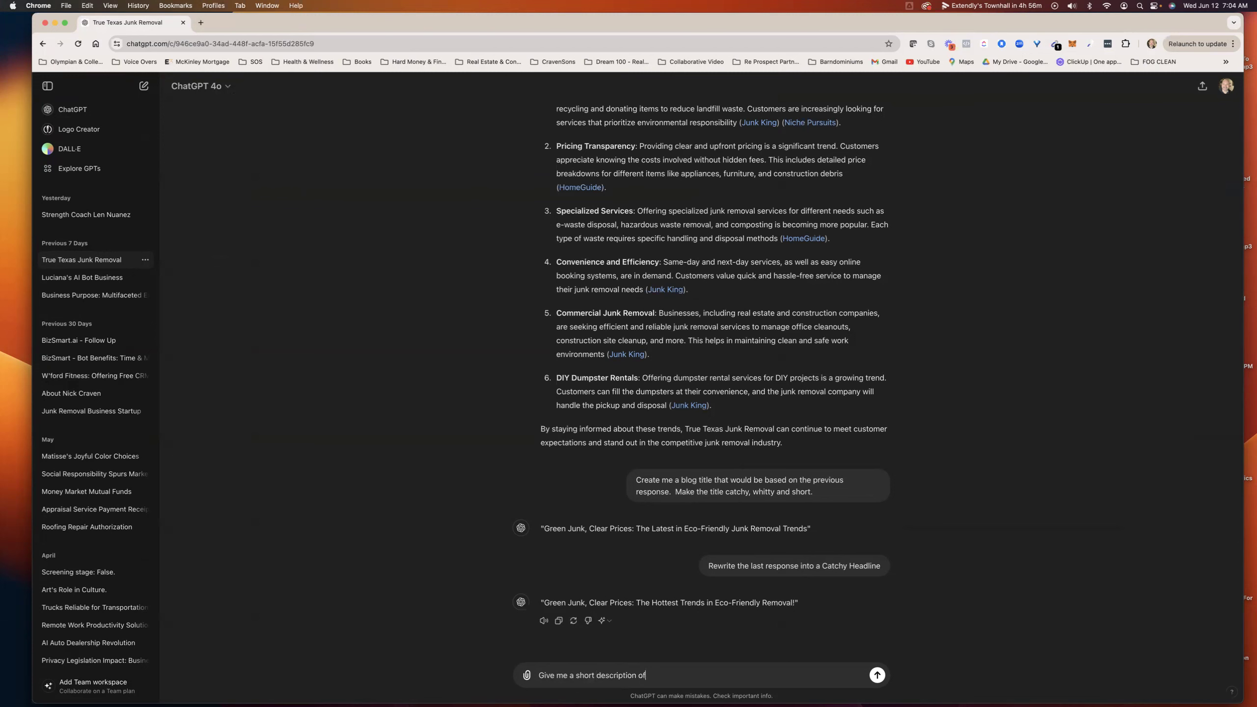
scroll(1109, 550, "up", 1)
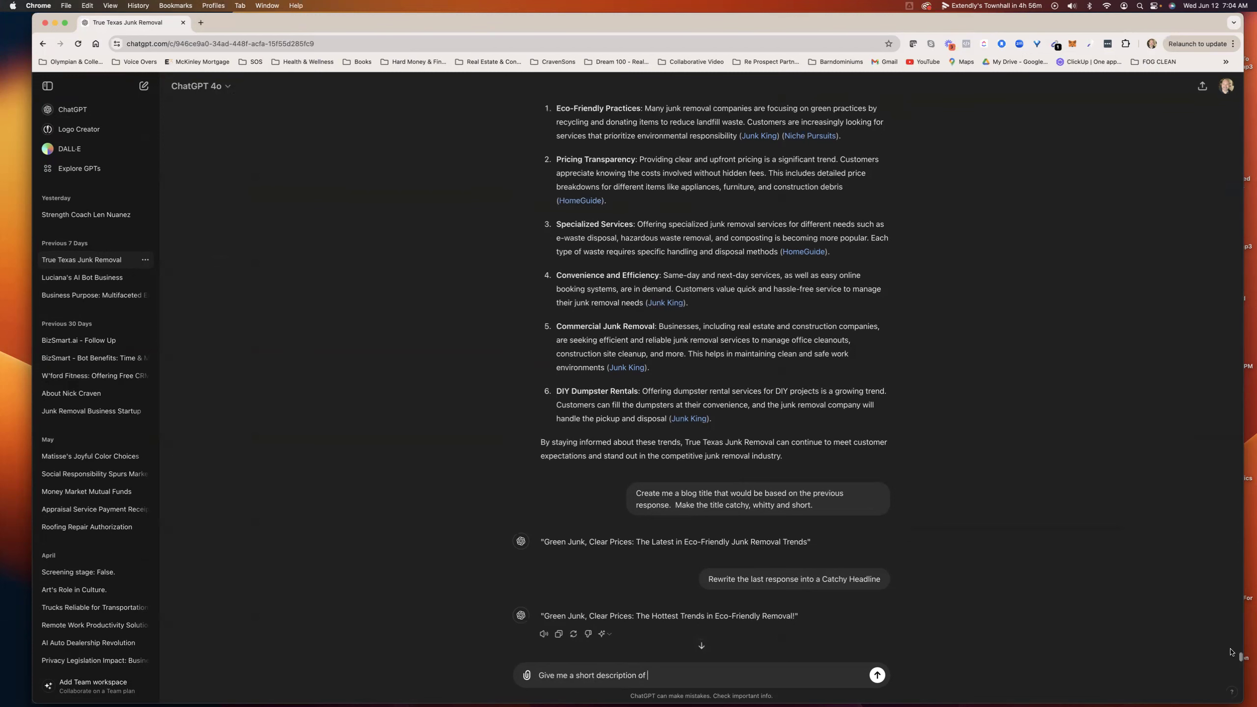
scroll(1040, 500, "down", 1)
type("a b")
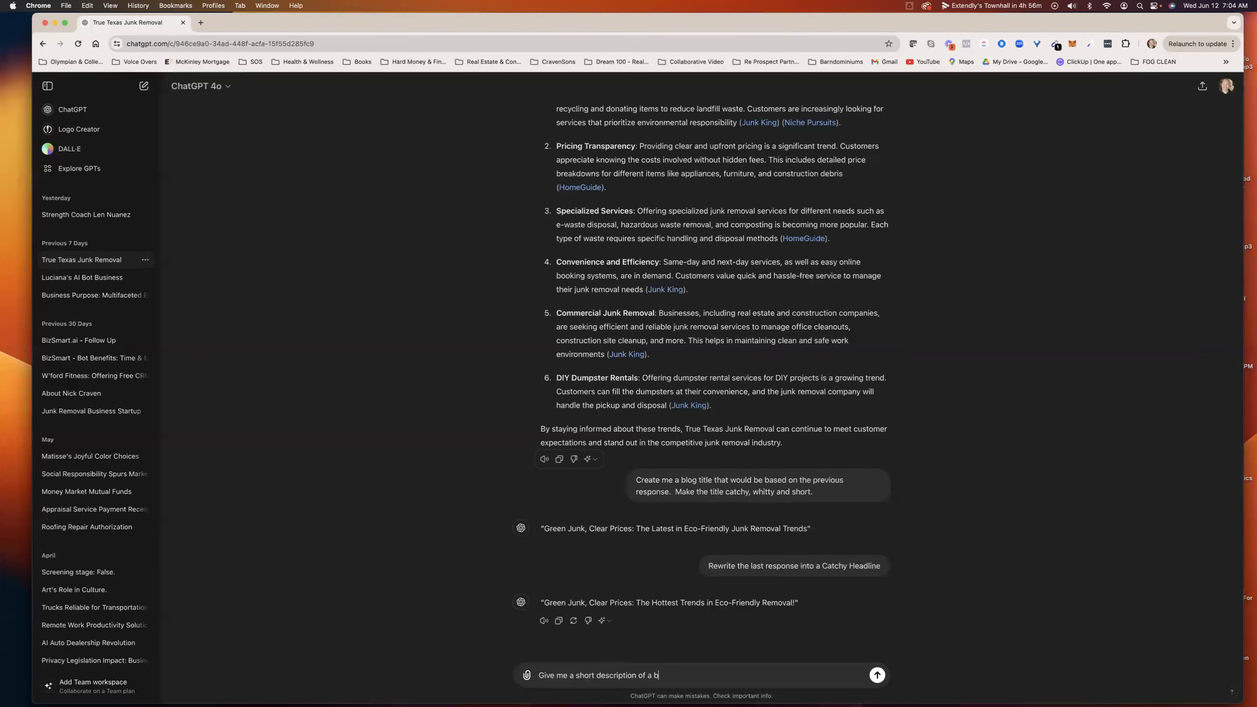
type("log post with this Title (")
type("The Opportunity You've Been Waiting For")
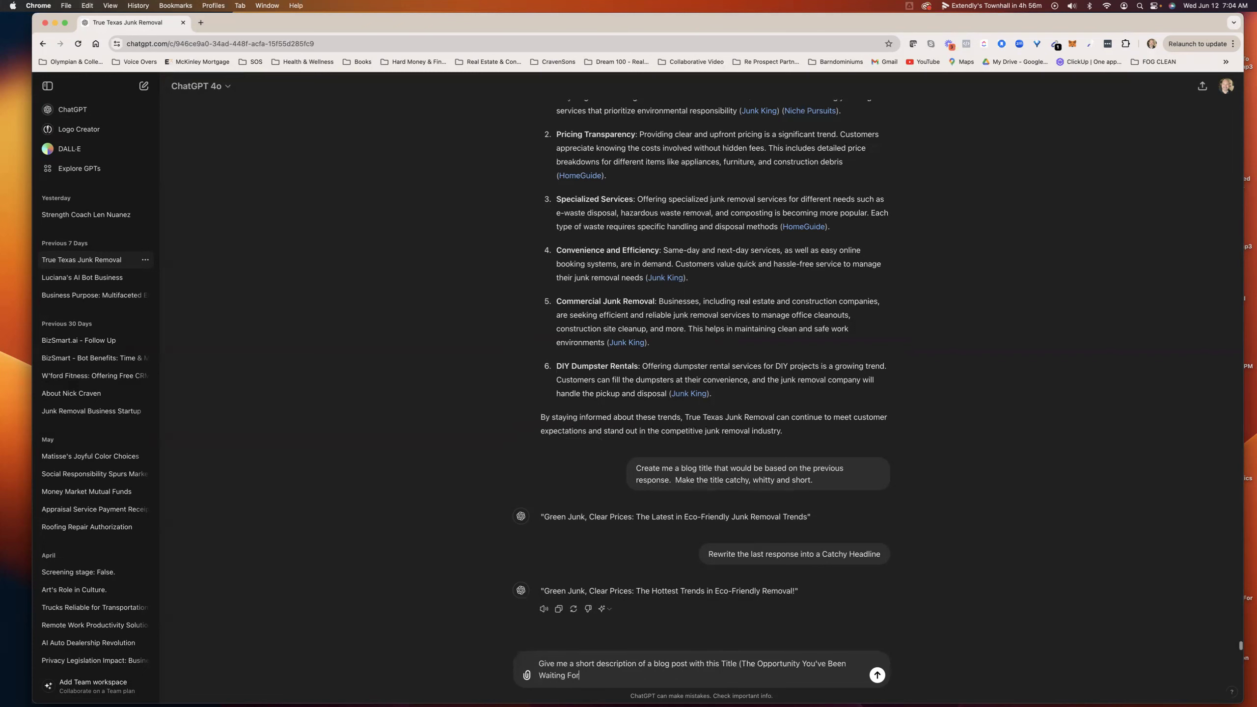
type(") and")
- Copy the cover image's alt text and extend the ChatGPT prompt with "this Alt. description (The Junk Removal Business is a profitable industry)"
key("ctrl+Left")
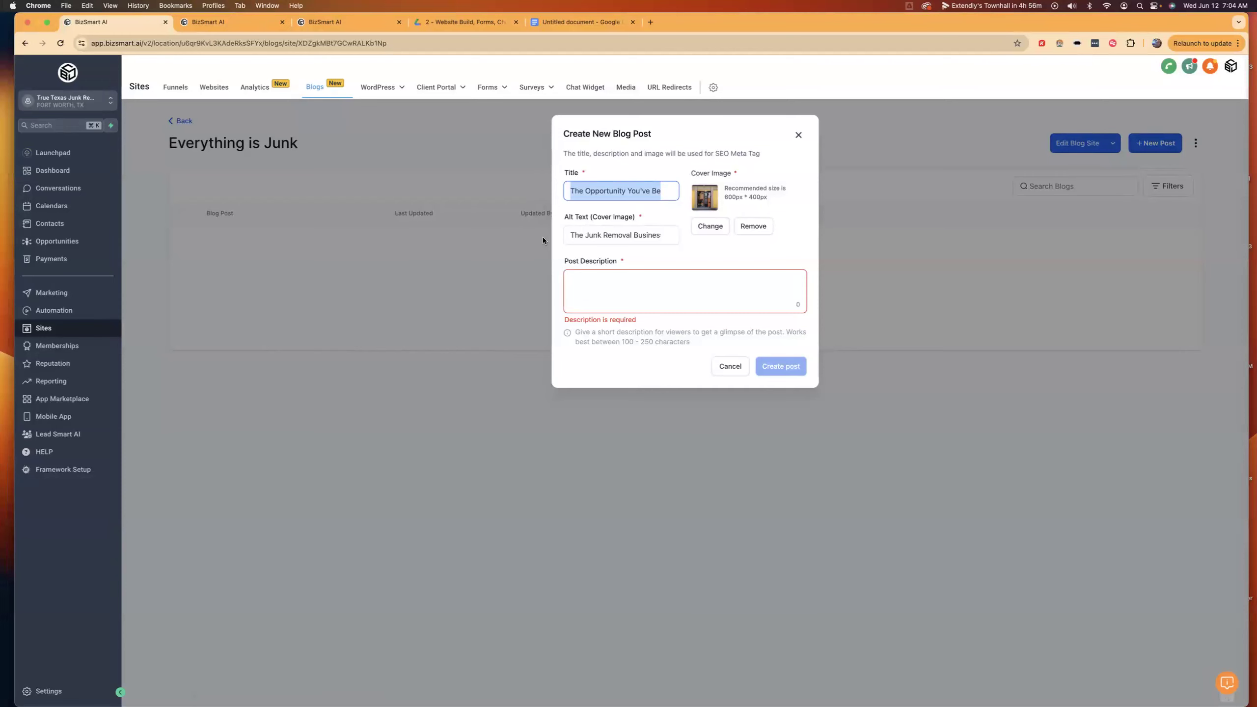
left_click_drag(570, 235, 671, 238)
key("super+c")
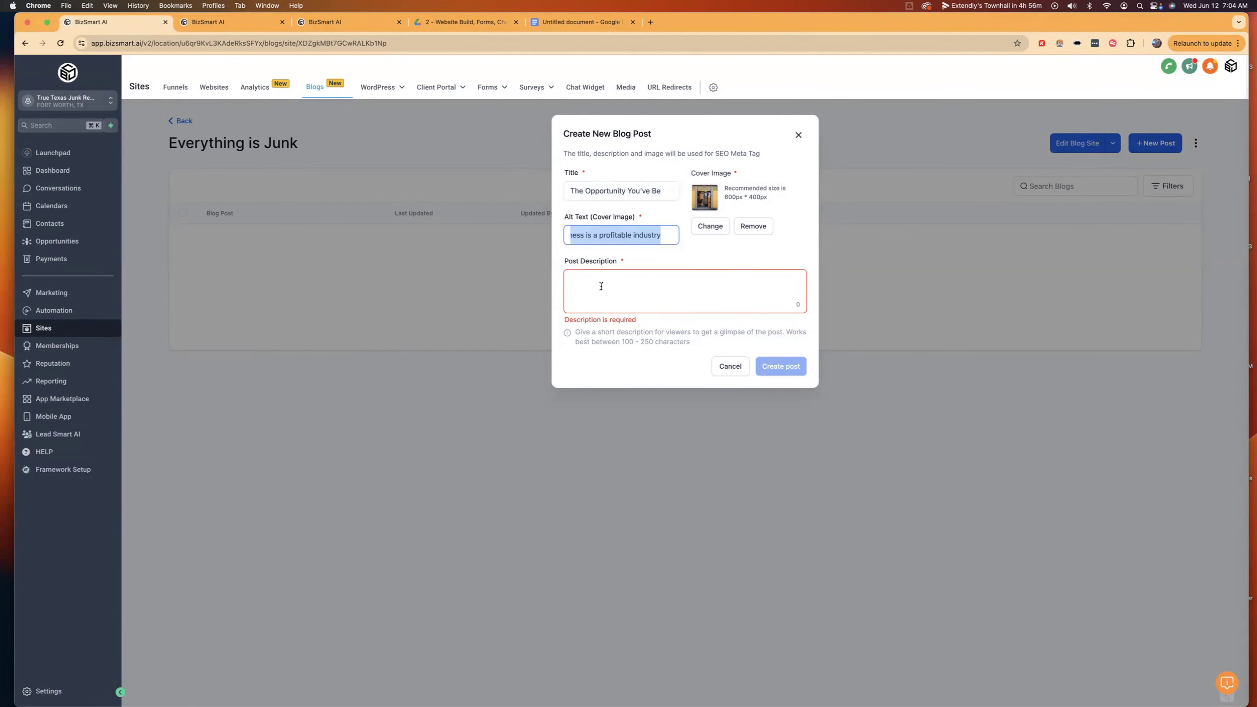
key("ctrl+Right")
type("this")
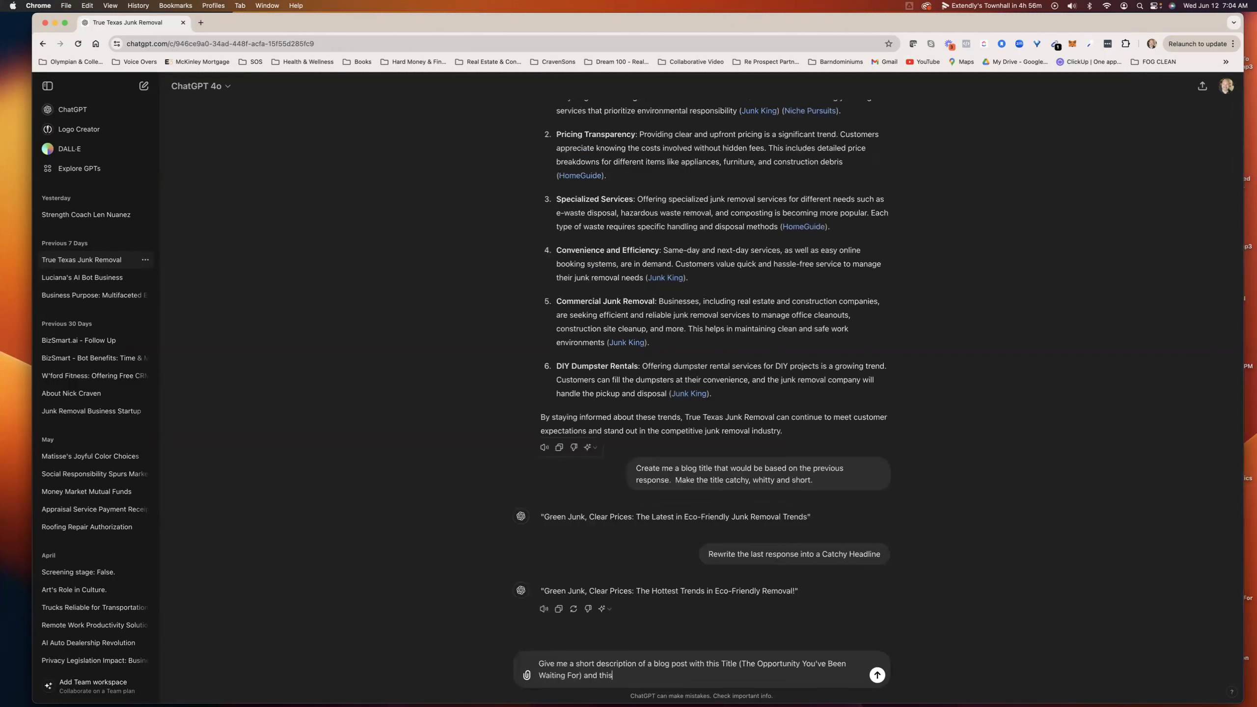
type("Alt. descripti (")
key("super+v")
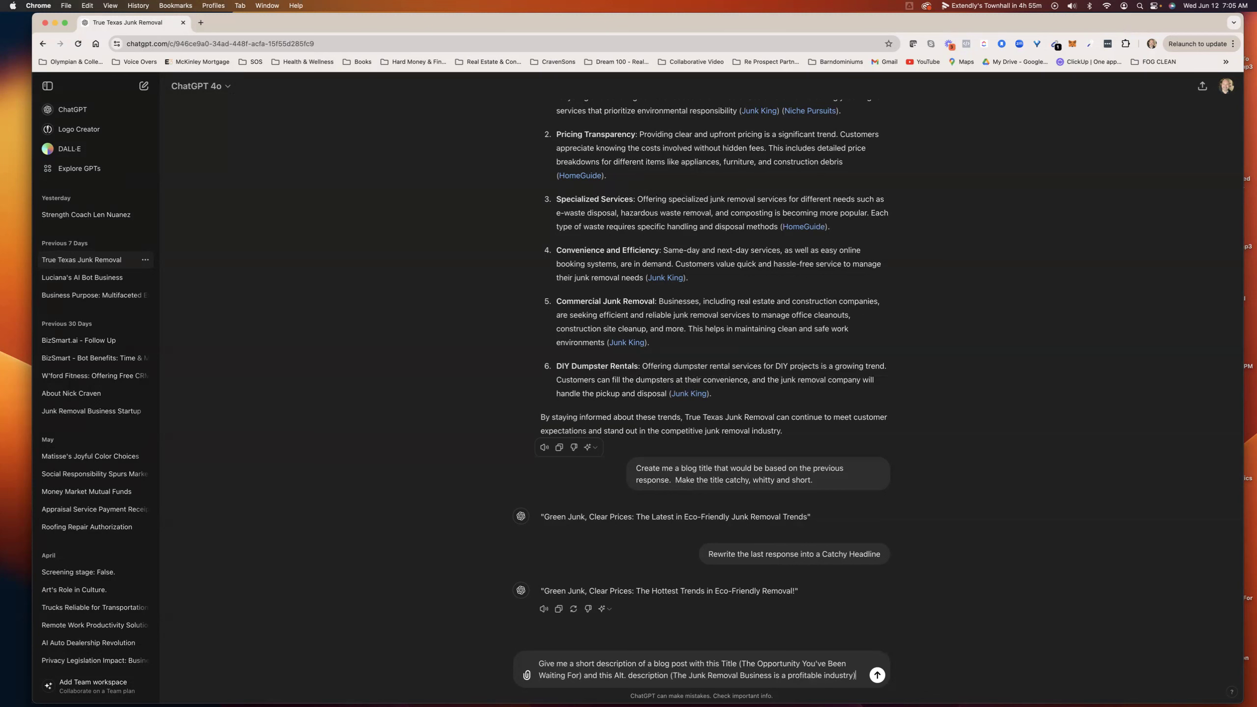
- Add the sentence "Keep this blog description under 250 characters." to the end of the ChatGPT prompt
key("shift+Return")
type("Kep")
key("BackSpace")
key("BackSpace")
type("ep")
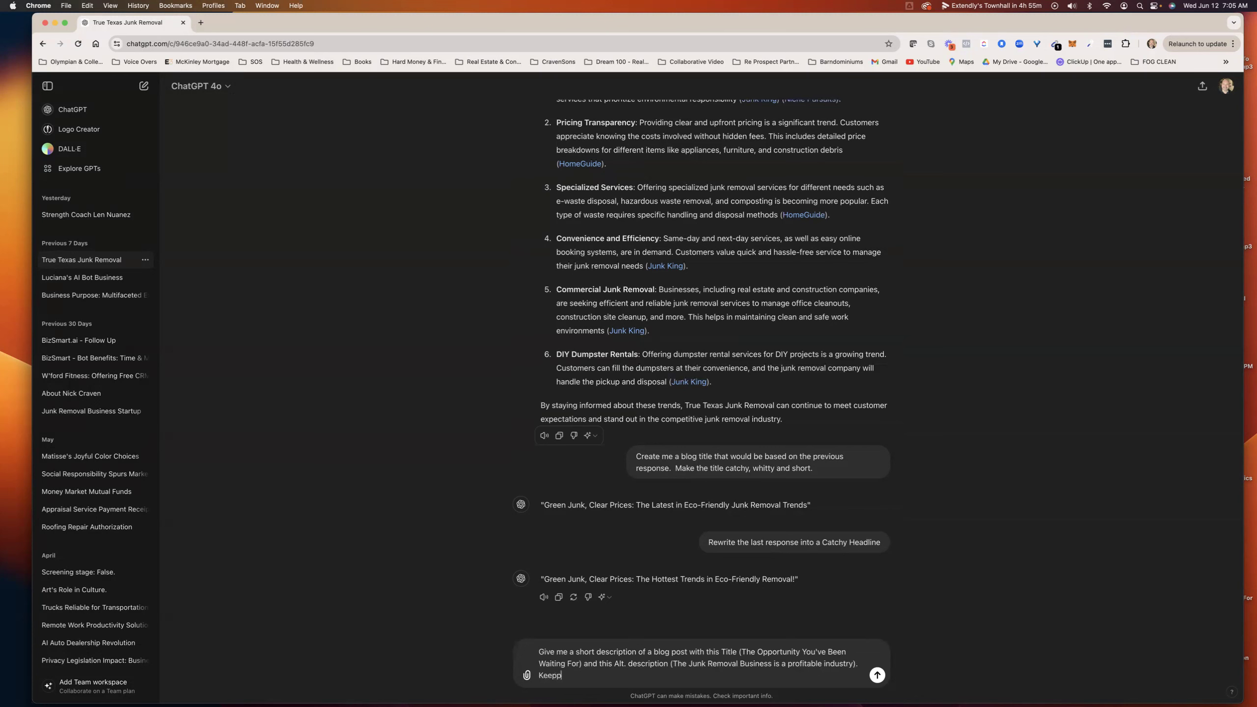
type(" this blog description under 250 characters.")
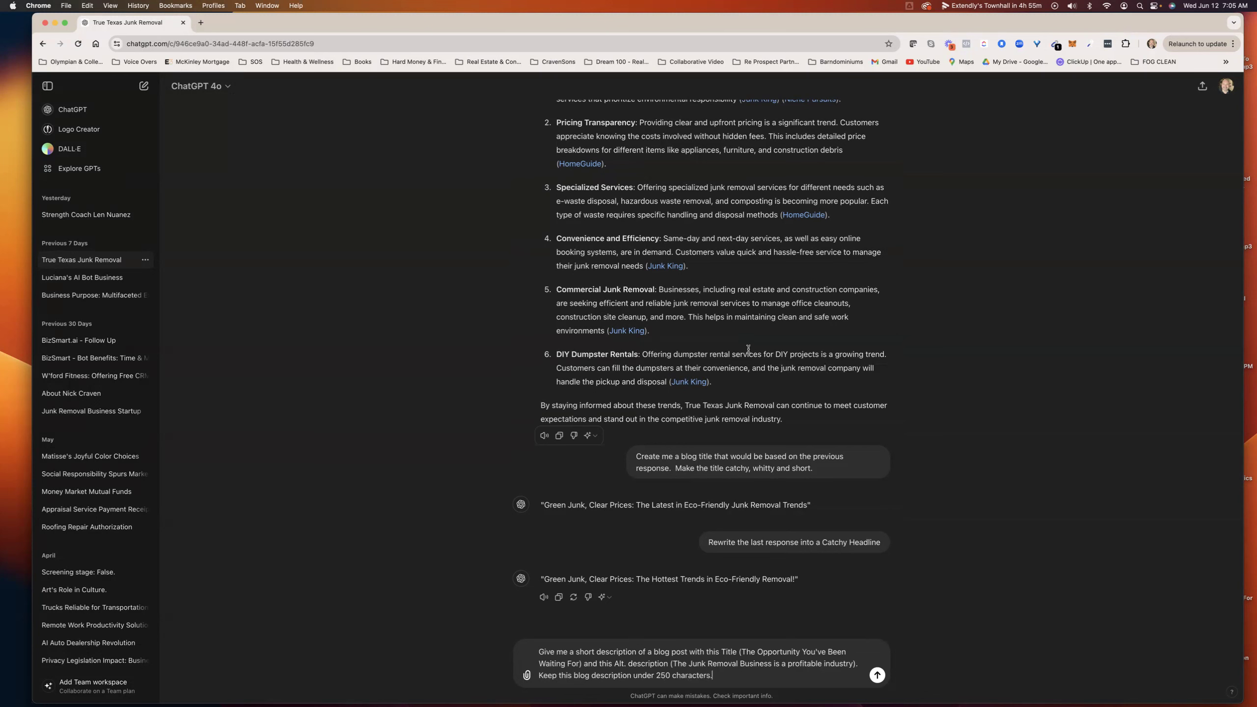
- Go back to the new blog post form and review its title, alt text and description fields
key("ctrl+Left")
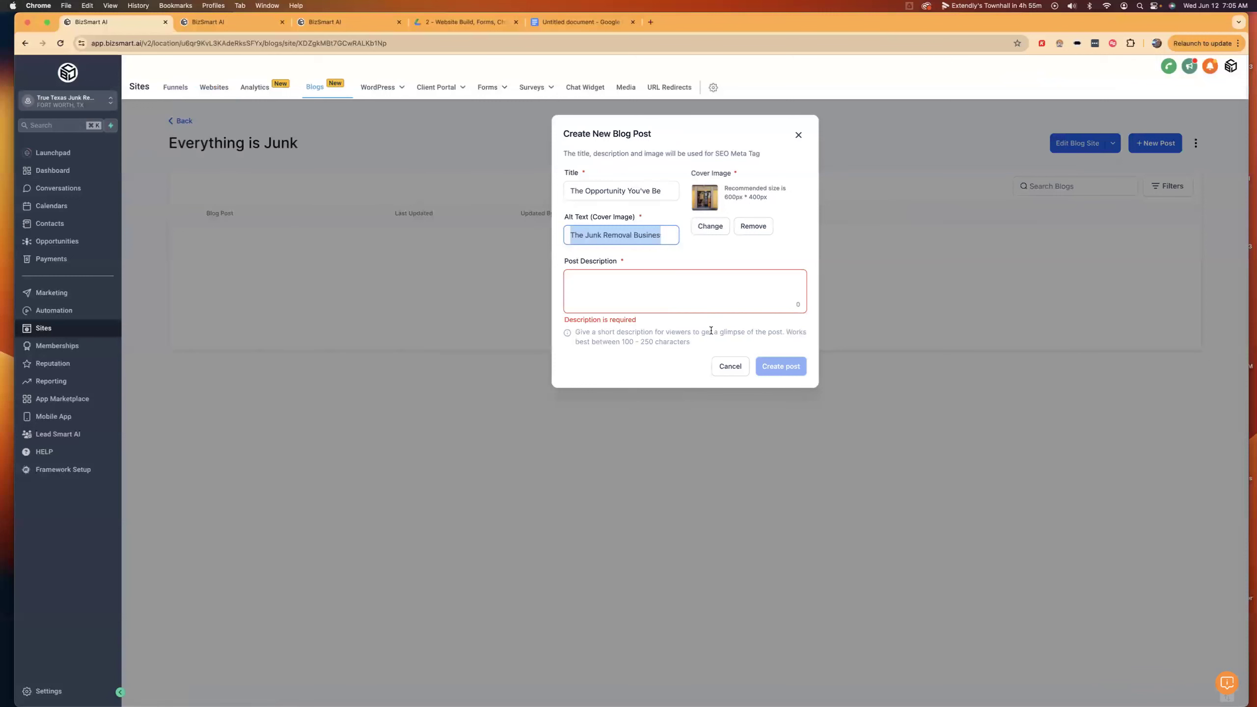
left_click(579, 233)
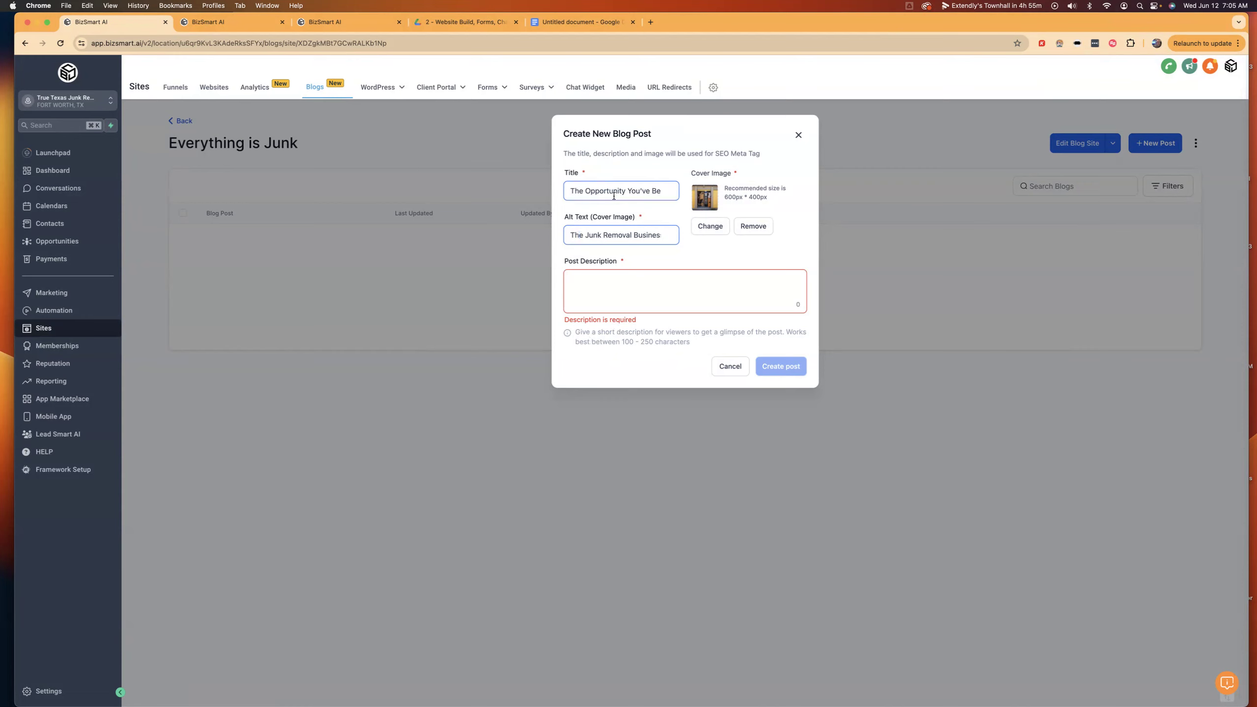
left_click_drag(587, 190, 658, 190)
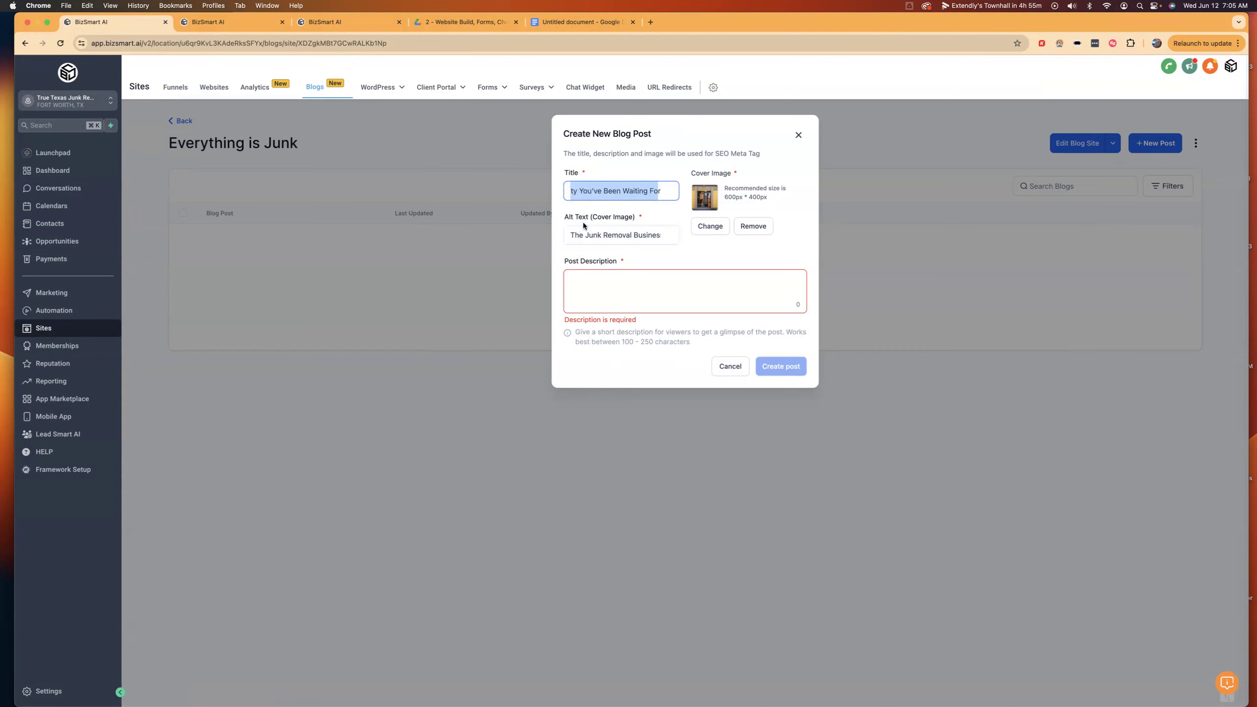
left_click_drag(580, 232, 664, 236)
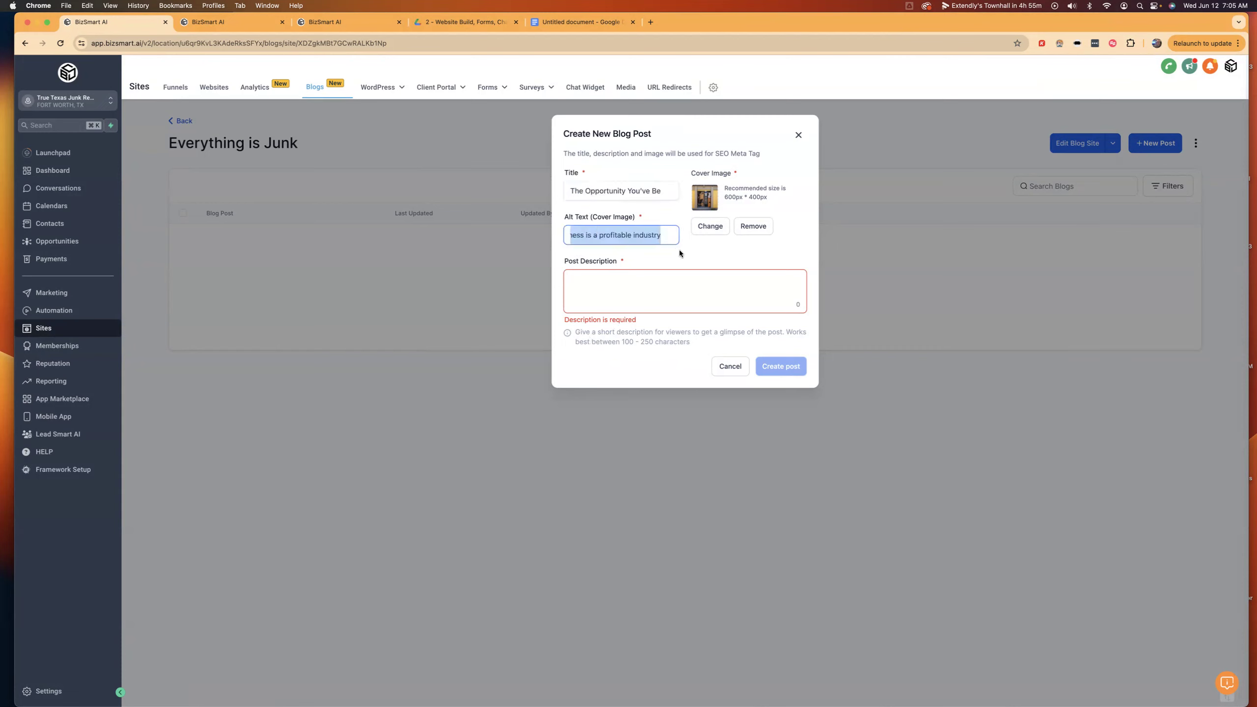
left_click(629, 289)
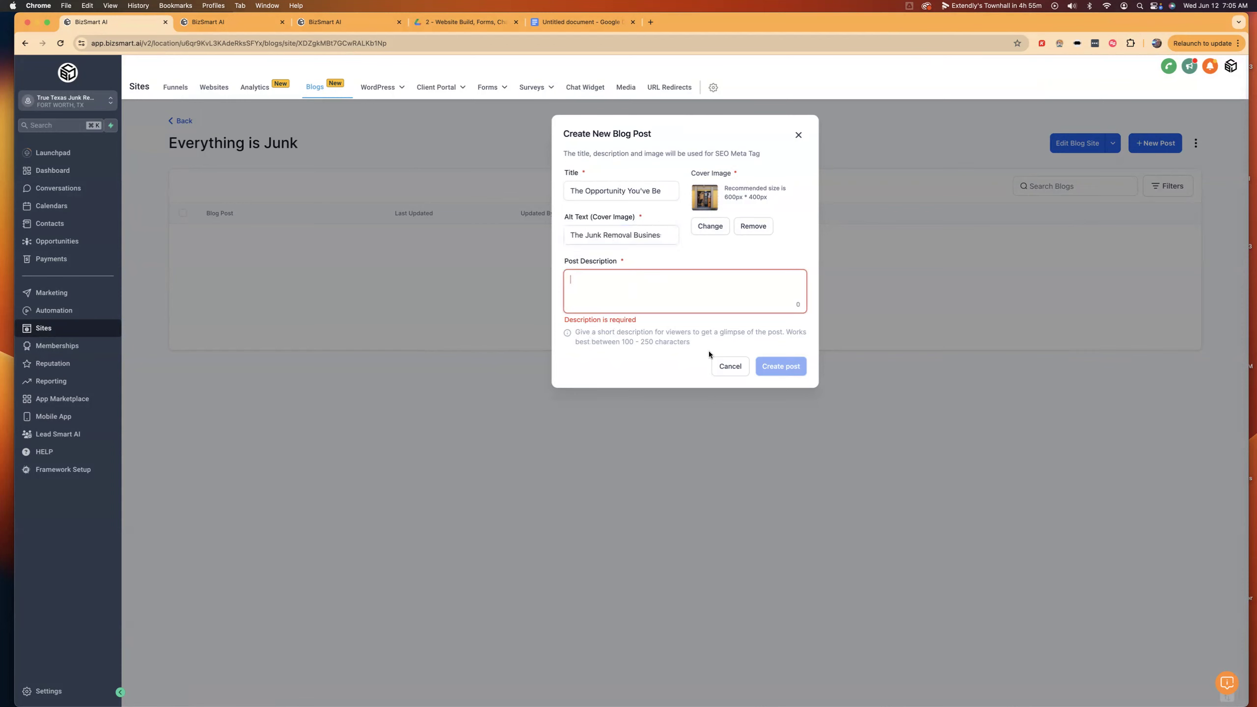
- Submit the prompt in ChatGPT and paste the copied reply into the blog post's description
key("ctrl+Right")
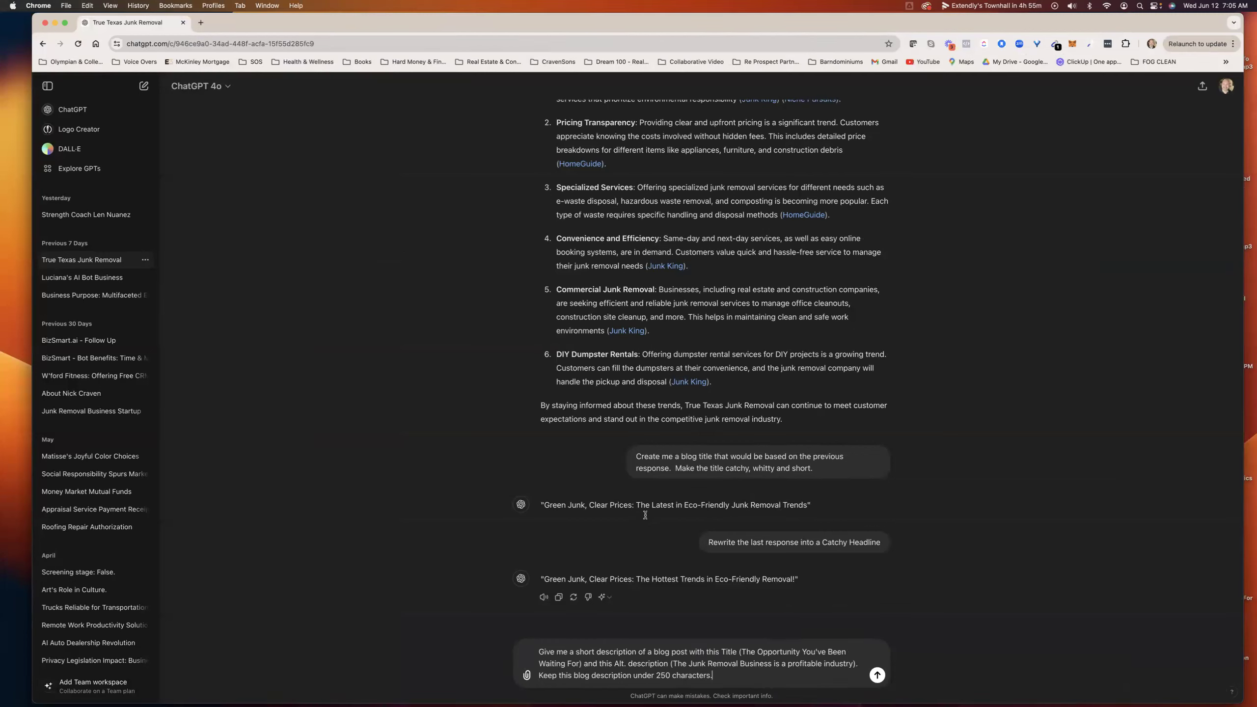
key("Return")
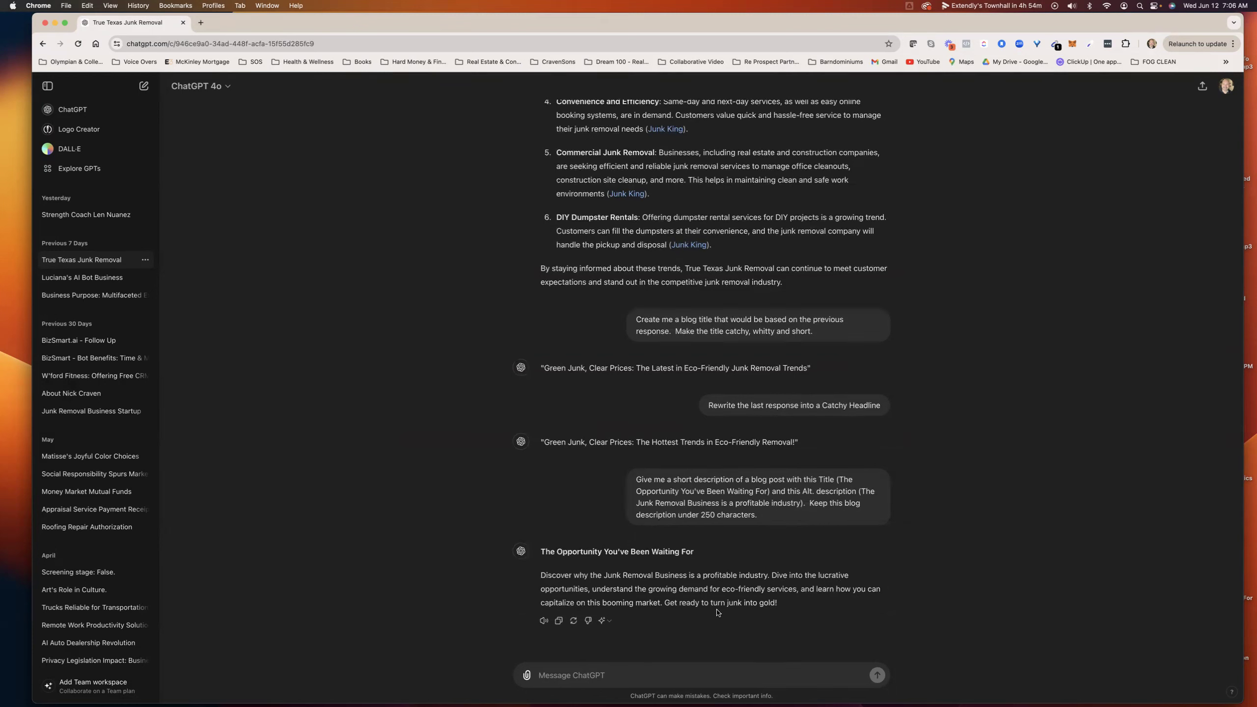
left_click(559, 621)
key("ctrl+Left")
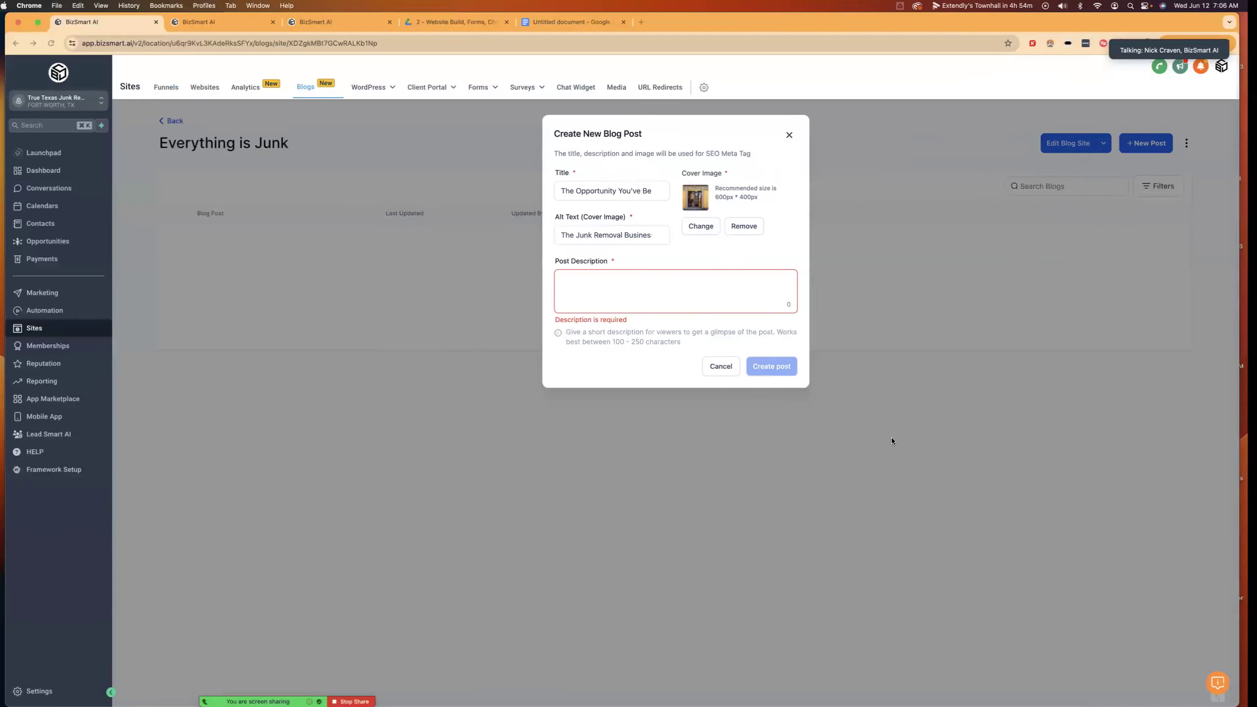
left_click(662, 291)
key("super+v")
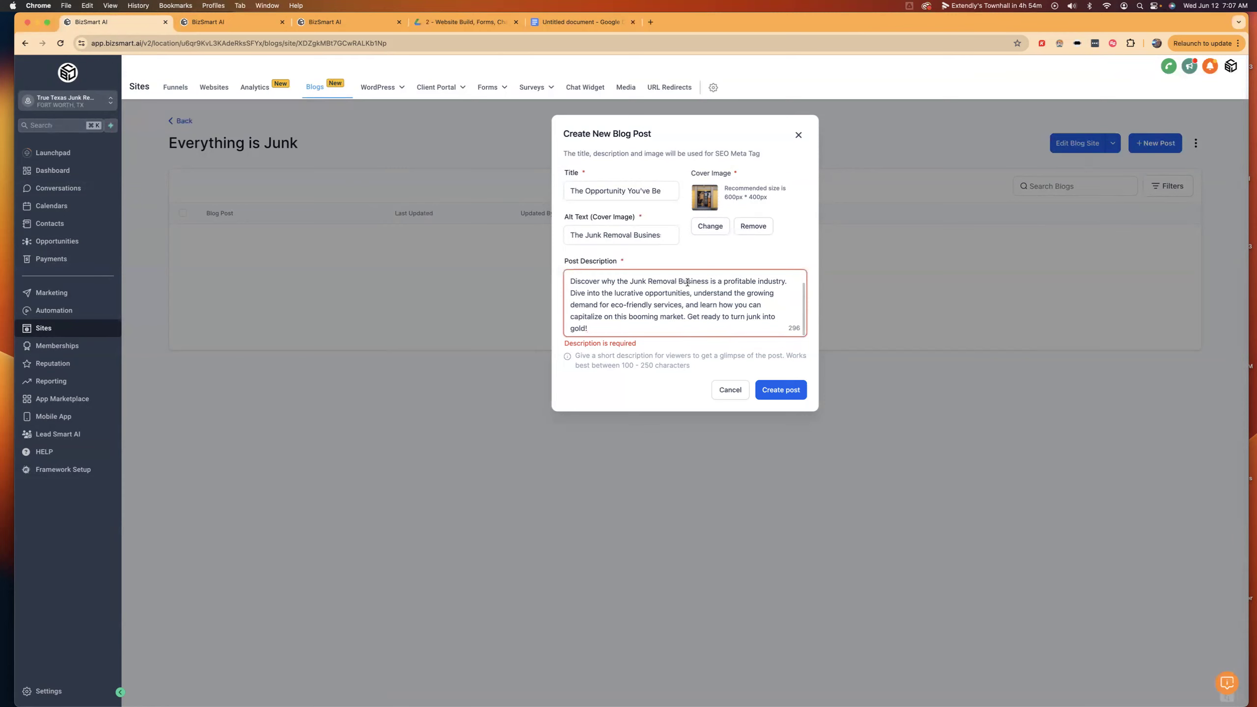
- Shorten the post description by cutting the clause on eco-friendly services and deleting the "**The Opportunity You've Been Waiting For**" heading
left_click_drag(580, 191, 669, 189)
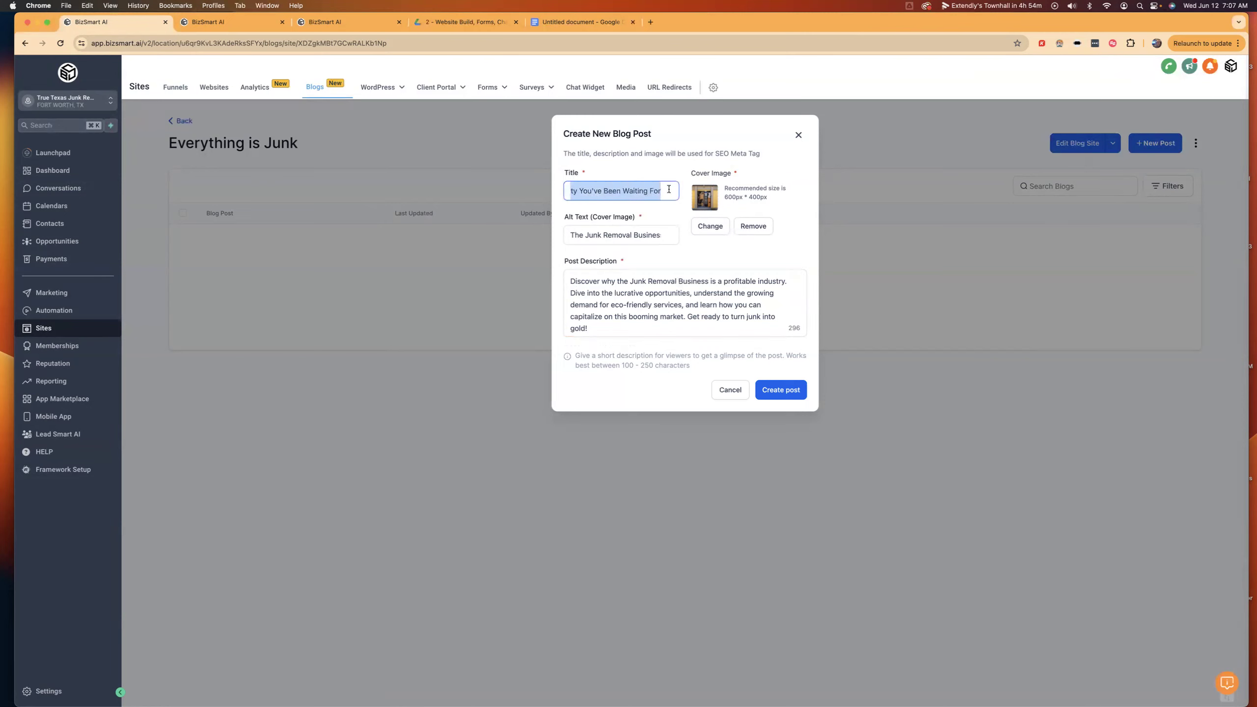
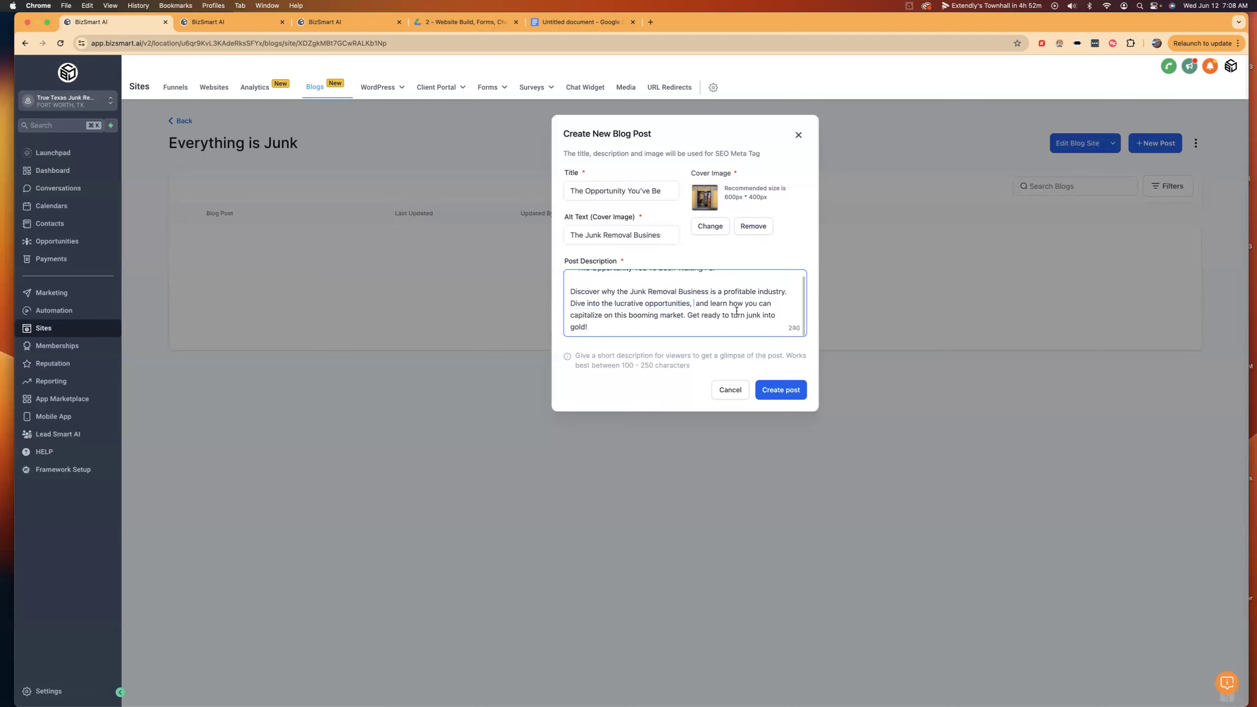
left_click(694, 306)
key("BackSpace")
key("BackSpace")
scroll(629, 327, "up", 1)
left_click_drag(571, 281, 724, 280)
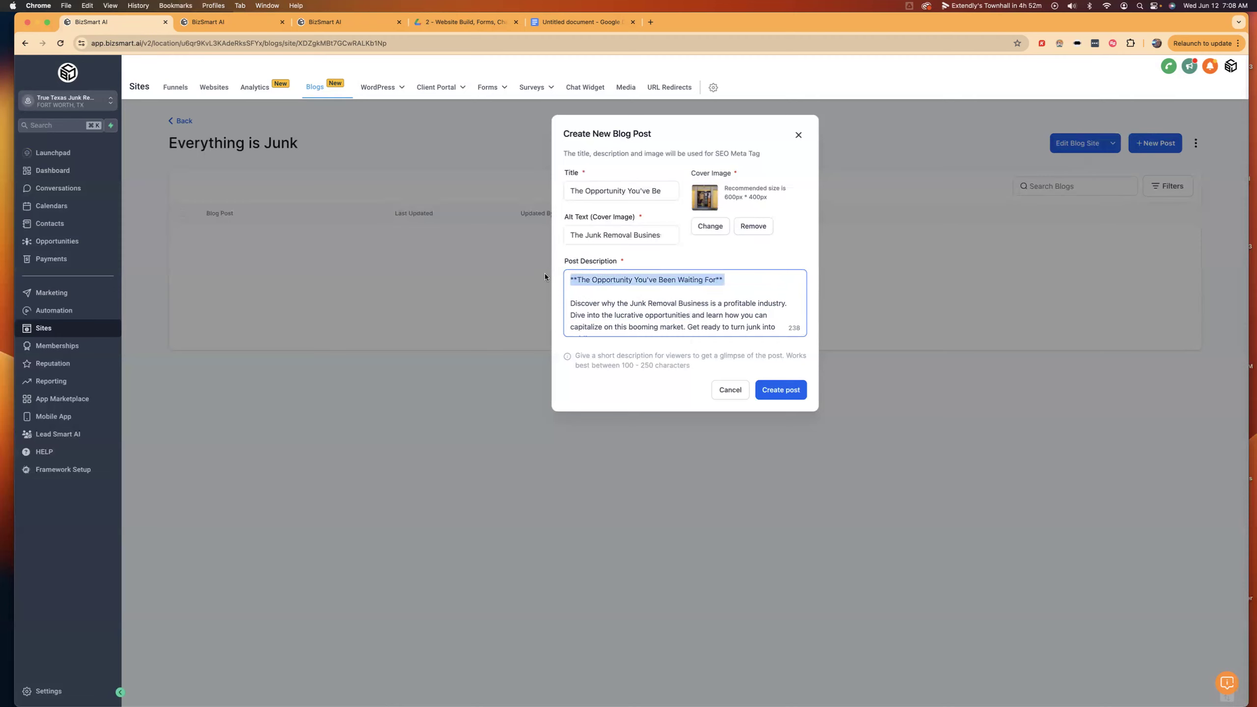
left_click(643, 302)
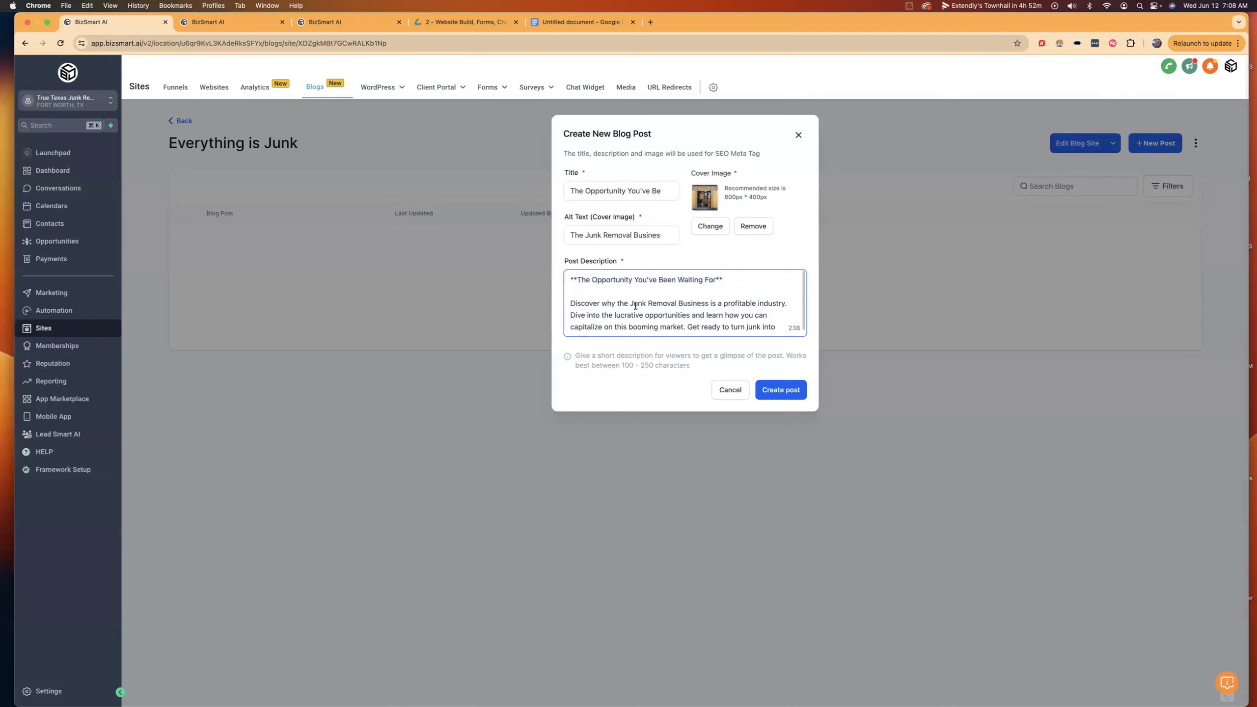
left_click_drag(659, 278, 565, 277)
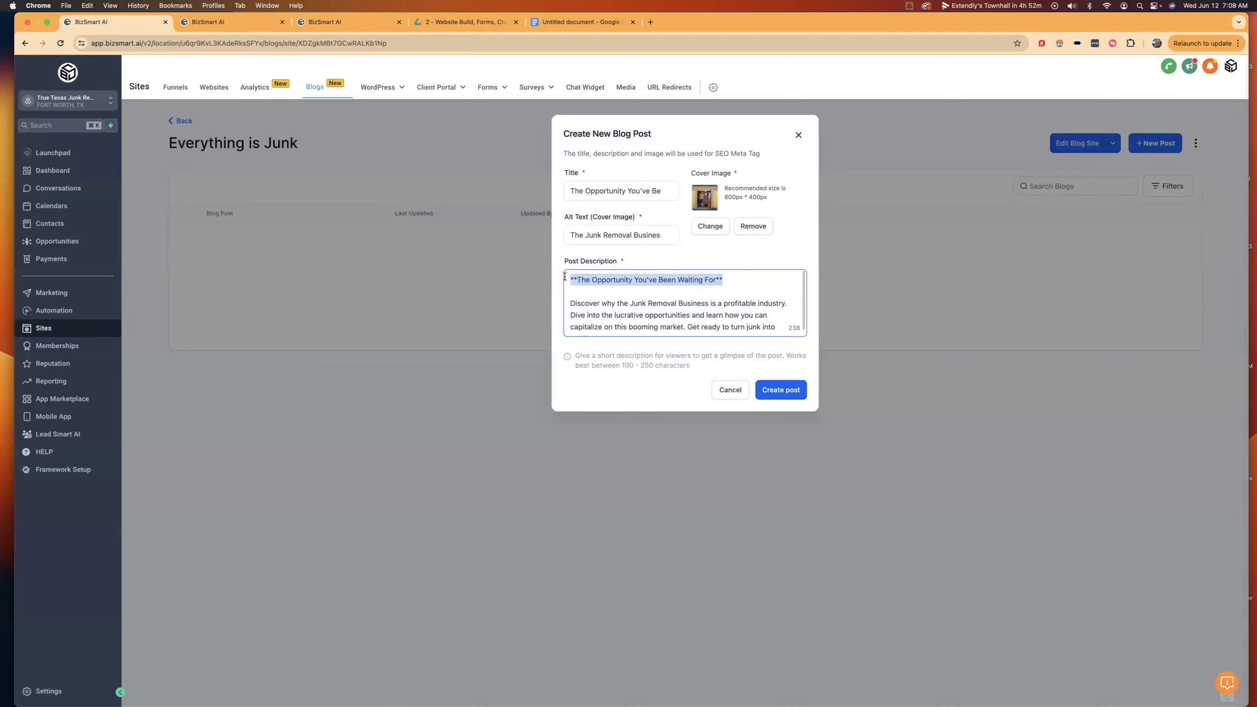
key("BackSpace")
key("Delete")
key("Delete")
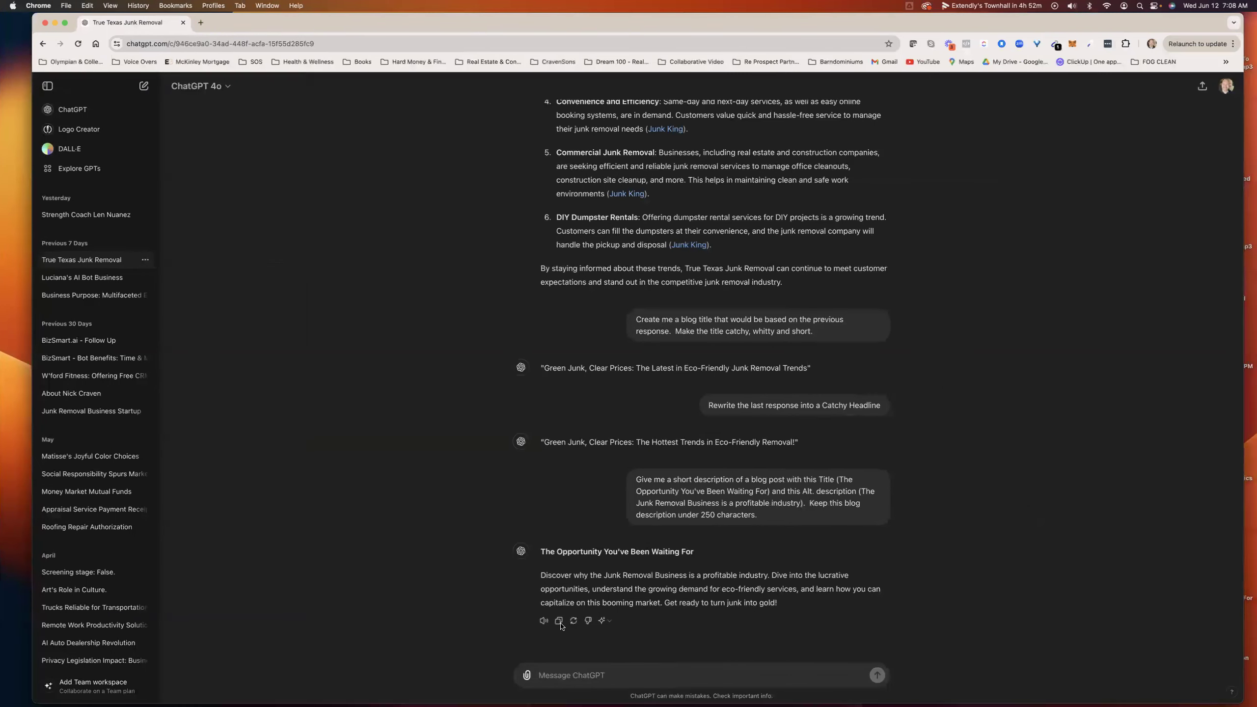
- Replace the post description with the full ChatGPT reply, leaving out its heading line
key("ctrl+Left")
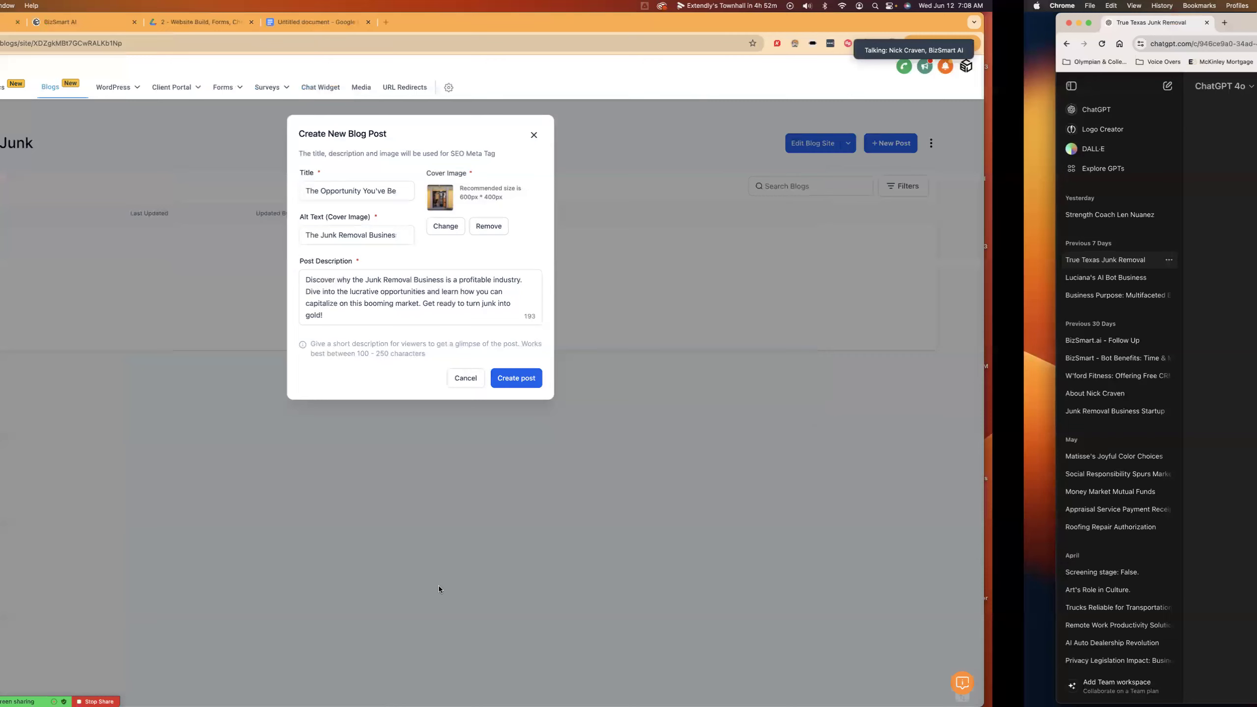
triple_click(583, 292)
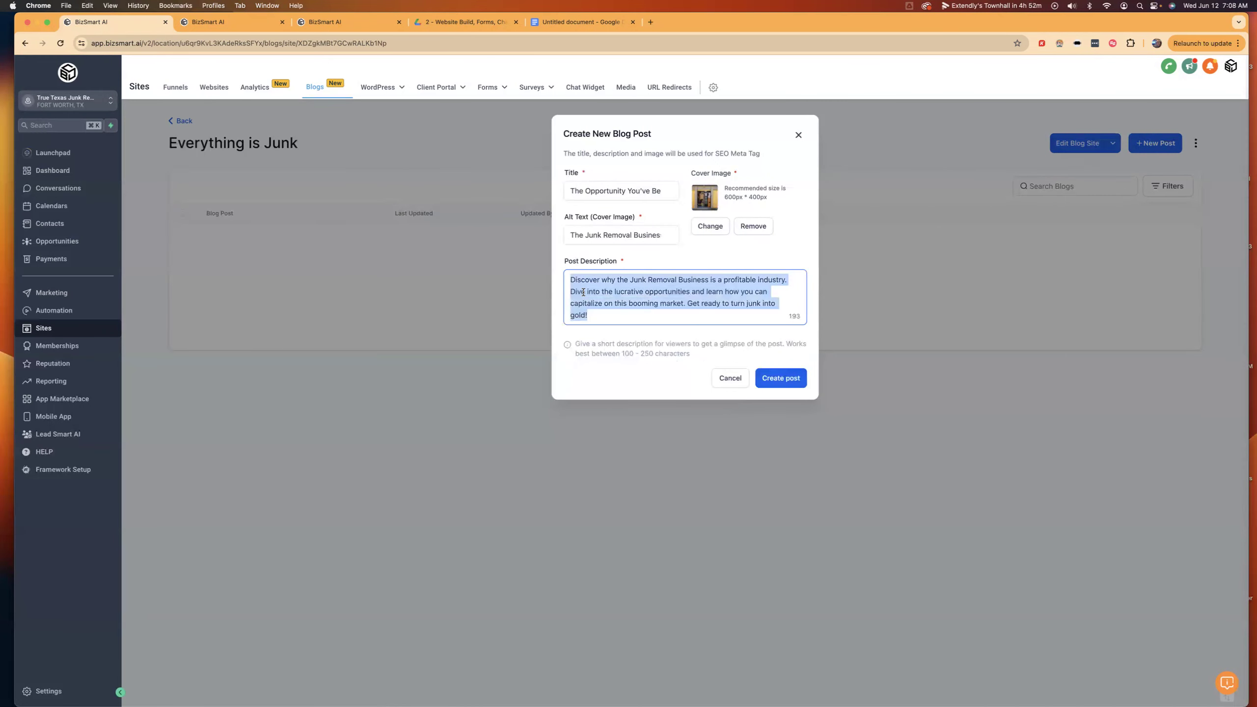
type("Discover why the Junk Removal Business is a profitable industry. Dive into the lucrative opportunities, understand the growing demand for eco-friendly services, and learn how you can capitalize on this booming market. Get ready to turn junk into gold!")
scroll(609, 312, "up", 2)
left_click_drag(584, 294, 541, 265)
key("BackSpace")
key("Delete")
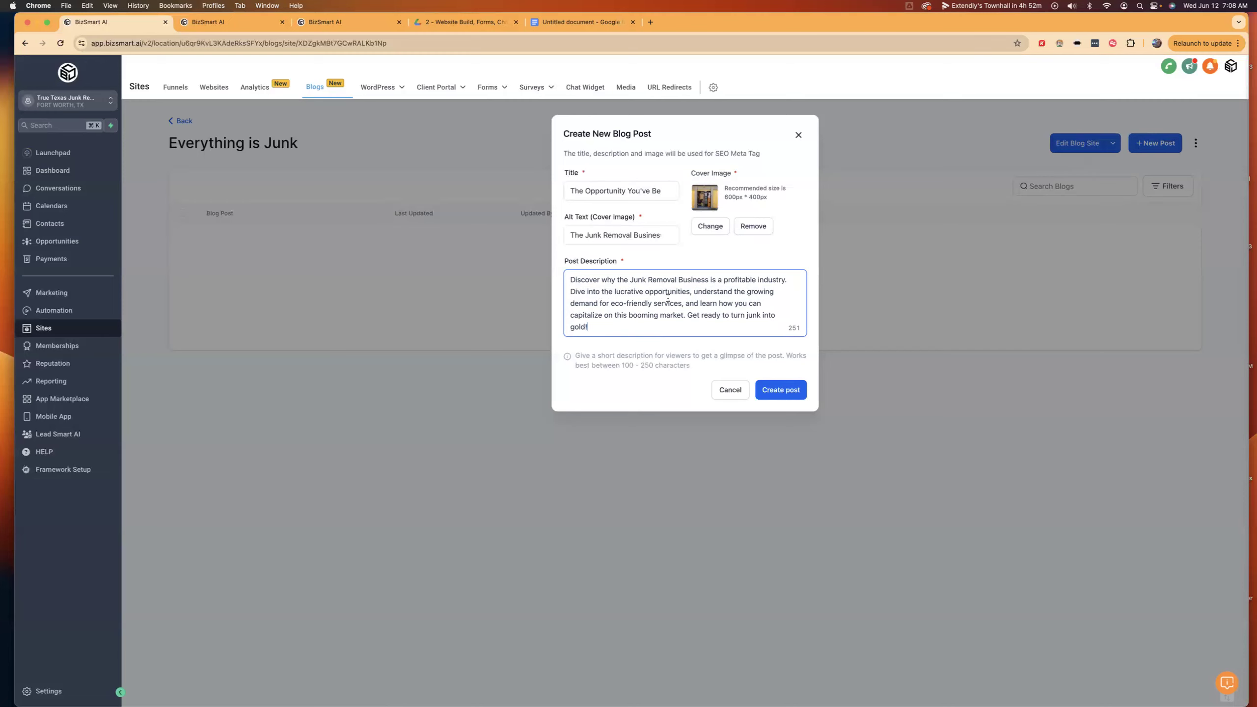
- Remove one character after "lucrative opportunities" in the description and create the blog post
left_click(693, 292)
key("BackSpace")
left_click(779, 394)
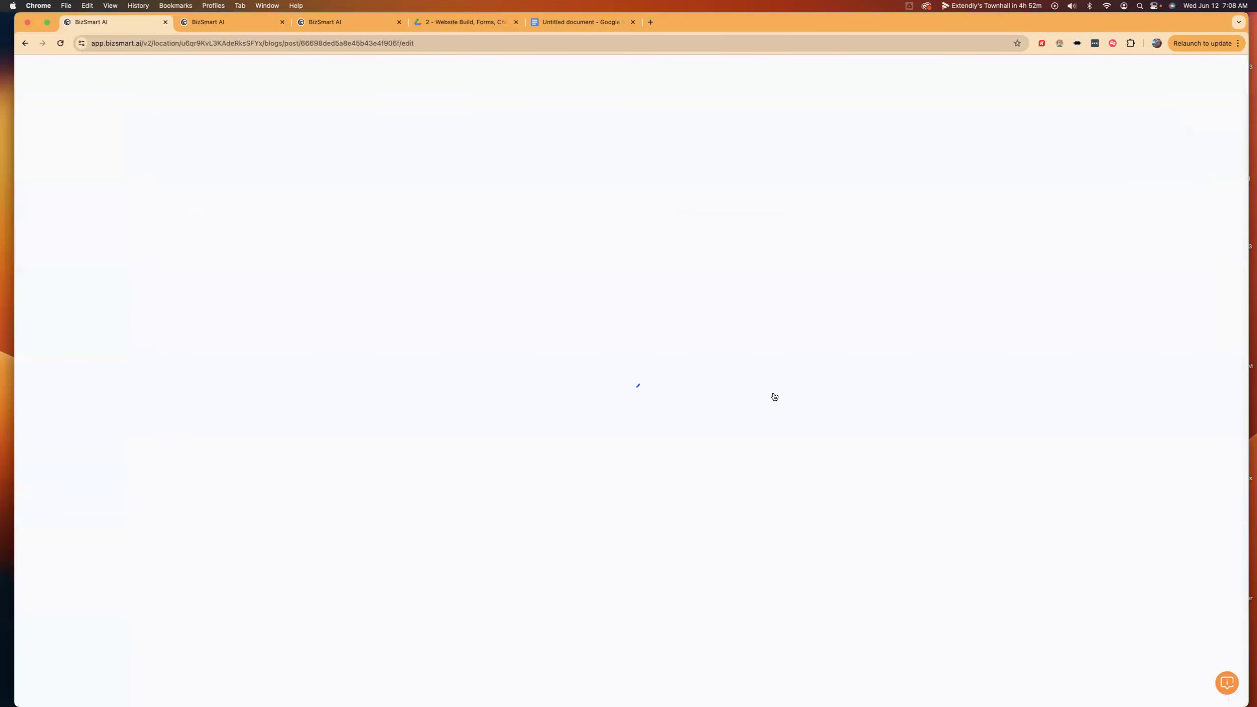
scroll(623, 411, "down", 1)
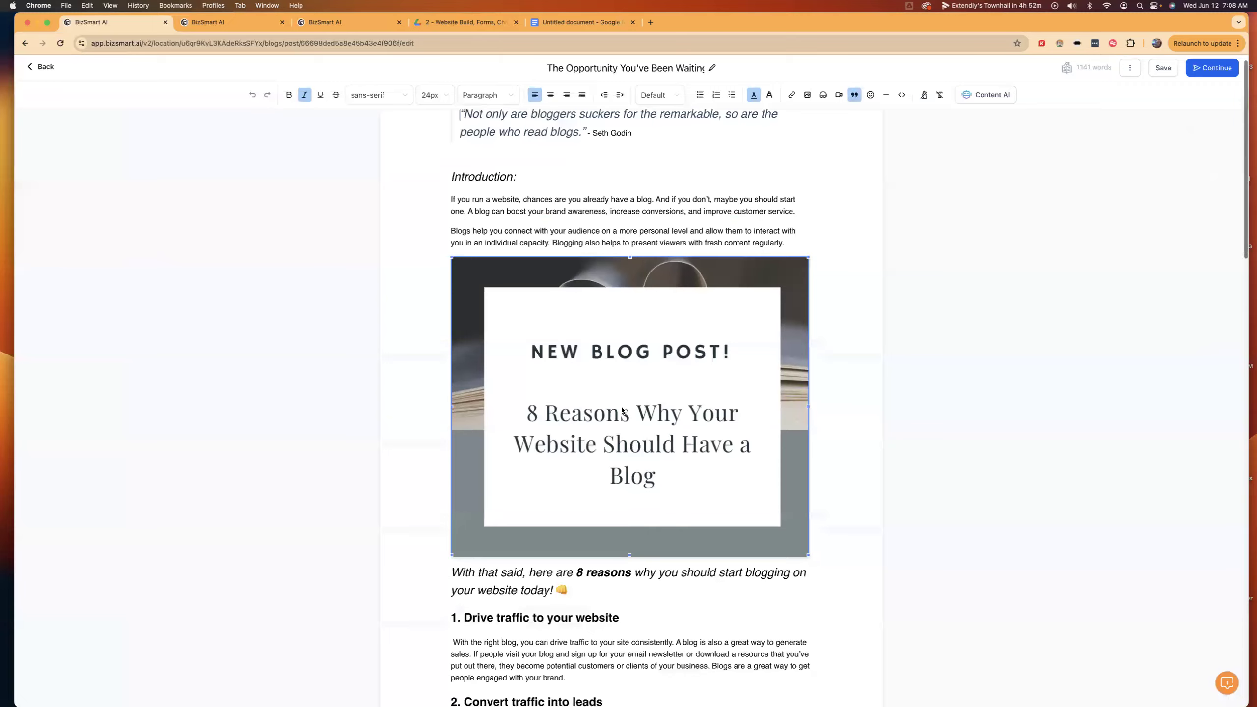
- Look through the new post's template content, from the opening quote and image down to the video and the blog checklist
scroll(622, 411, "down", 20)
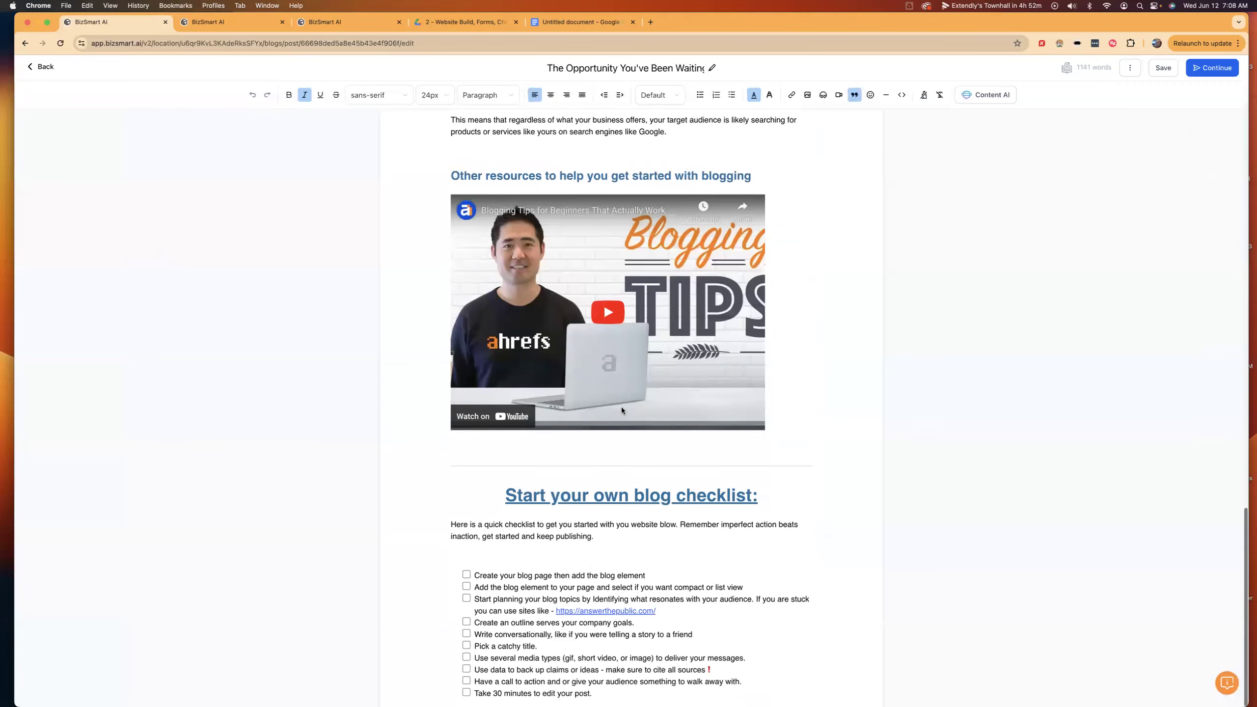
scroll(622, 410, "up", 20)
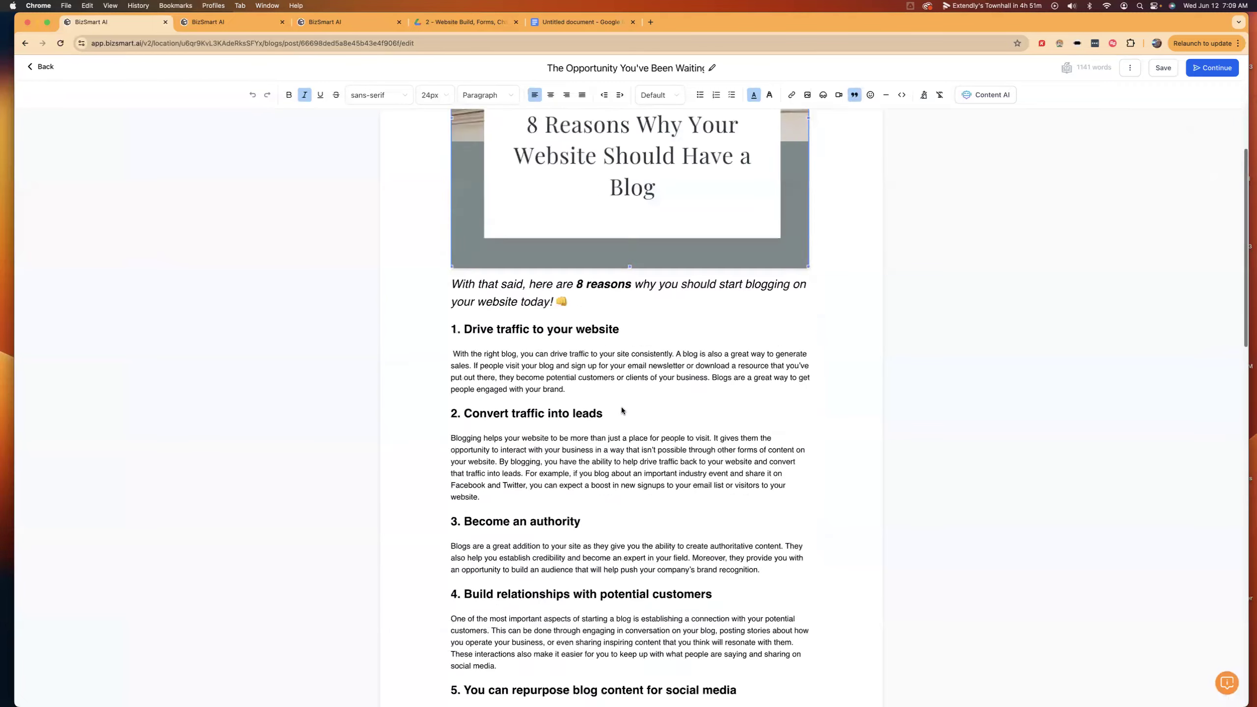
scroll(622, 411, "up", 6)
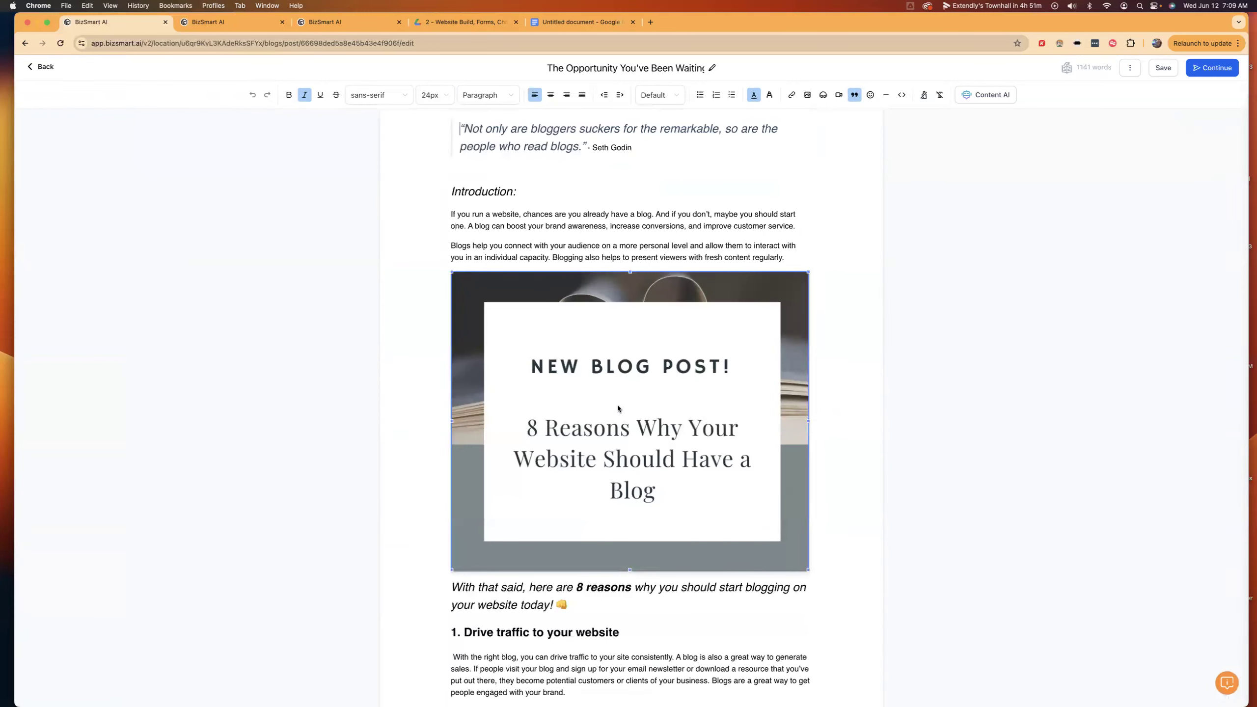
scroll(535, 313, "down", 20)
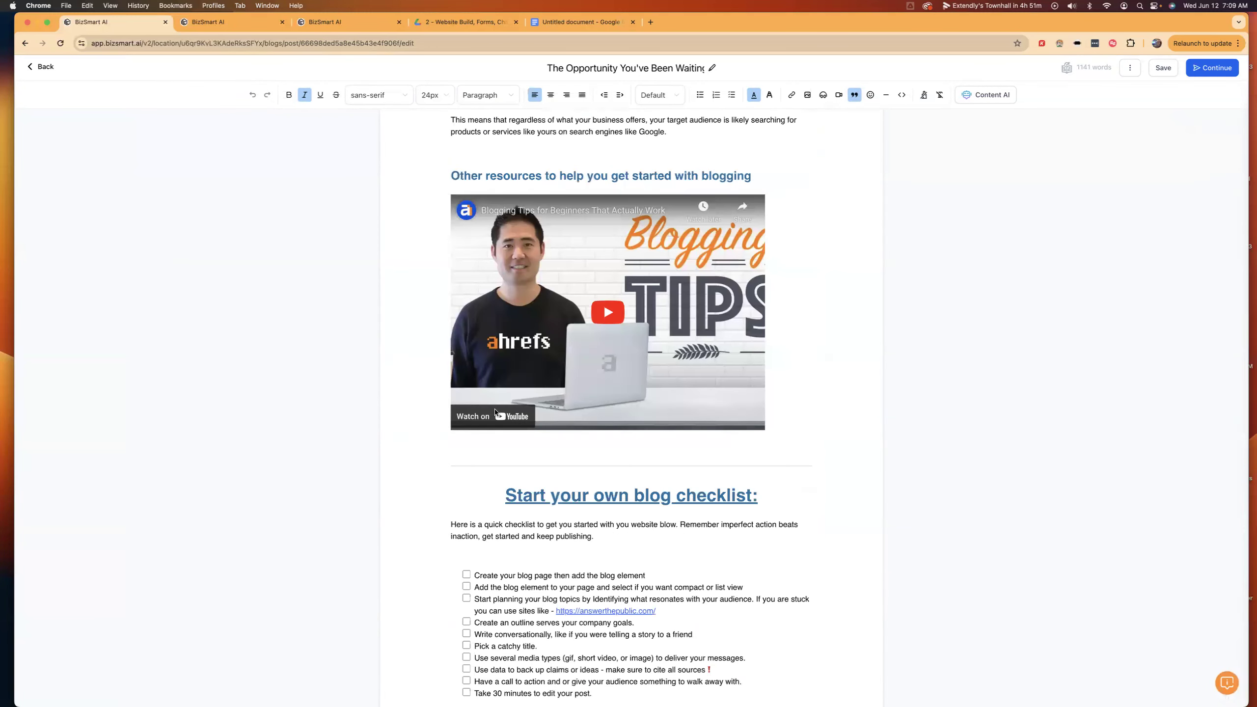
scroll(495, 412, "up", 20)
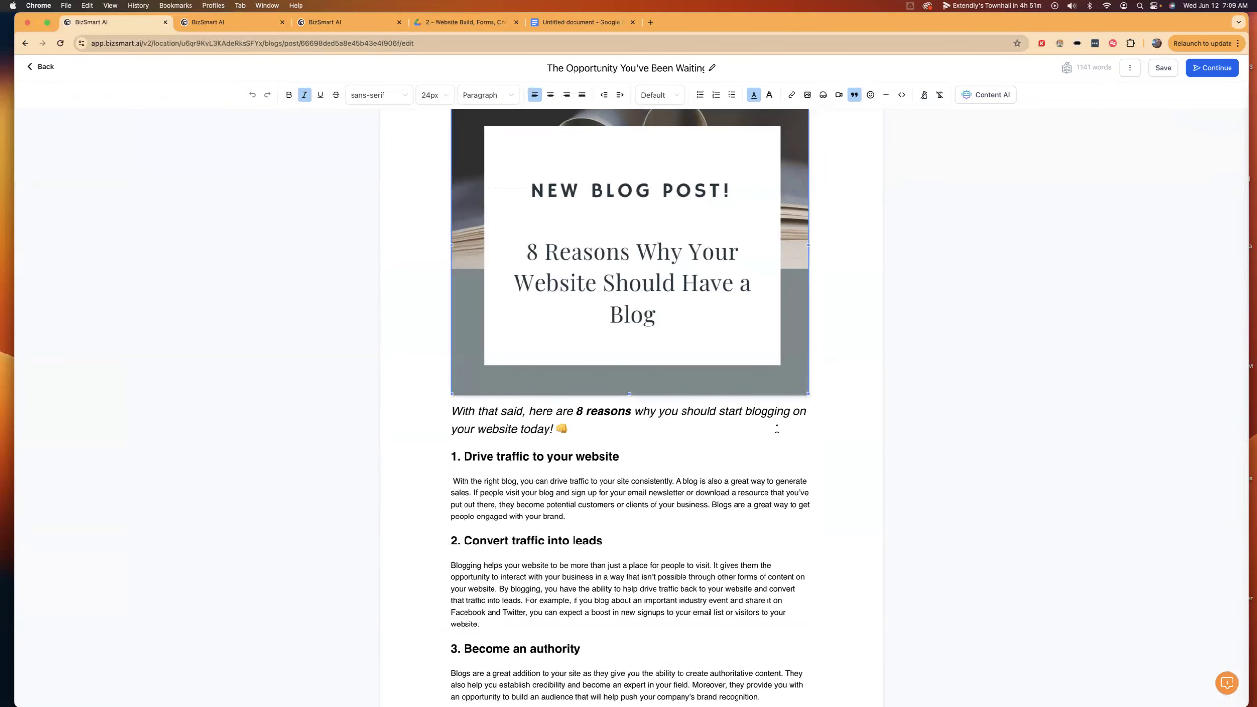
scroll(488, 436, "down", 2)
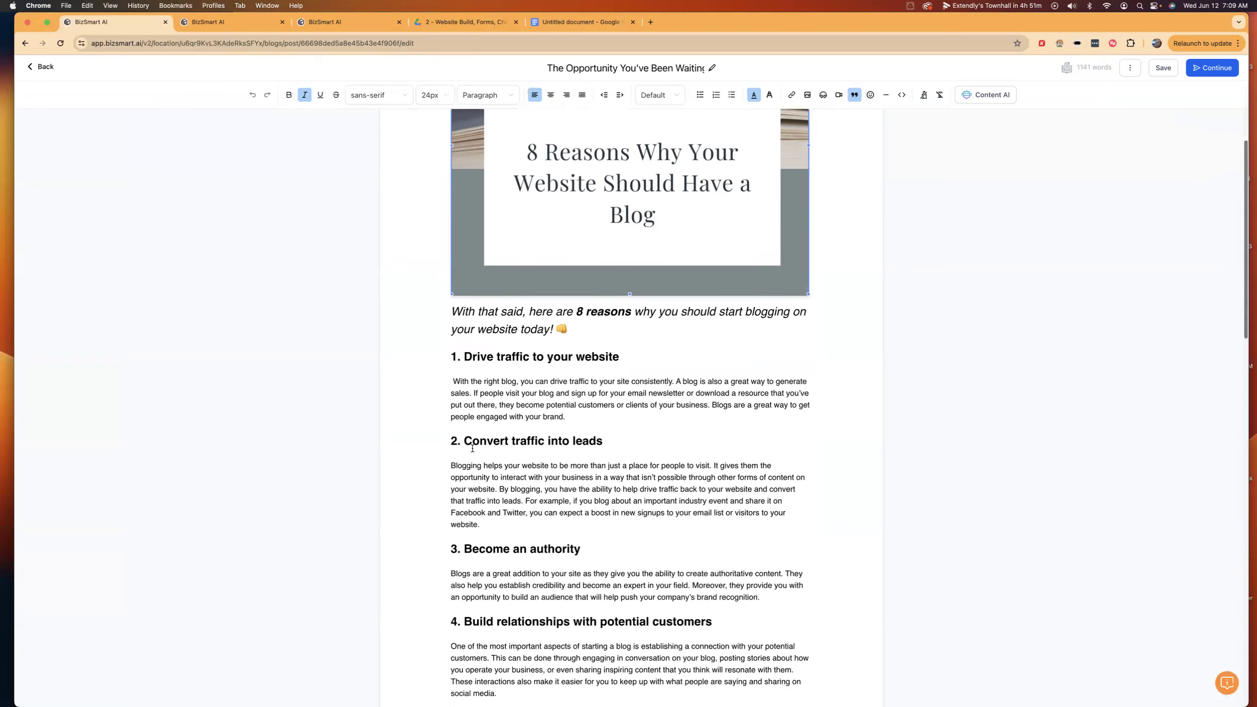
scroll(501, 420, "up", 5)
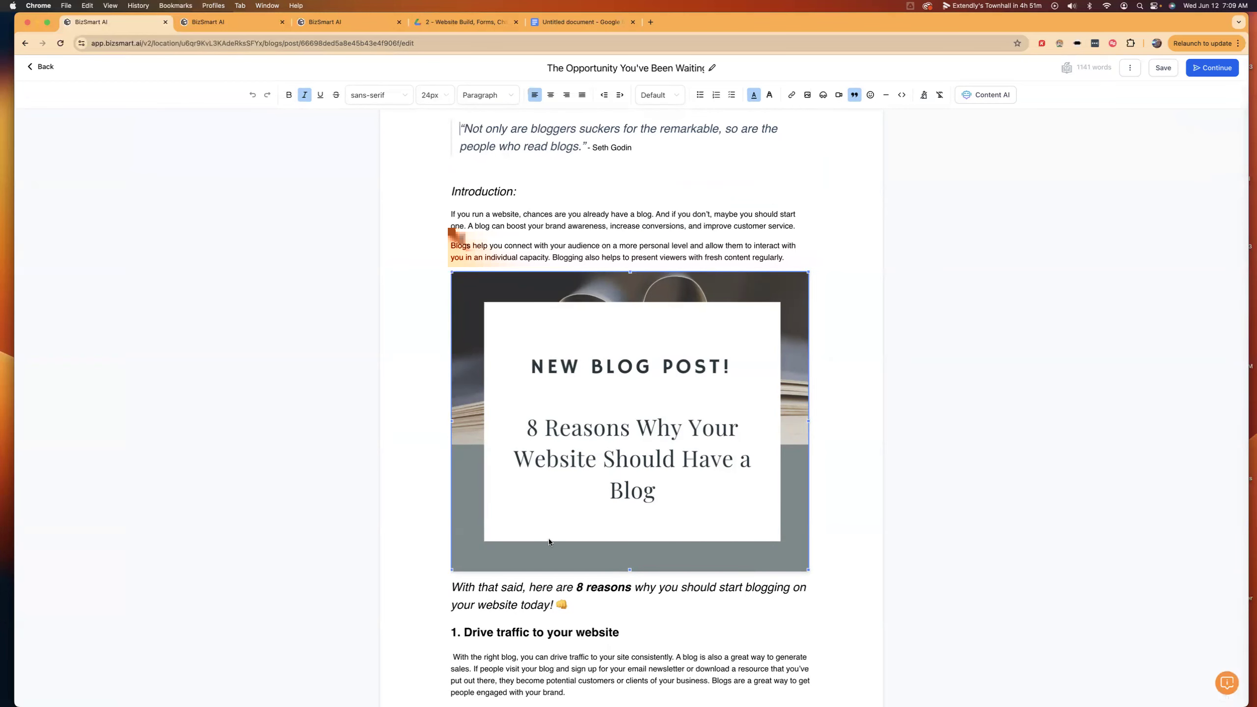
scroll(550, 541, "down", 20)
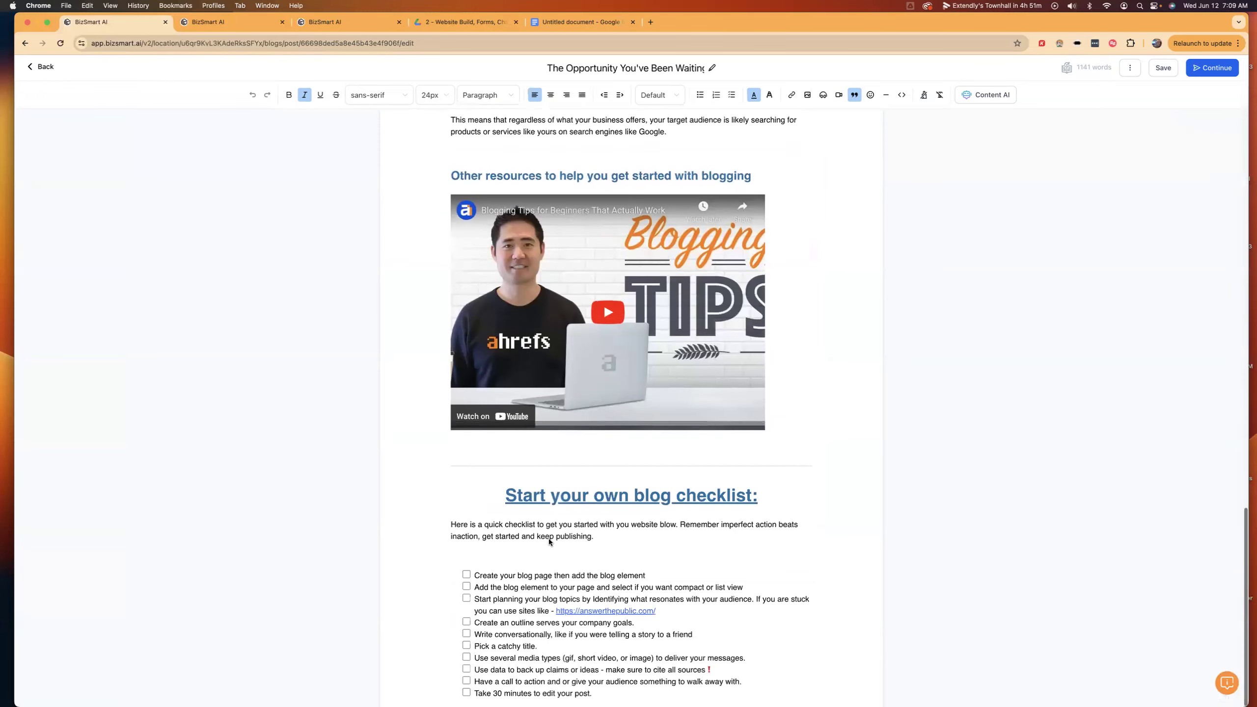
left_click(466, 588)
left_click(466, 587)
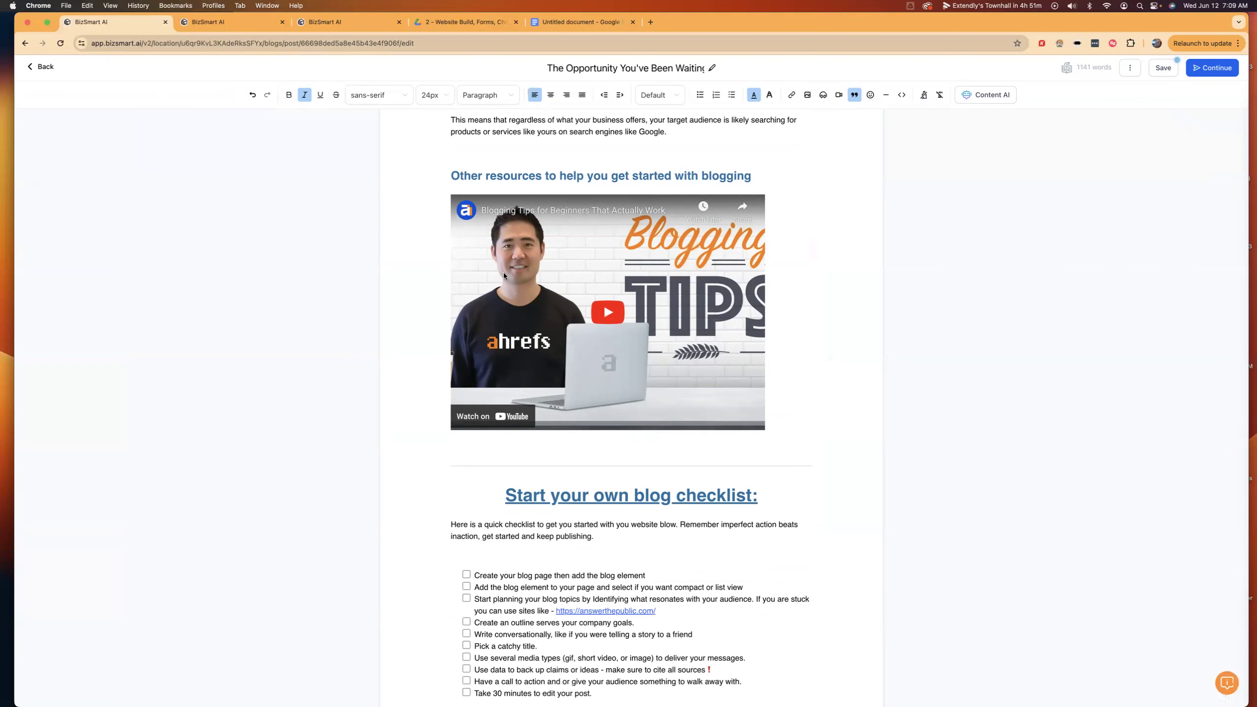
scroll(658, 362, "up", 15)
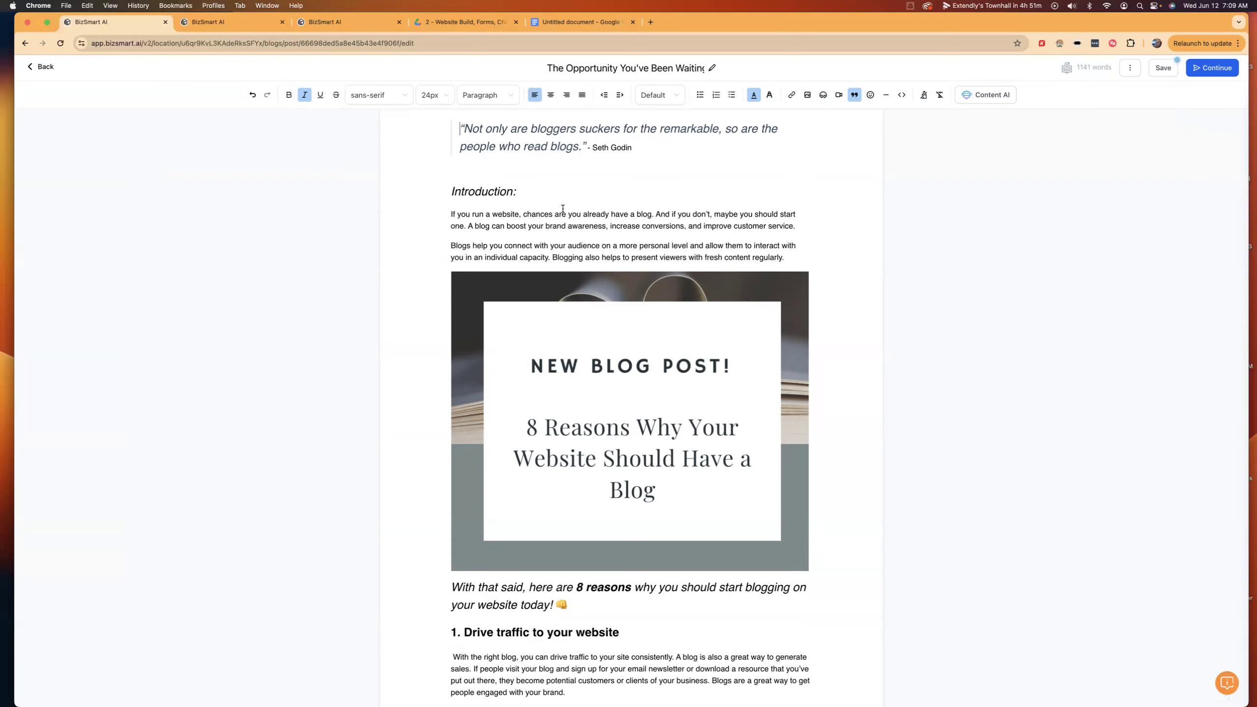
scroll(572, 425, "down", 20)
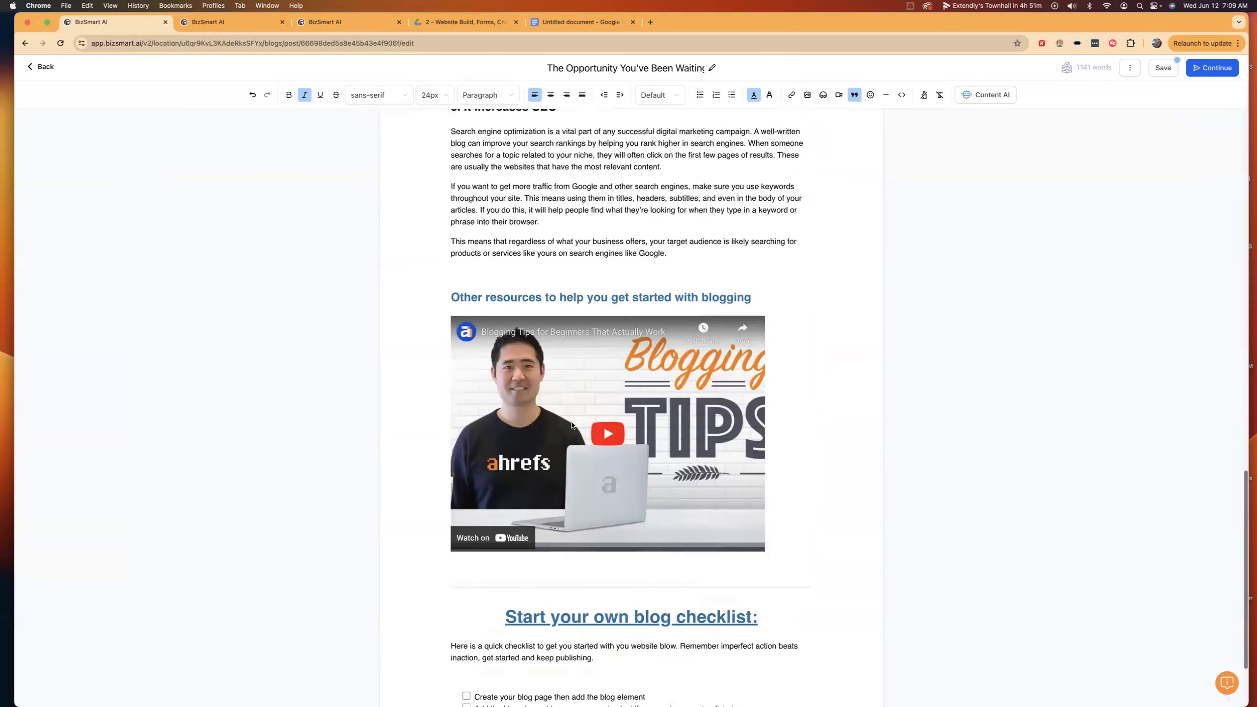
scroll(571, 425, "up", 20)
key("ctrl+Right")
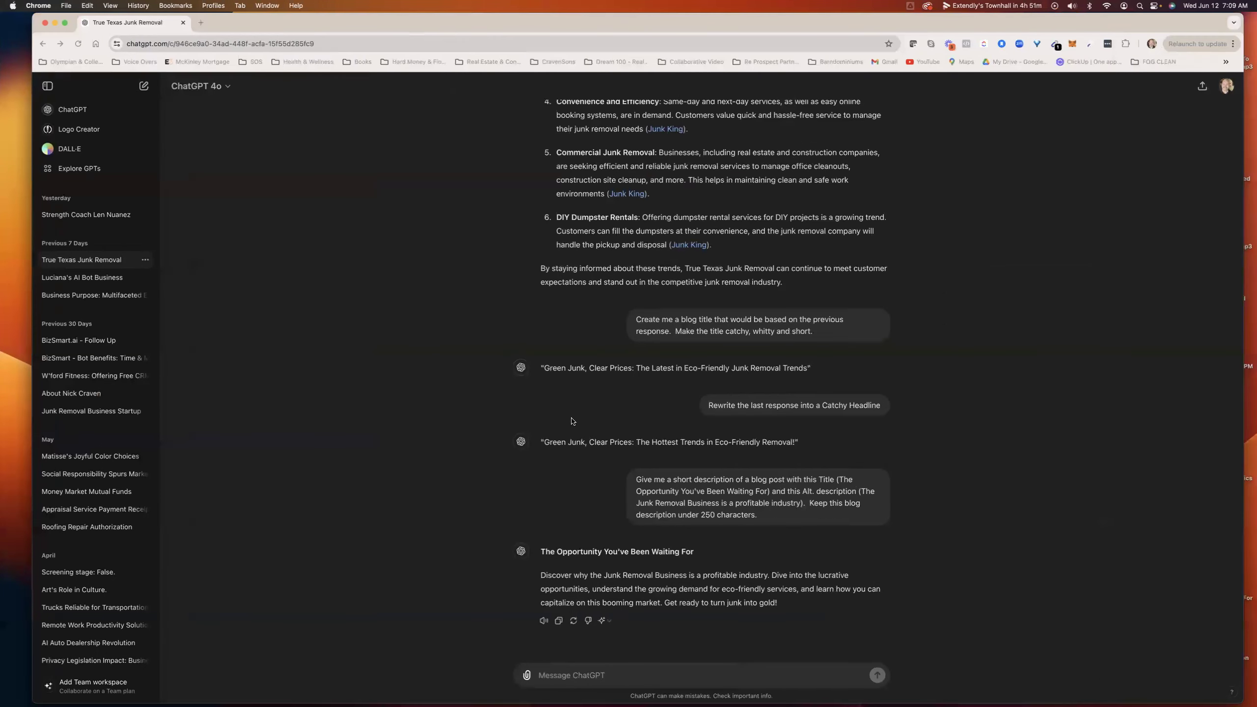
key("ctrl+Left")
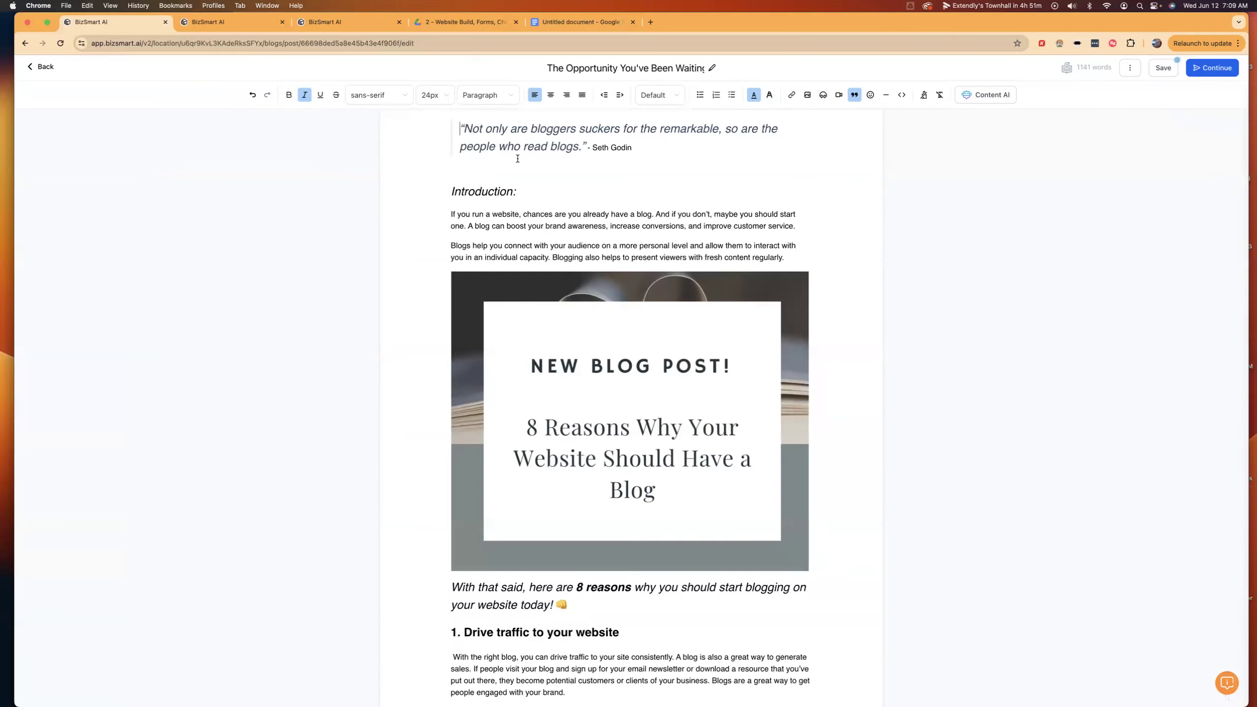
scroll(681, 439, "down", 10)
scroll(681, 438, "up", 10)
- Ask ChatGPT: "Give me a great quote by a famous person talking about how junk removal can make save the world and make lots of money."
key("ctrl+Right")
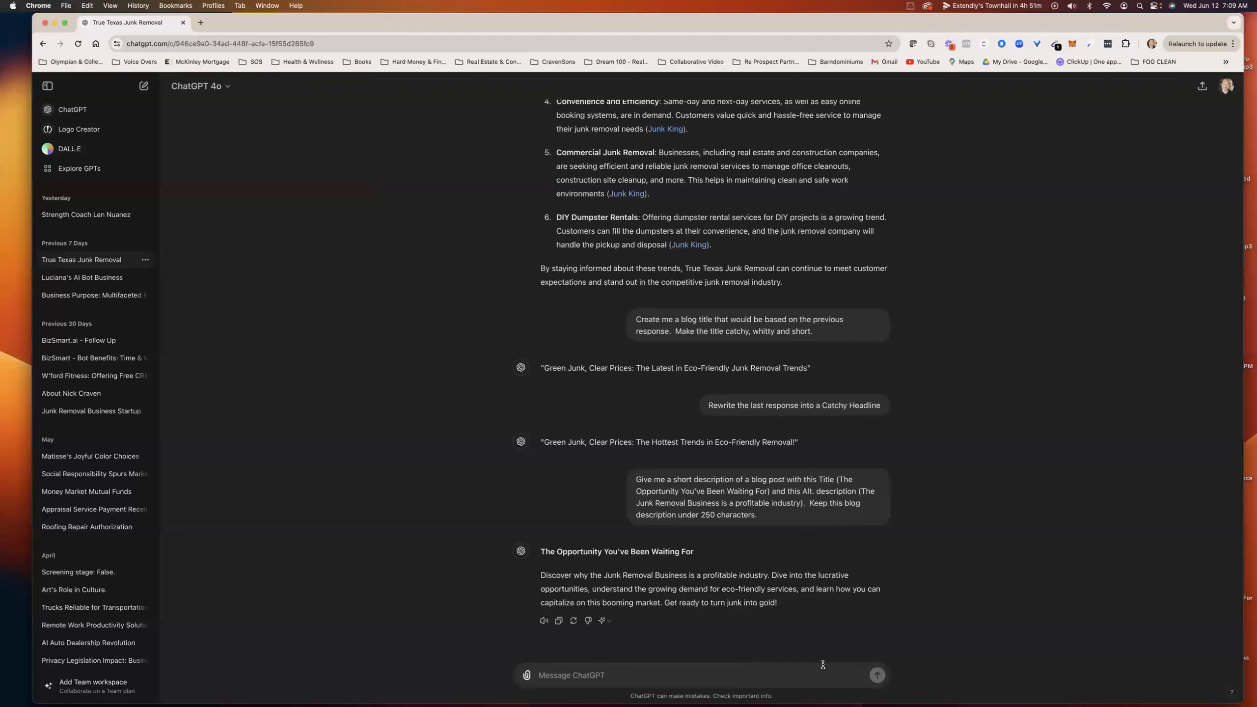
type("Give ")
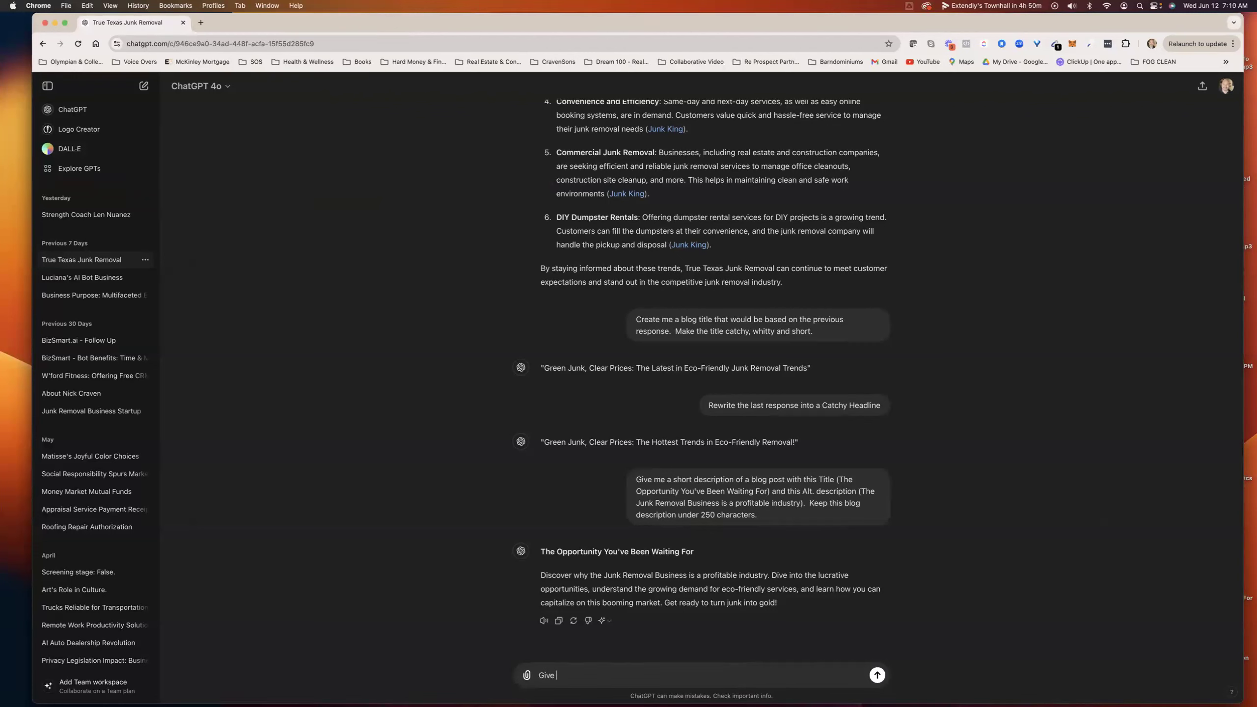
type("me a sogere")
key("BackSpace")
key("BackSpace")
key("BackSpace")
type("reat quote by a famous person ")
type("a")
key("BackSpace")
type("talking about")
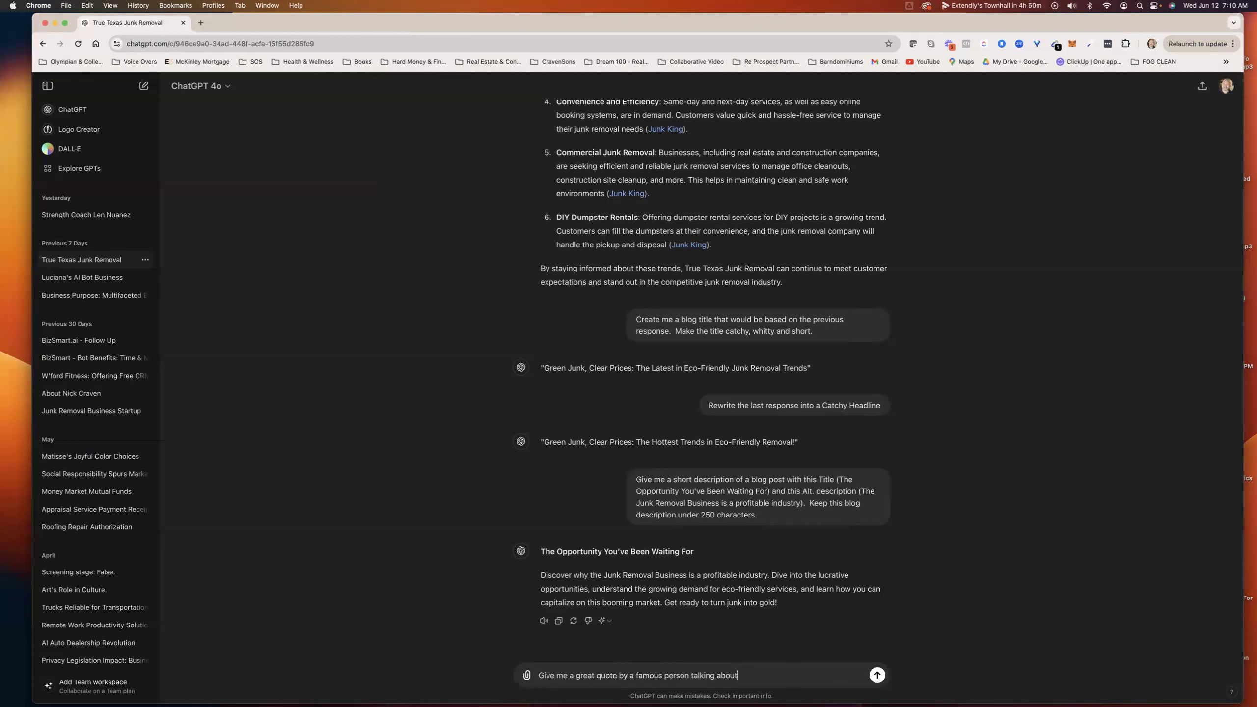
type("how junk")
key("BackSpace")
type("nk removal can make save the w")
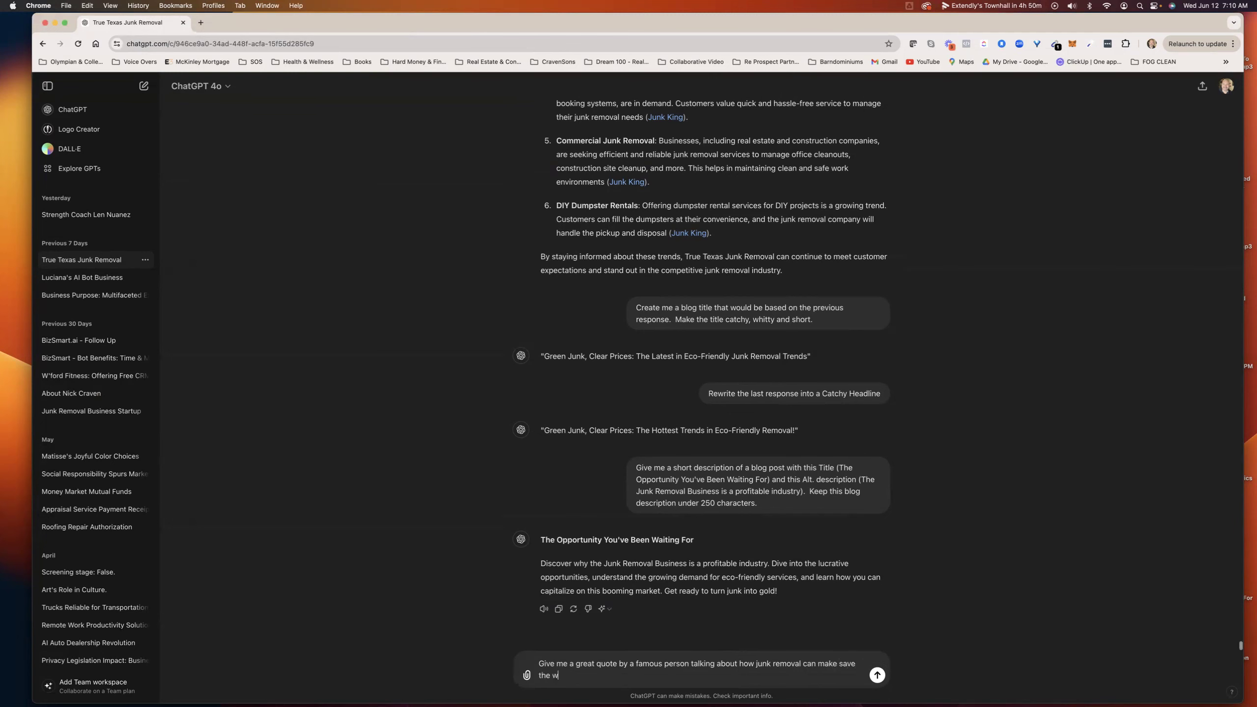
type("orld and make lots of money.")
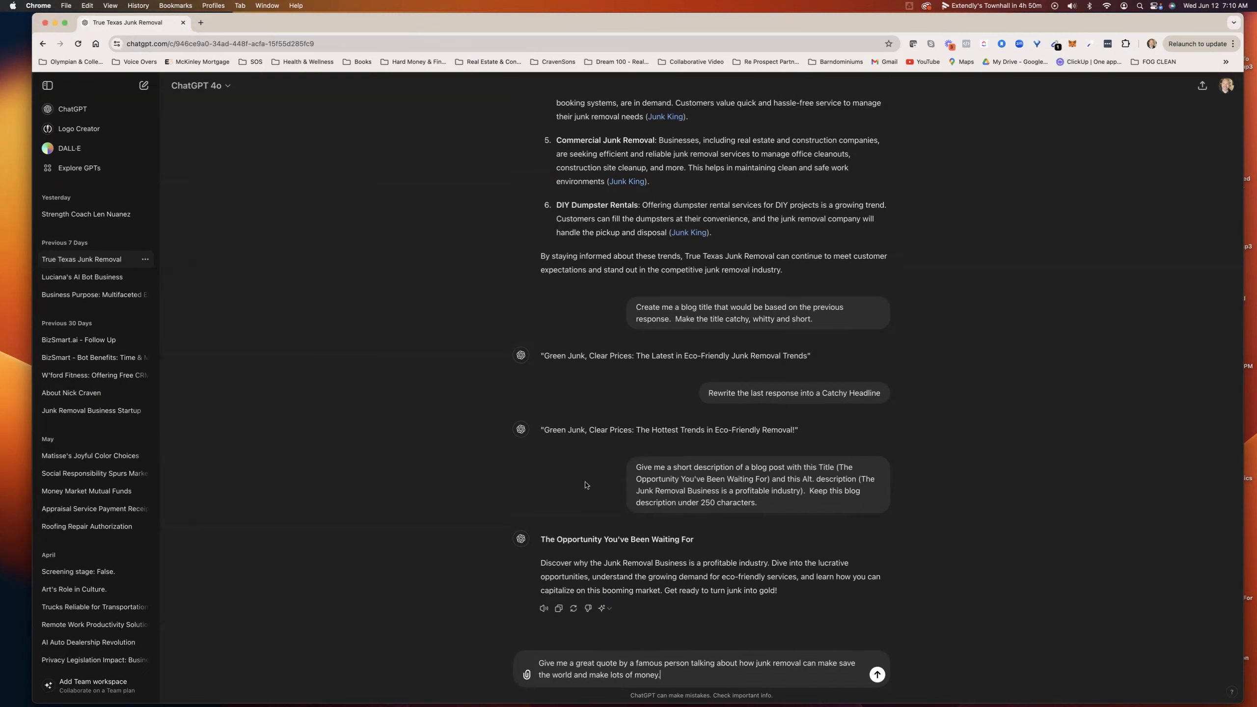
key("Return")
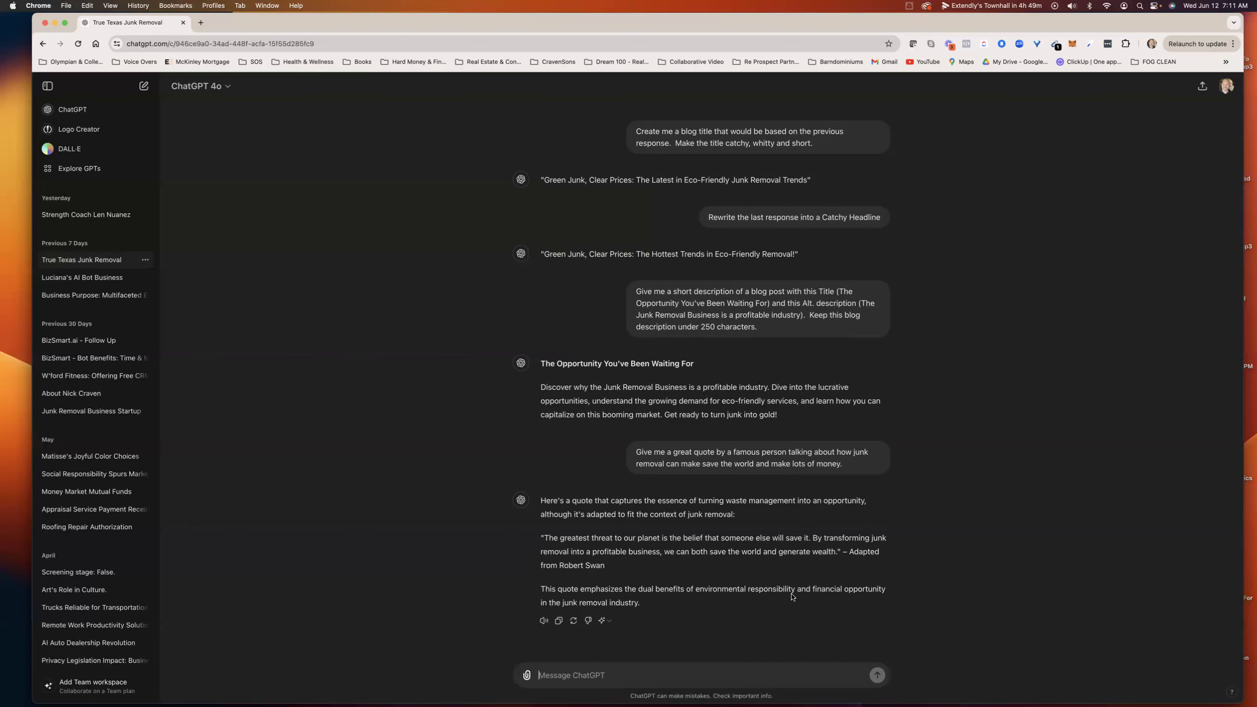
- Copy the Robert Swan quote with its attribution into the ChatGPT message box and cut it from there as plain text
left_click_drag(606, 566, 536, 545)
key("super+c")
left_click(608, 674)
key("super+v")
left_click_drag(713, 675, 520, 652)
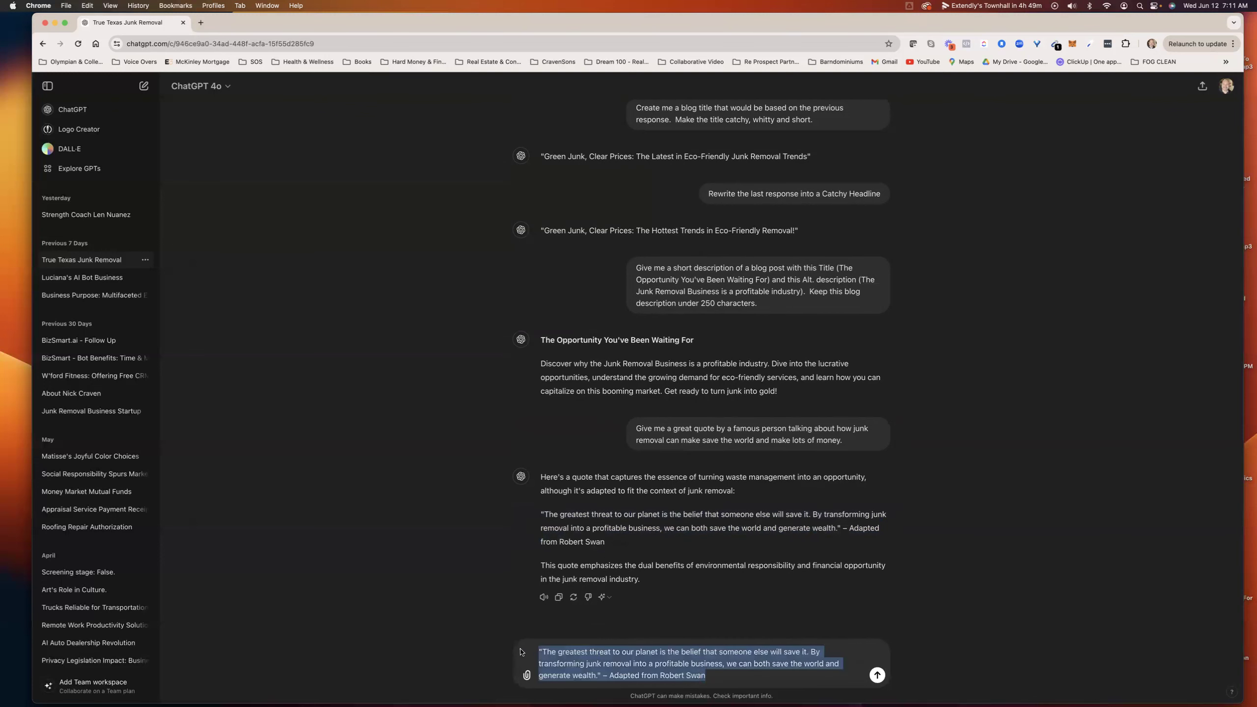
left_click(573, 657)
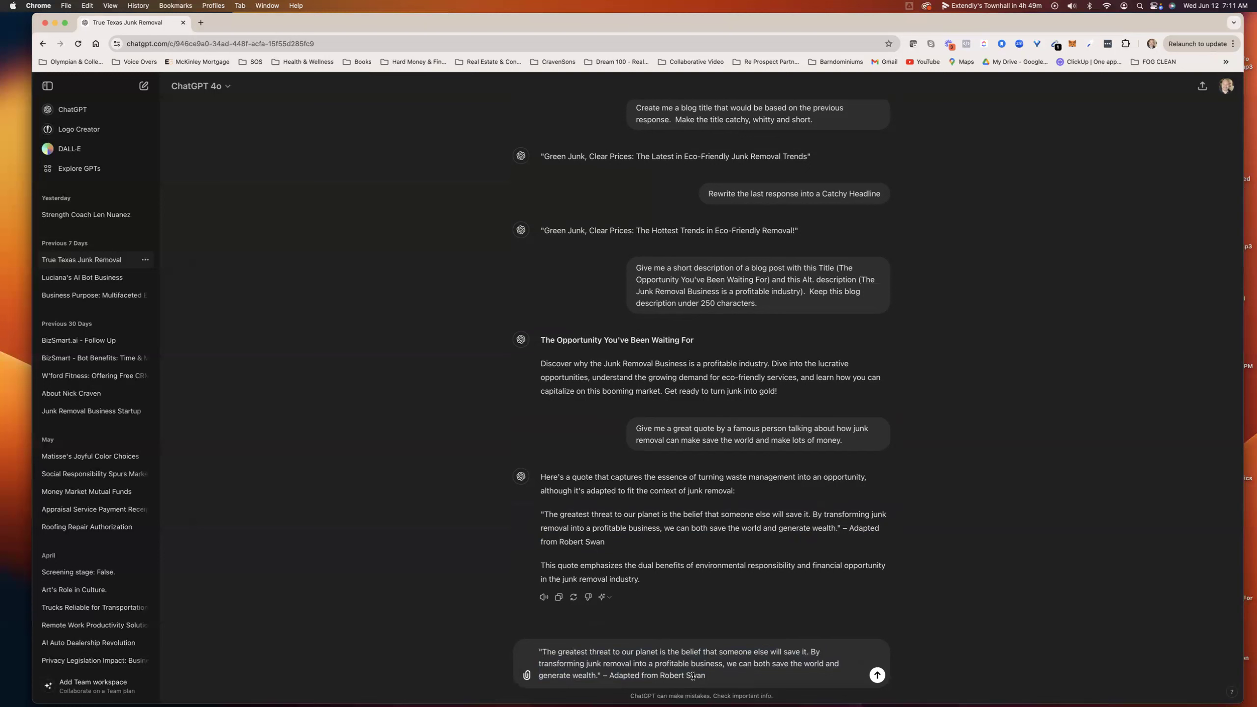
left_click(739, 677, "shift")
left_click(712, 674)
left_click_drag(712, 673, 519, 642)
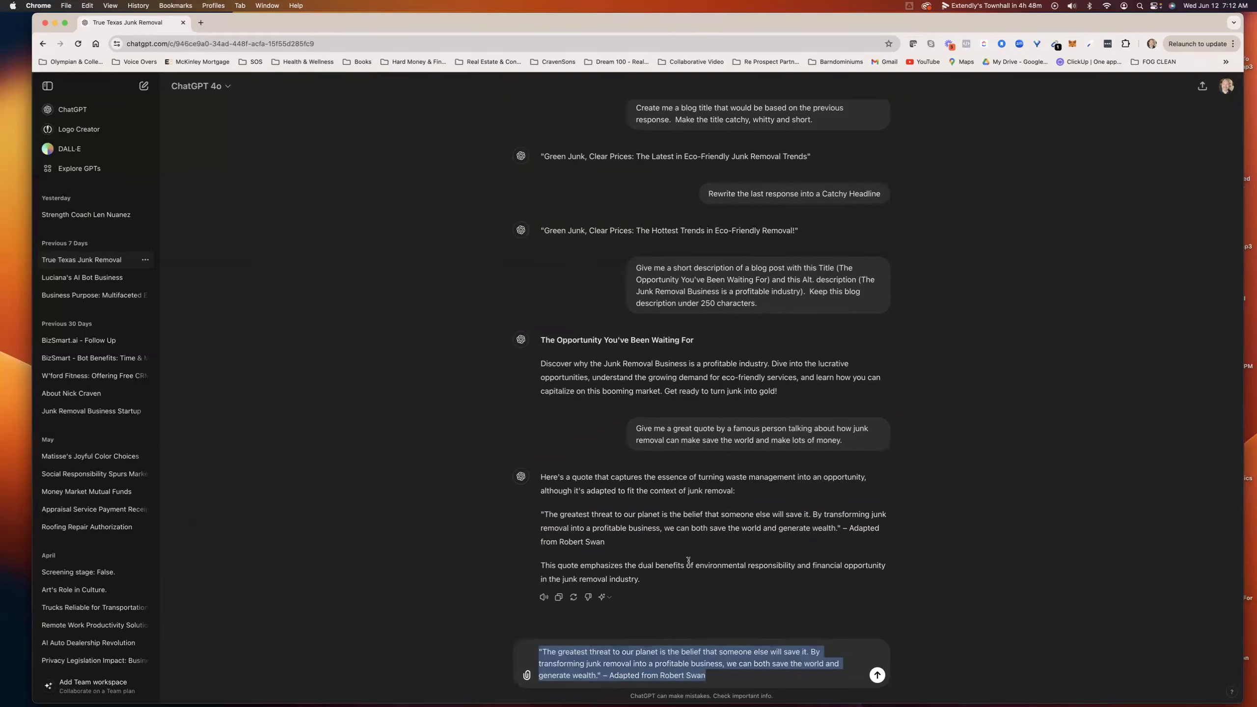
key("super+x")
- Switch to the BizSmart blog editor and paste the quote on the empty line between the Seth Godin quote and the Introduction heading
key("ctrl+Left")
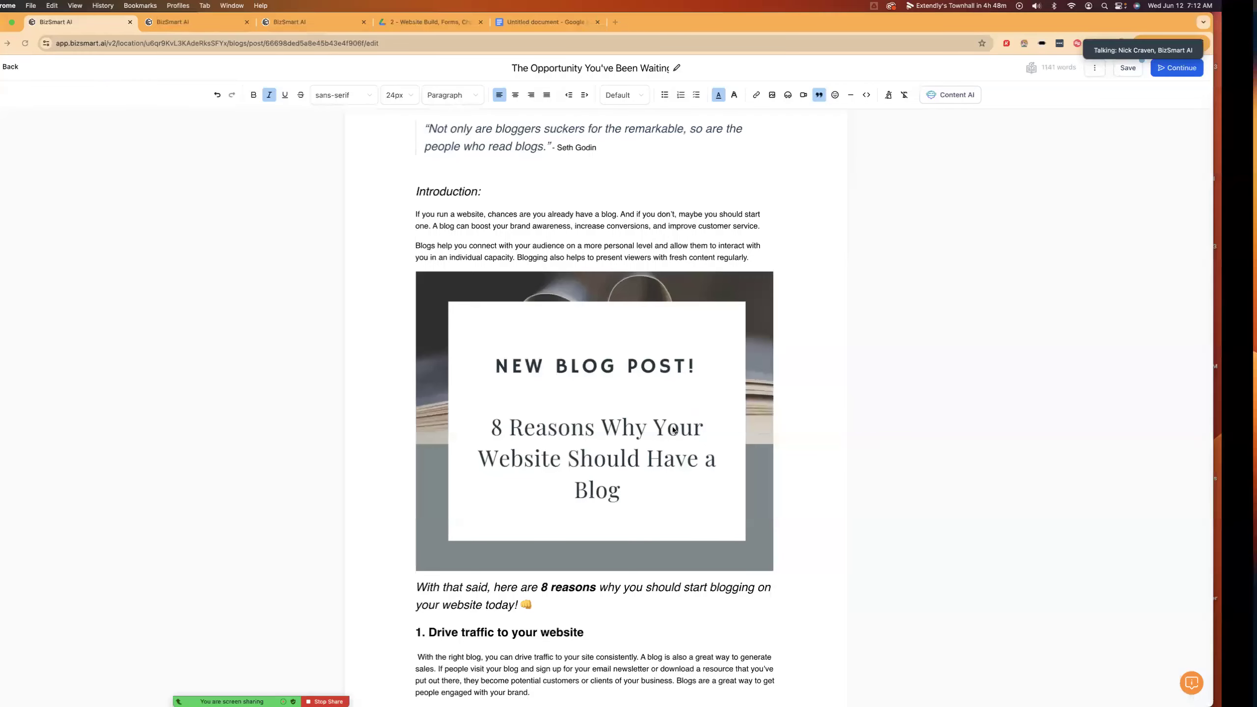
double_click(525, 143)
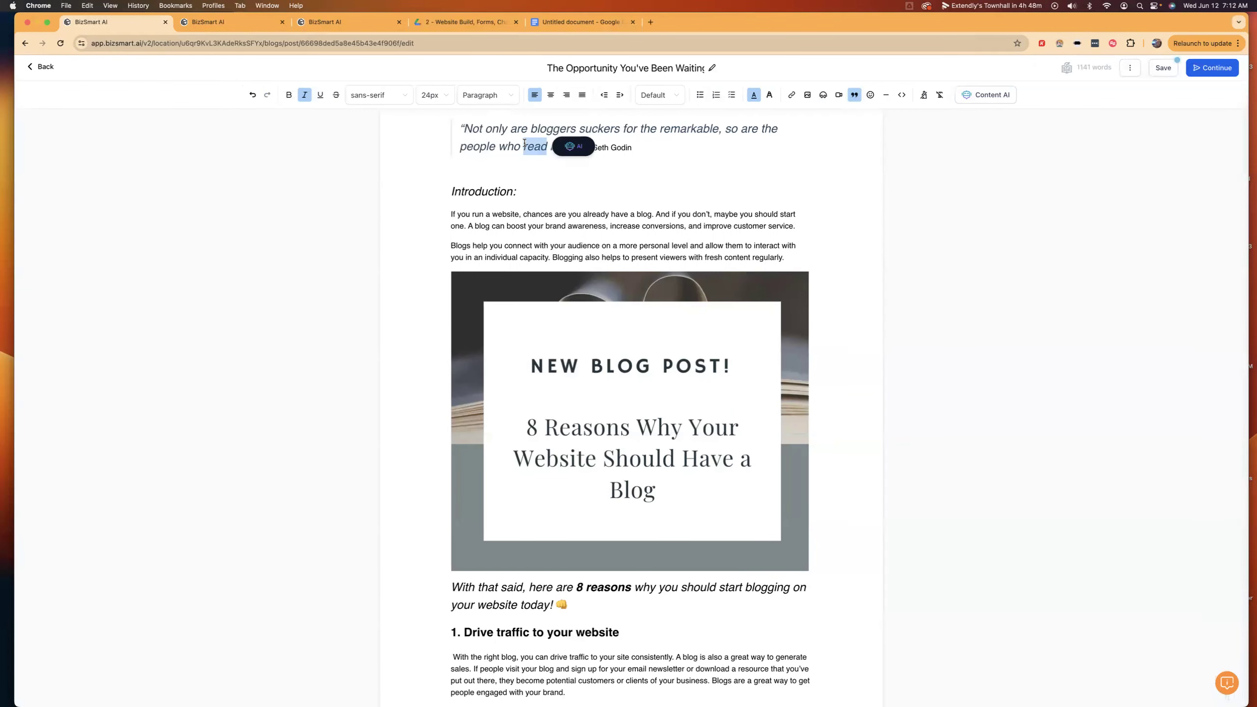
left_click(481, 170)
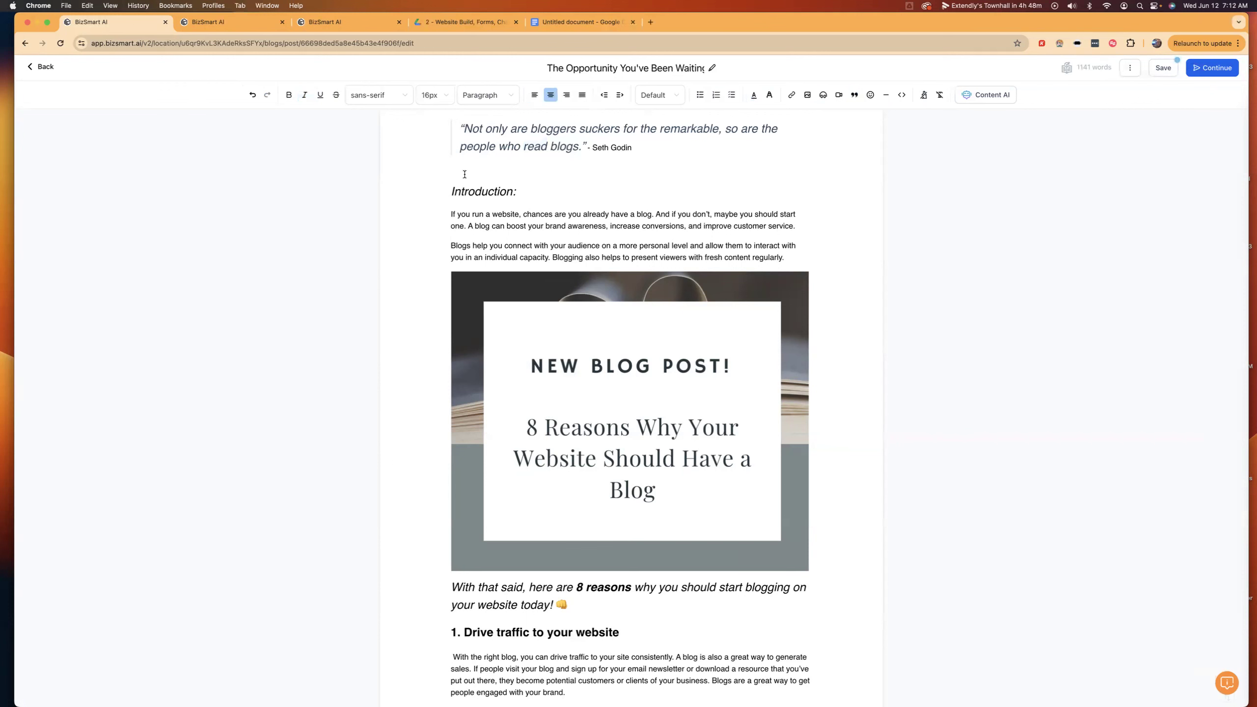
key("super+v")
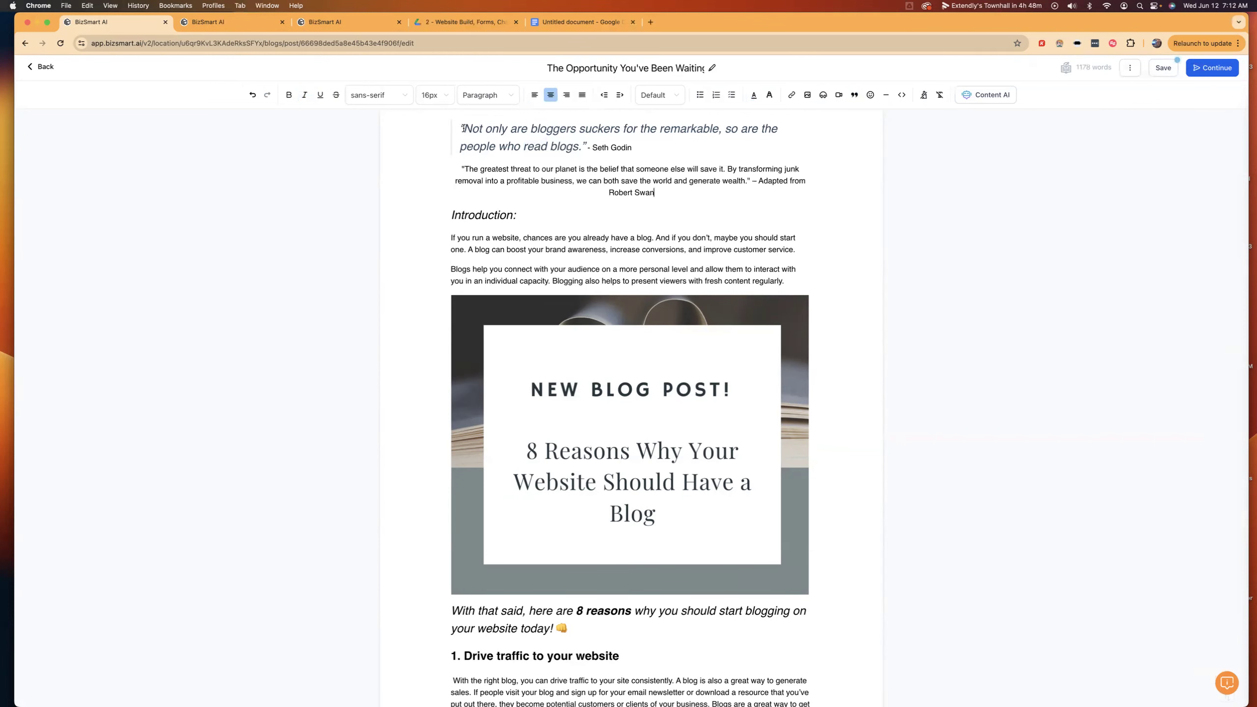
- Check the font and text formatting of the Seth Godin quote at the start of the post
left_click_drag(463, 129, 593, 147)
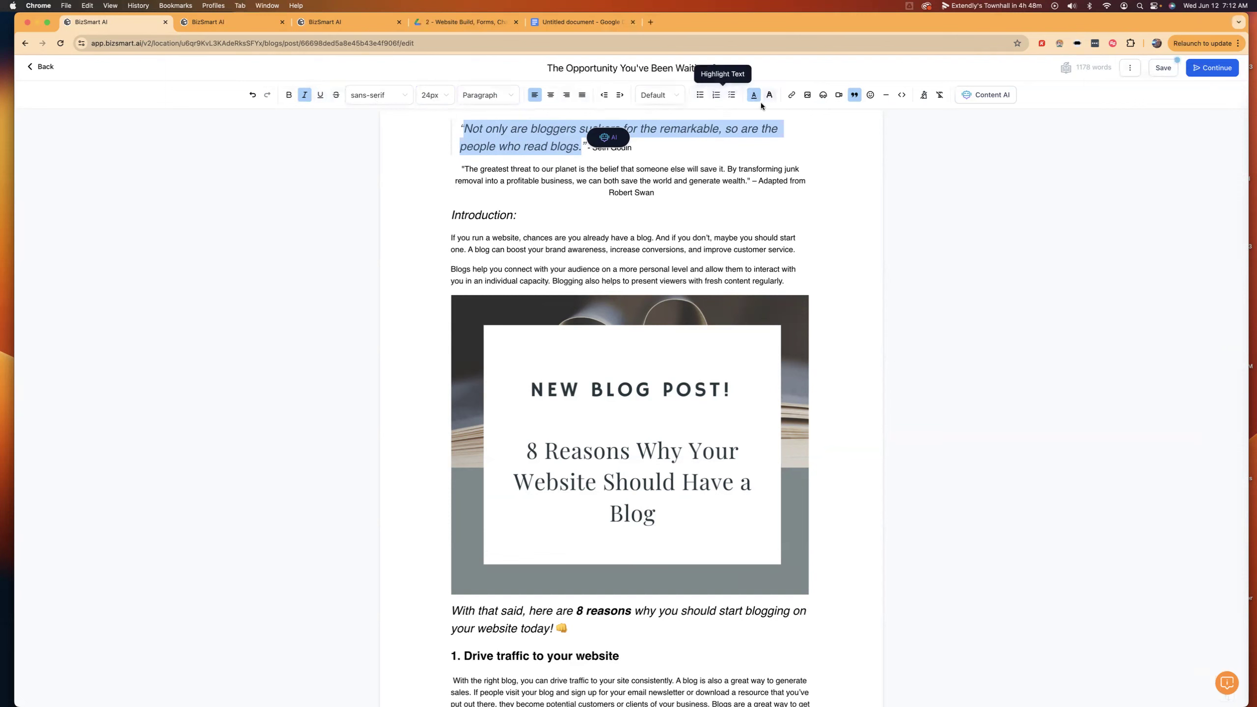
left_click(675, 99)
left_click(737, 137)
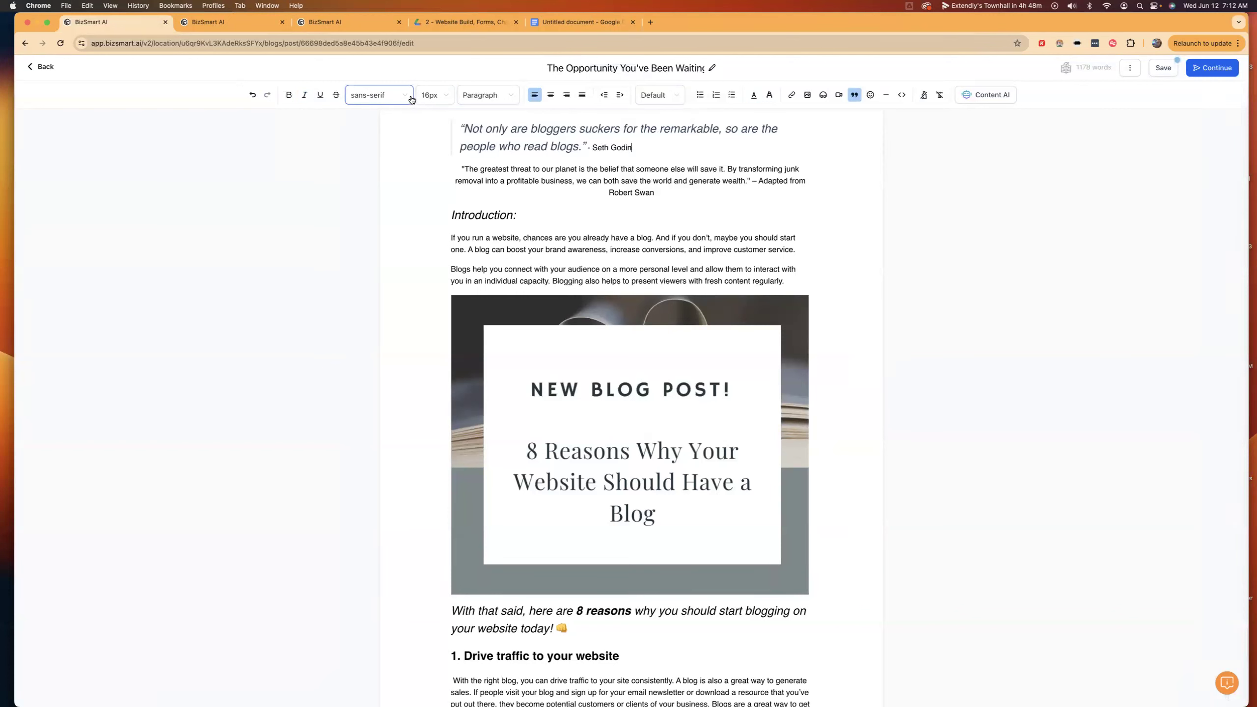
left_click(410, 99)
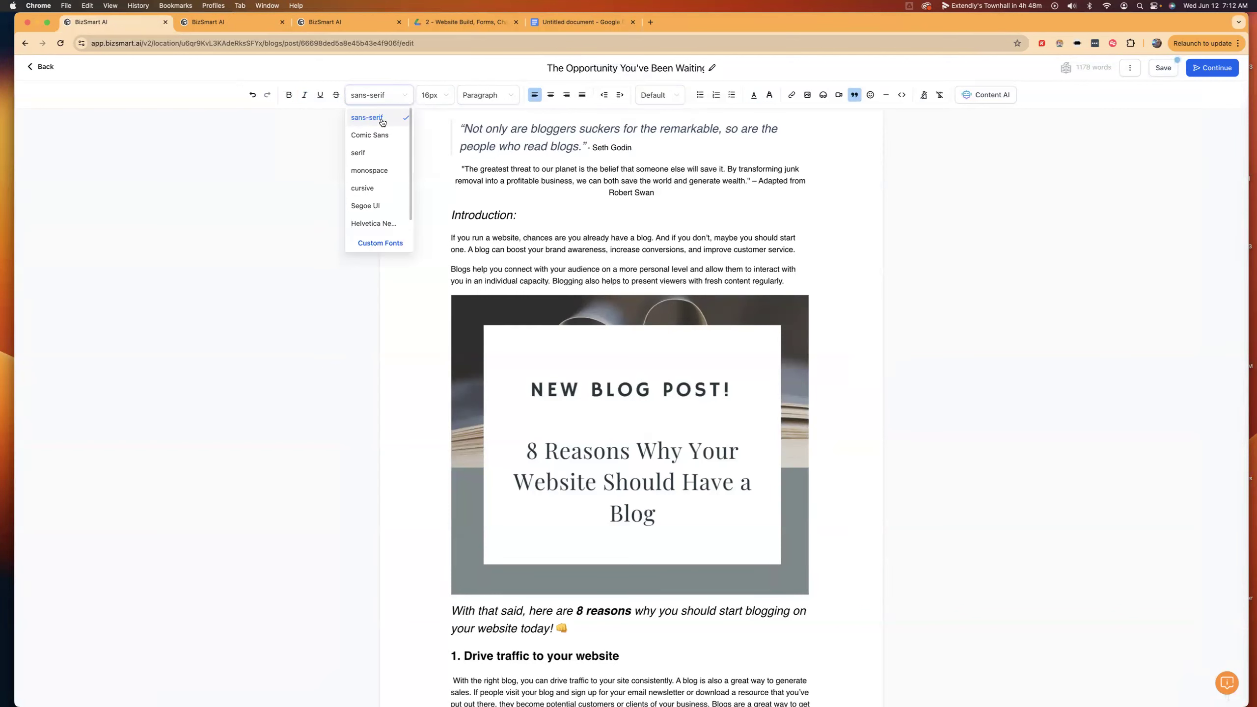
left_click(492, 138)
left_click_drag(492, 138, 541, 189)
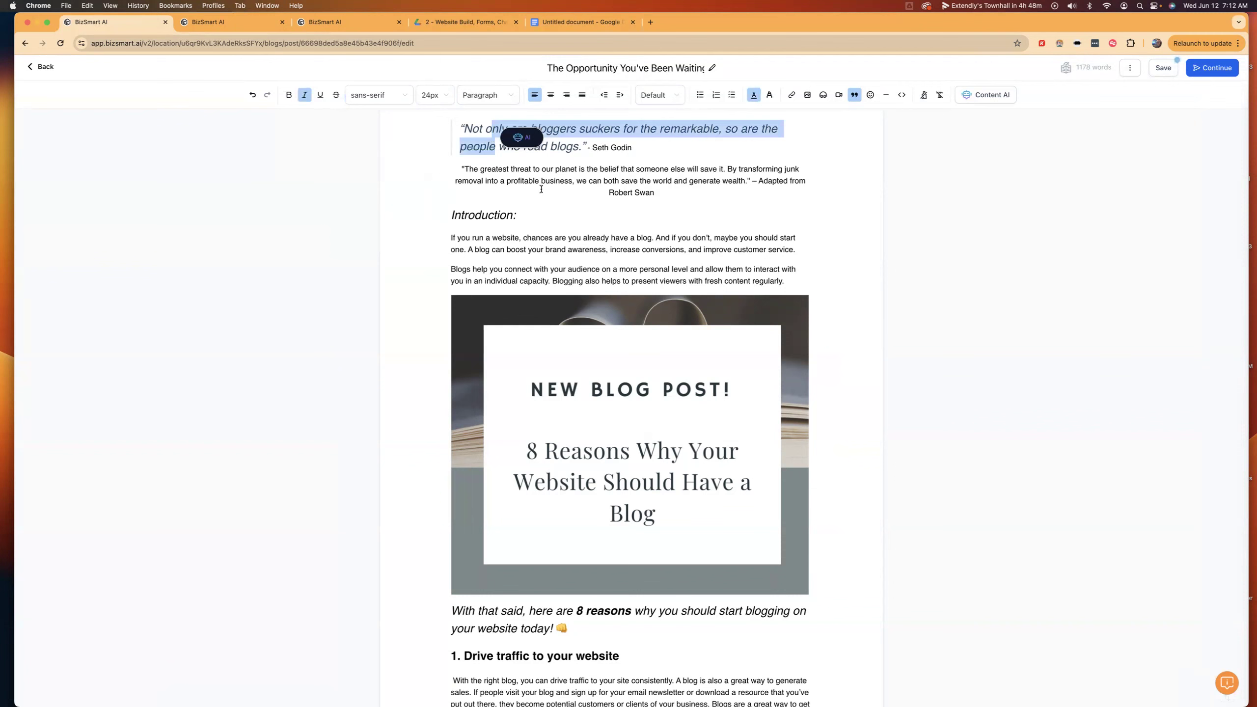
- Replace the words inside the opening Seth Godin quote with the Robert Swan quote text, leaving out its attribution
left_click(745, 180)
left_click_drag(747, 180, 460, 169)
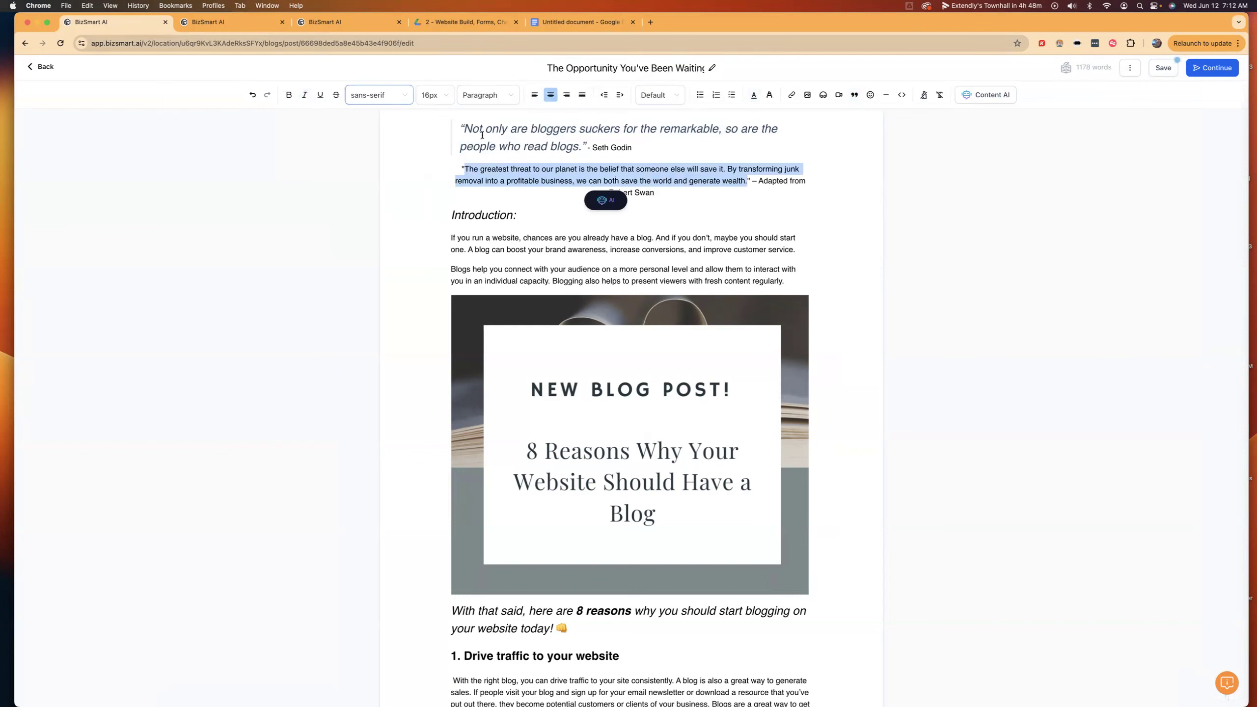
left_click(581, 146)
left_click_drag(581, 146, 464, 130)
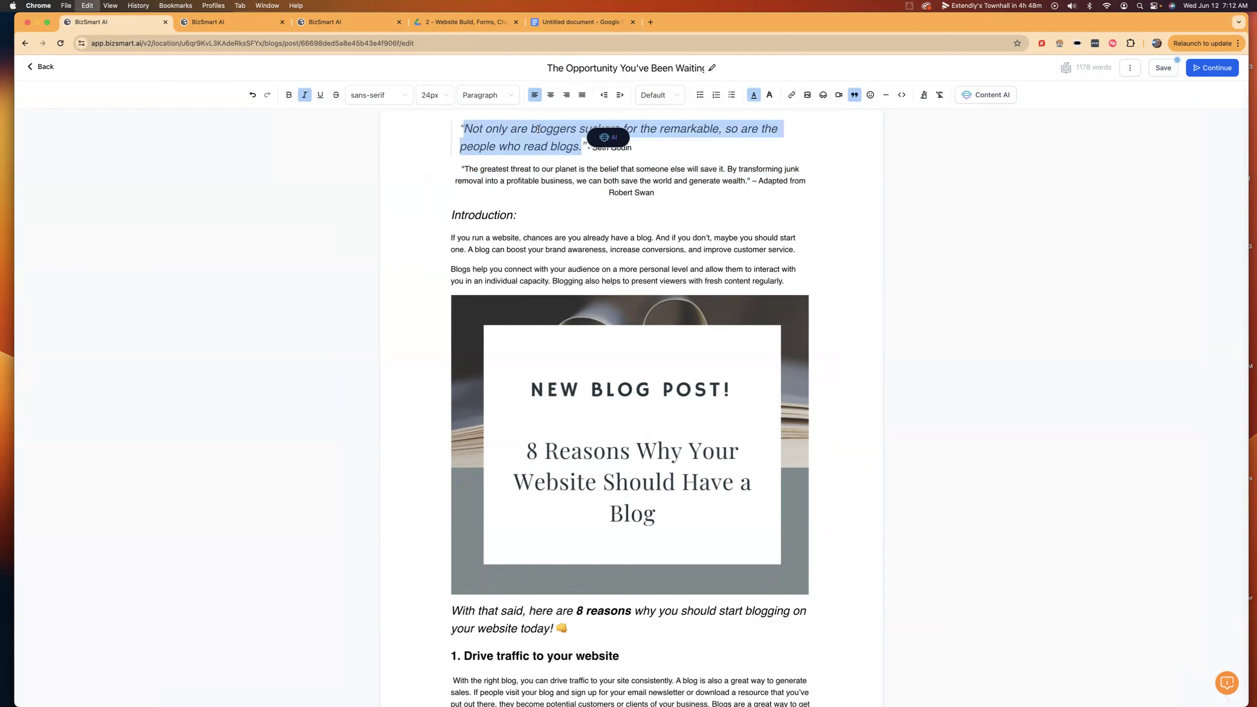
key("super+v")
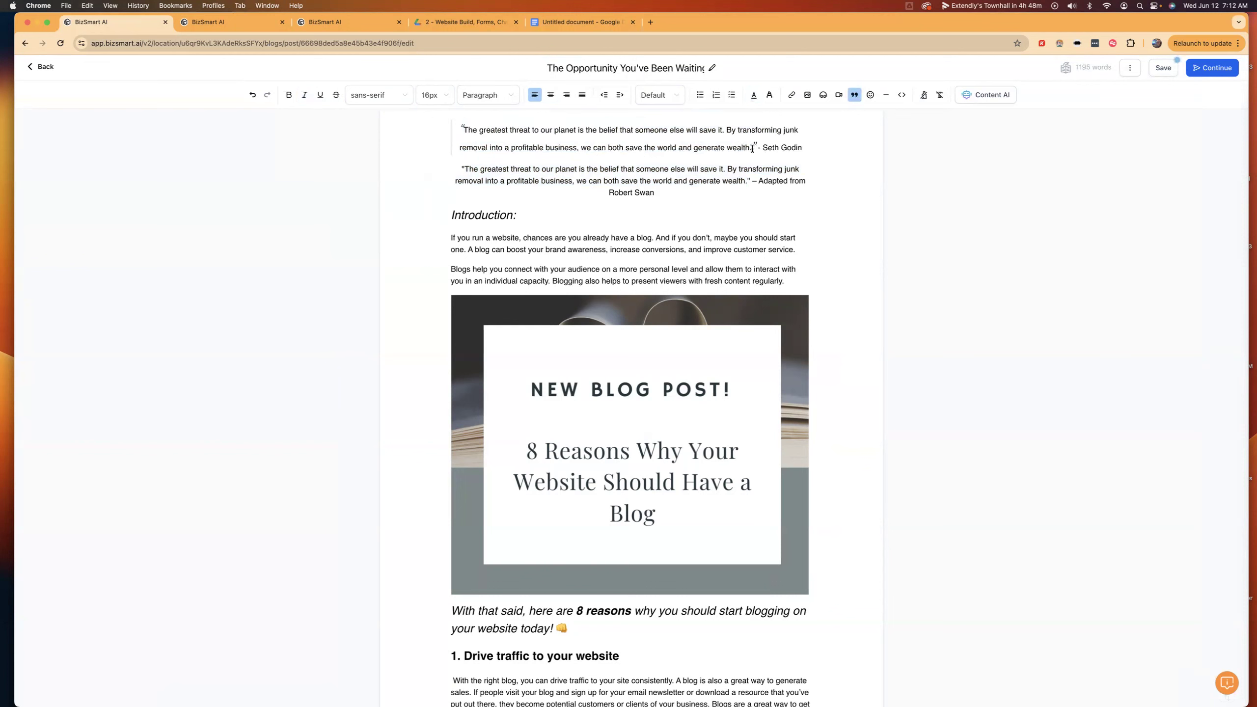
- Format the opening quote text, without its attribution, as 24px italic in dark grey
left_click_drag(752, 147, 463, 130)
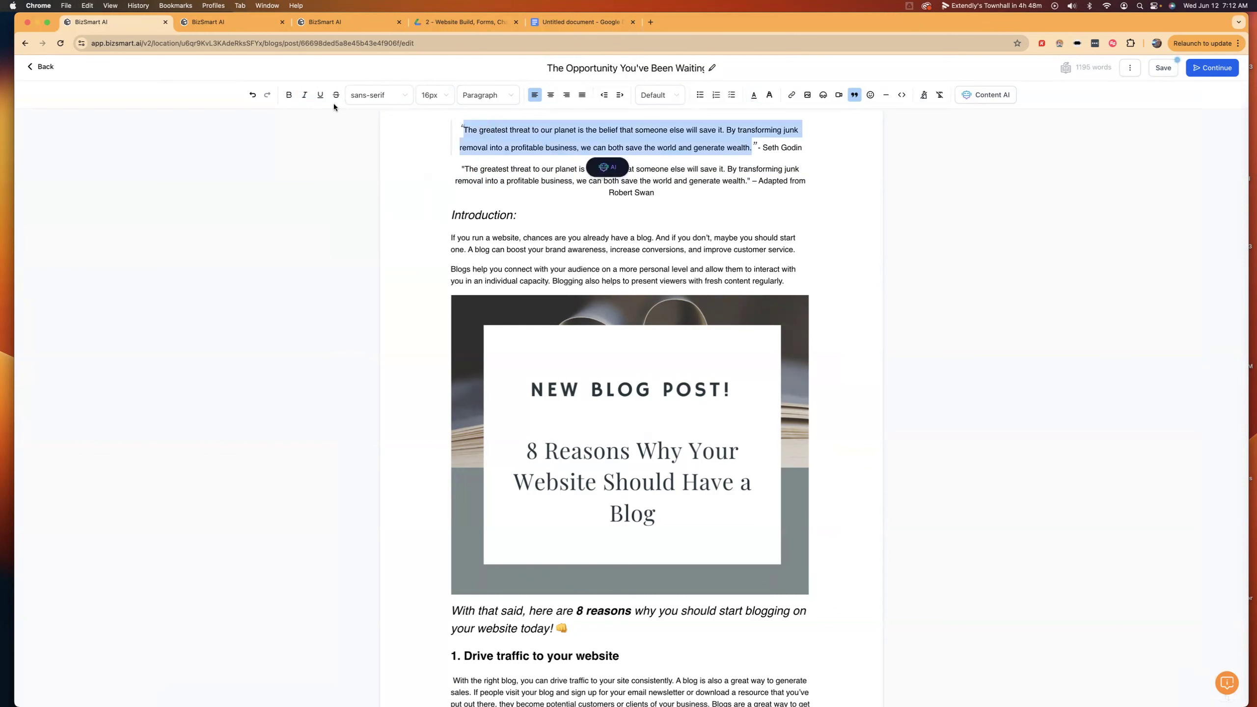
left_click(433, 96)
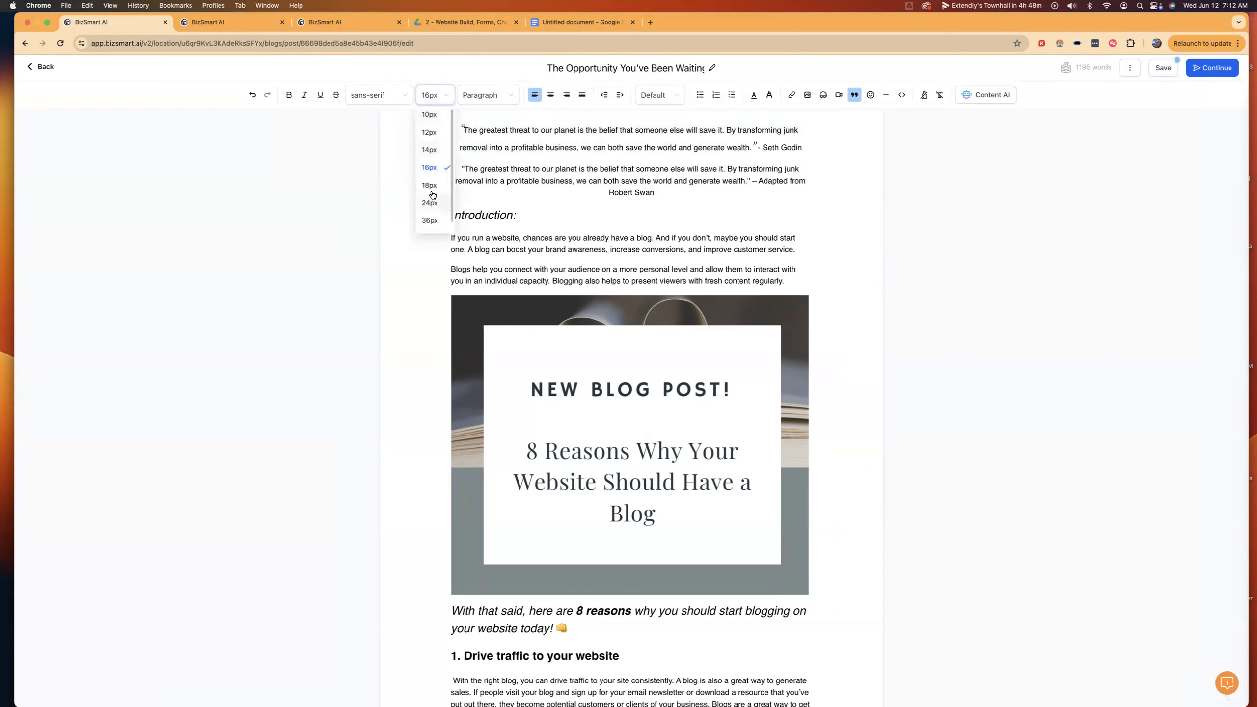
left_click(436, 207)
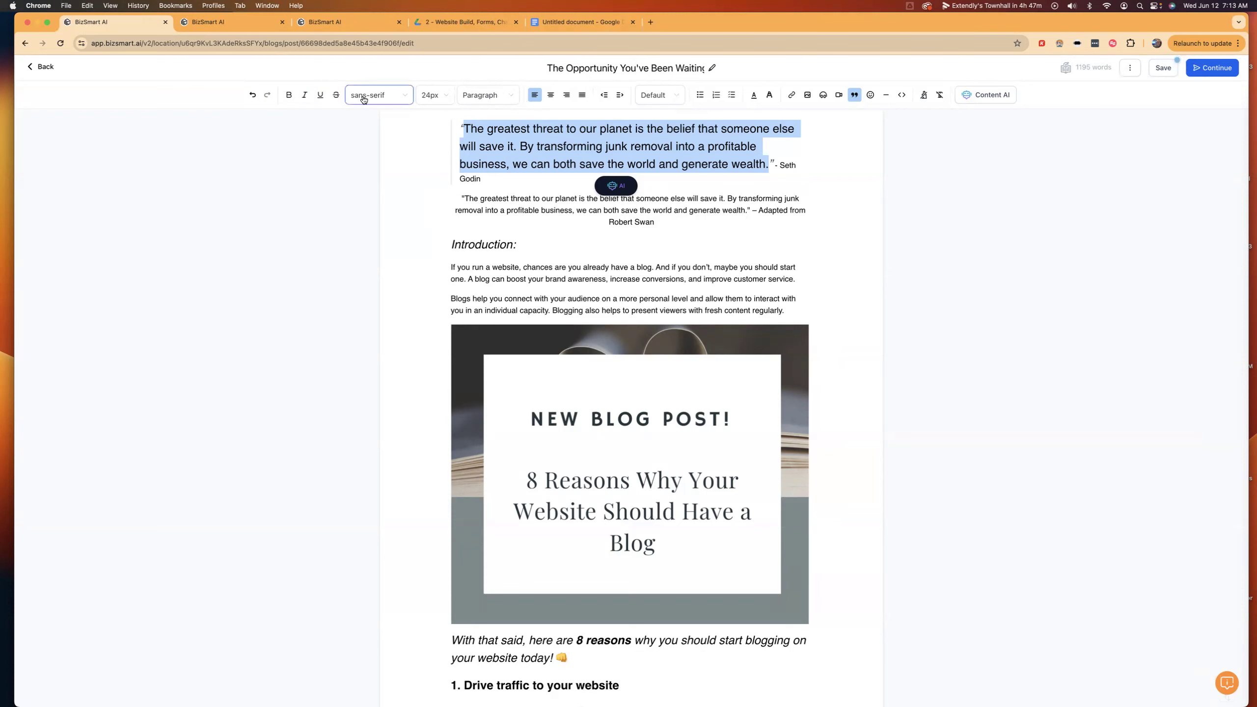
left_click(510, 99)
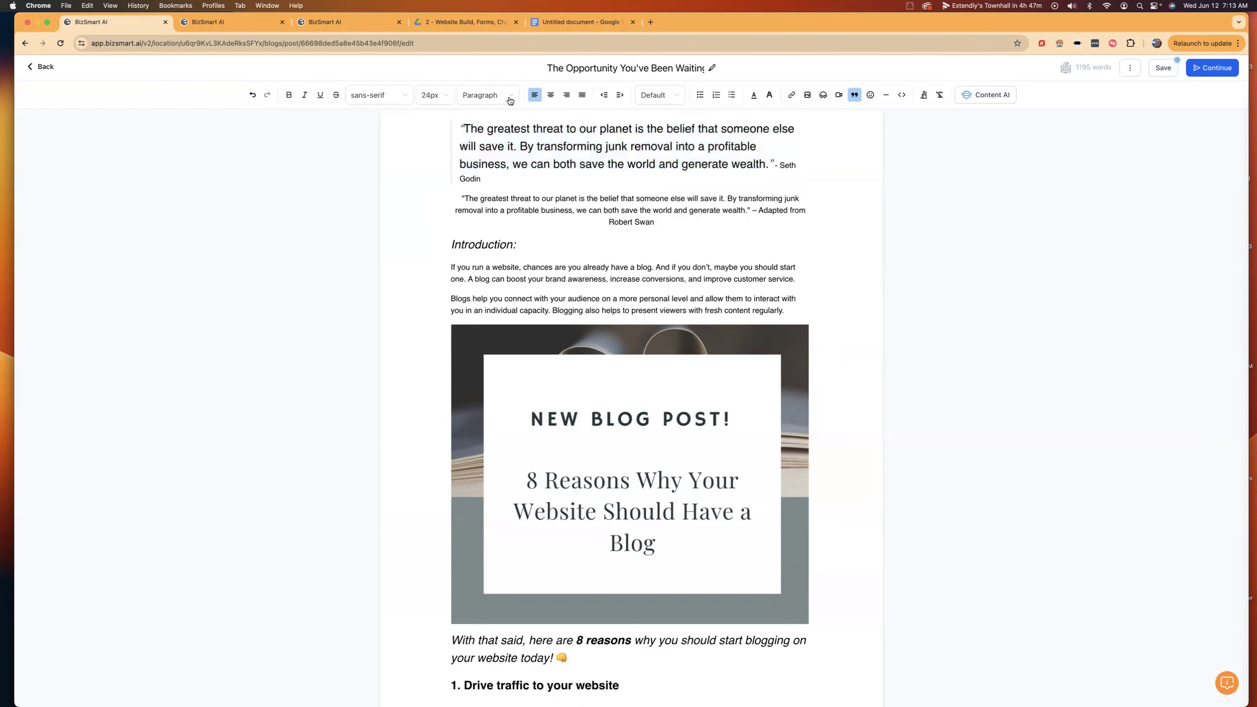
left_click(510, 100)
left_click_drag(769, 164, 464, 128)
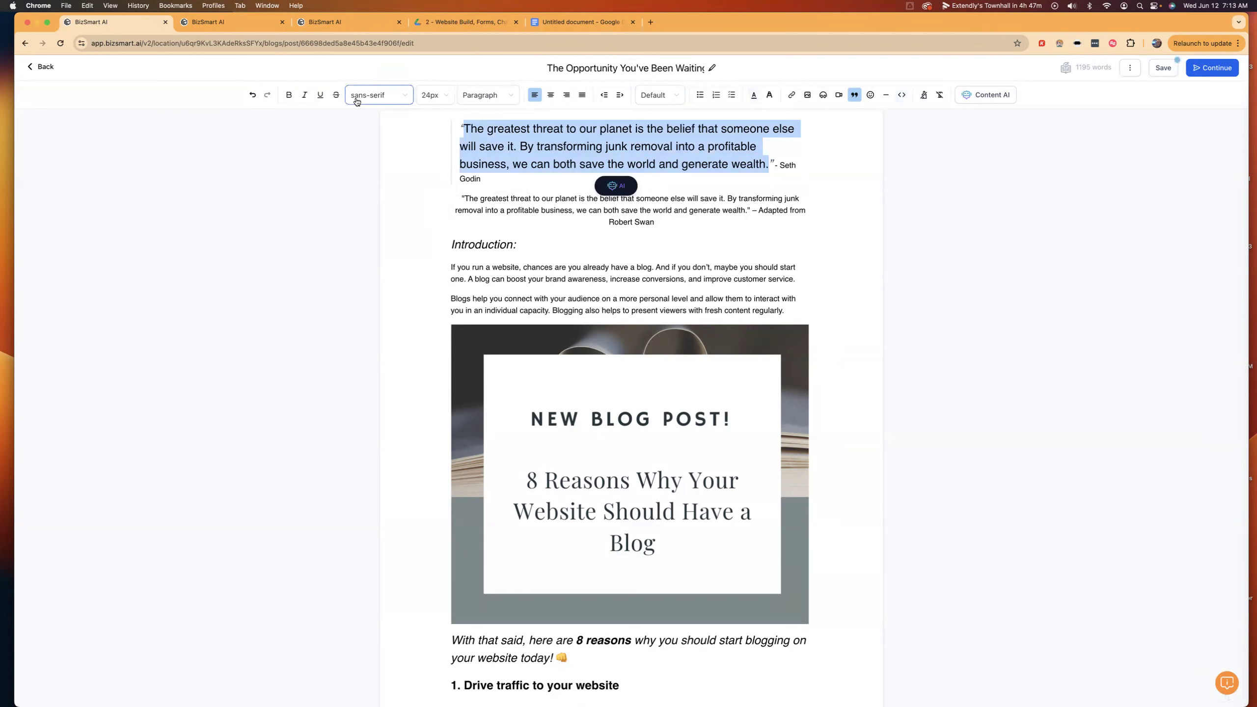
left_click(305, 97)
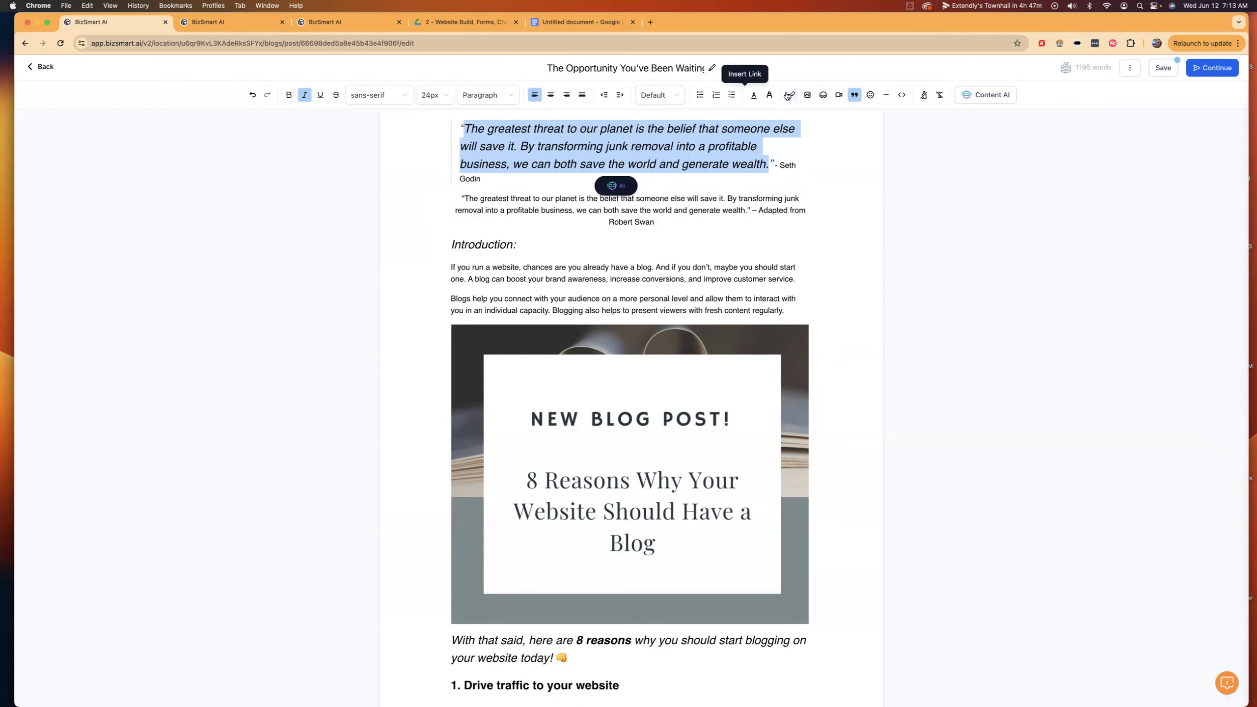
left_click(752, 98)
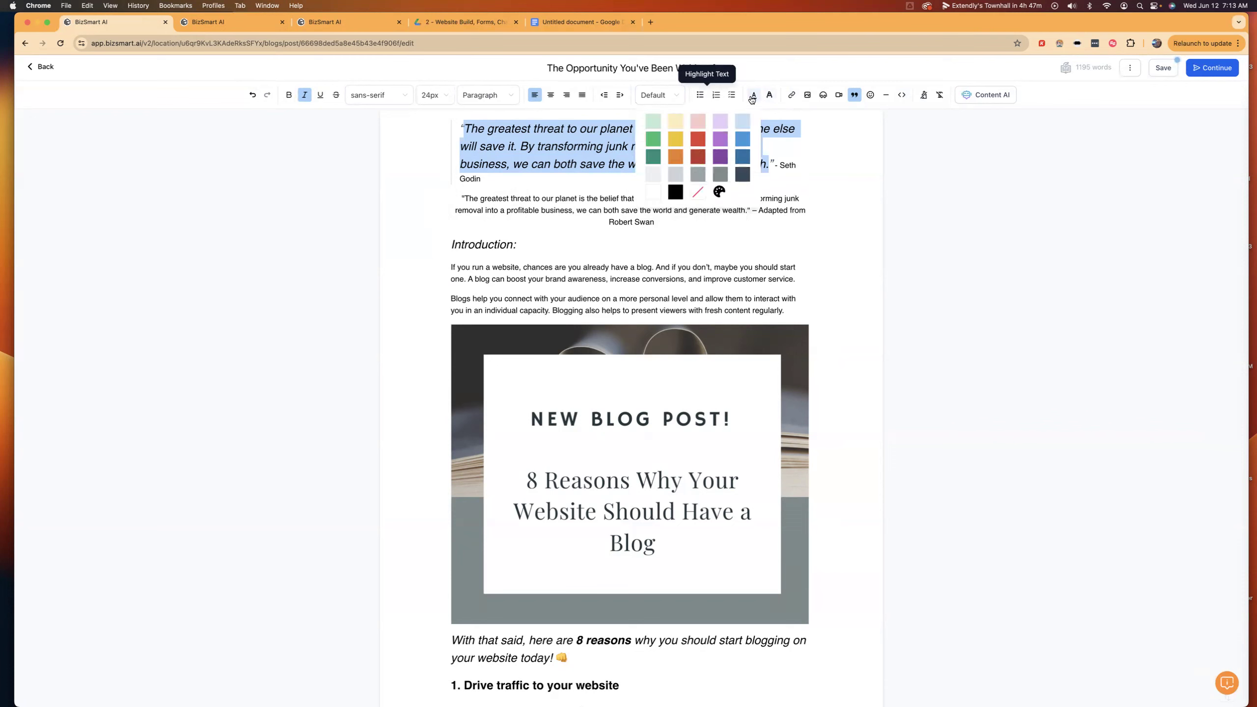
left_click(721, 176)
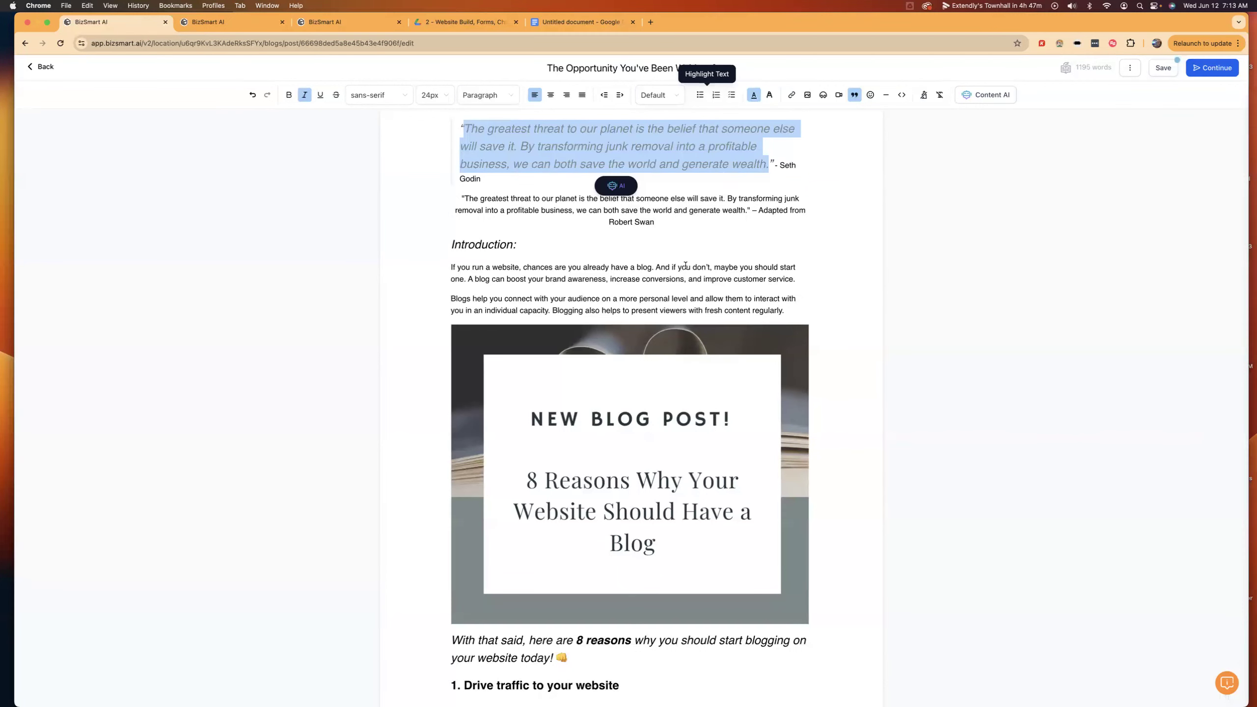
left_click(676, 262)
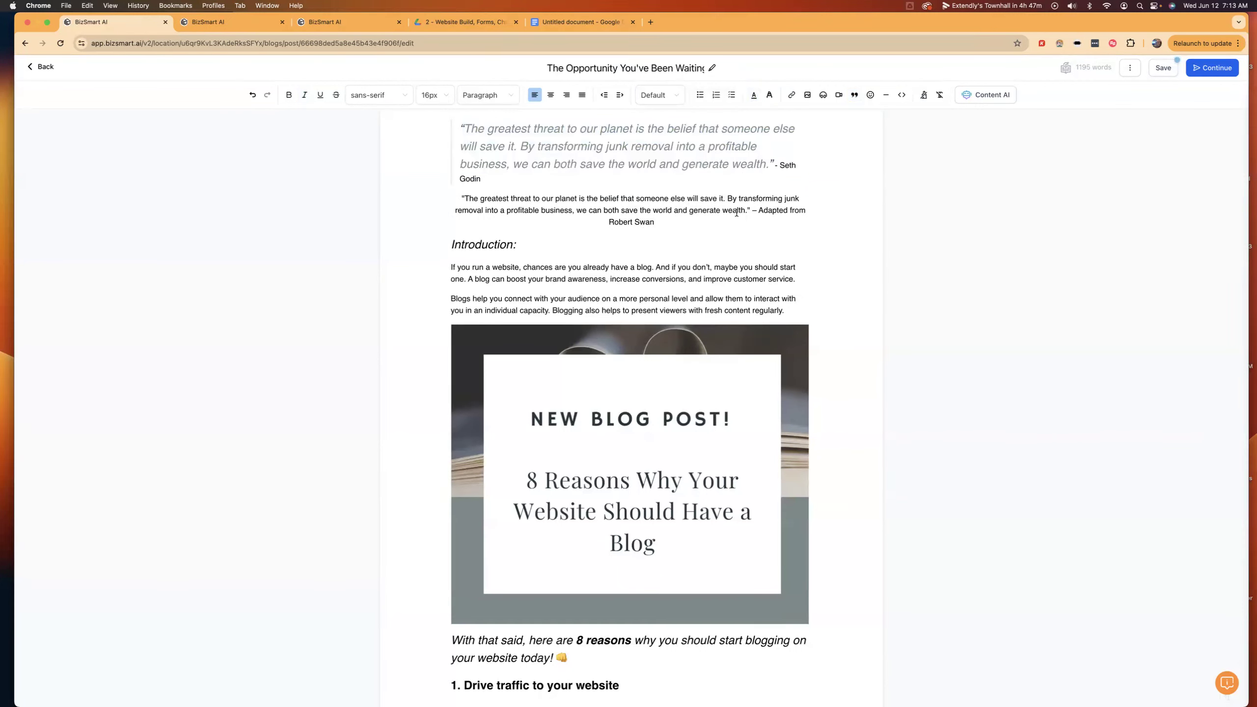
- Copy the "– Adapted from Robert Swan" attribution and paste it over the Seth Godin attribution after the opening quote
left_click_drag(752, 209, 669, 223)
key("super+c")
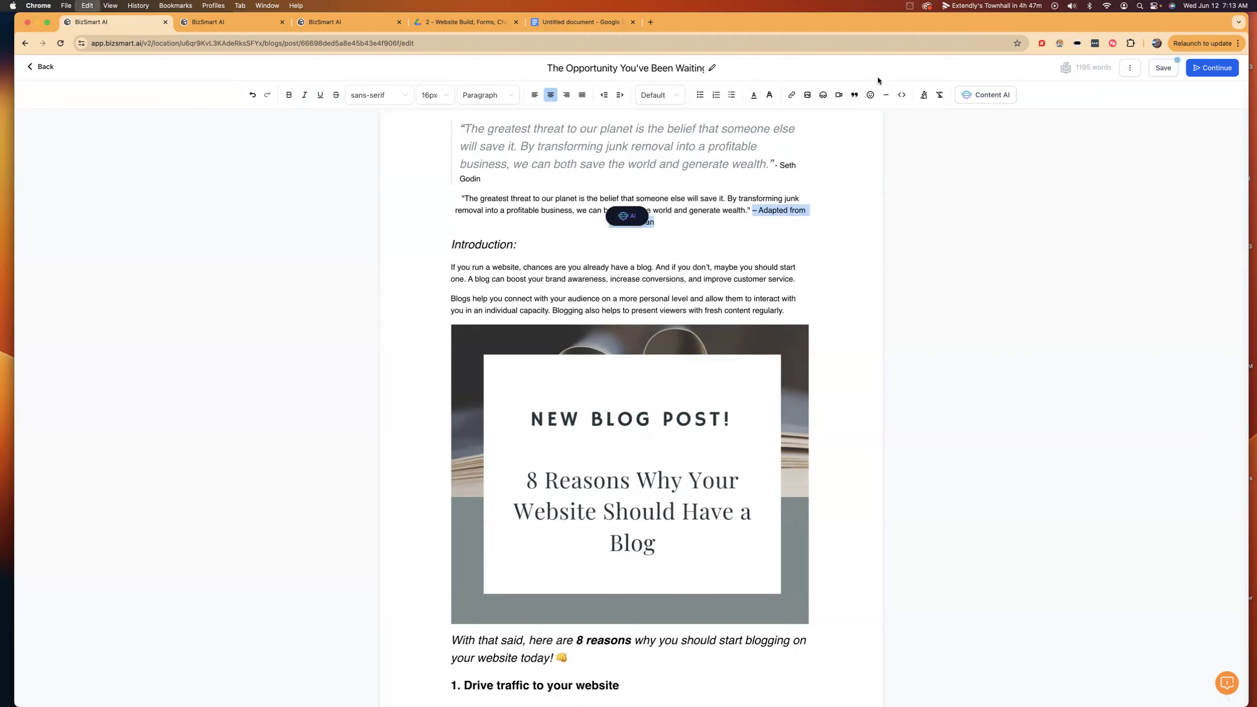
left_click(779, 166)
left_click_drag(780, 166, 482, 179)
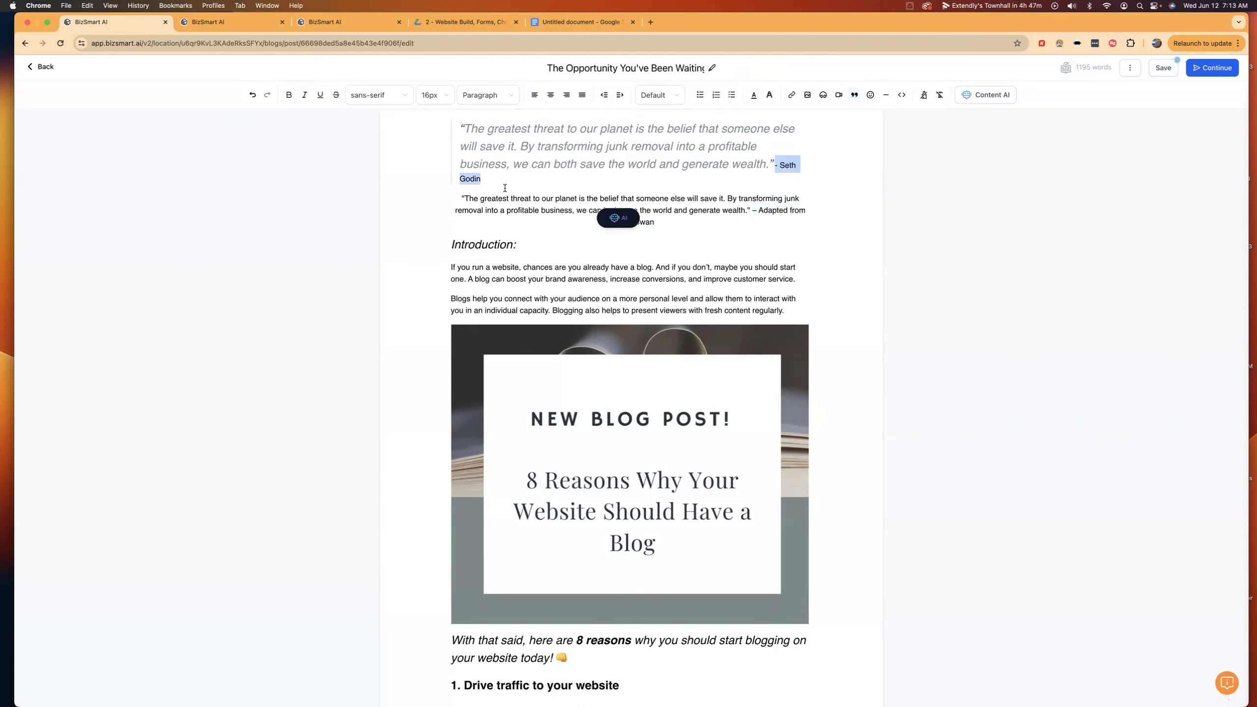
key("super+v")
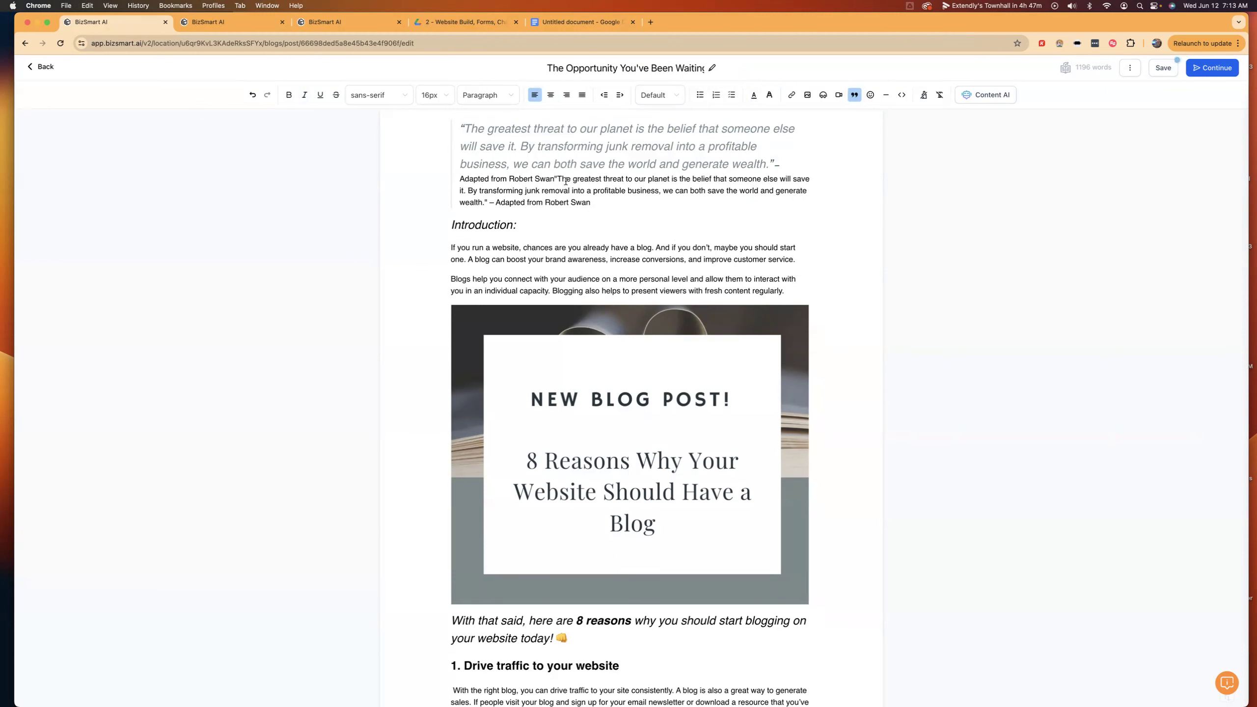
- Delete the duplicate Robert Swan quote below the block quote and insert an empty line above the Introduction heading
key("Return")
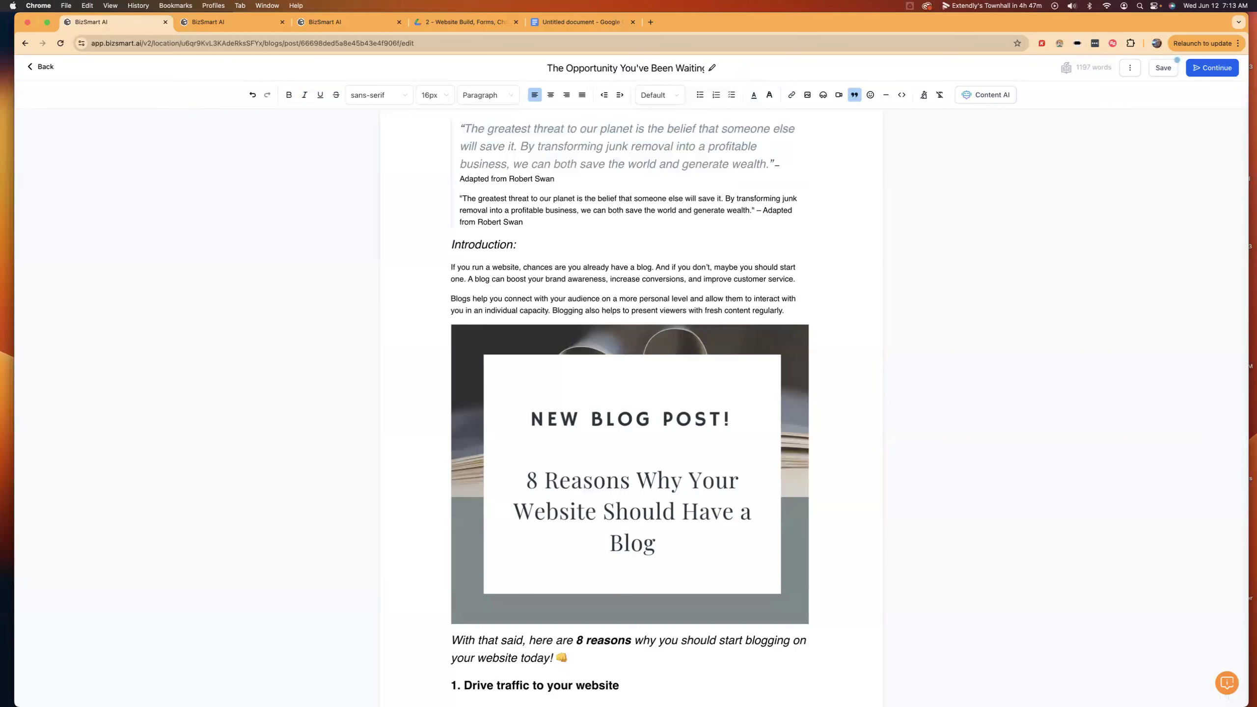
left_click_drag(531, 225, 438, 201)
key("BackSpace")
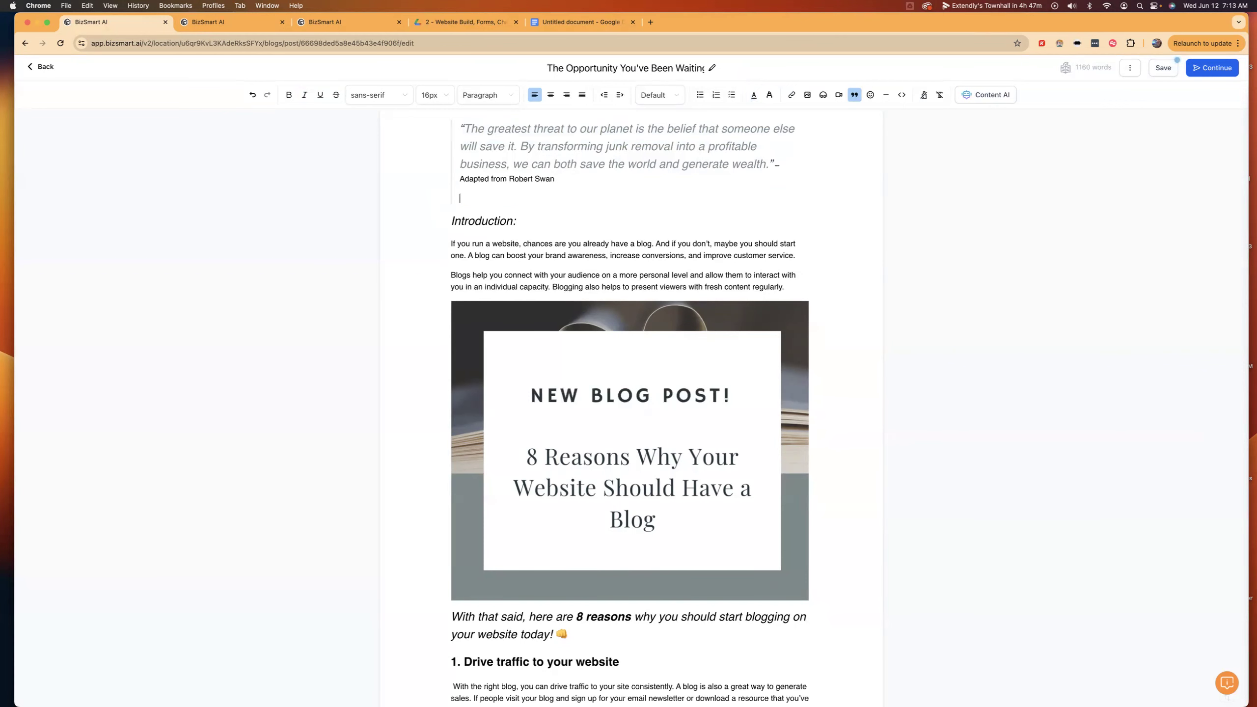
key("BackSpace")
left_click(453, 201)
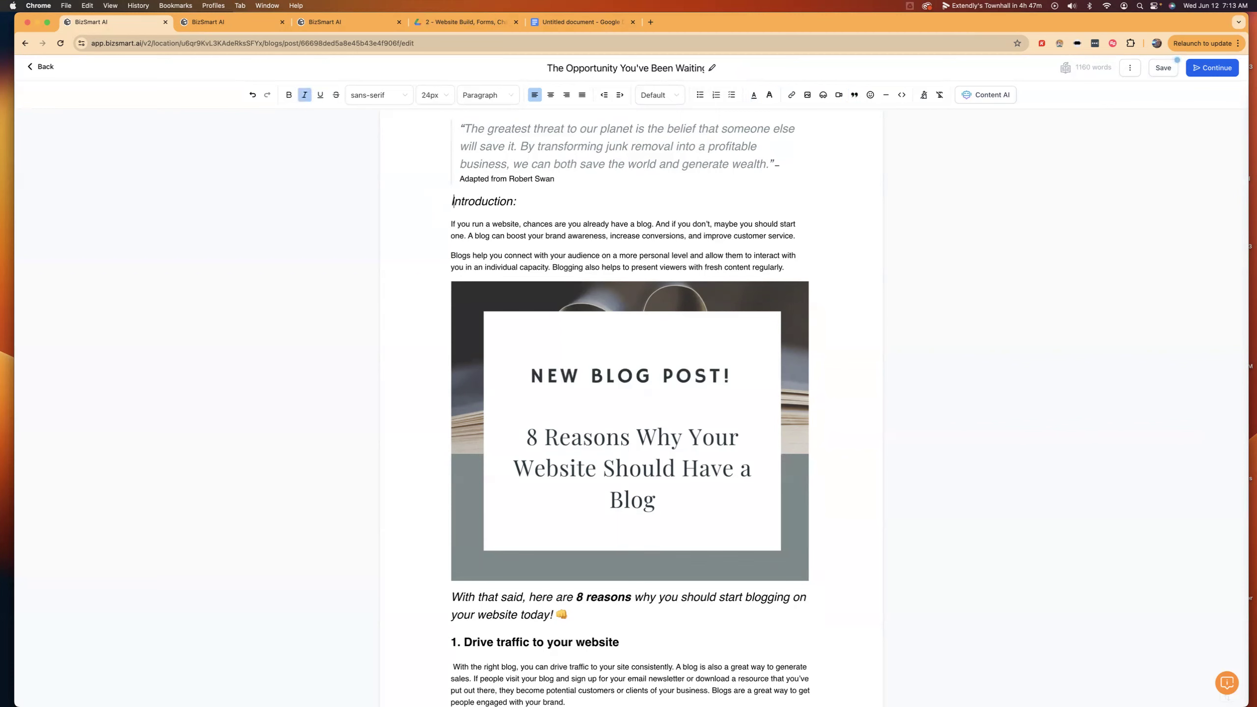
key("Return")
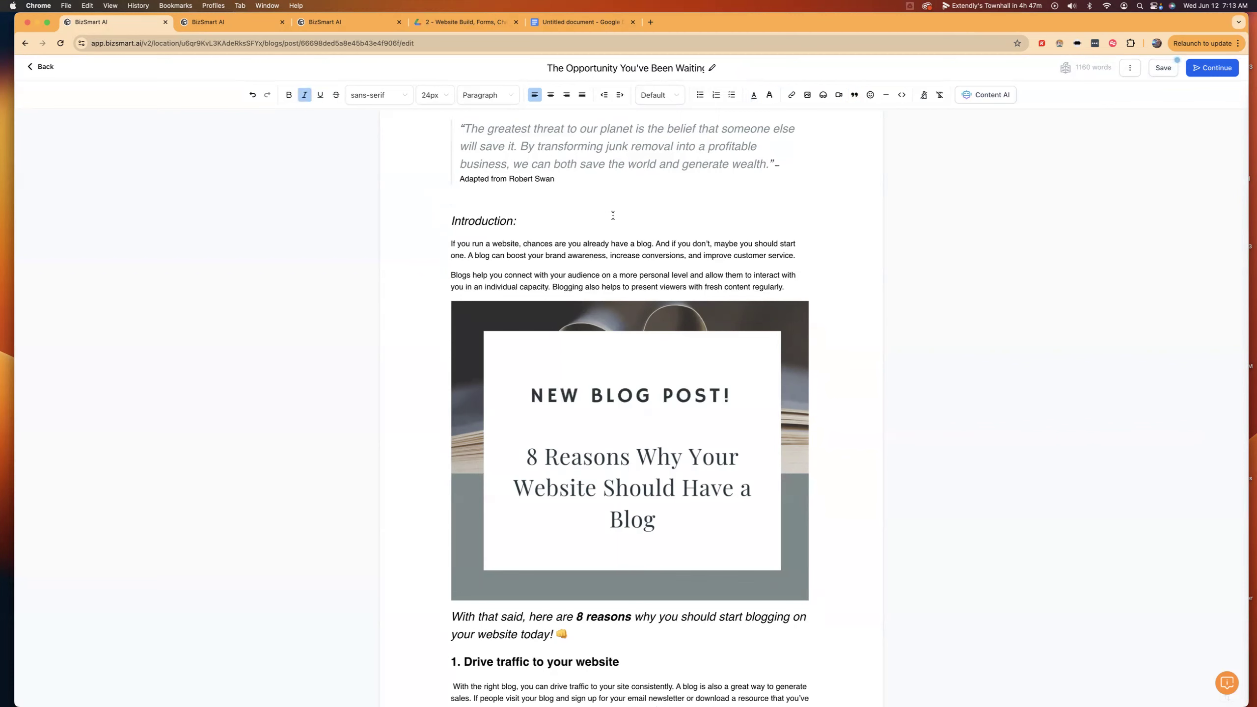
- Put the Robert Swan attribution on its own line under the quote and format it as 18px italic in dark grey
left_click(776, 164)
key("Return")
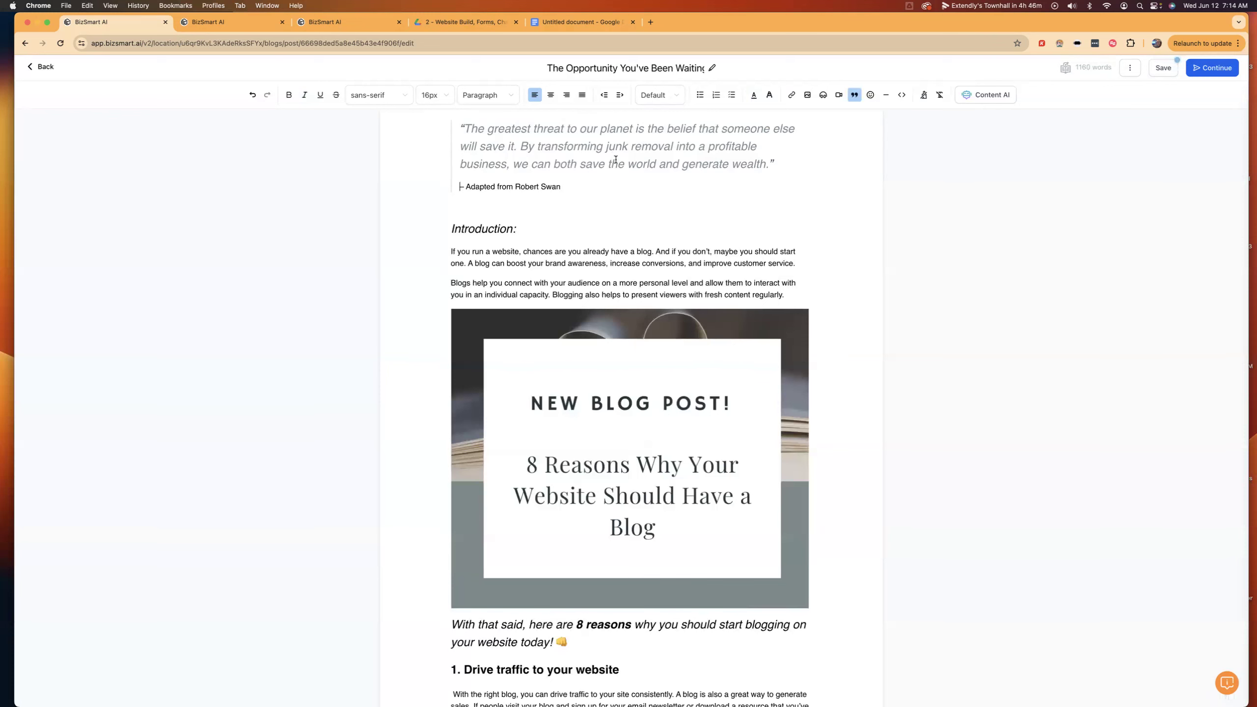
left_click_drag(566, 186, 458, 188)
left_click(433, 95)
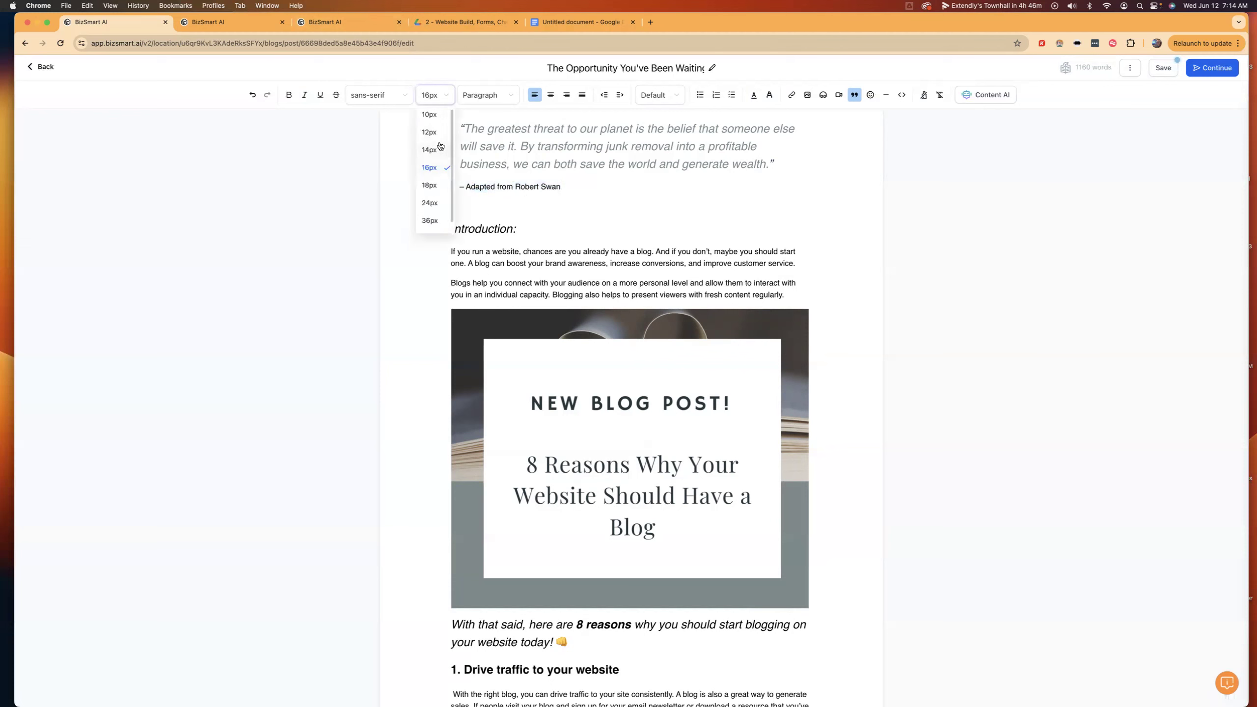
left_click(430, 186)
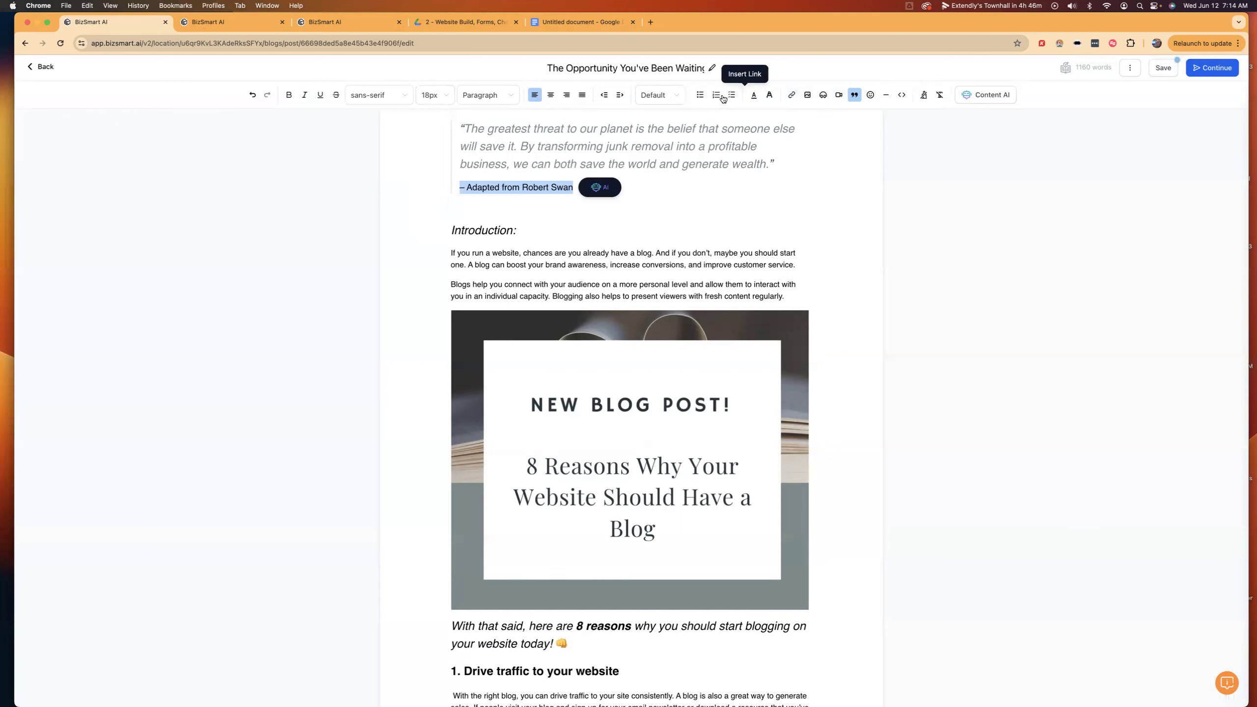
left_click(303, 95)
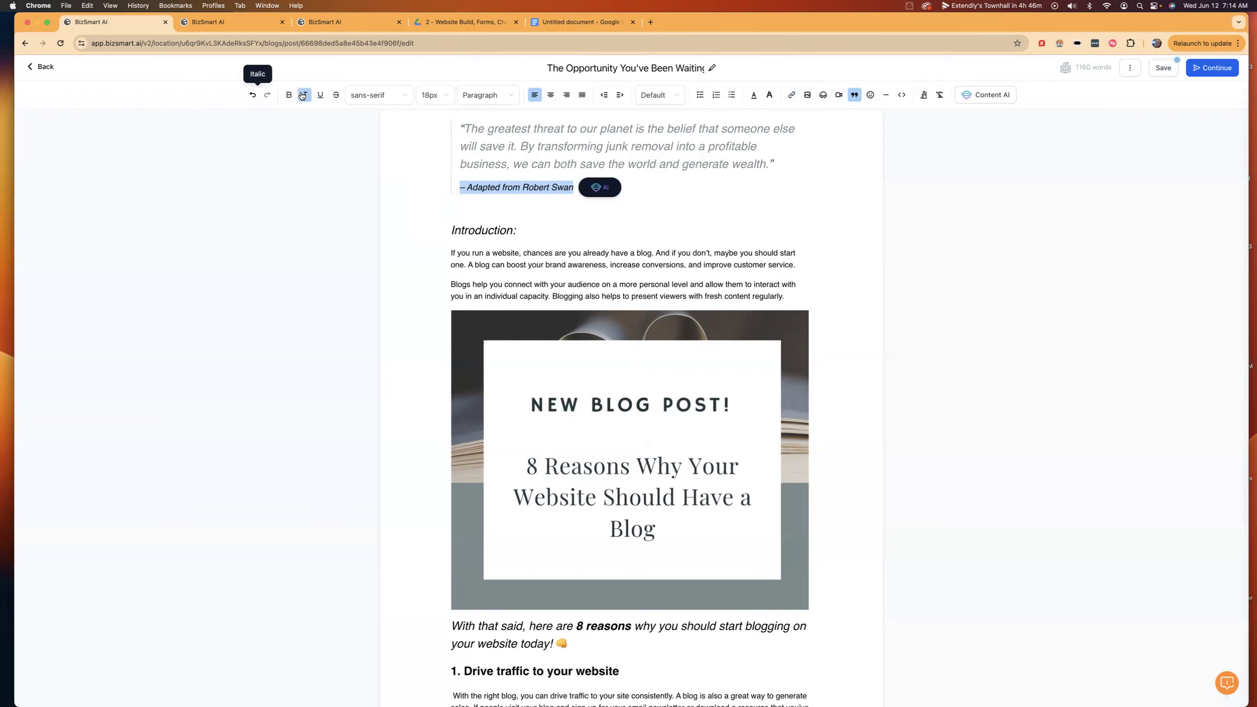
left_click(754, 95)
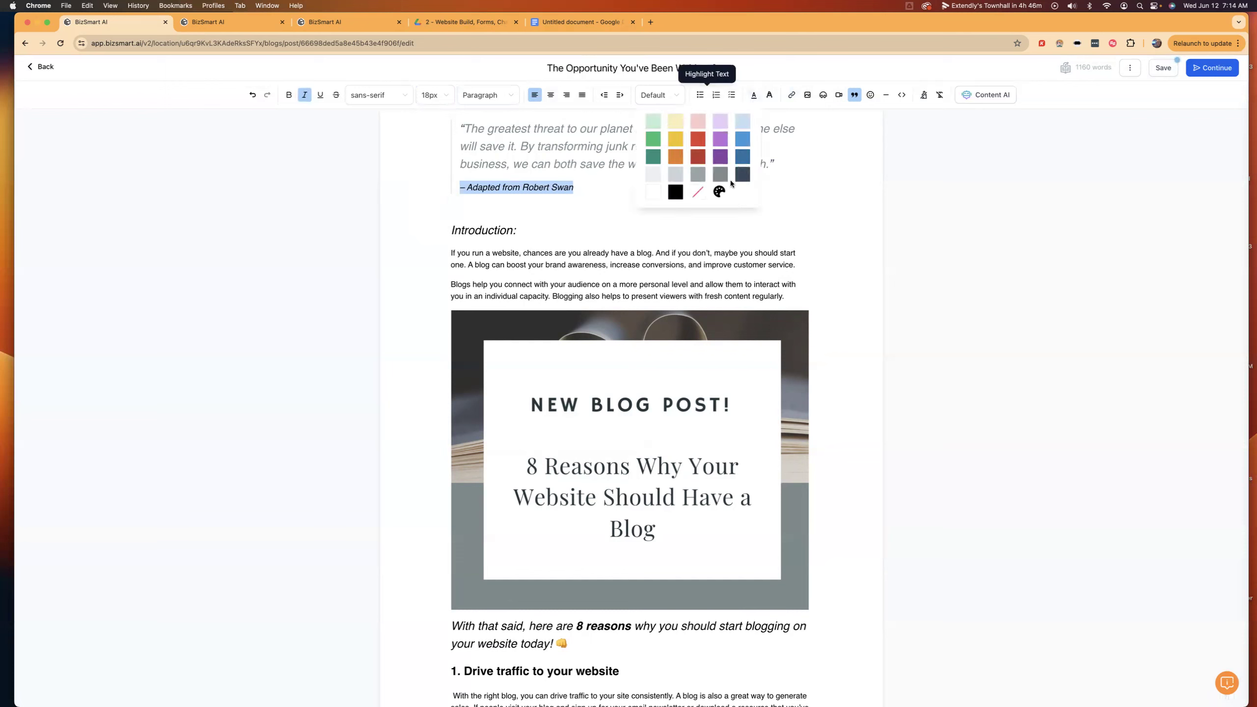
left_click(719, 176)
left_click(620, 223)
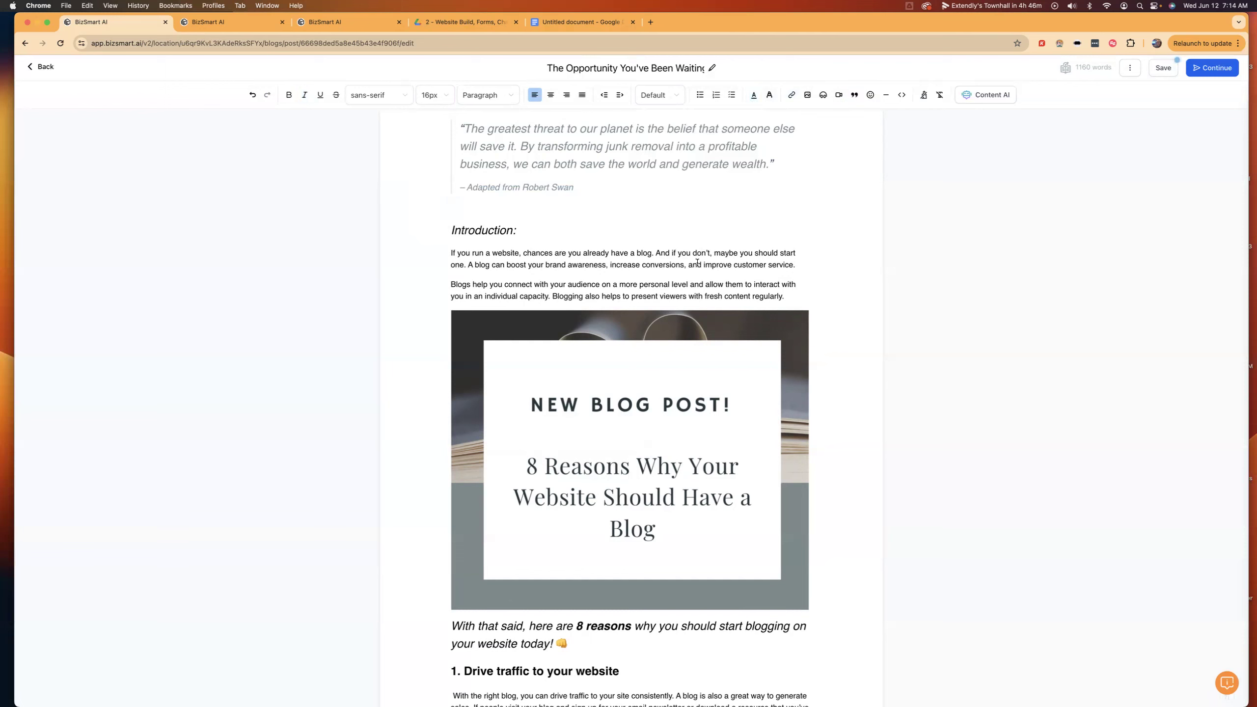
- Switch to ChatGPT and send the prompt "Give me a short introduction to the blog we are creating."
key("ctrl+Right")
left_click(572, 678)
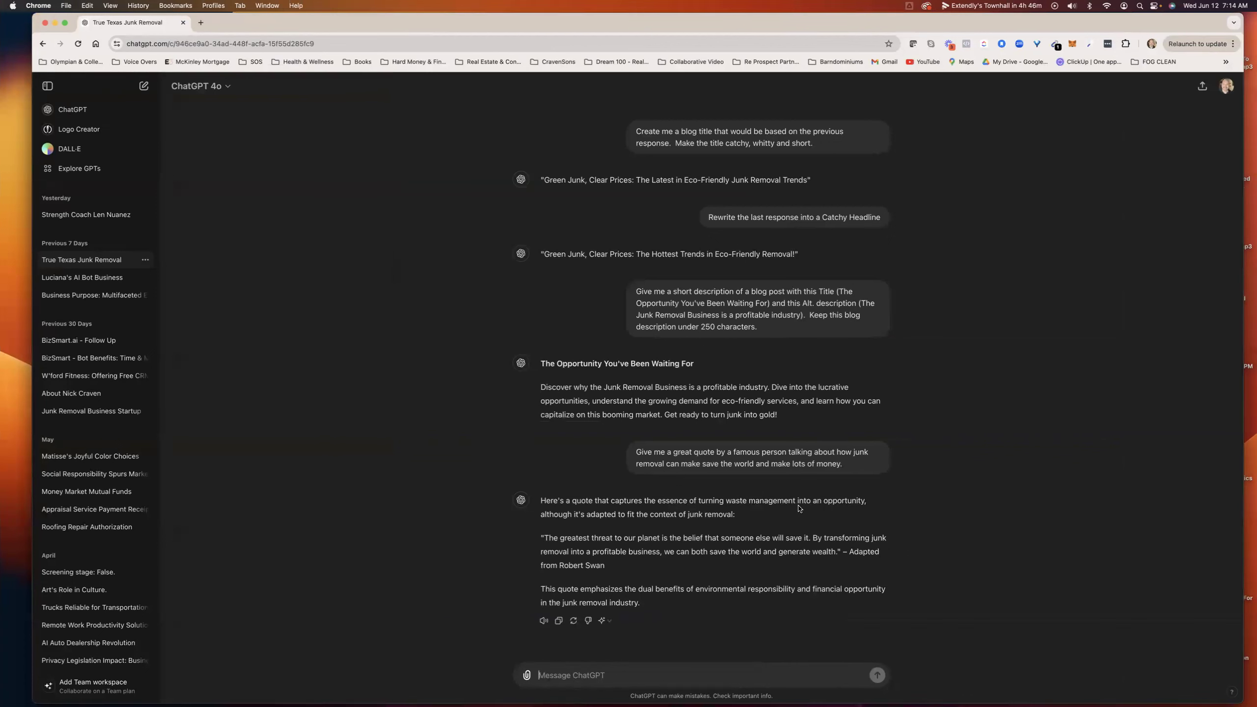
type("Give")
type(" me an introd")
type("uction")
left_click(573, 674)
key("BackSpace")
type("short")
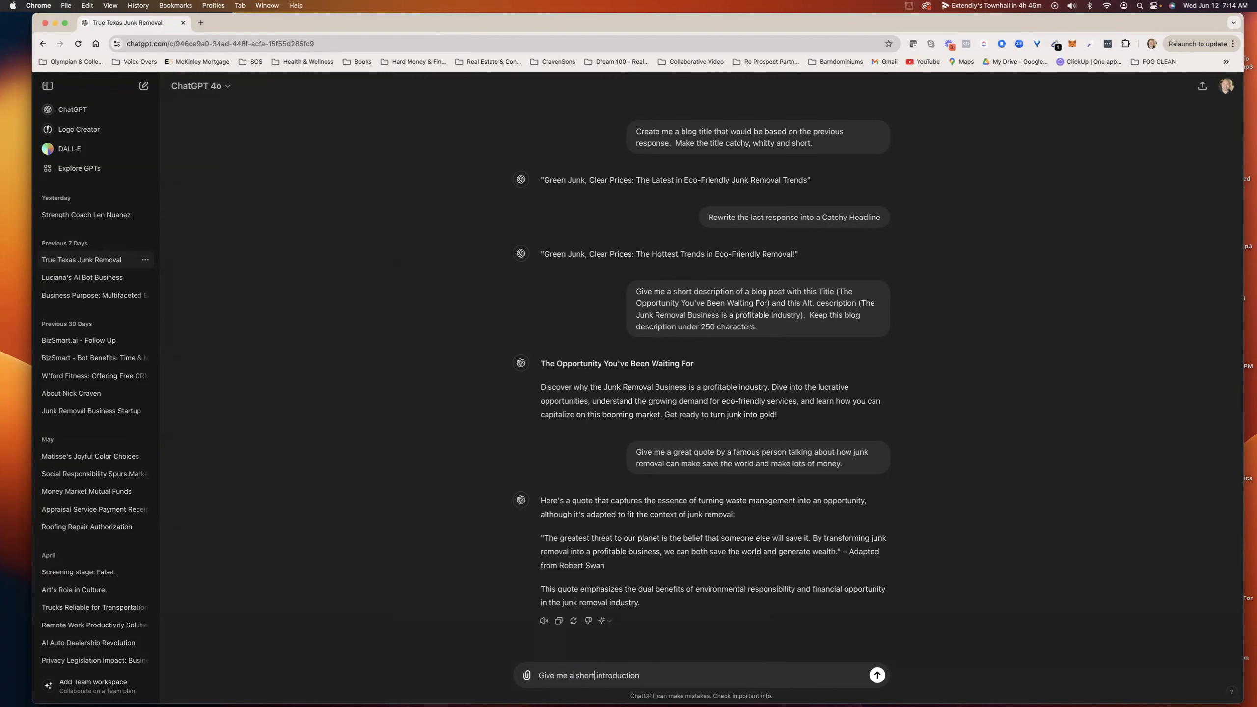
type(" introduction to the blog")
type("we are talking a")
left_click_drag(749, 675, 709, 675)
key("BackSpace")
type("reating around the topic in")
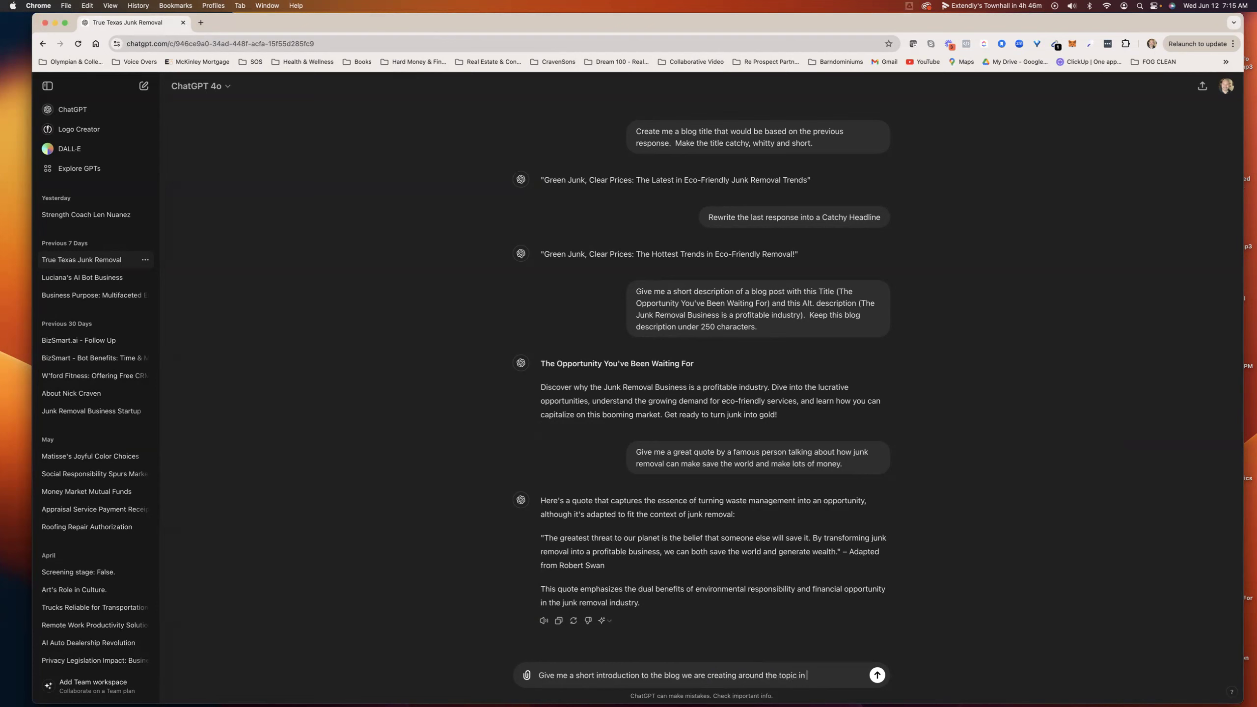
key("BackSpace")
key("BackSpace")
key("BackSpace")
key("BackSpace")
key("BackSpace")
key("BackSpace")
key("BackSpace")
key("BackSpace")
key("BackSpace")
key("BackSpace")
key("BackSpace")
key("BackSpace")
key("BackSpace")
key("BackSpace")
key("BackSpace")
key("BackSpace")
key("Return")
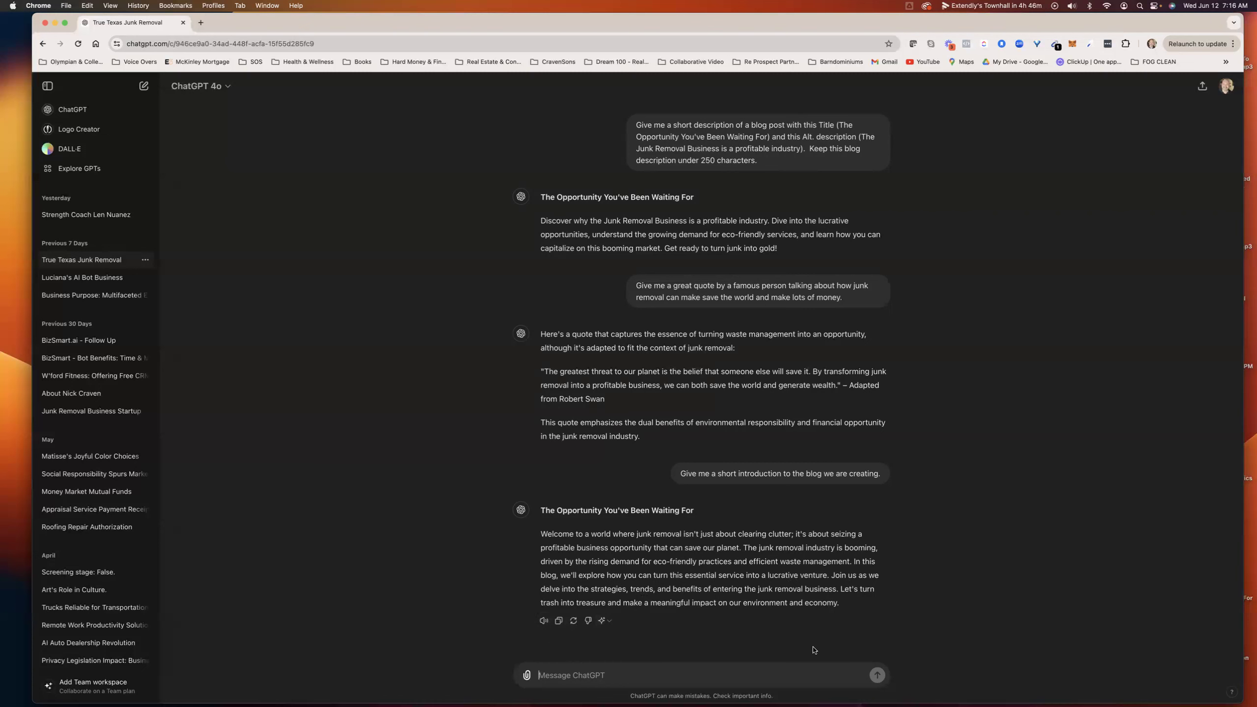
- Copy the ChatGPT introduction, return to the BizSmart blog editor and replace both template paragraphs under the Introduction heading with it
left_click(559, 622)
key("ctrl+Left")
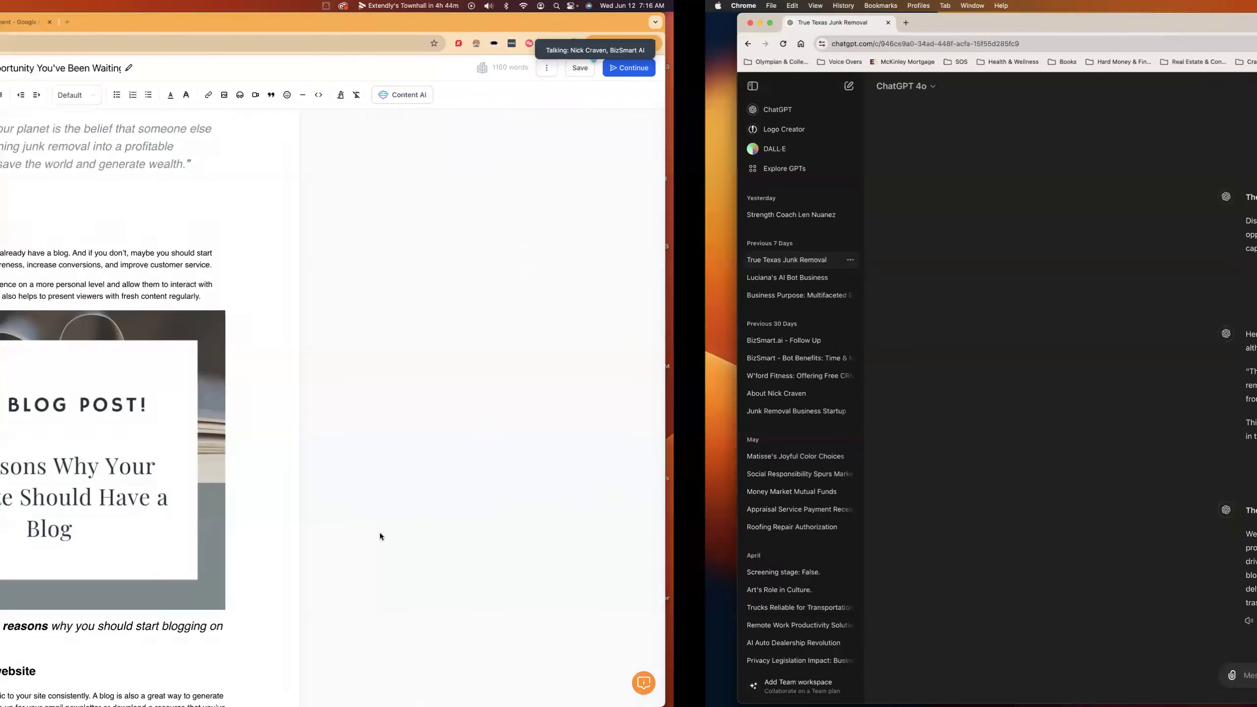
double_click(512, 264)
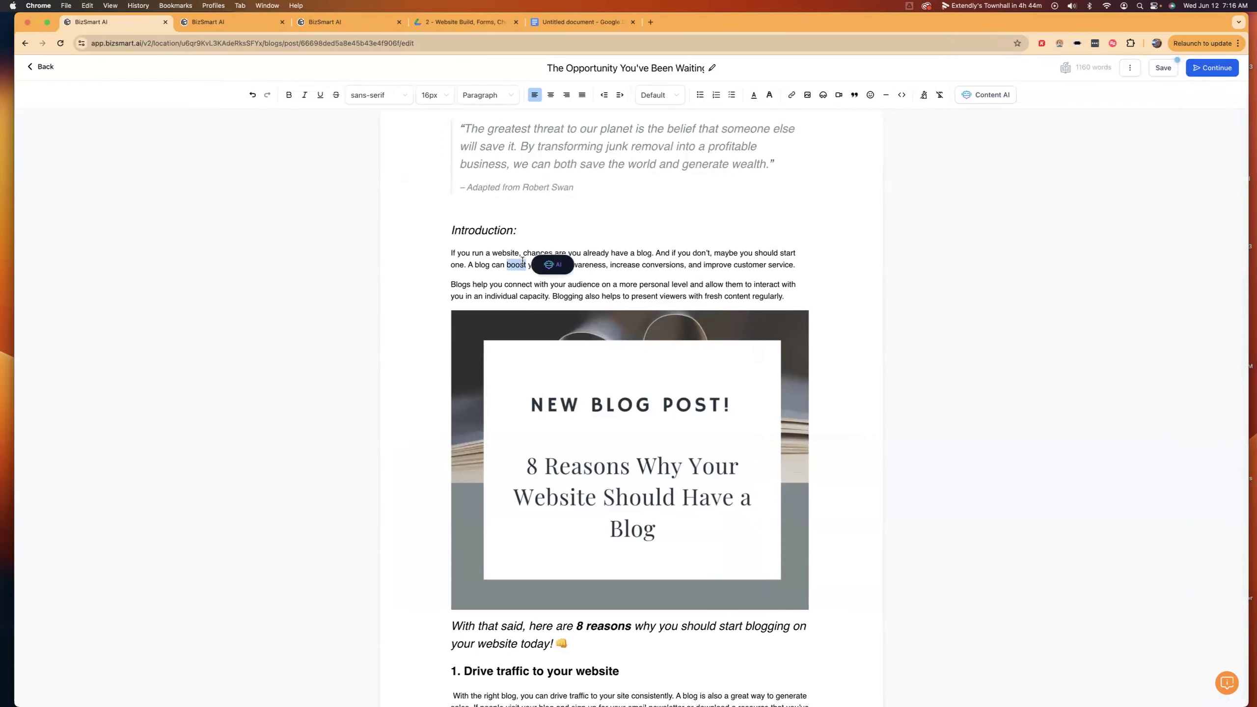
left_click_drag(453, 253, 794, 262)
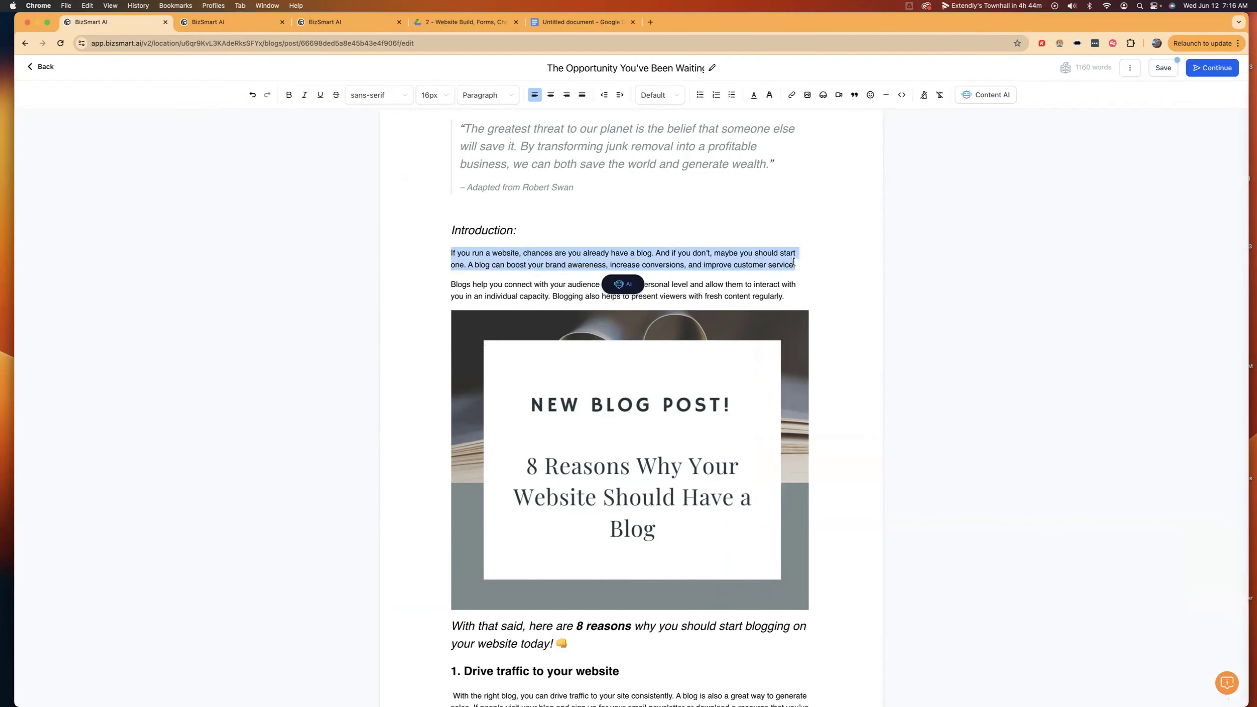
key("super+v")
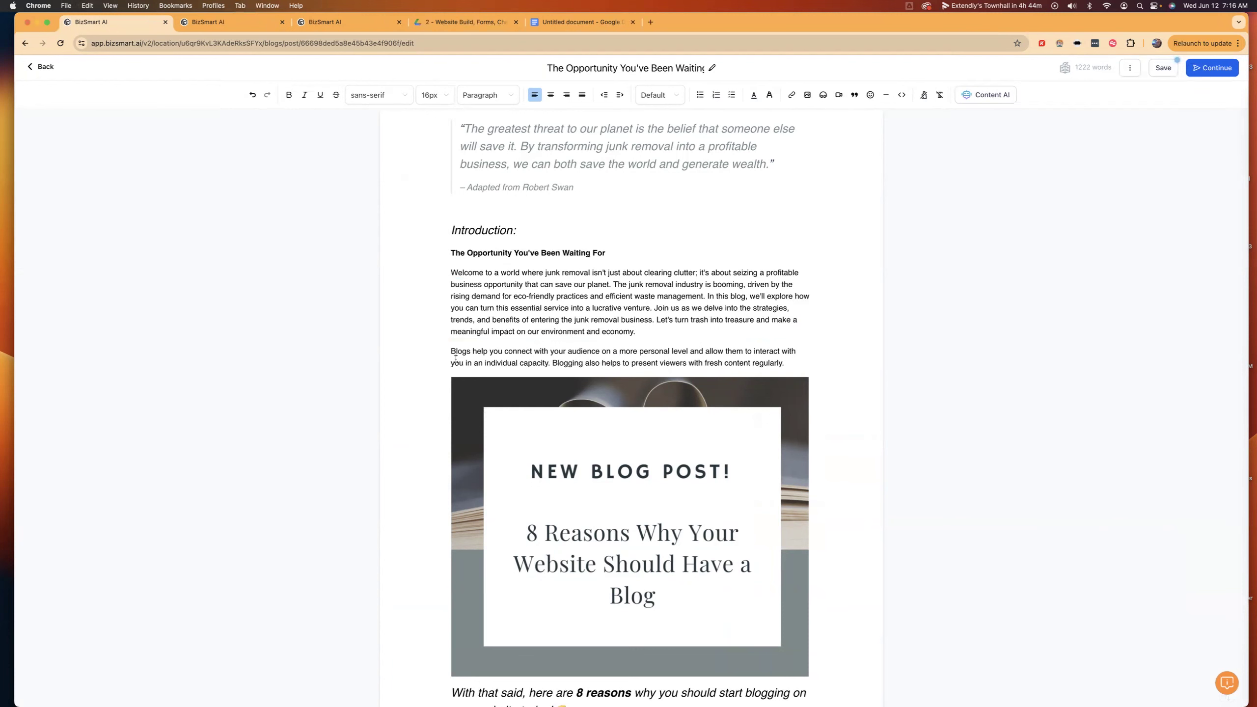
left_click_drag(788, 363, 402, 354)
key("BackSpace")
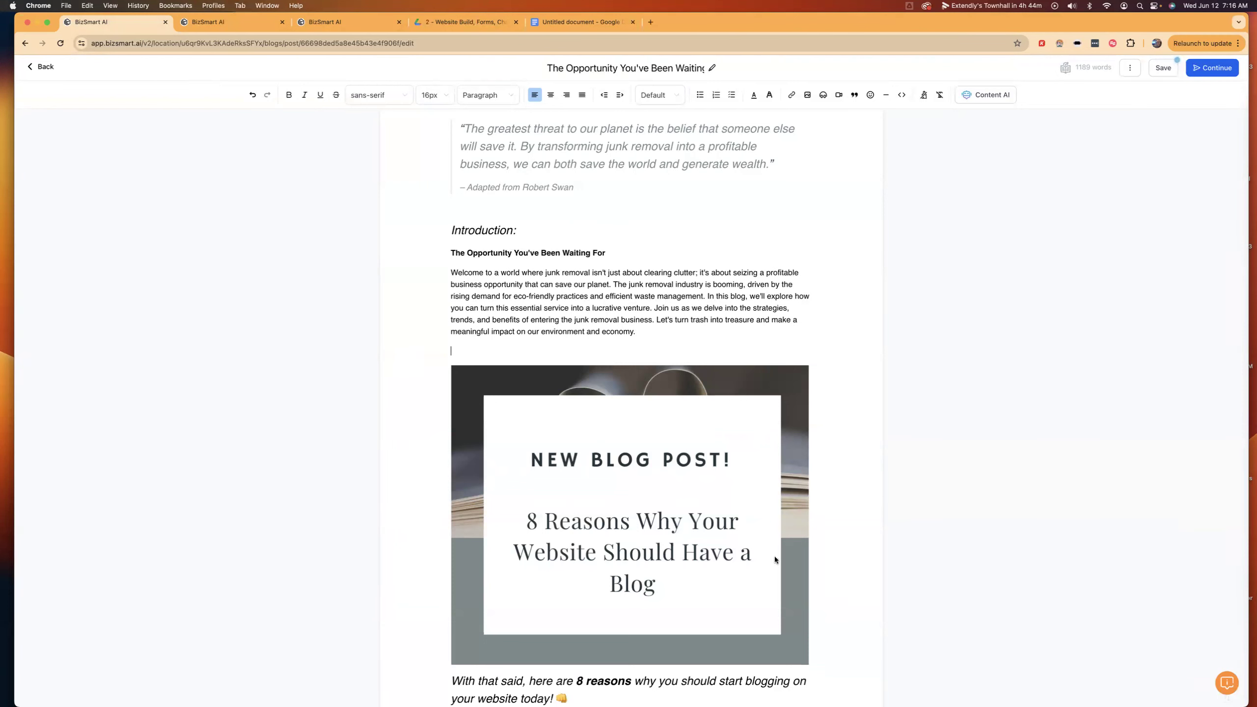
- Open the image settings of the "8 Reasons" picture below the introduction and choose to replace it from the media library
left_click(545, 490)
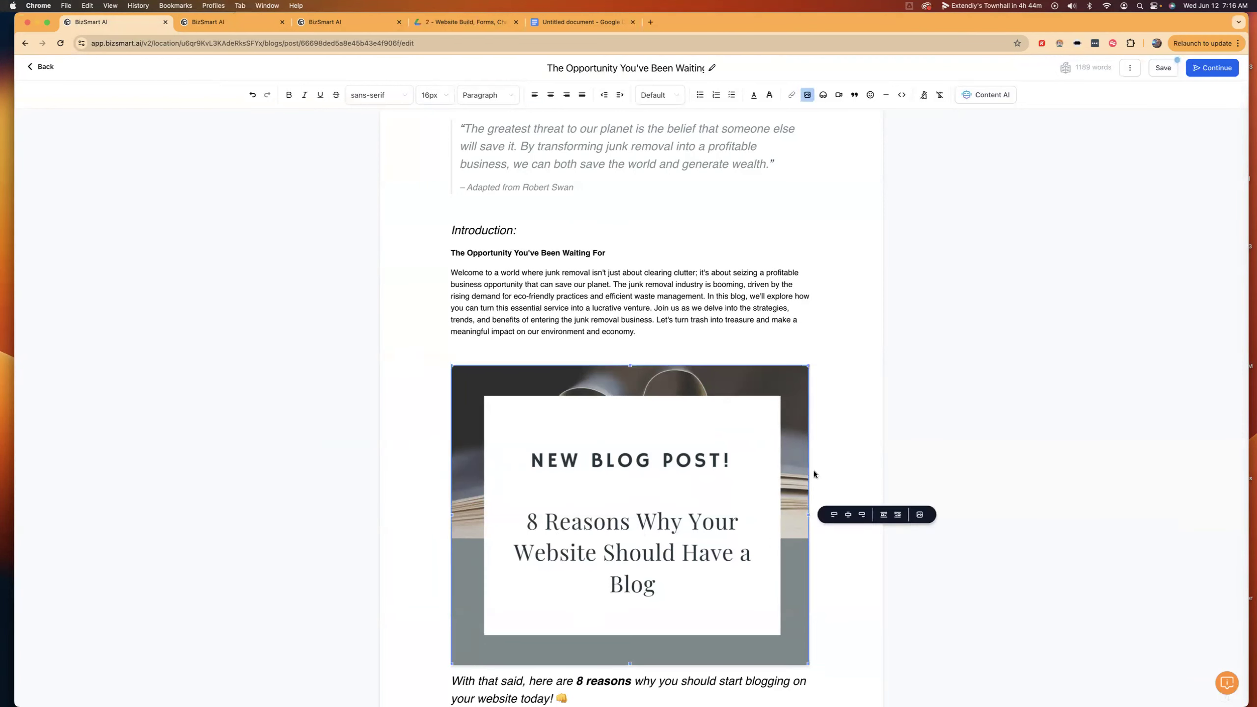
left_click(921, 516)
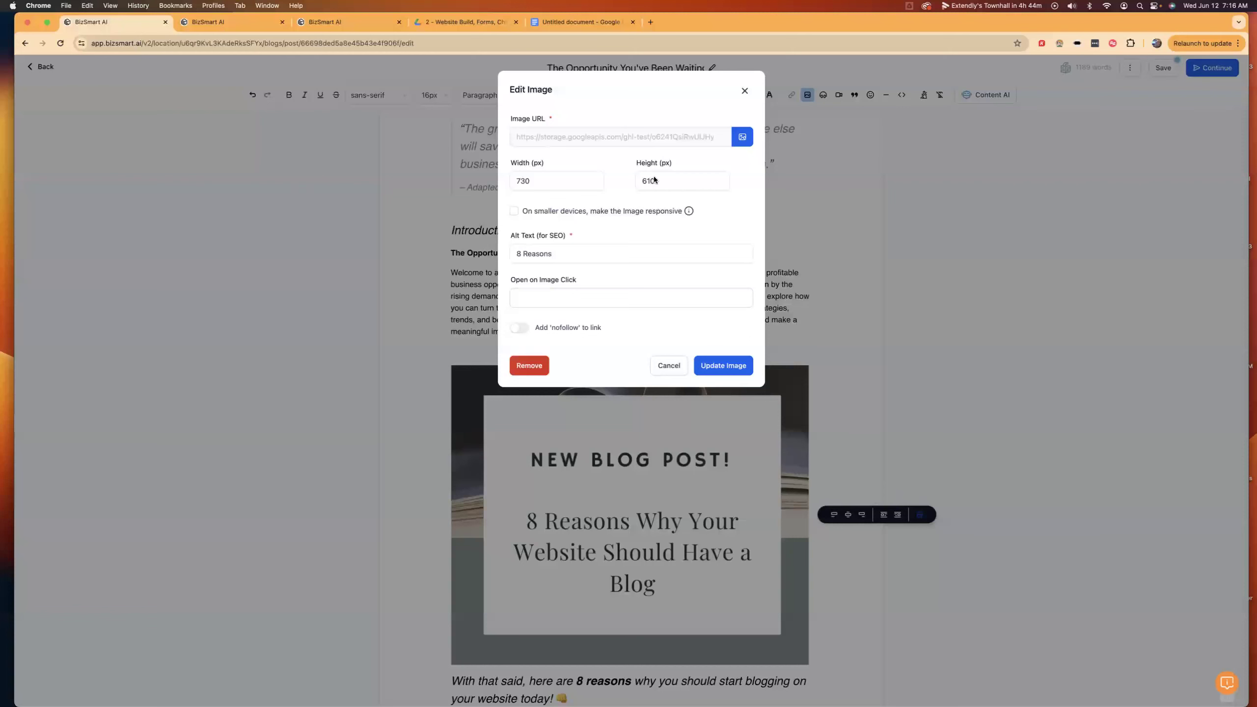
left_click(706, 173)
left_click(743, 138)
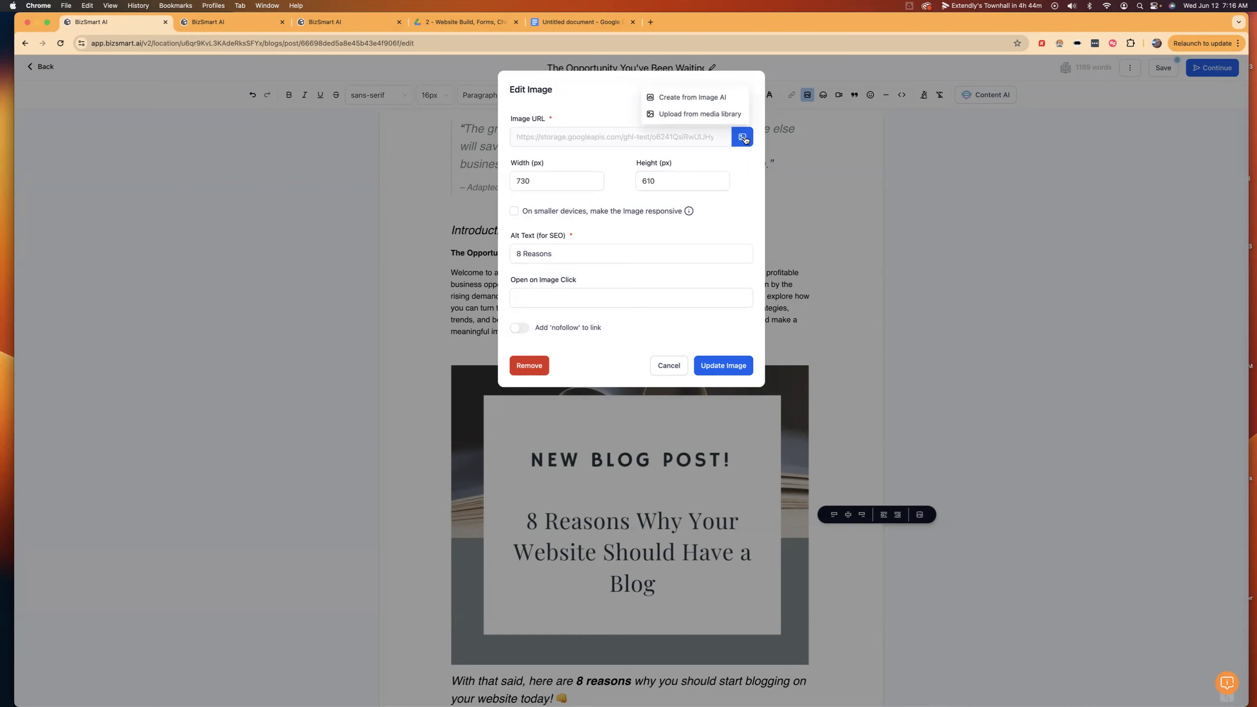
left_click(698, 117)
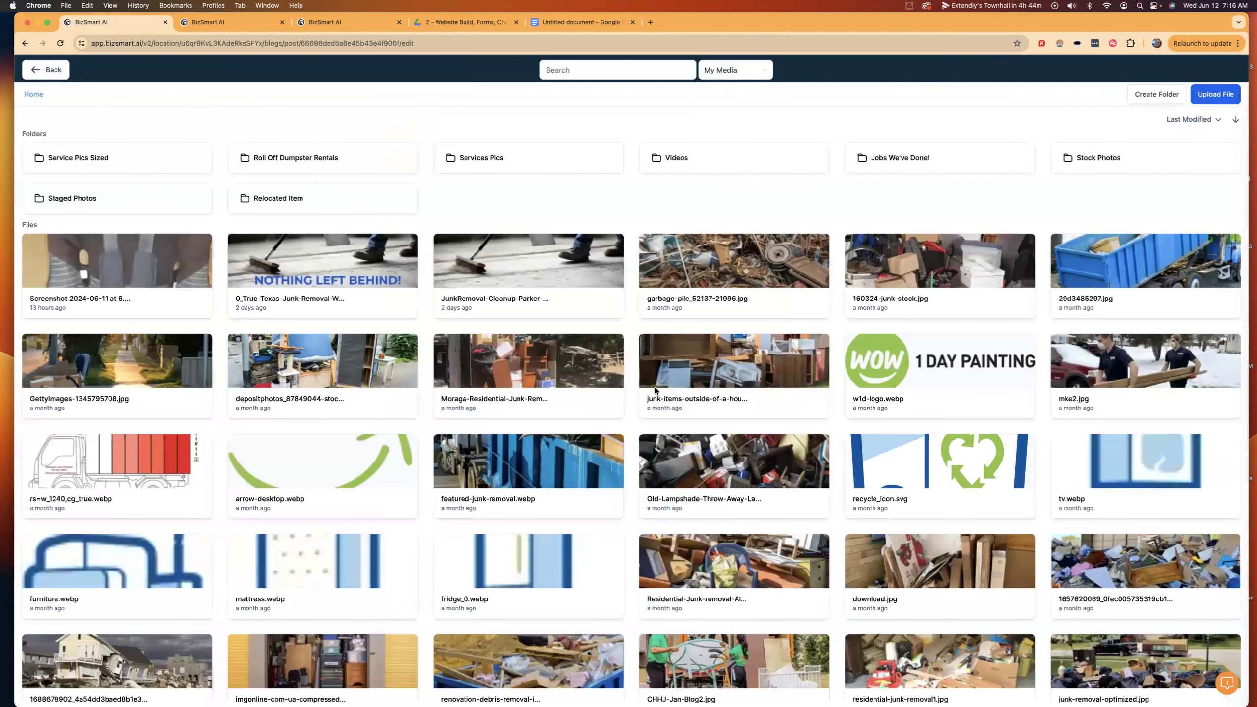
- Browse the media library and pick the third True Texas Junk Removal photo in the Staged Photos folder as replacement image
scroll(654, 393, "down", 7)
scroll(654, 391, "down", 1)
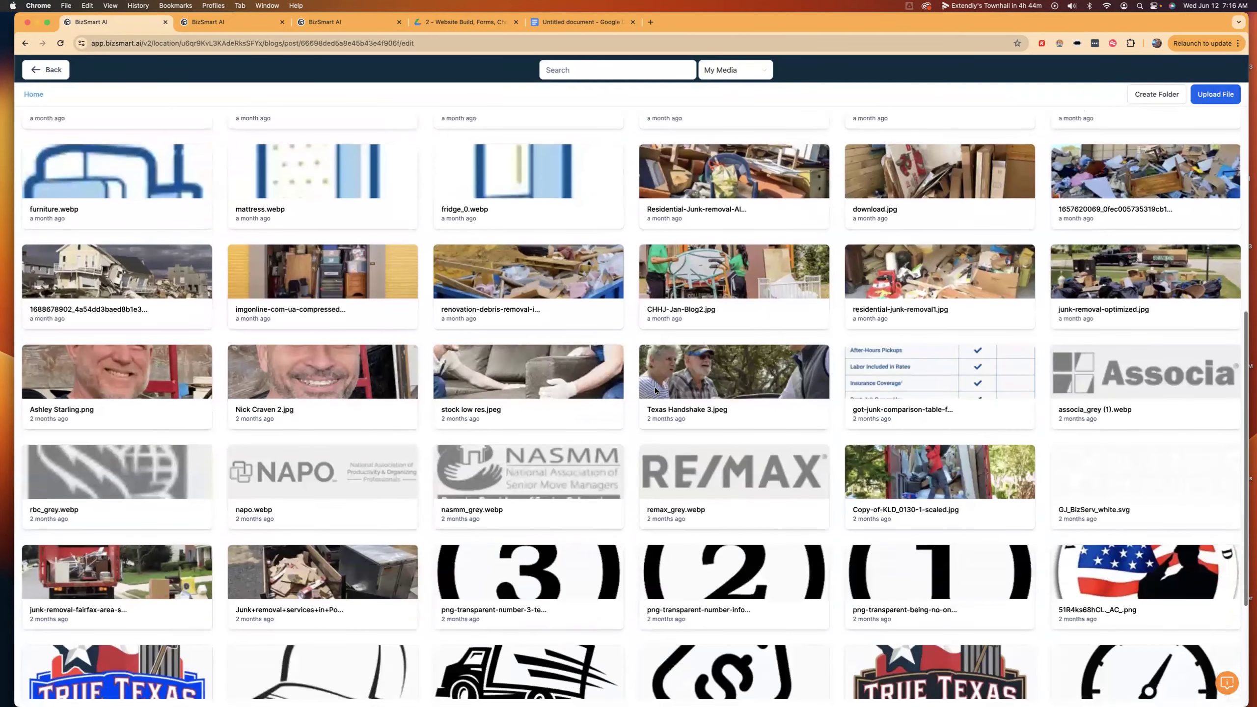
scroll(654, 392, "down", 1)
scroll(654, 391, "up", 4)
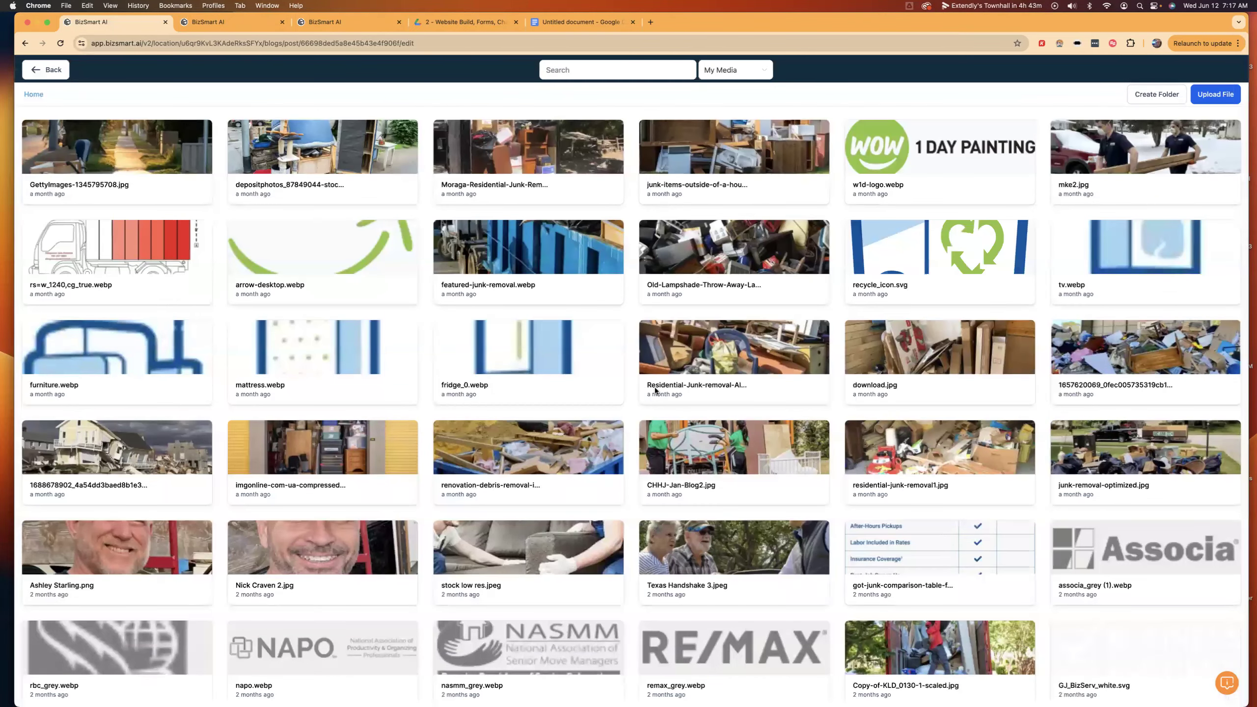
scroll(619, 290, "up", 4)
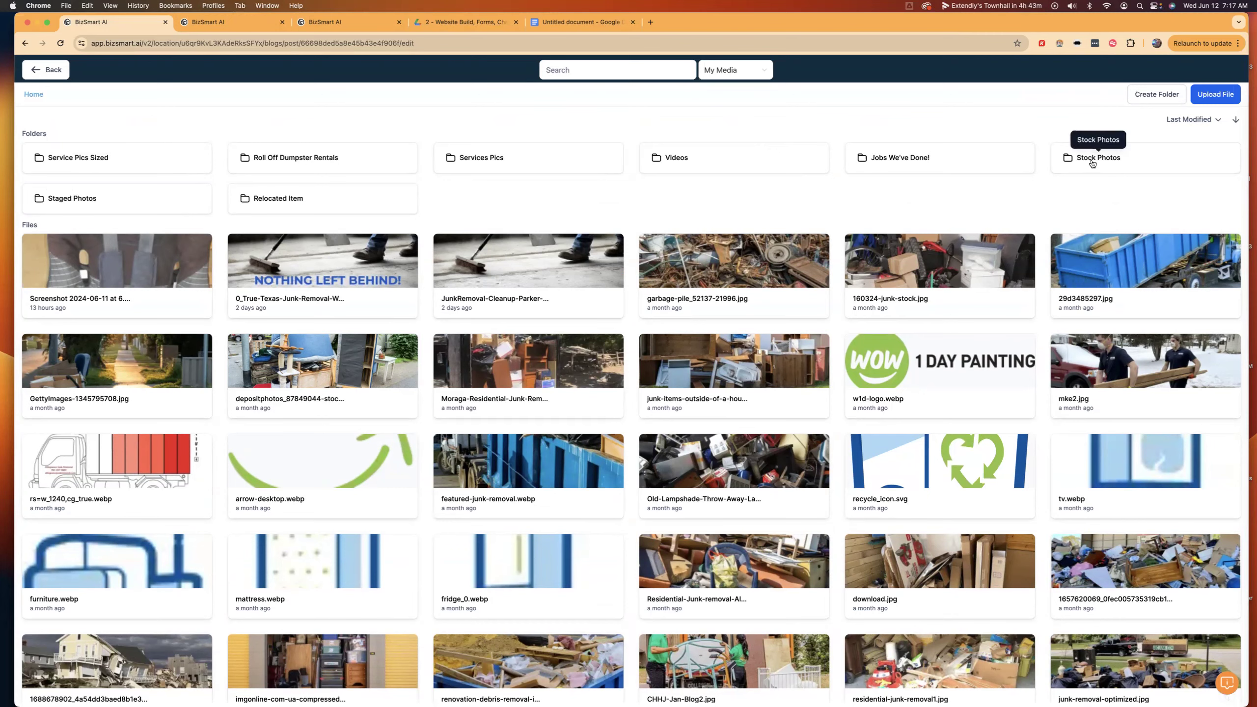
scroll(125, 203, "down", 1)
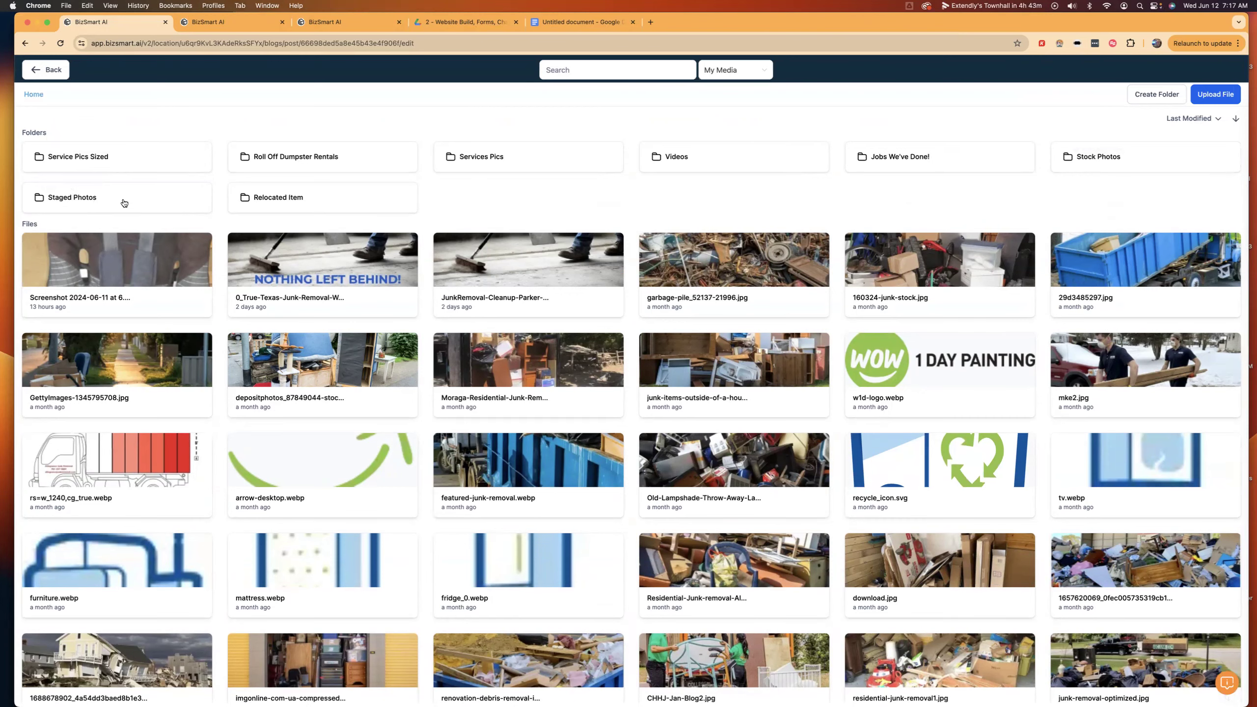
left_click(125, 202)
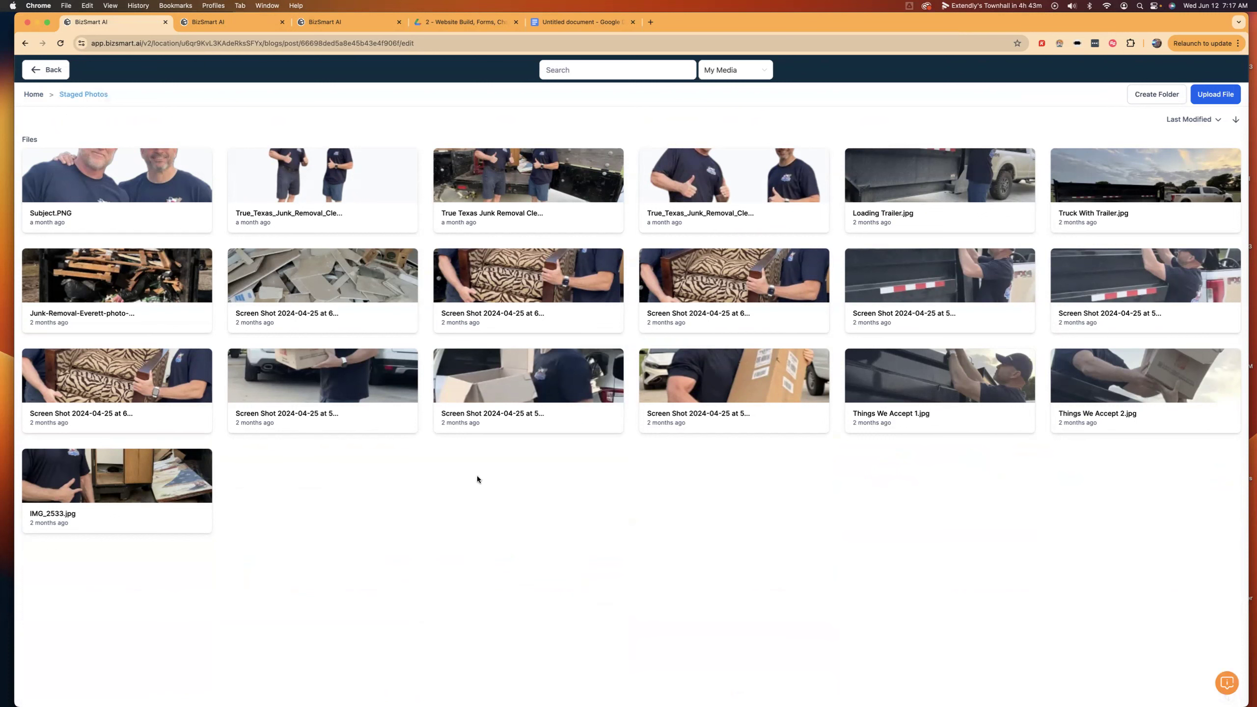
left_click(529, 195)
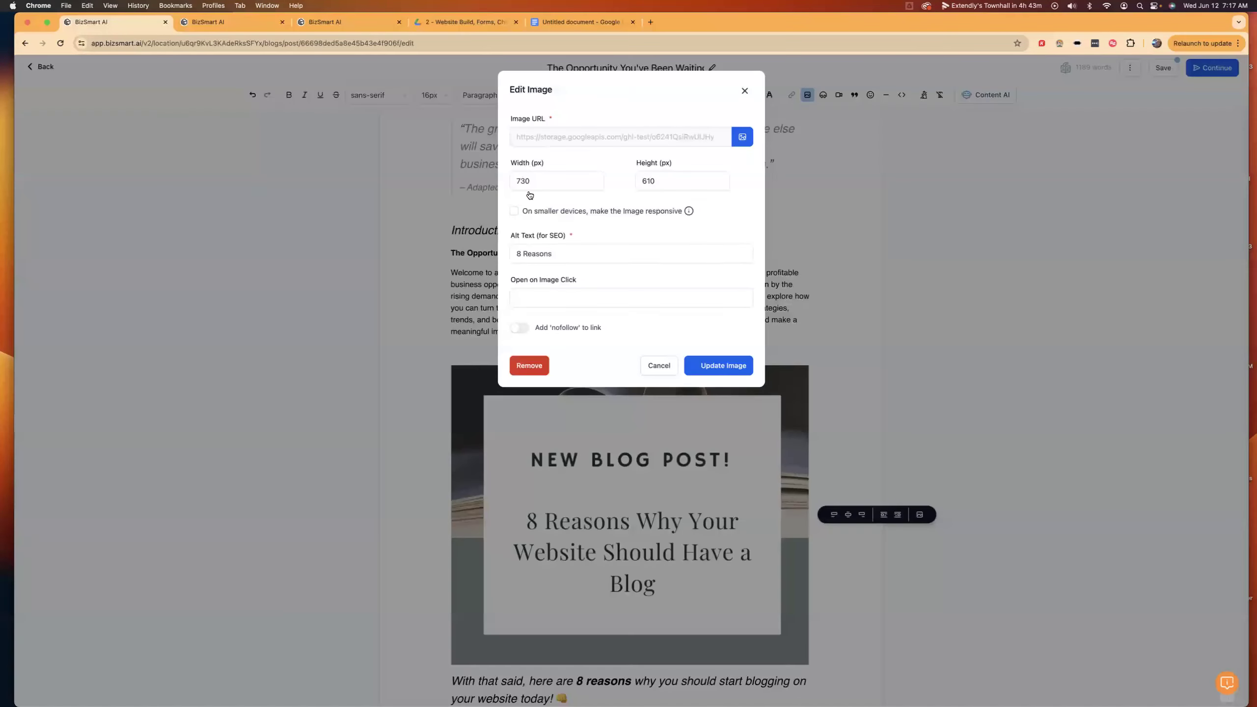
- Reopen the media library and choose the Moraga Residential Junk Removal photo as the replacement image
left_click(552, 174)
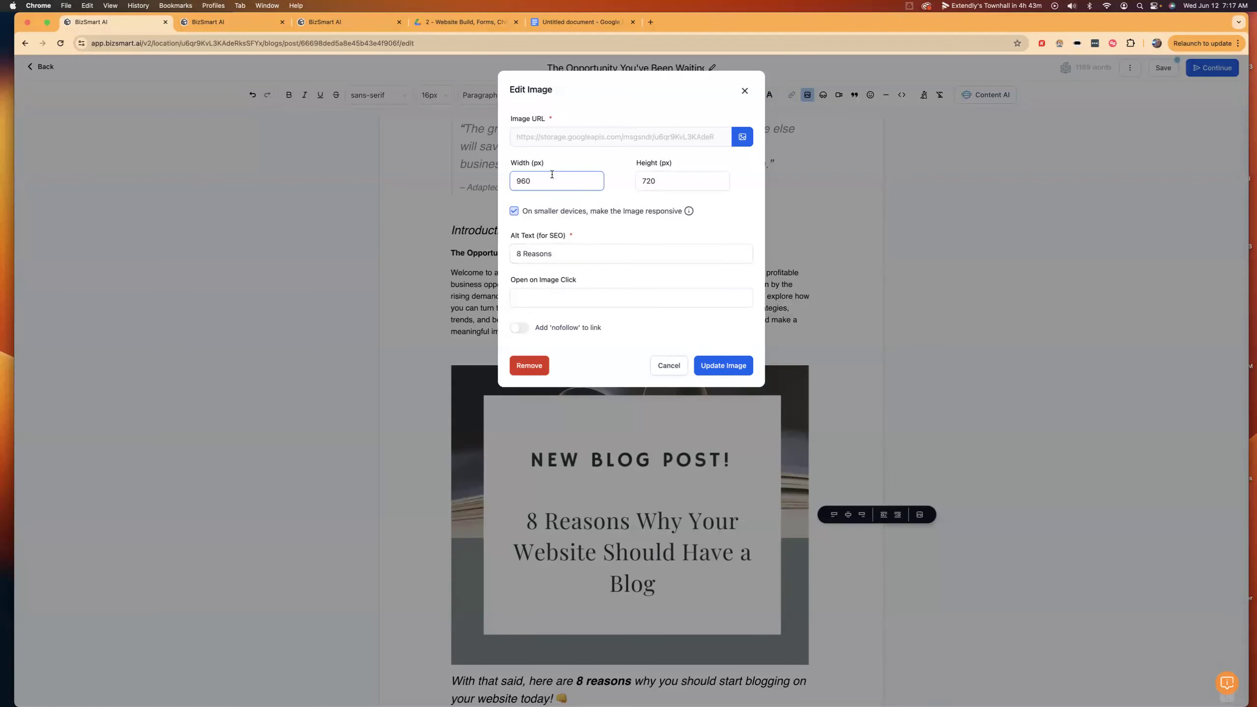
left_click(743, 137)
left_click(691, 115)
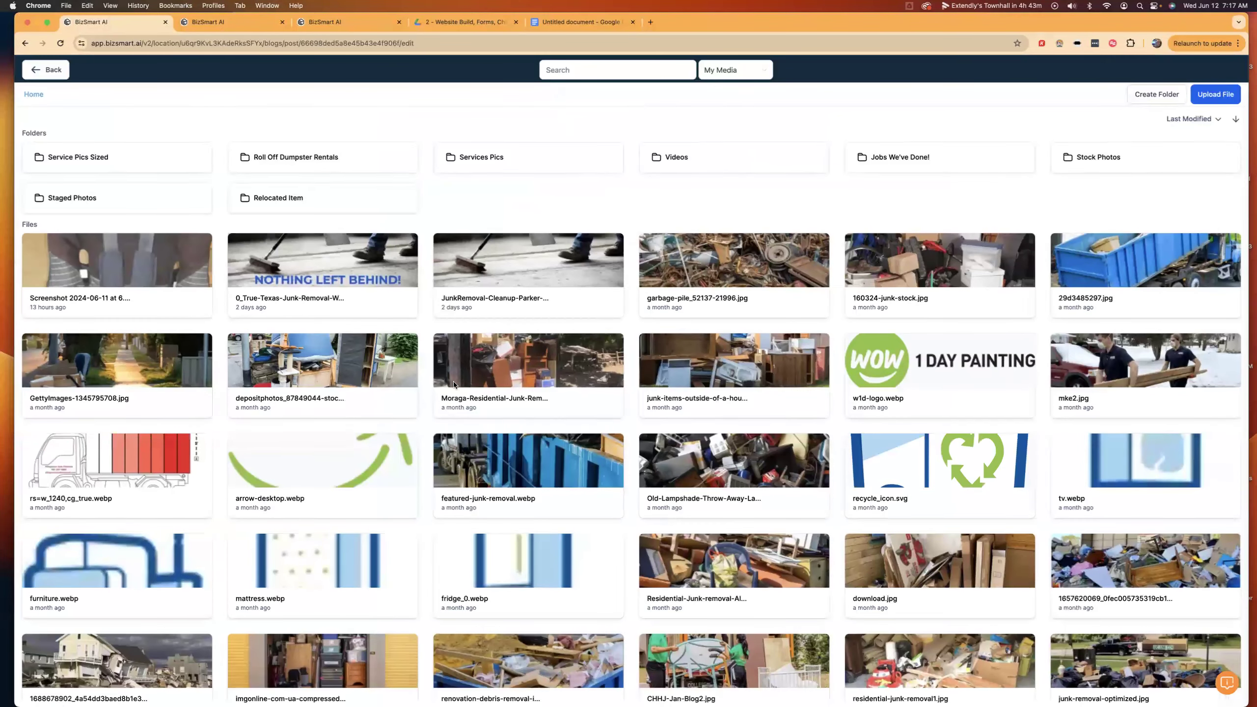
scroll(454, 386, "down", 3)
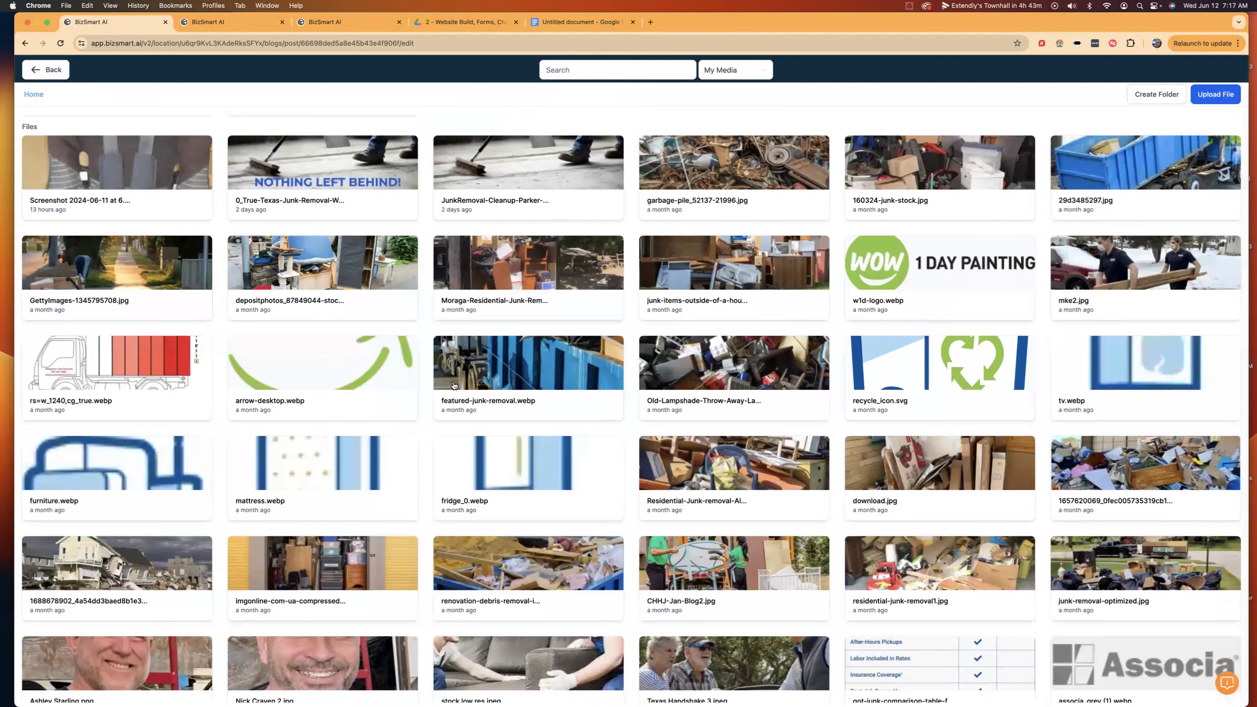
scroll(454, 386, "down", 1)
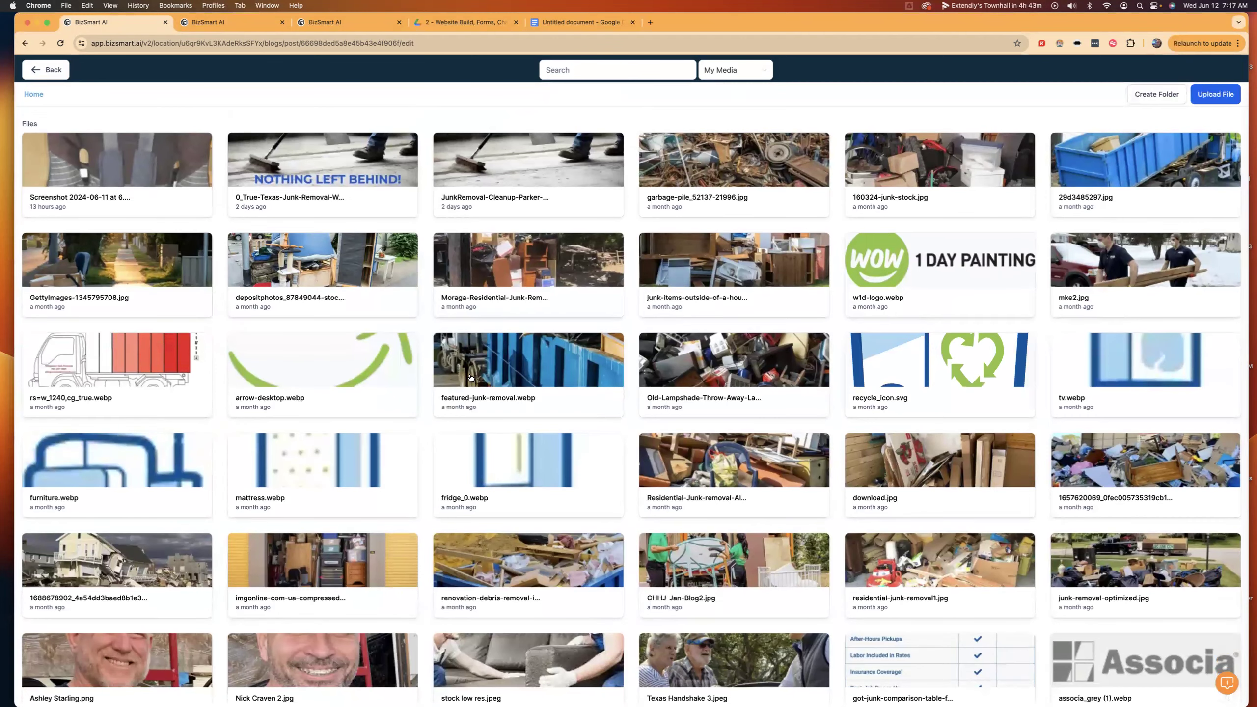
left_click(540, 264)
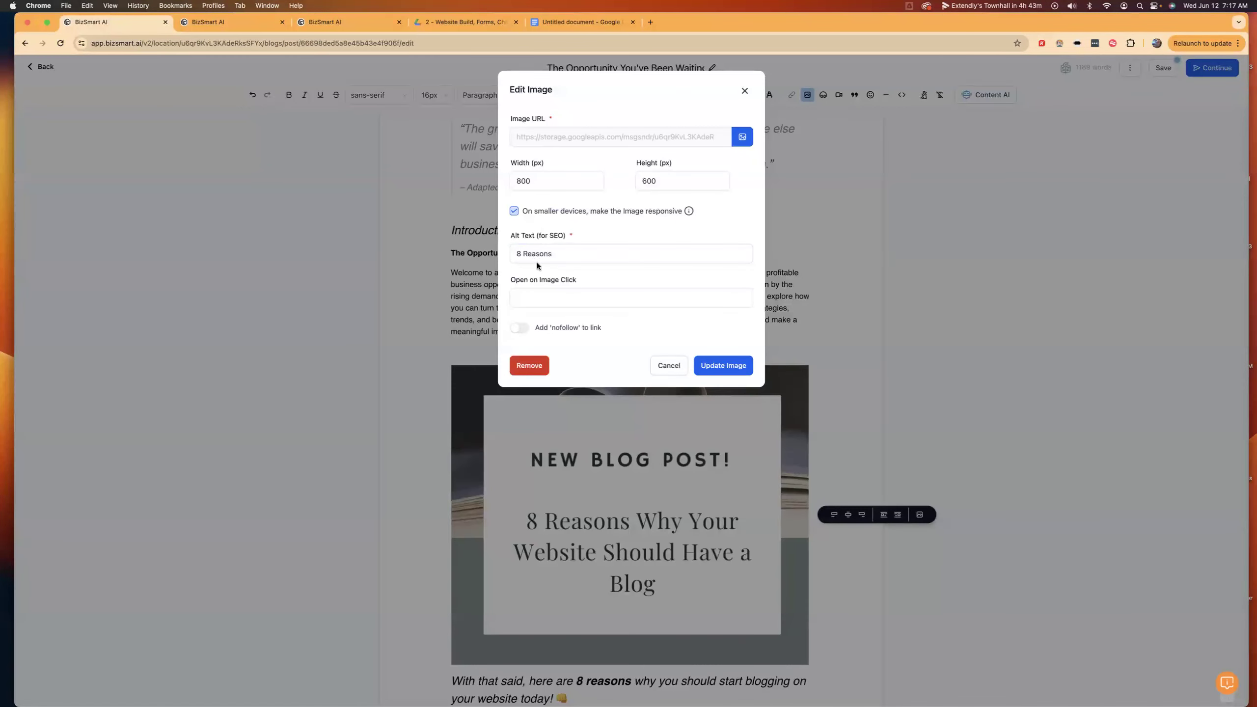
- Replace the image's alt text with "Household Junk To Remove"
triple_click(571, 255)
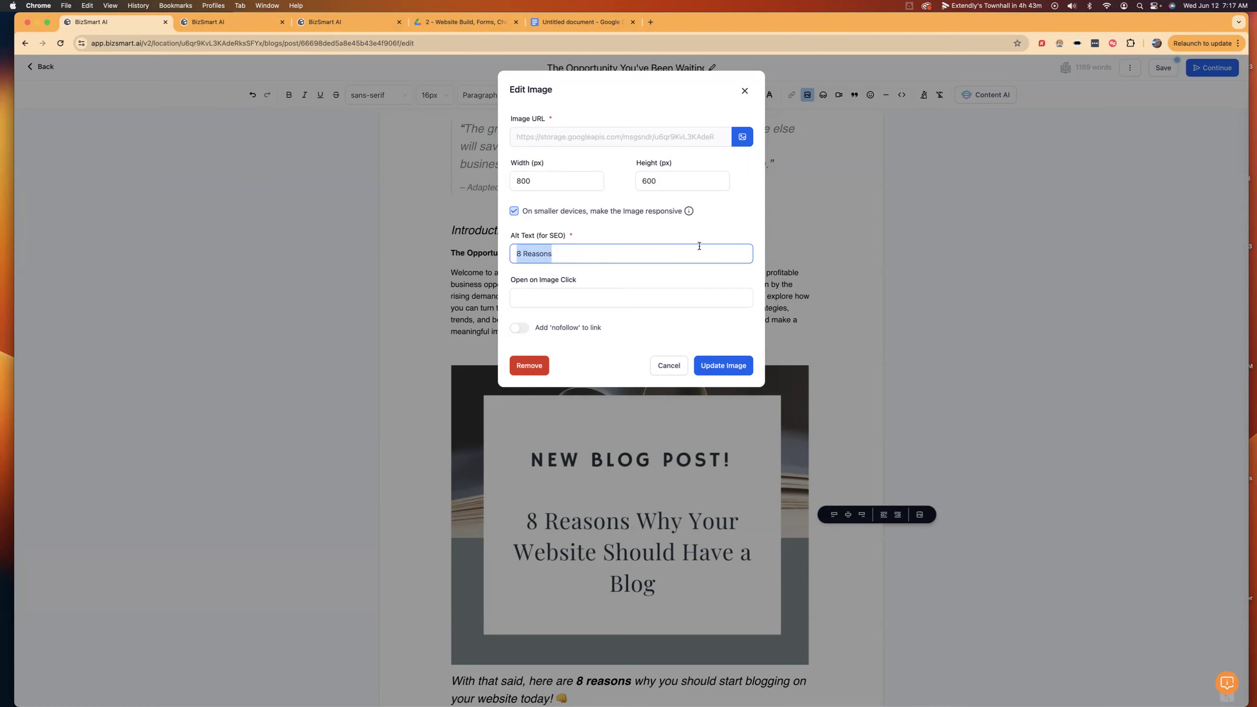
type("Junk")
key("BackSpace")
key("BackSpace")
type("House")
type("ld ")
type("JUnk")
type("nk")
type(" to remo")
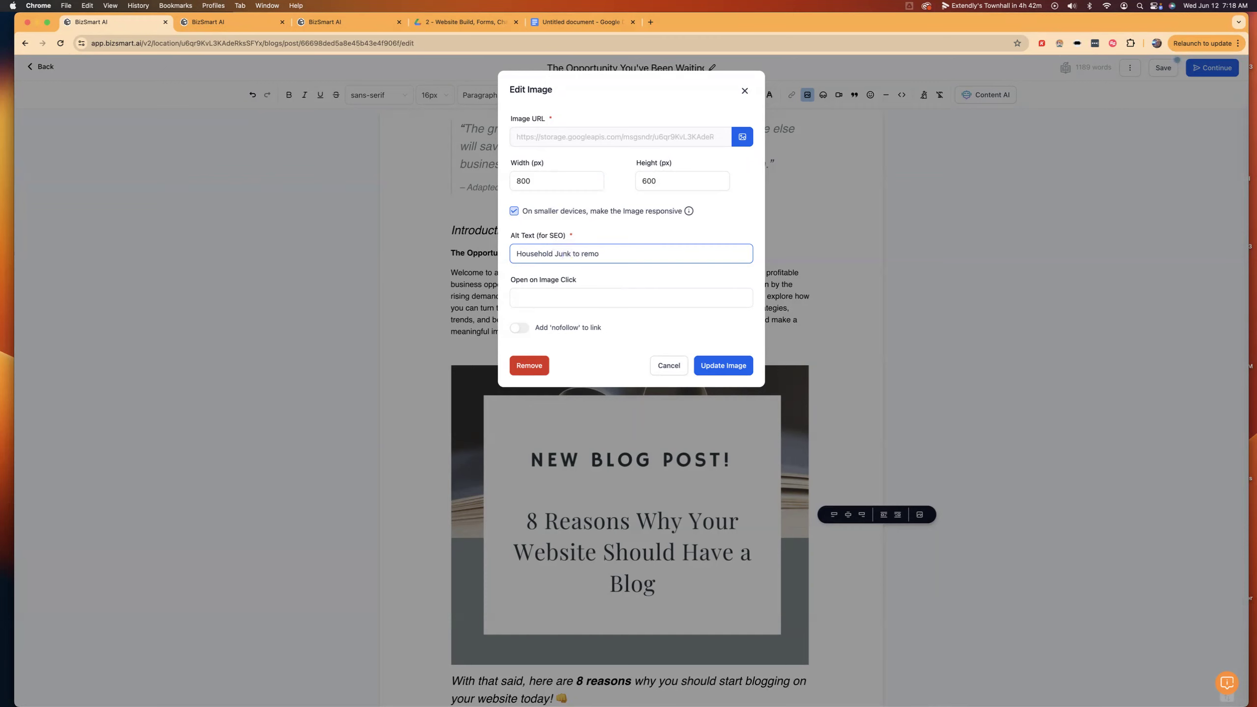
key("BackSpace")
key("BackSpace")
key("BackSpace")
key("BackSpace")
key("BackSpace")
key("BackSpace")
type("To Remov3e")
- Leave the image's click link empty and apply the updated image to the blog post
left_click(559, 298)
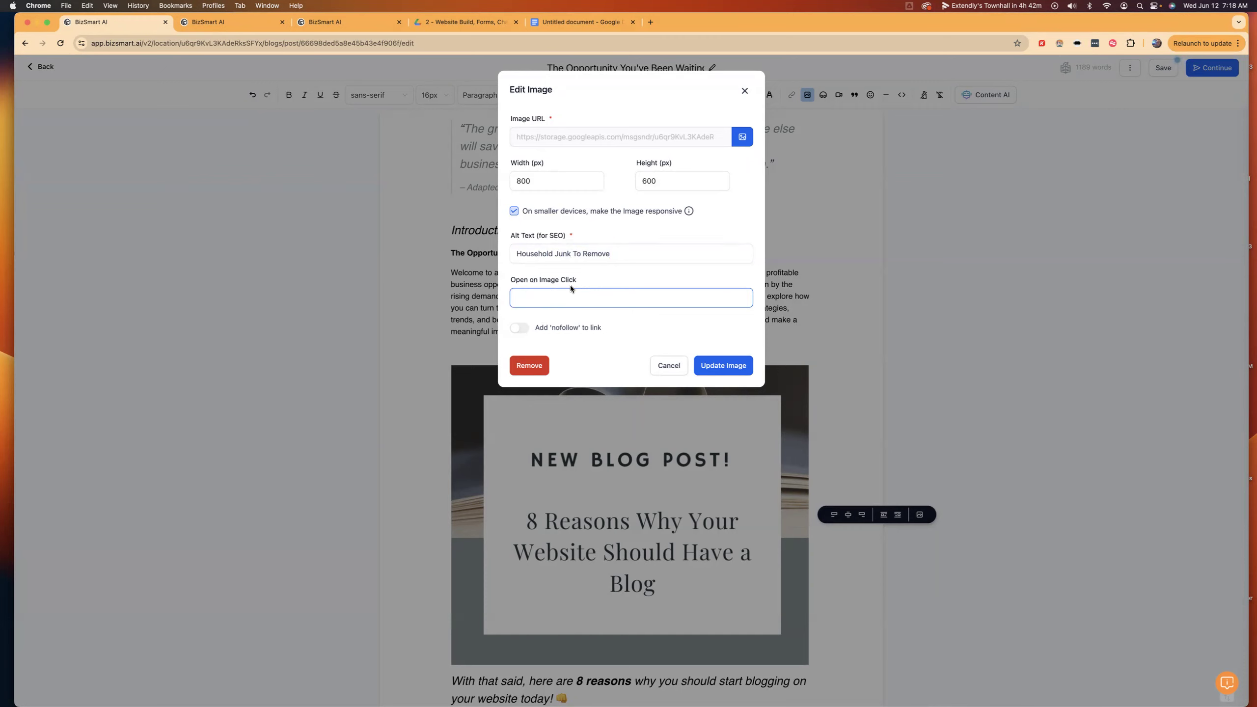
left_click(517, 328)
left_click(523, 304)
left_click(717, 367)
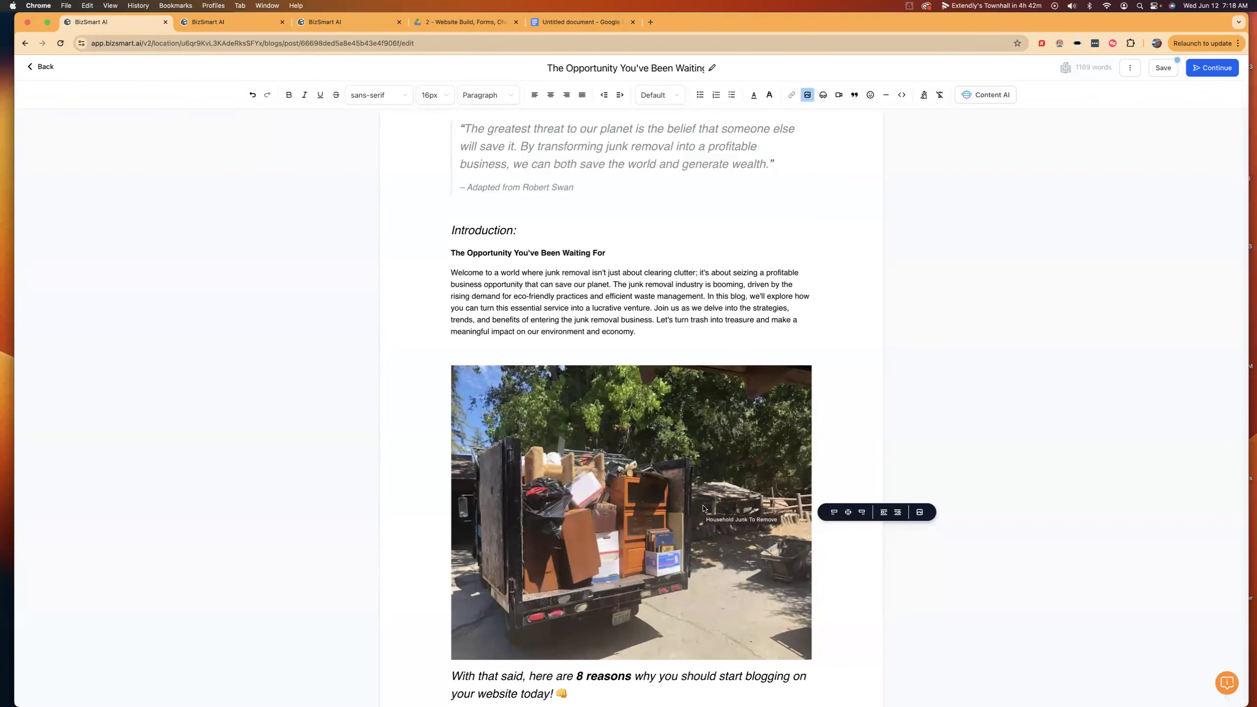
- Look through the template's eight reasons sections below the new image to see which text needs replacing
scroll(703, 508, "down", 3)
scroll(703, 505, "down", 9)
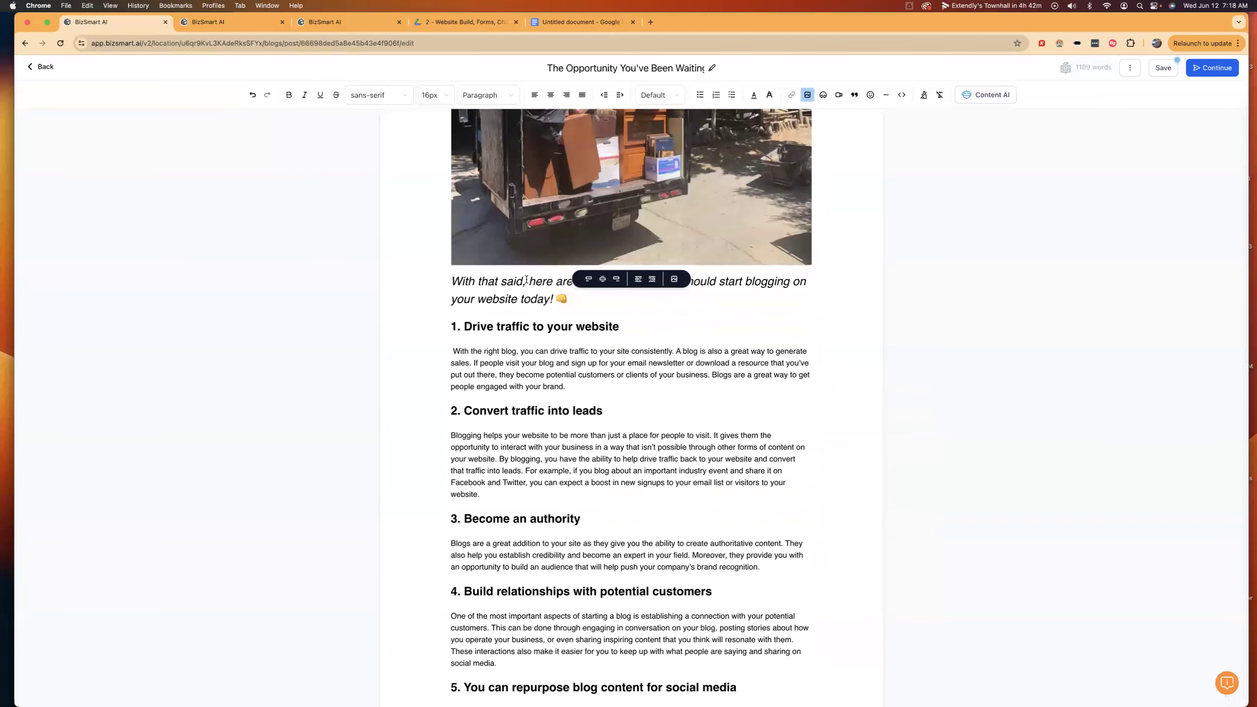
left_click(553, 327)
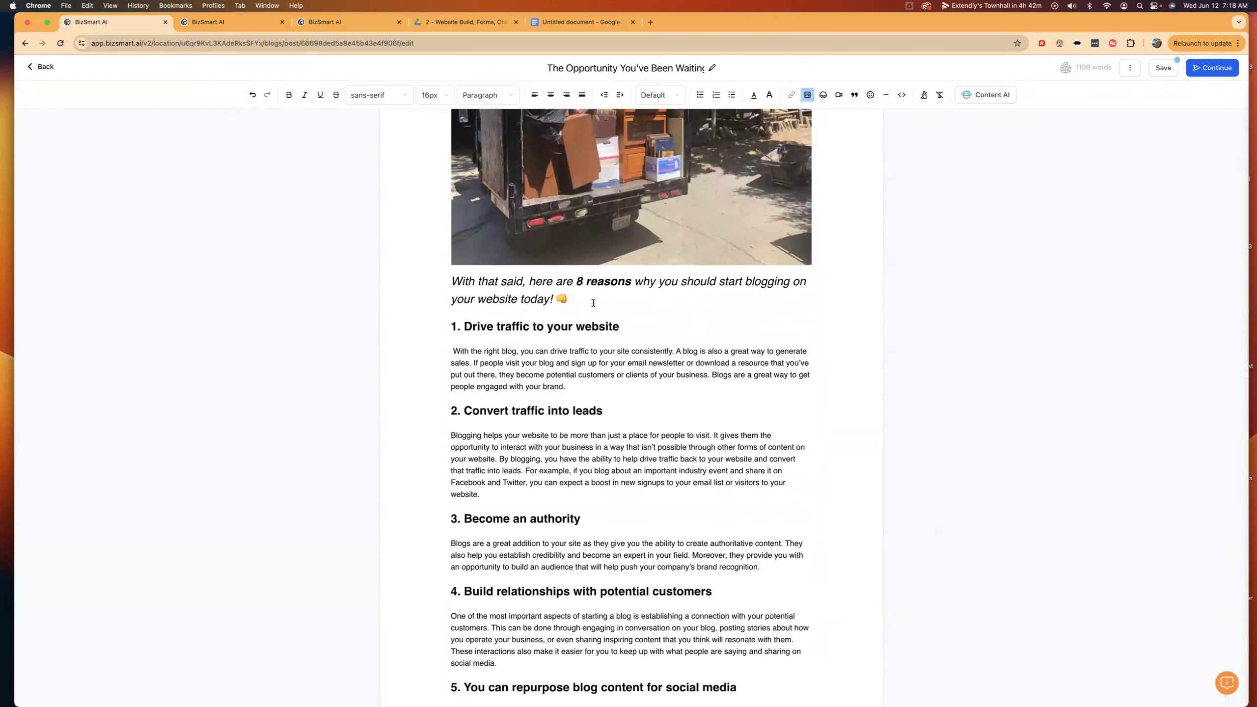
scroll(536, 433, "down", 15)
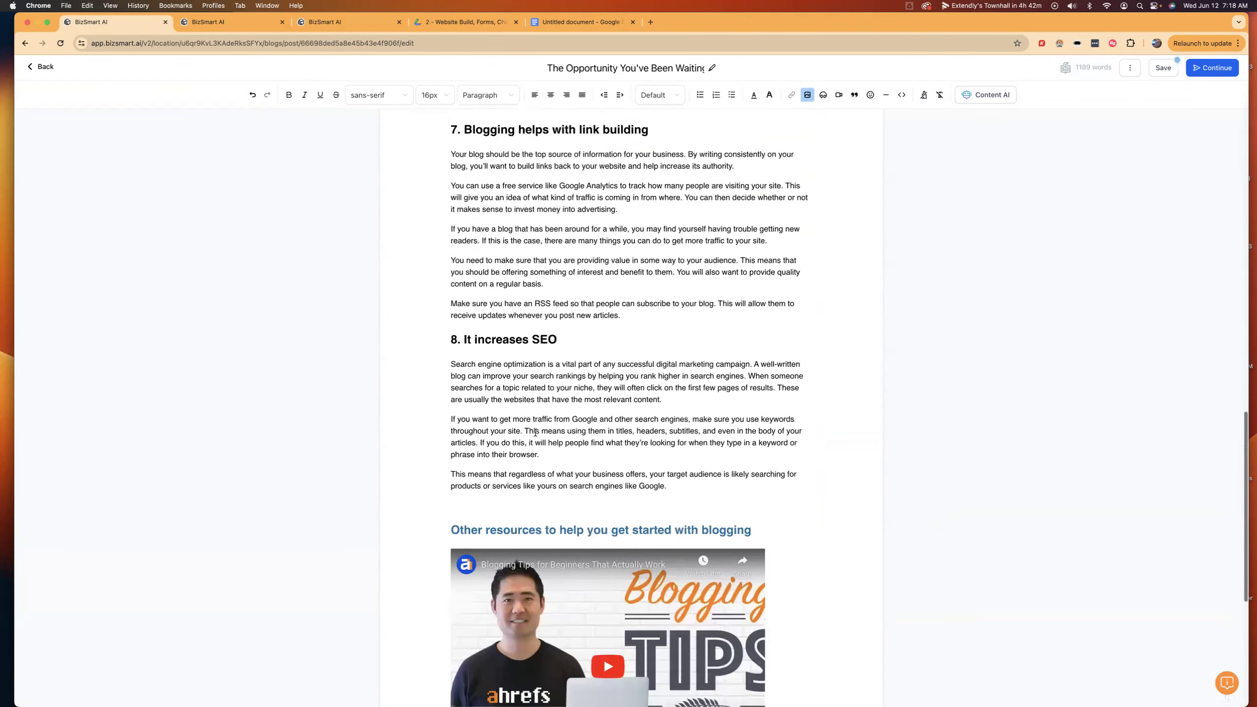
scroll(535, 432, "up", 5)
scroll(536, 432, "up", 15)
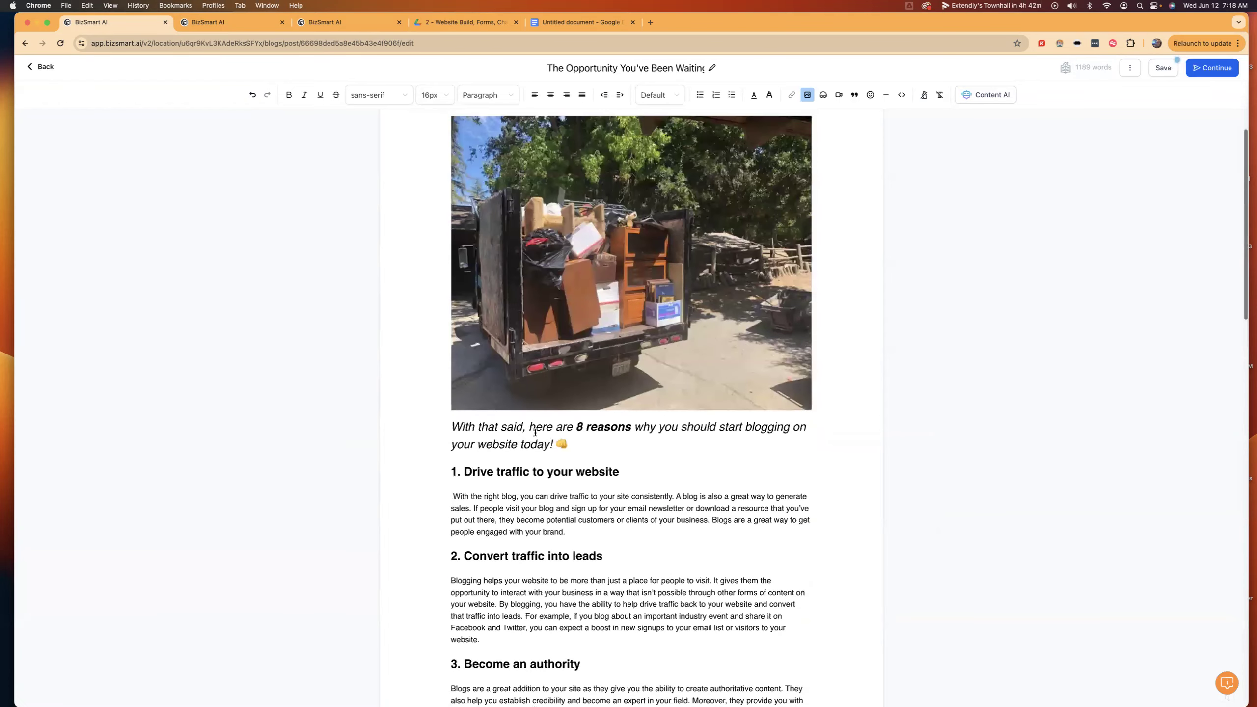
scroll(535, 433, "down", 10)
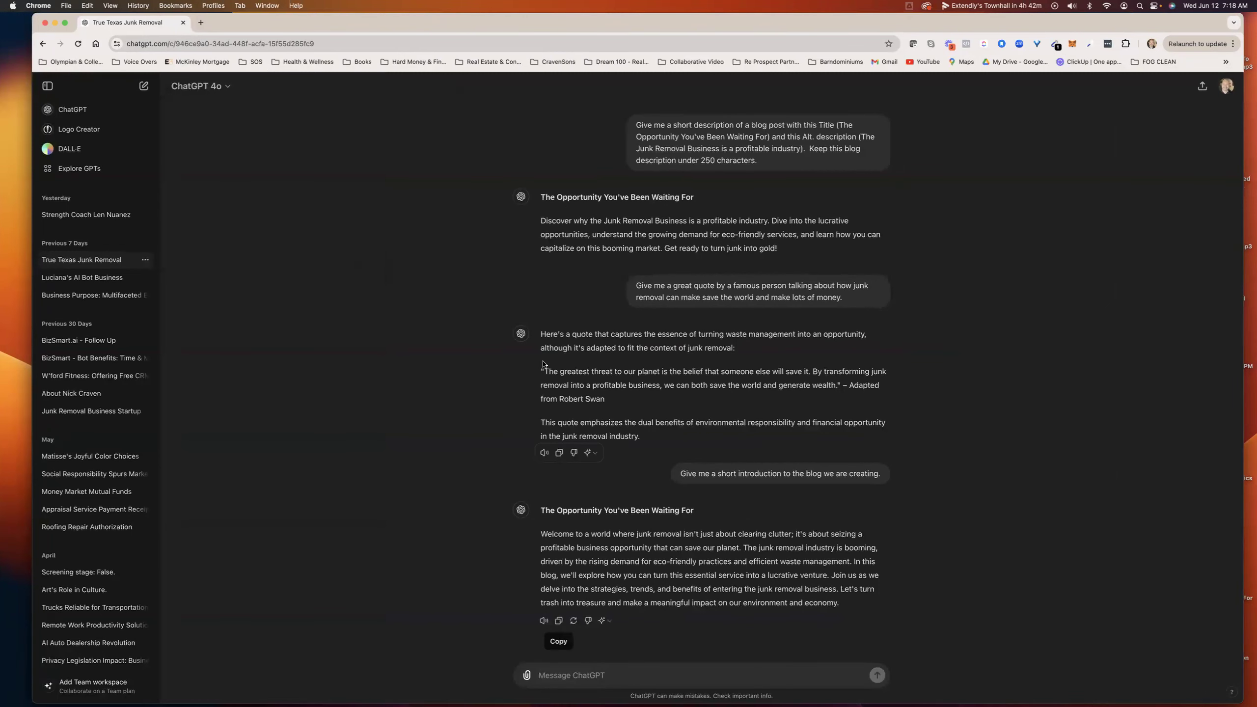
- Switch to ChatGPT and send "Create me an article for this blog we are working on that plays off of the introduction we just made."
left_click(559, 671)
type("Create")
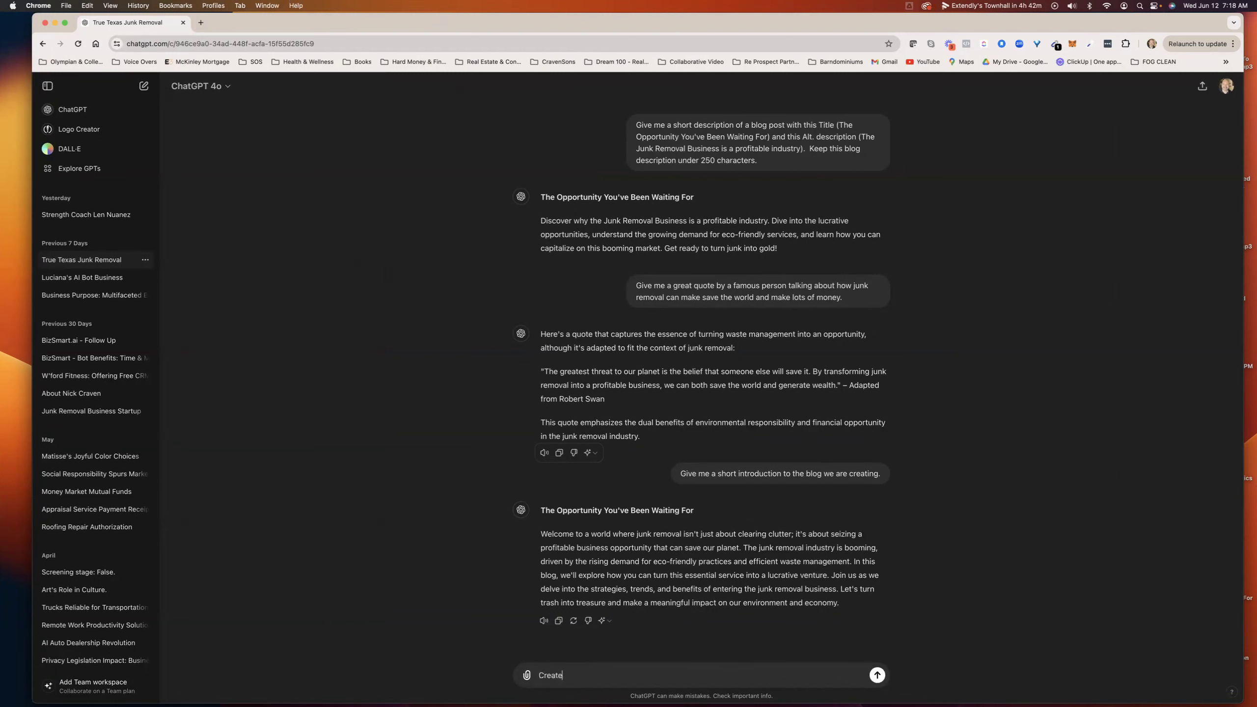
type(" me an article for the blo")
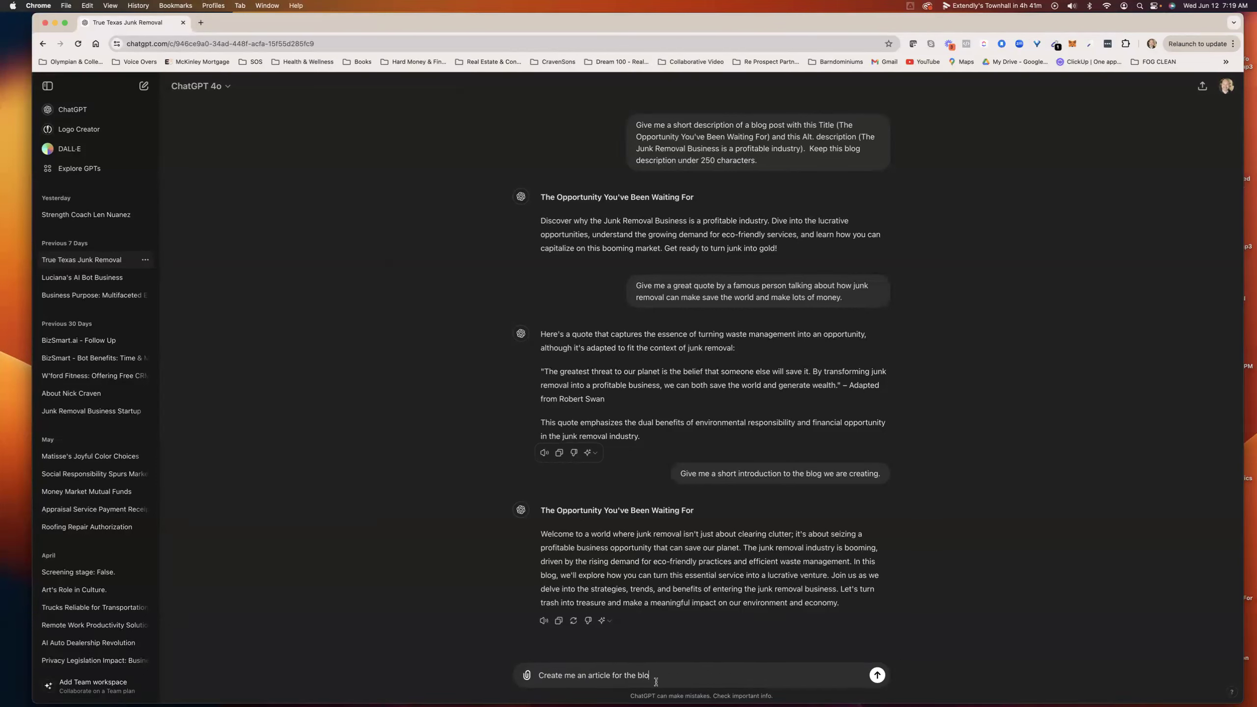
type("gg we are working on")
type("on.")
double_click(594, 676)
double_click(628, 676)
type("this")
type("that plays off of the")
type("ing on that plays off of th")
type("e int")
type("roduction we jus")
type("t")
type(" mae")
key("BackSpace")
type("de.")
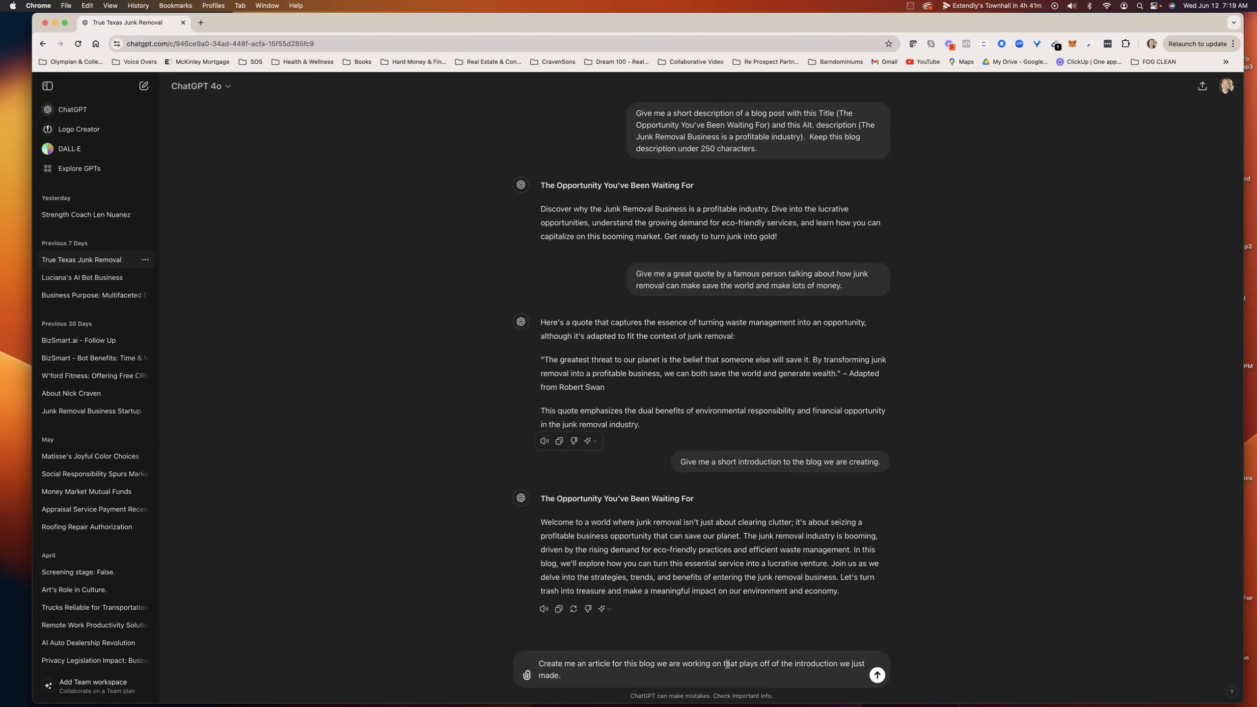
key("Return")
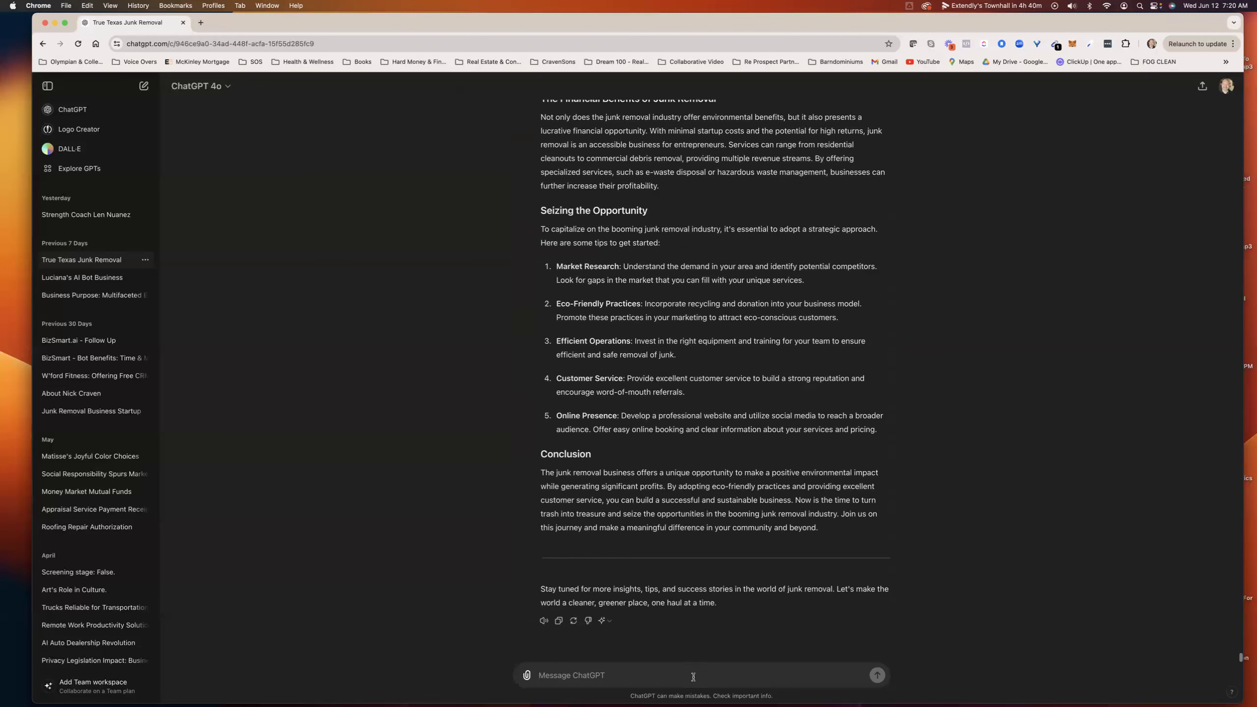
- Review the article ChatGPT generated and copy the whole response
scroll(619, 594, "up", 9)
scroll(505, 517, "down", 7)
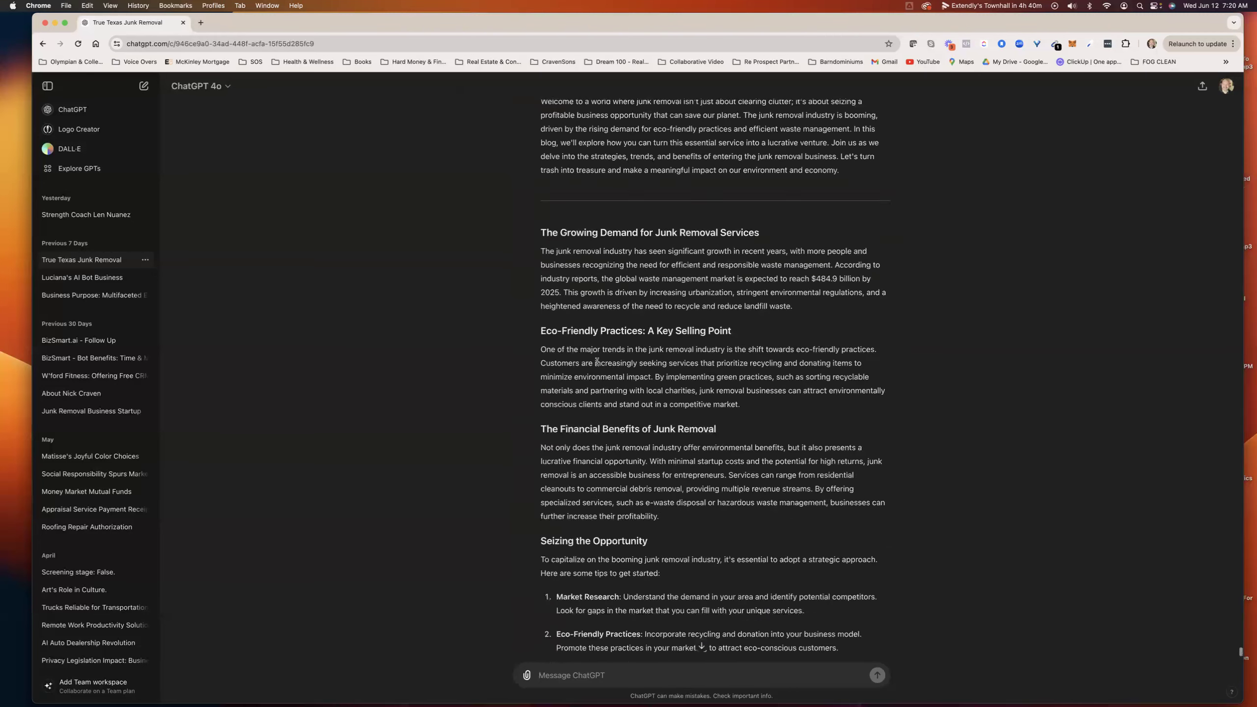
scroll(505, 518, "down", 3)
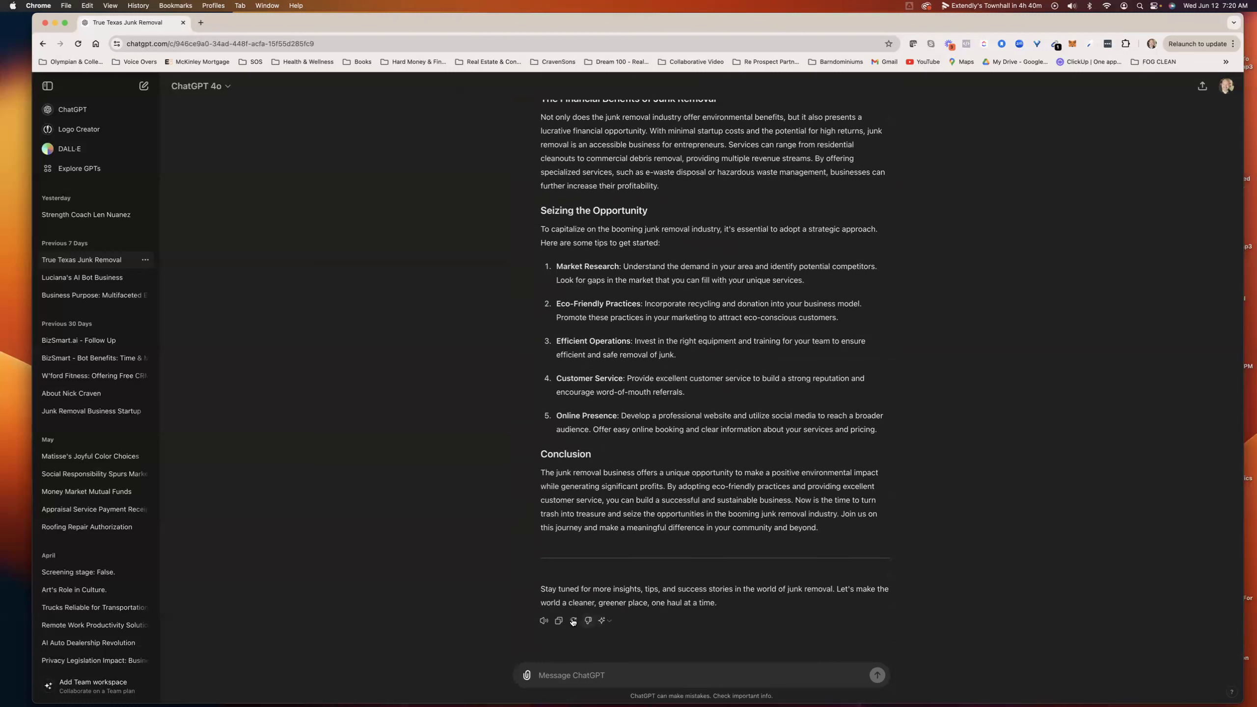
left_click(558, 623)
scroll(623, 438, "up", 15)
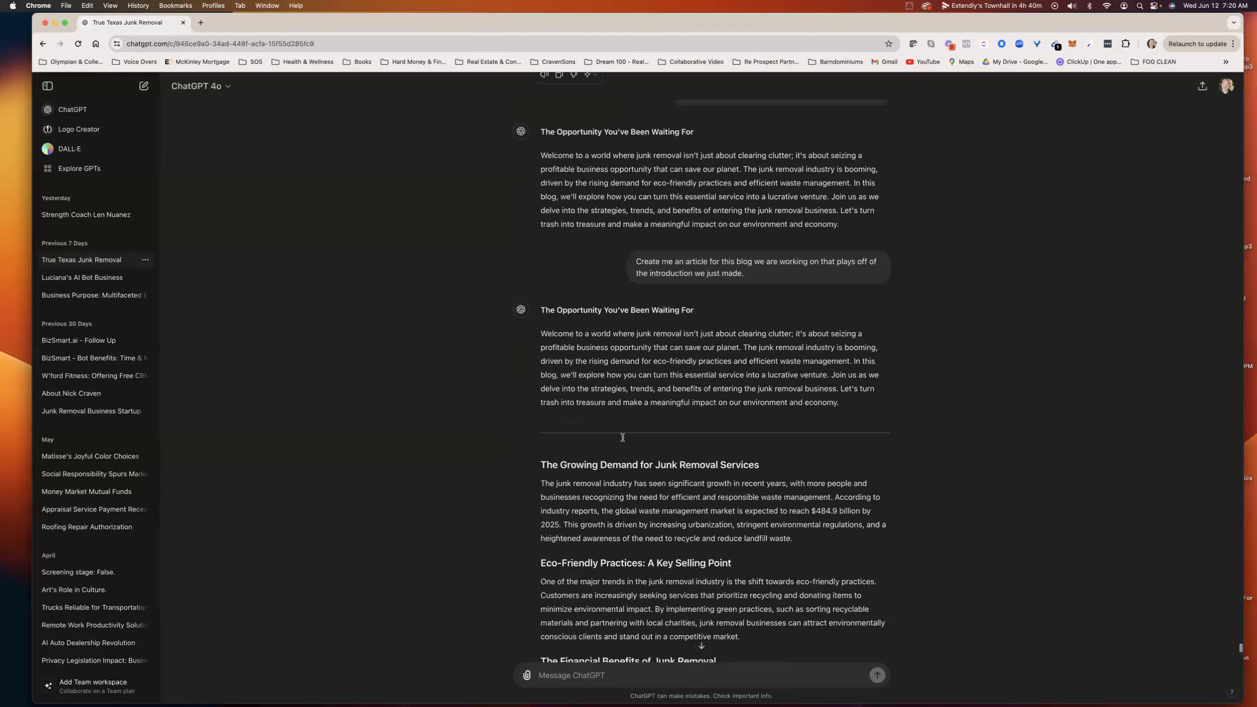
- Delete the template sections from "3. Become an authority" through "8. It increases SEO" in the blog post
scroll(623, 438, "down", 10)
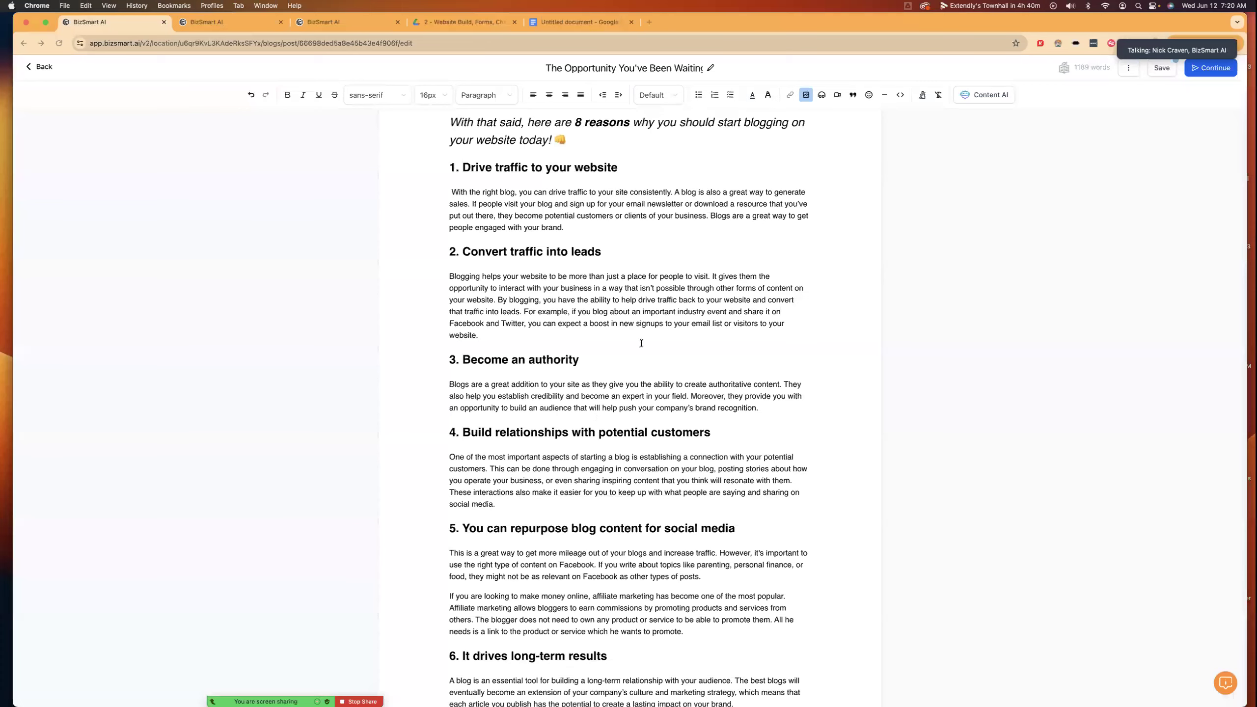
scroll(624, 443, "down", 15)
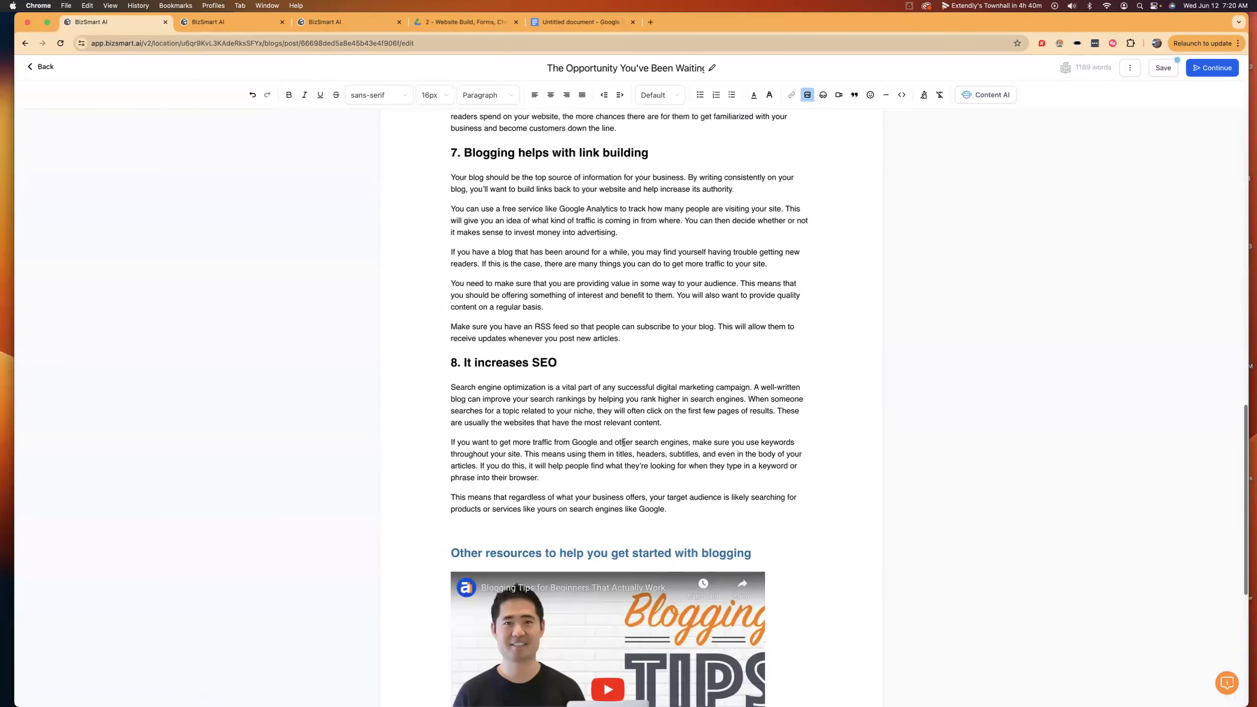
left_click_drag(668, 480, 450, 163)
key("BackSpace")
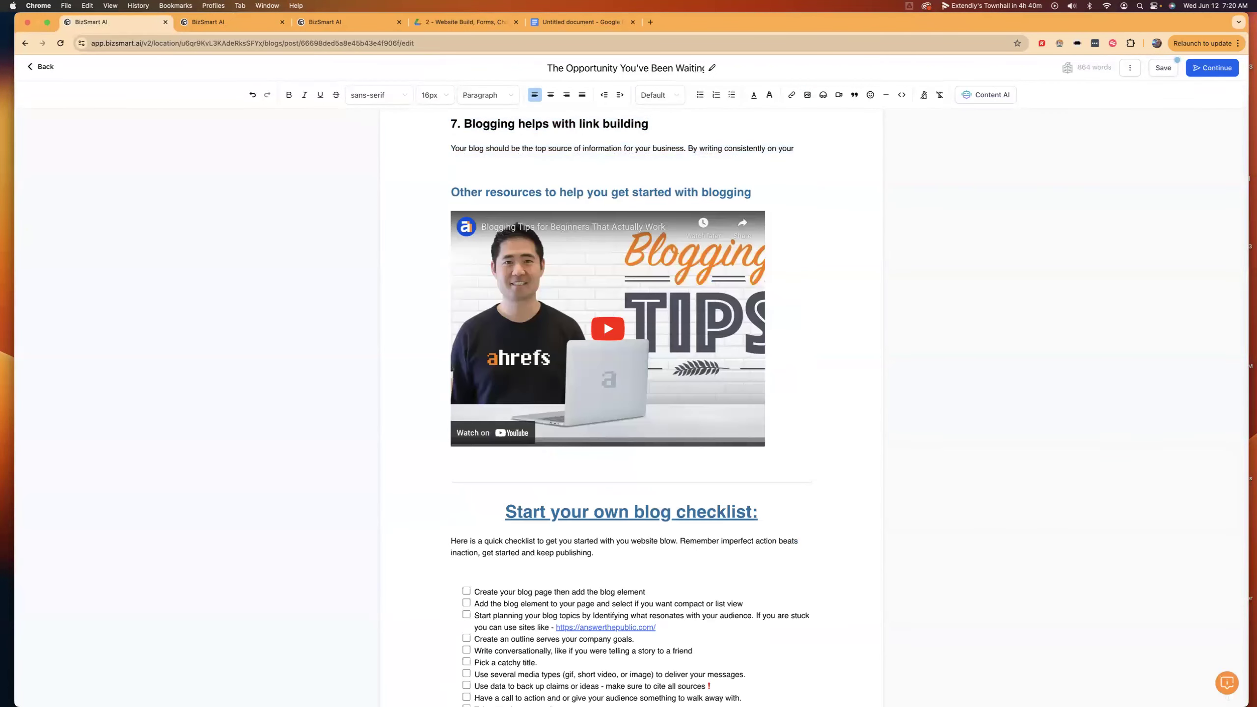
scroll(614, 393, "up", 15)
scroll(614, 392, "down", 5)
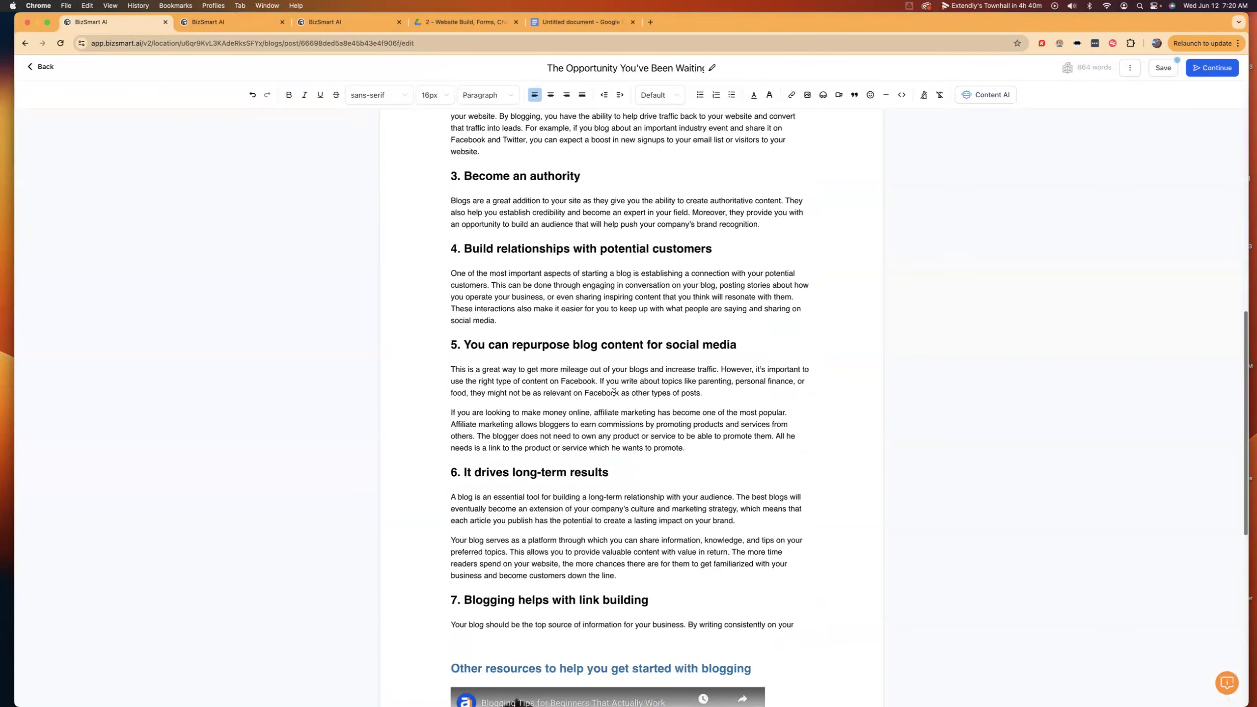
left_click_drag(799, 617, 432, 183)
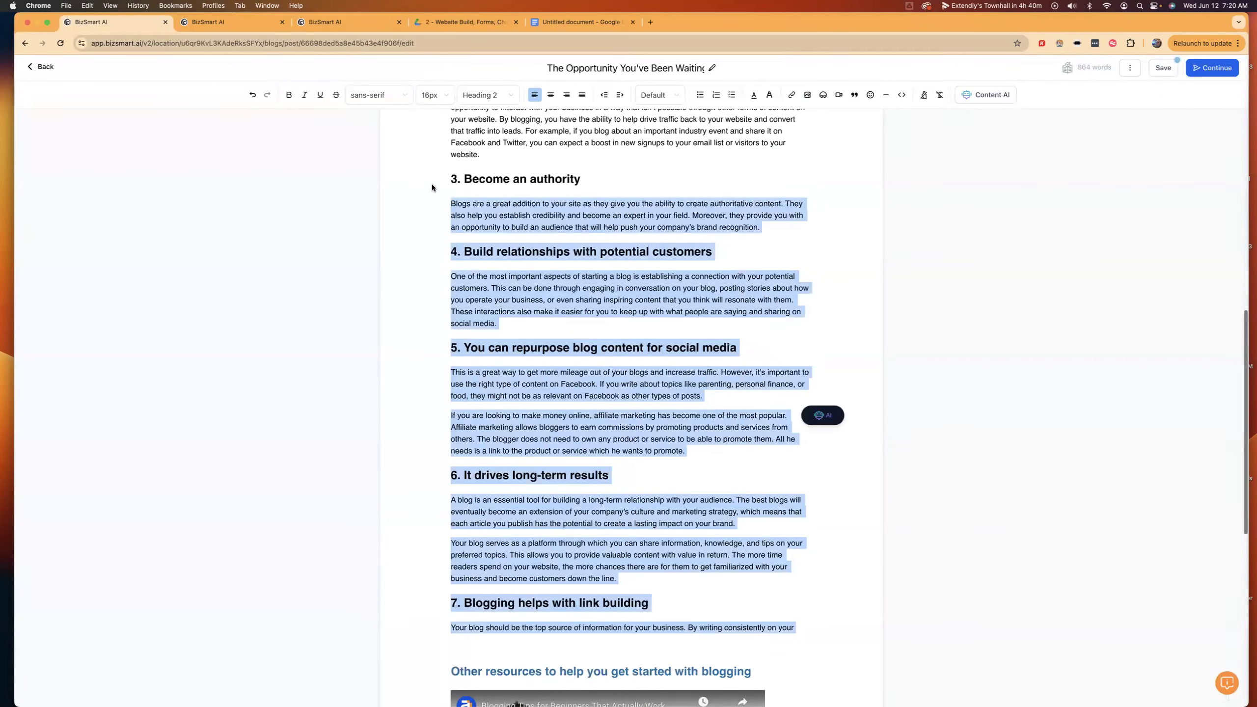
key("BackSpace")
- Replace the remaining template reasons 1 and 2 with the article copied from ChatGPT
scroll(485, 461, "up", 6)
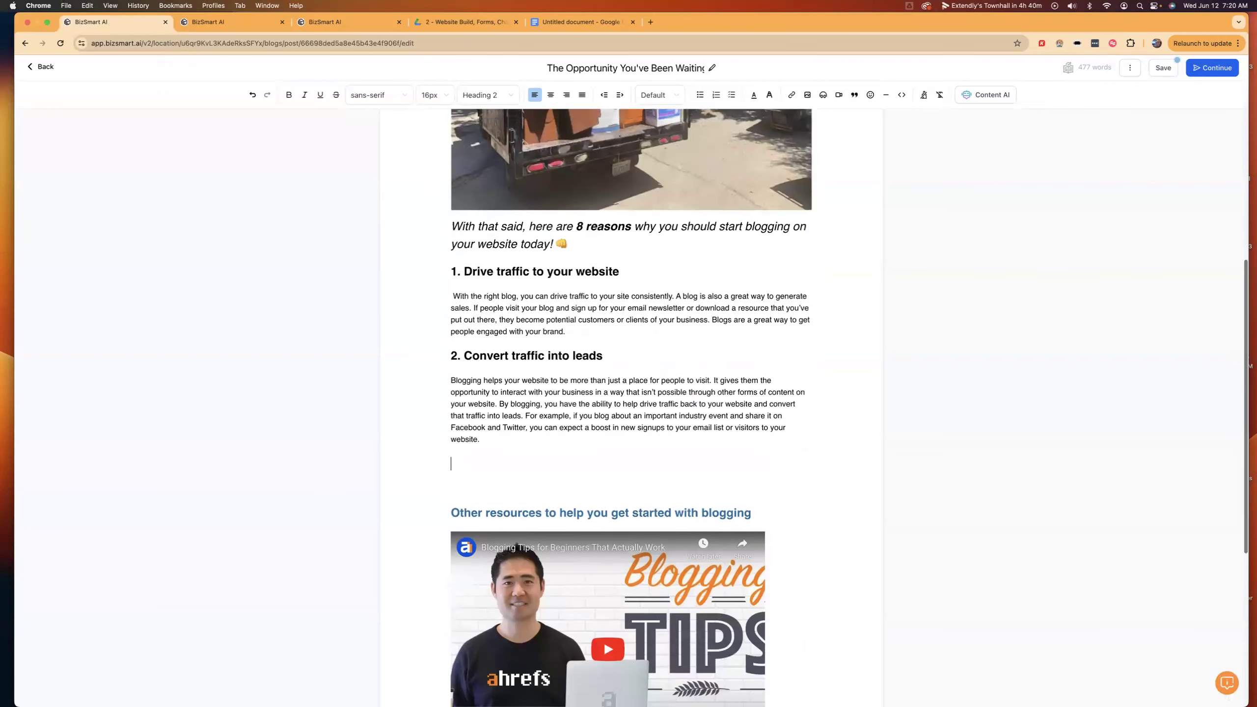
left_click_drag(485, 462, 417, 290)
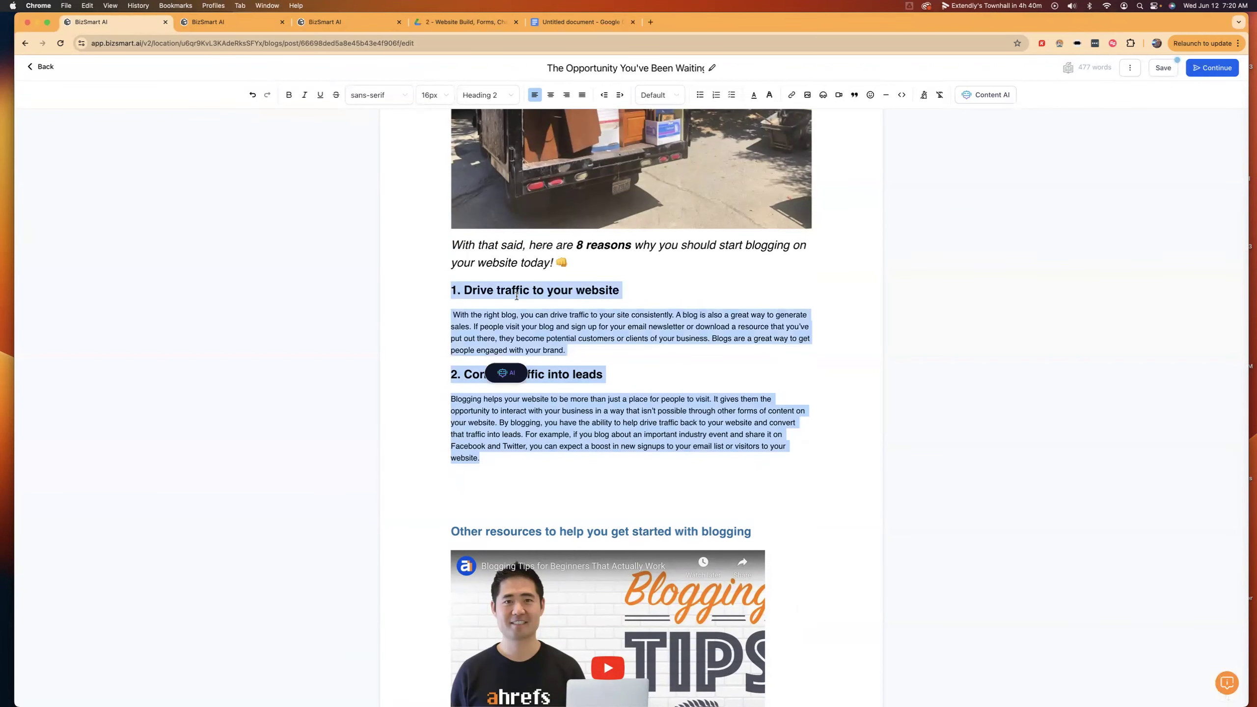
key("super+v")
scroll(526, 361, "up", 5)
scroll(526, 361, "up", 2)
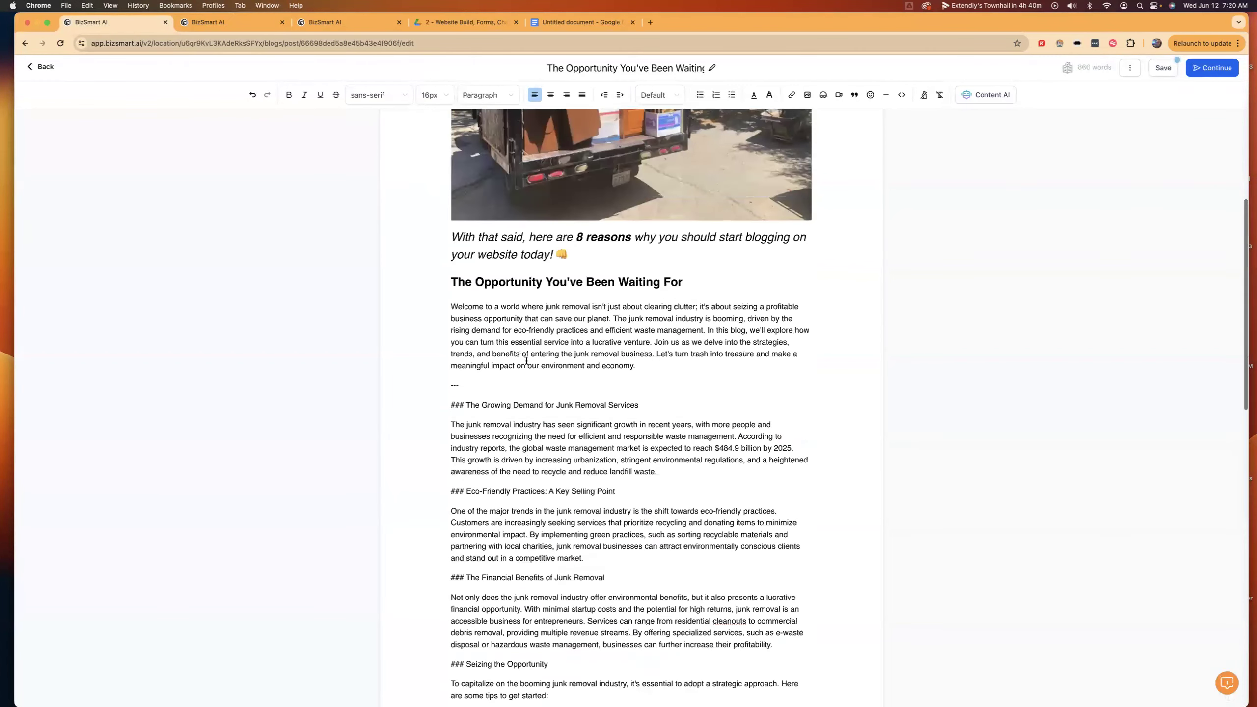
- Remove the ### marks in front of the heading "The Growing Demand for Junk Removal Services"
left_click(464, 404)
left_click_drag(465, 404, 455, 404)
left_click(591, 405)
key("BackSpace")
key("BackSpace")
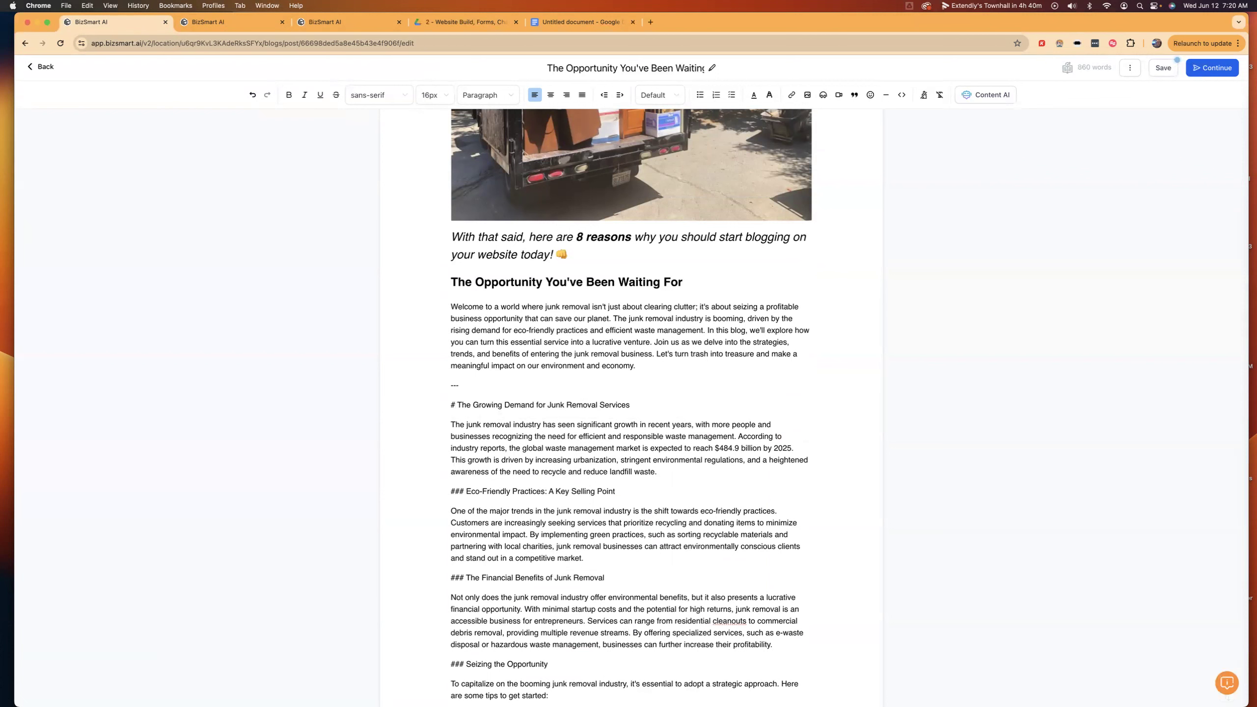
key("BackSpace")
key("Delete")
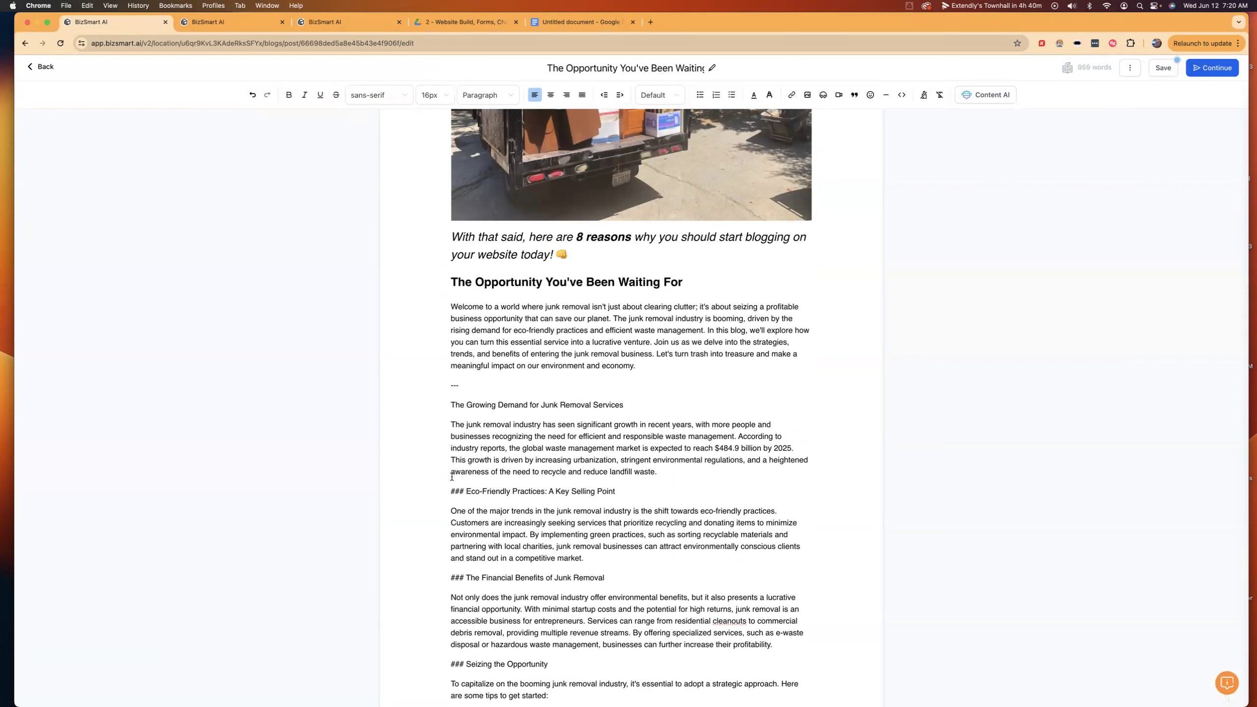
scroll(469, 489, "down", 1)
scroll(460, 411, "up", 1)
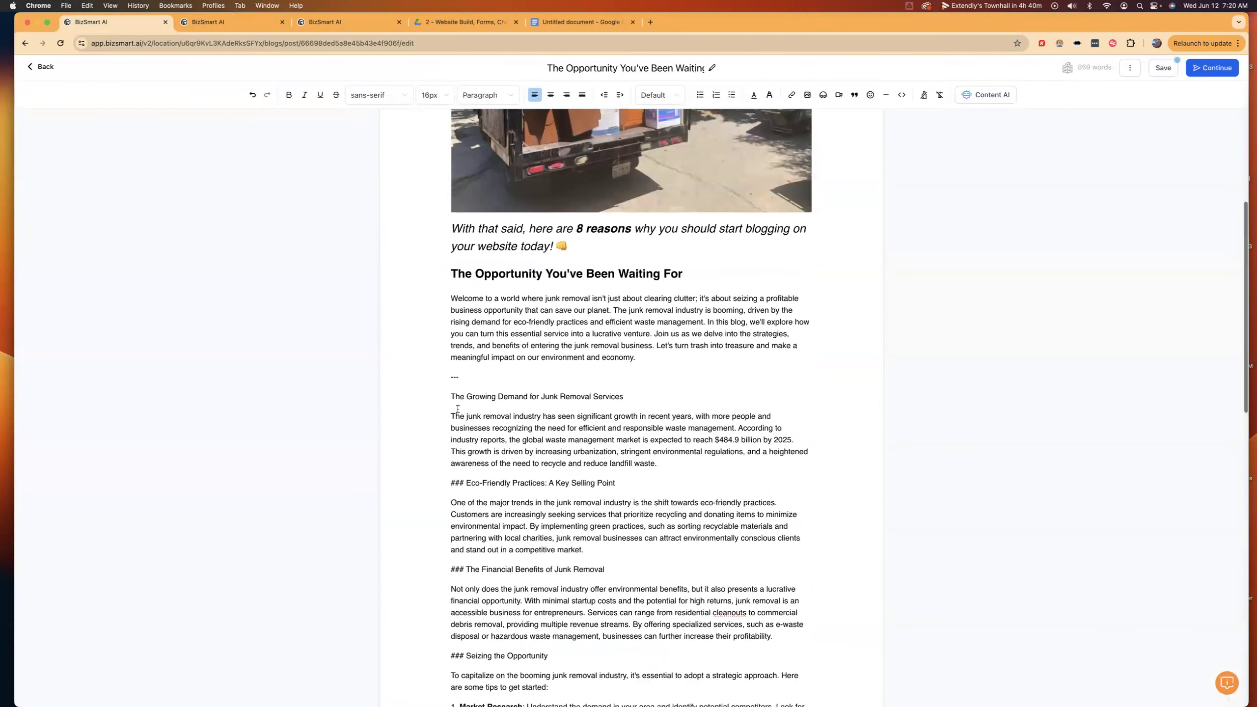
- Remove the ### marks from the Eco-Friendly Practices, The Financial Benefits of Junk Removal and Seizing the Opportunity headings
left_click_drag(465, 484, 444, 480)
key("BackSpace")
scroll(460, 520, "down", 1)
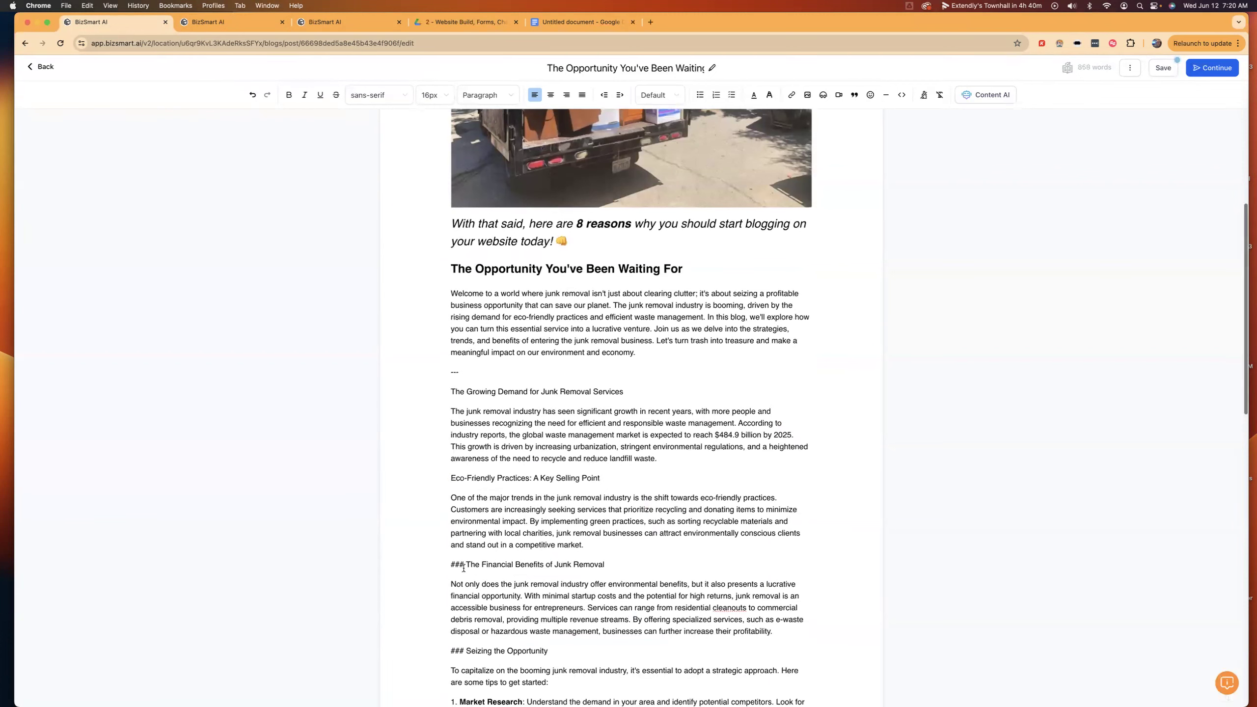
mouse_move(465, 568)
left_mouse_down()
mouse_move(441, 566)
mouse_move(446, 554)
left_mouse_up()
key("BackSpace")
scroll(445, 564, "down", 3)
left_click(465, 554)
key("BackSpace")
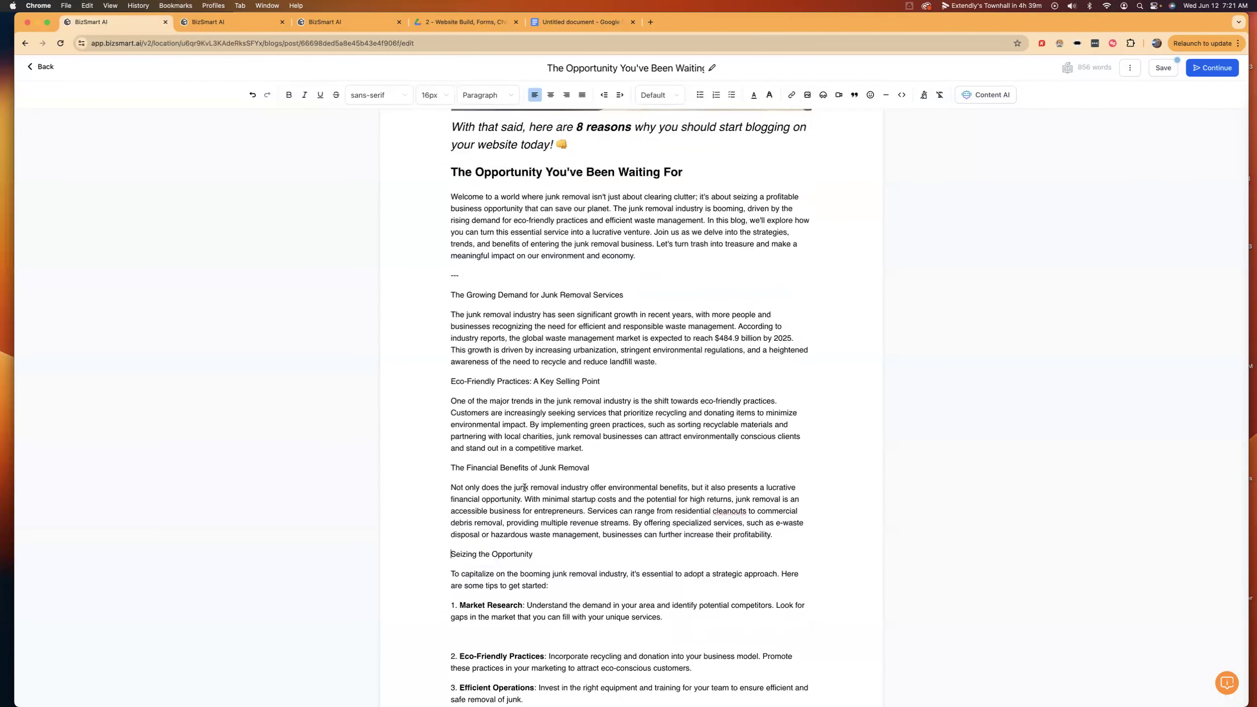
- Make the four article headings bold, from "The Growing Demand for Junk Removal Services" through "Seizing the Opportunity"
triple_click(461, 291)
key("super+b")
triple_click(476, 382)
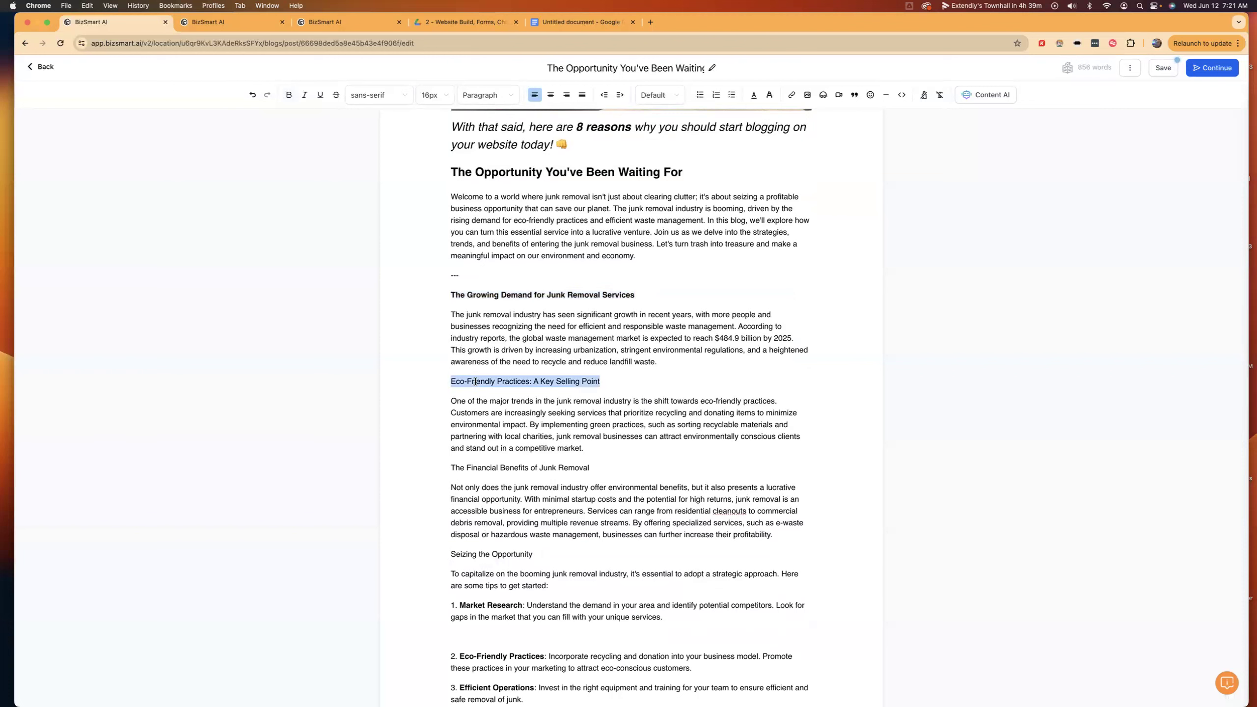
key("super+b")
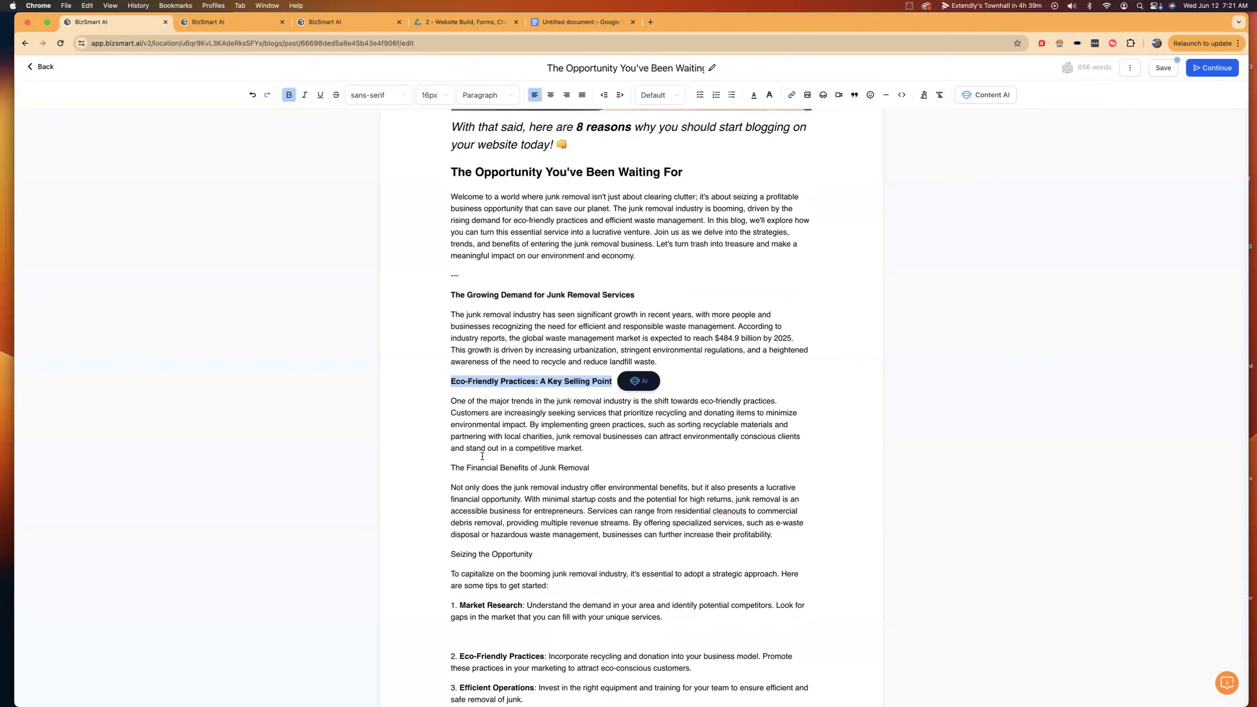
triple_click(485, 468)
key("super+b")
scroll(482, 461, "down", 2)
double_click(483, 453)
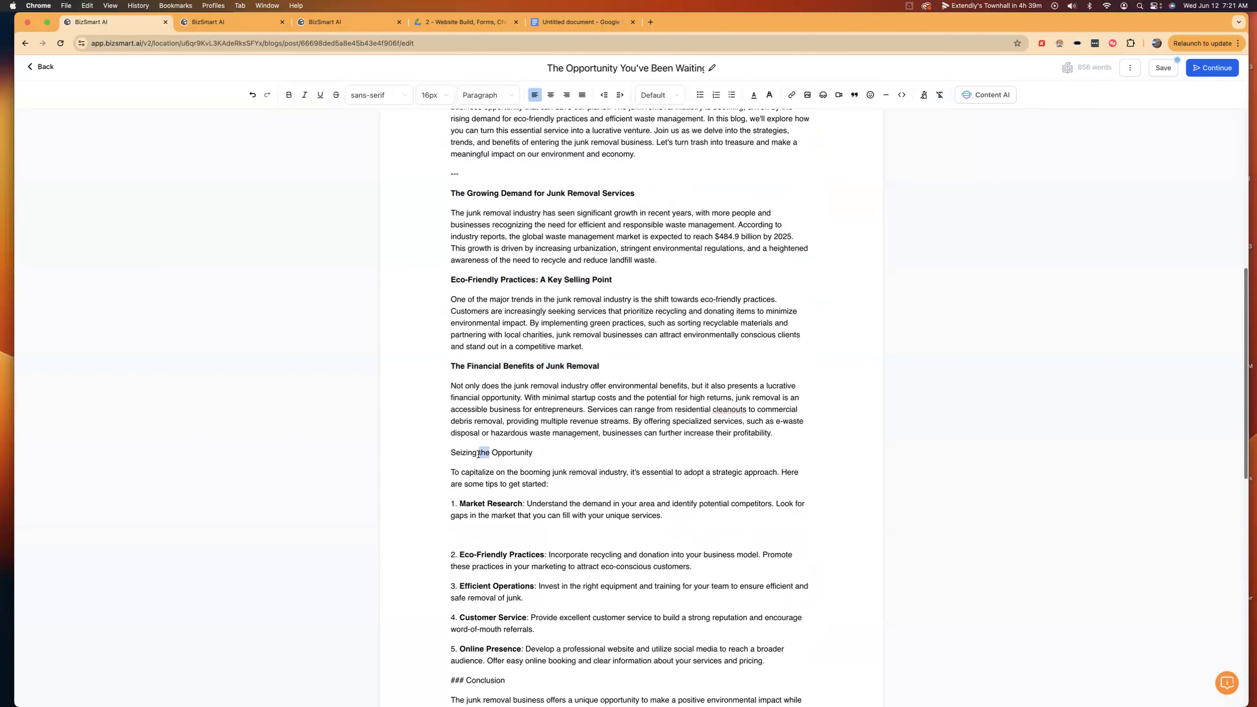
triple_click(479, 454)
key("super+b")
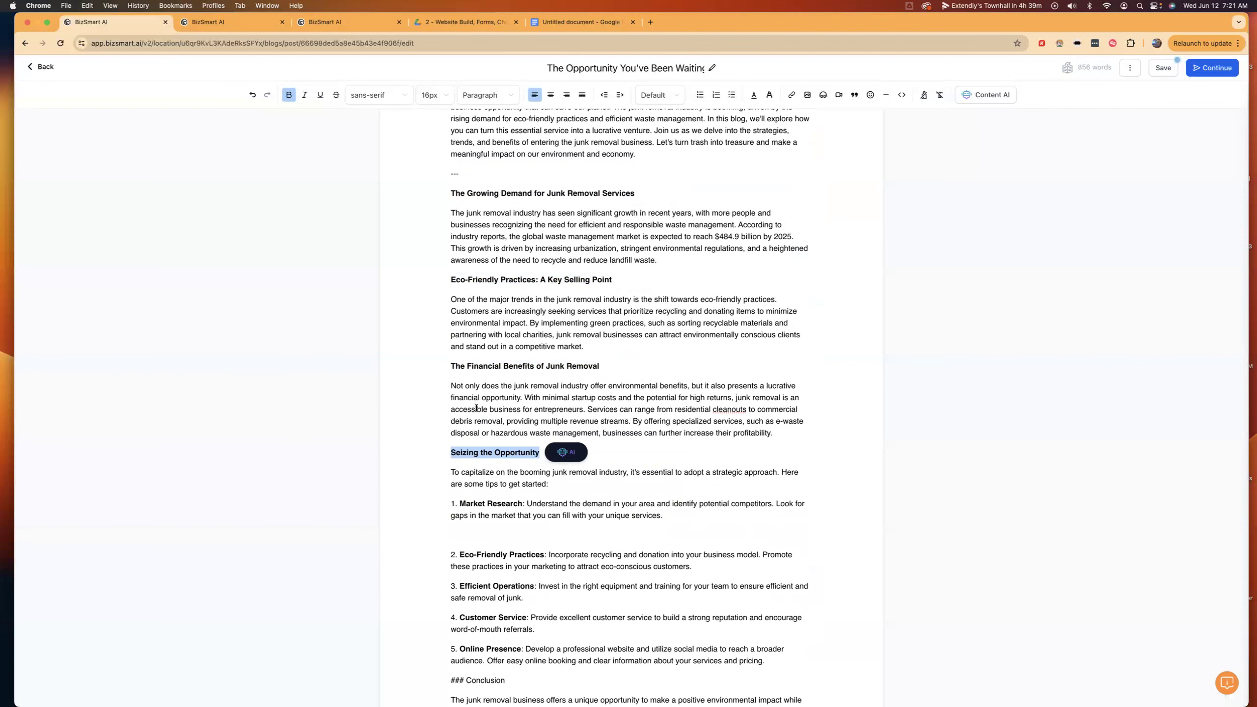
- Remove the ### marks from the Conclusion heading and make it bold
scroll(525, 456, "down", 2)
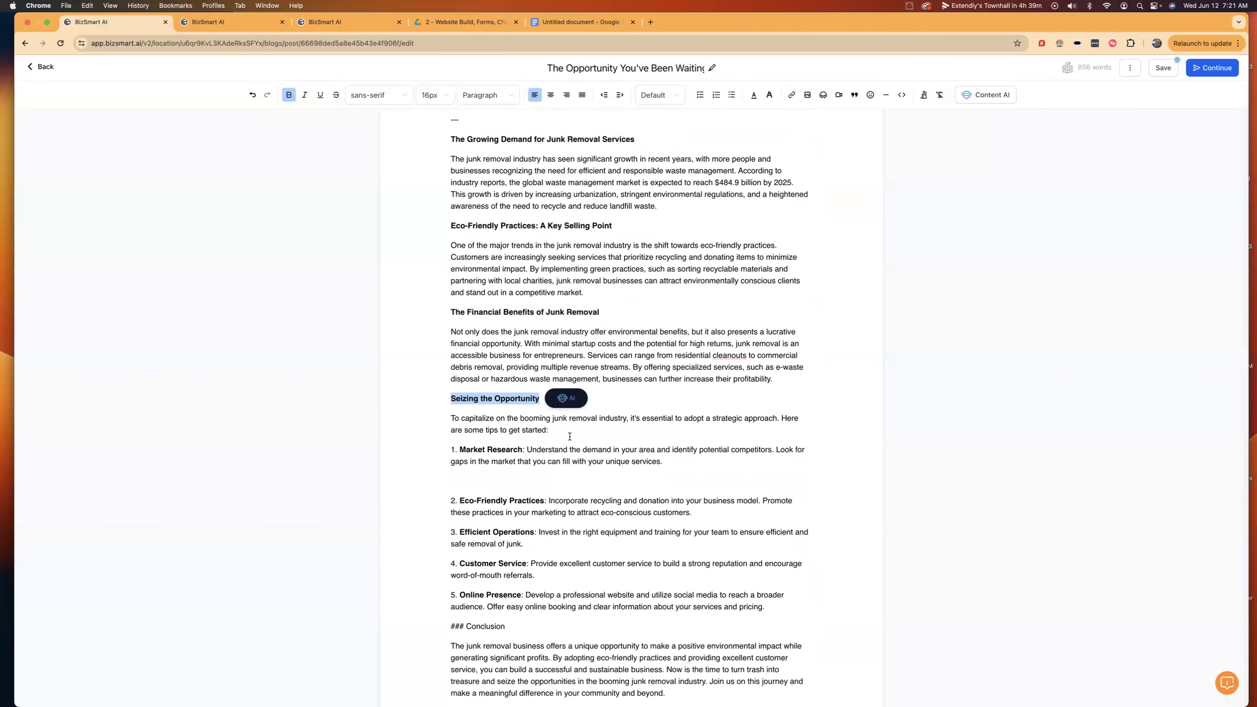
scroll(472, 431, "down", 4)
left_click_drag(464, 438, 437, 441)
key("BackSpace")
key("Delete")
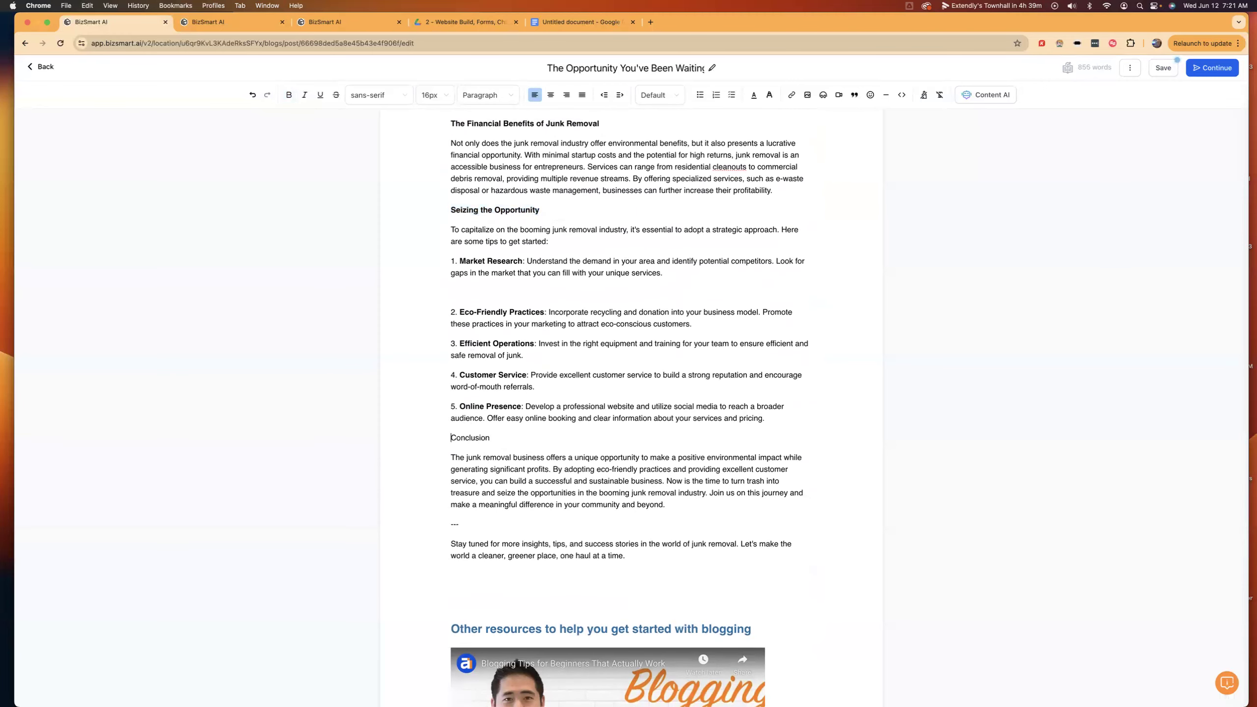
double_click(467, 436)
key("super+b")
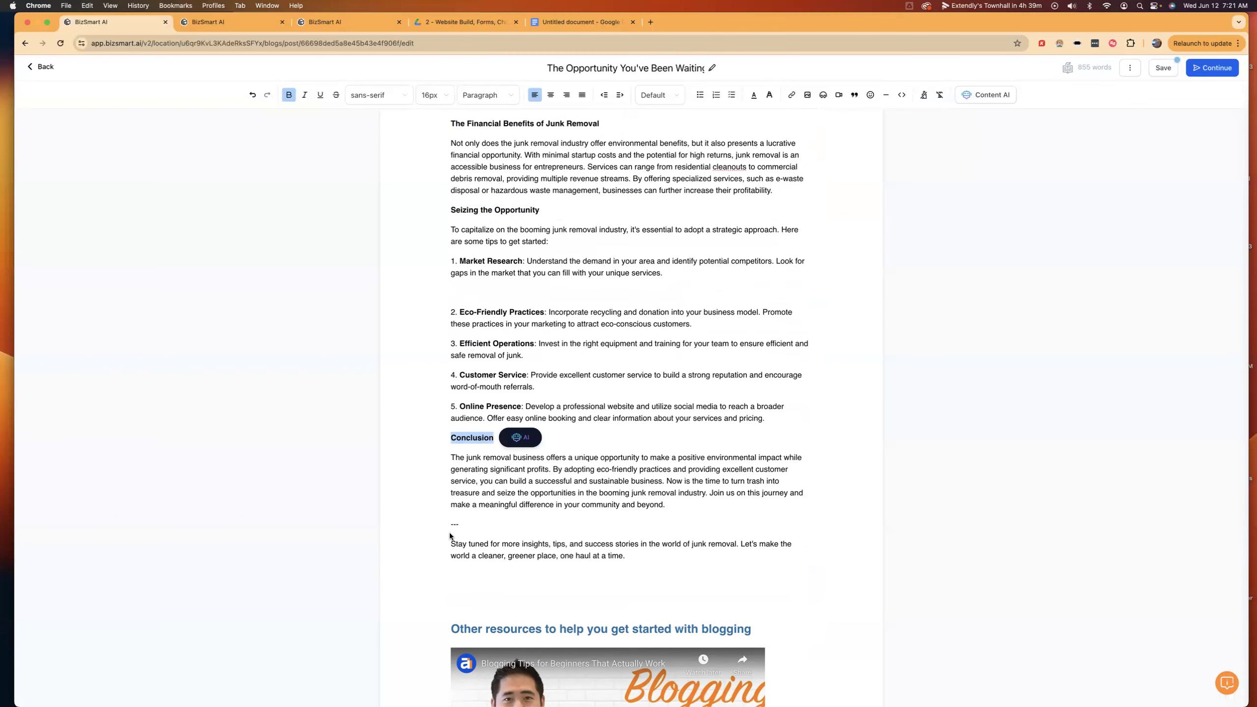
- Review the post around the introduction, the truck image and the template's "8 reasons" sentence
scroll(513, 526, "up", 10)
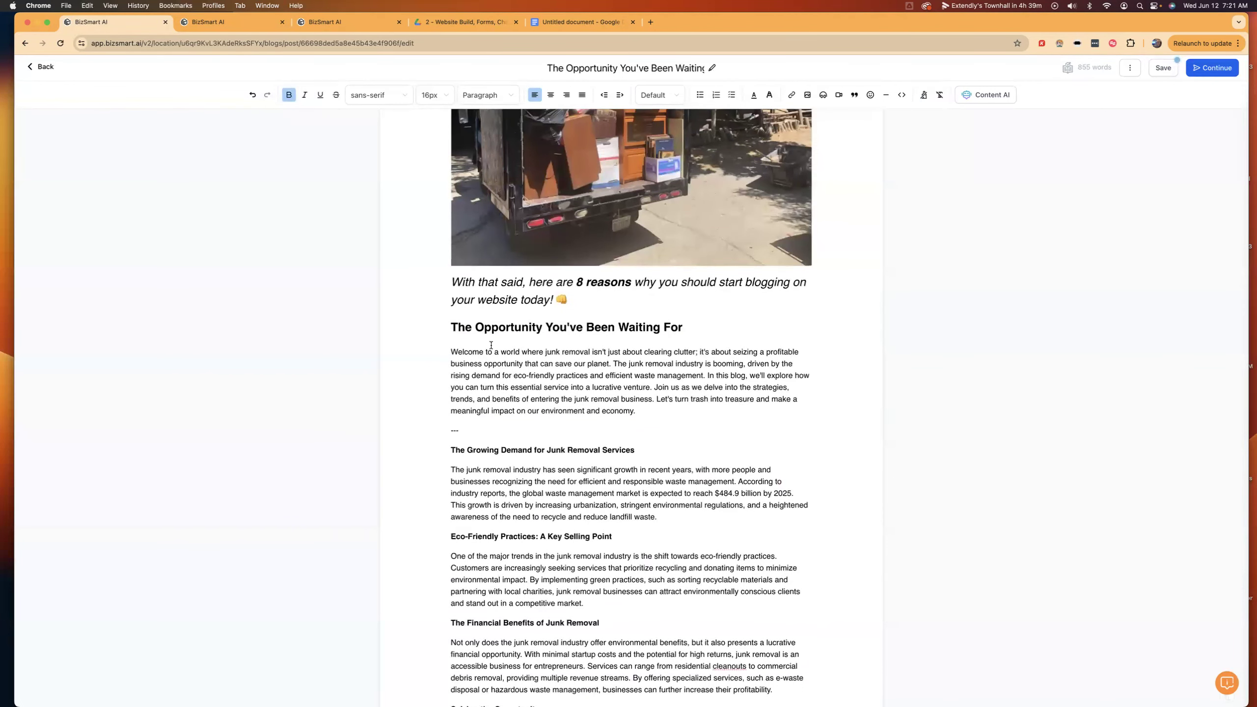
scroll(480, 339, "up", 8)
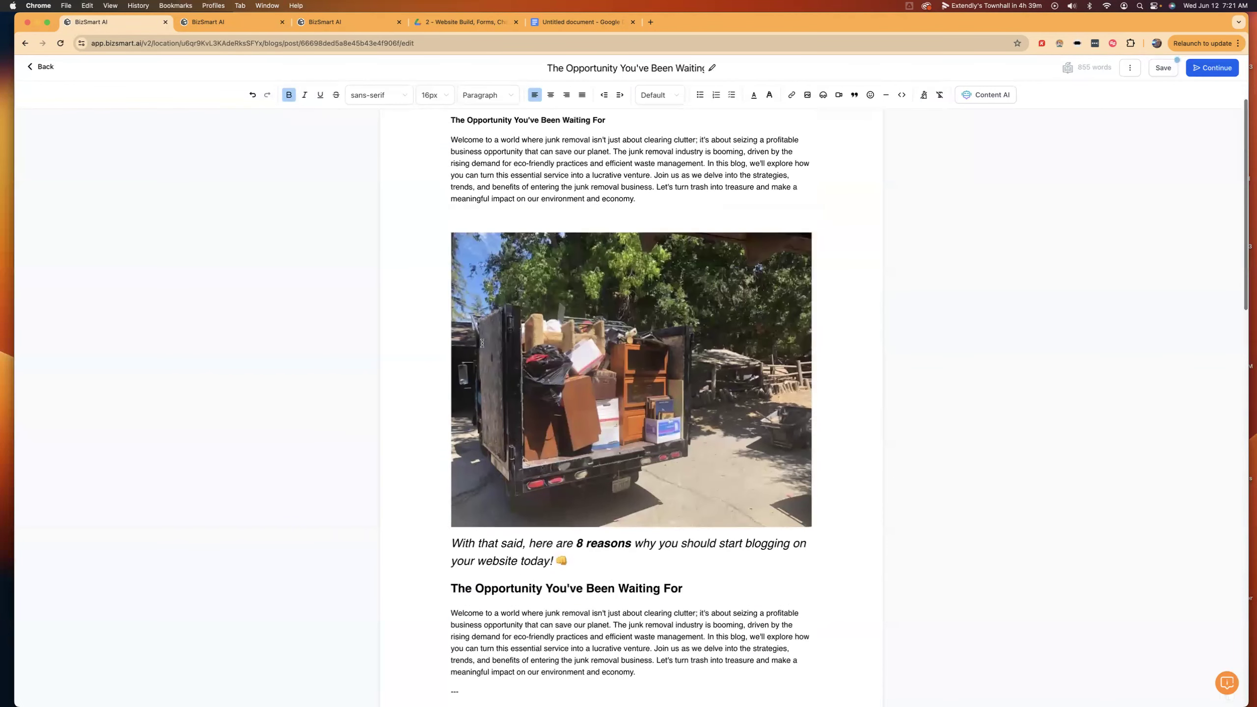
scroll(482, 343, "down", 2)
scroll(482, 343, "down", 2)
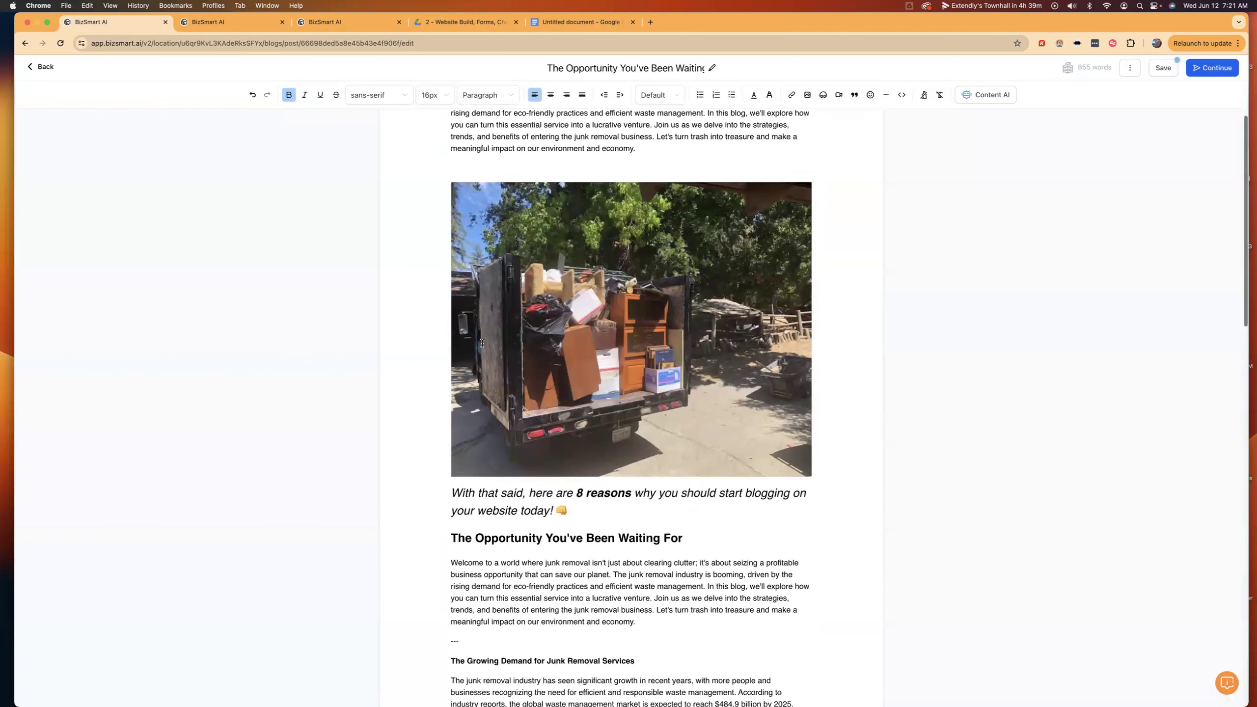
scroll(482, 343, "up", 1)
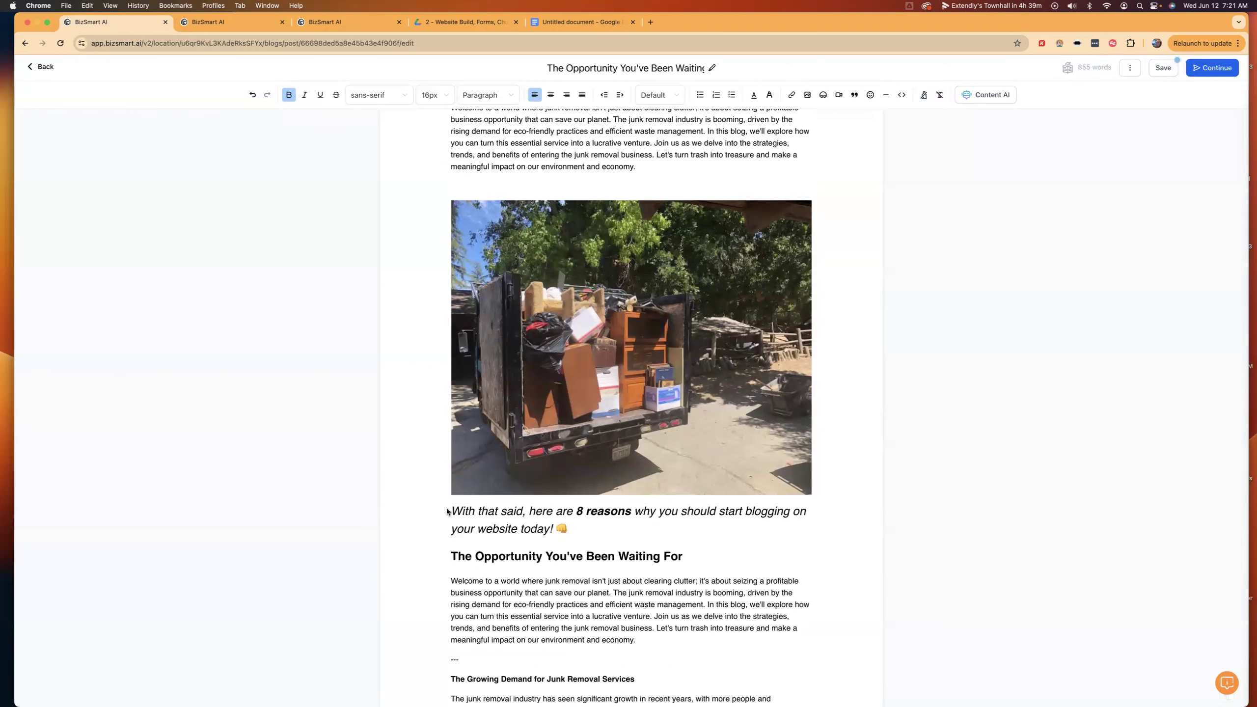
scroll(513, 435, "up", 3)
scroll(513, 435, "down", 3)
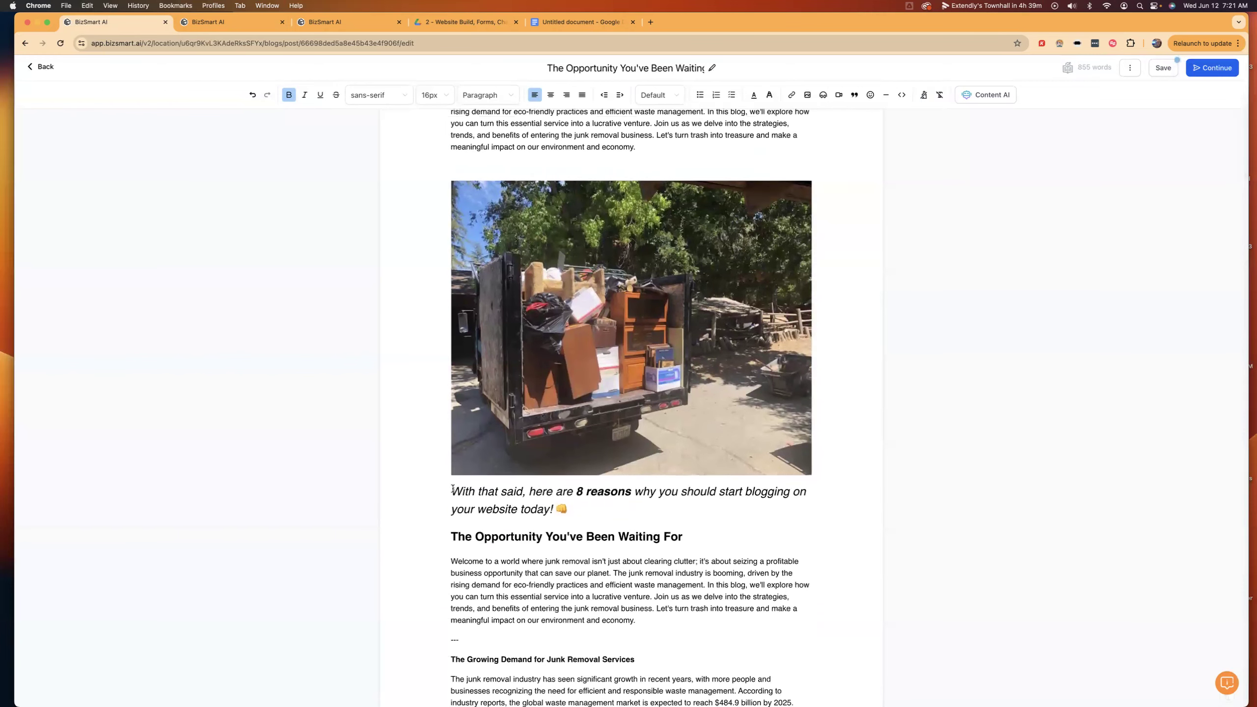
scroll(453, 490, "up", 3)
- Switch to ChatGPT, copy "Get ready to turn junk into gold!" from the blog description, and place it in the message box as selected plain text
key("ctrl+Right")
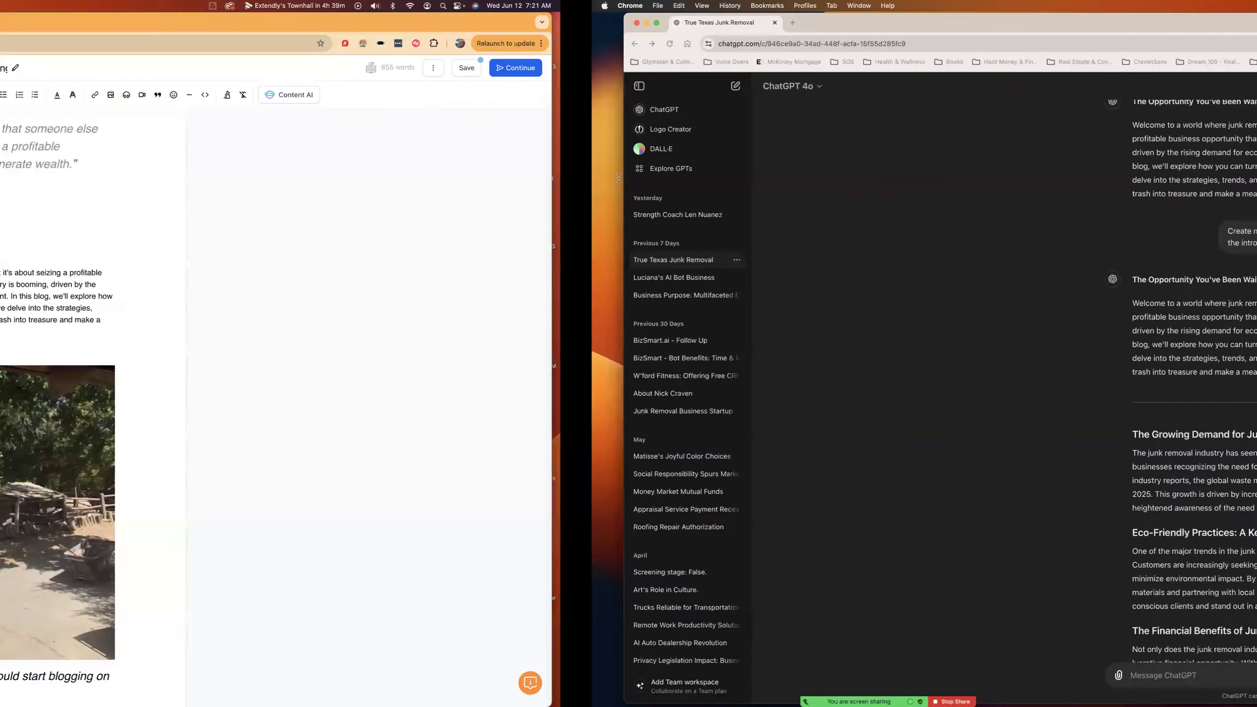
scroll(655, 432, "up", 5)
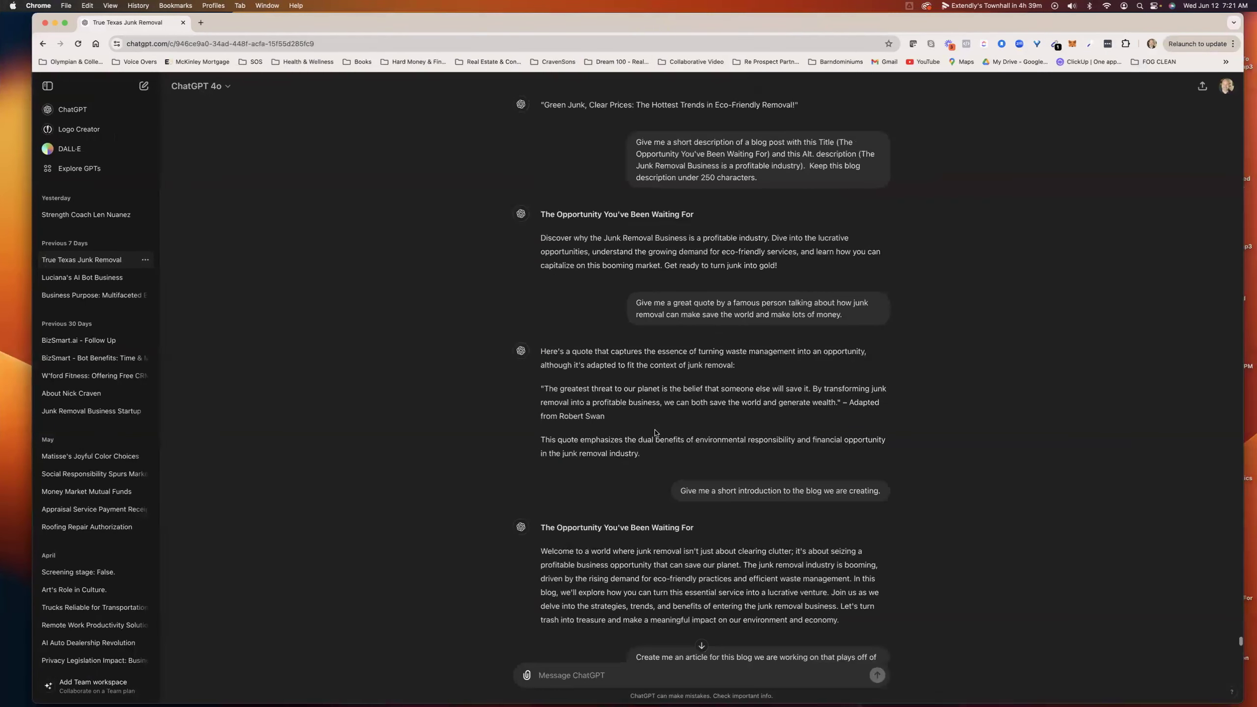
scroll(655, 432, "up", 3)
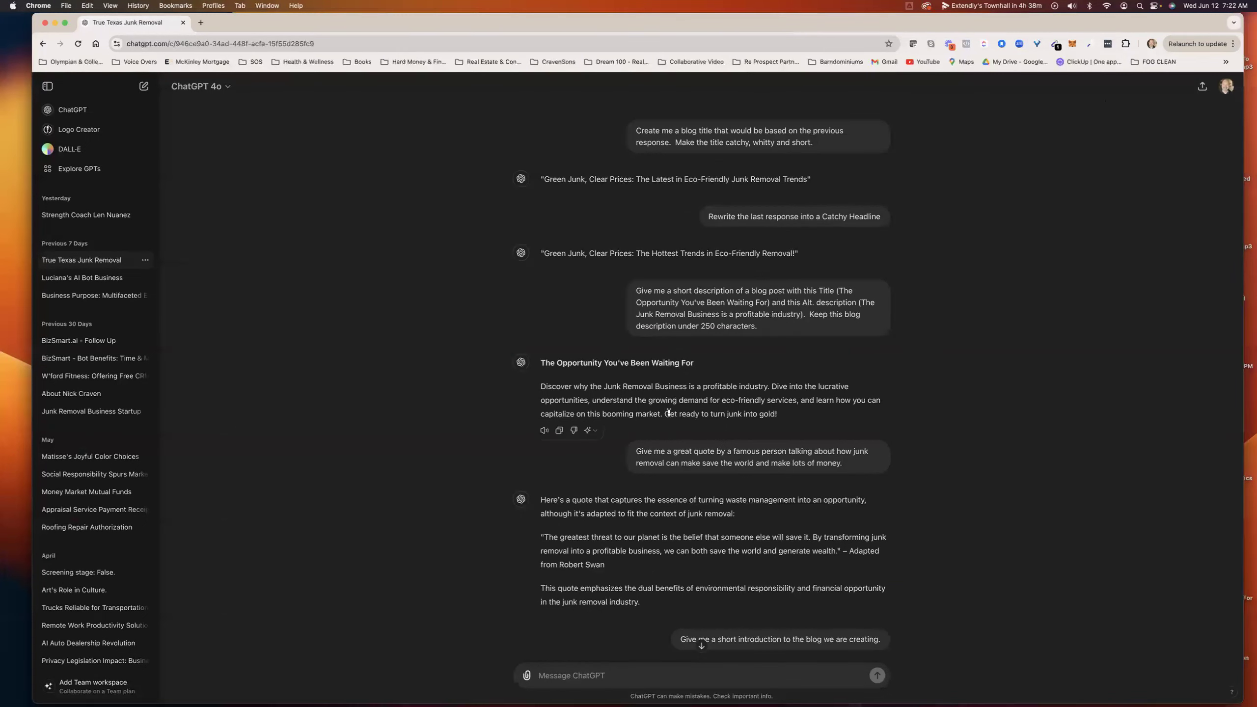
left_click_drag(665, 413, 777, 415)
key("super+c")
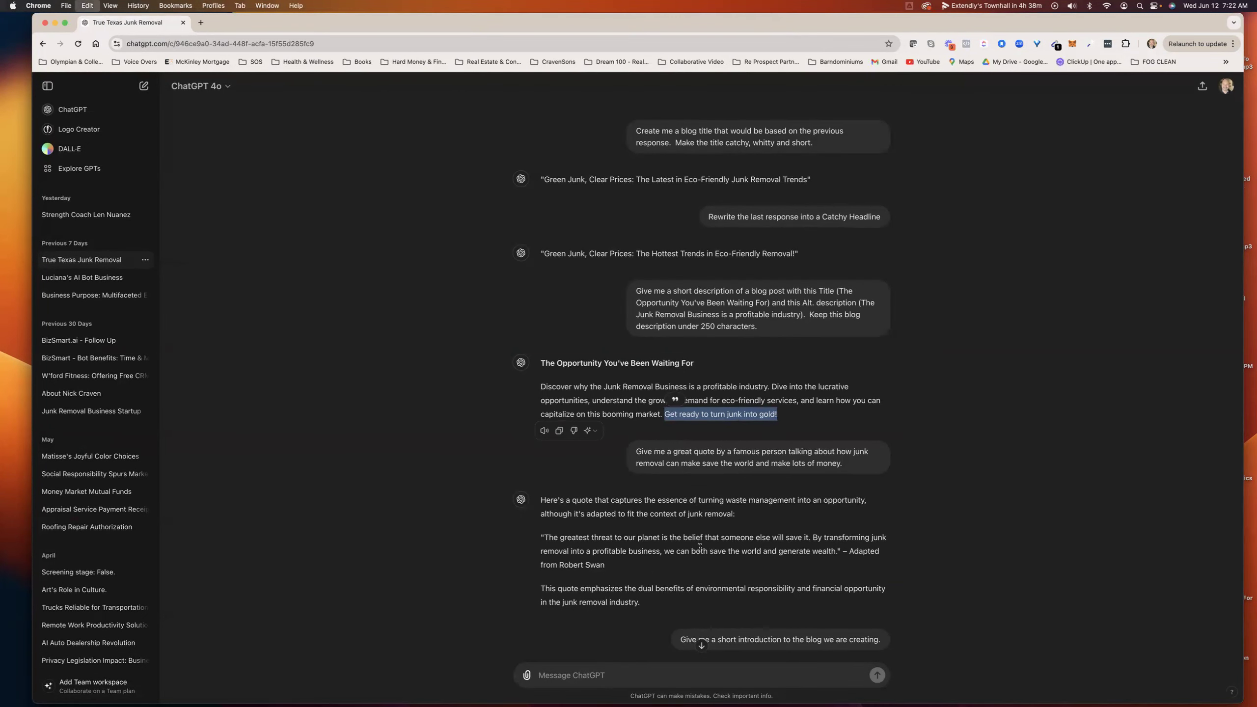
left_click(635, 670)
key("super+v")
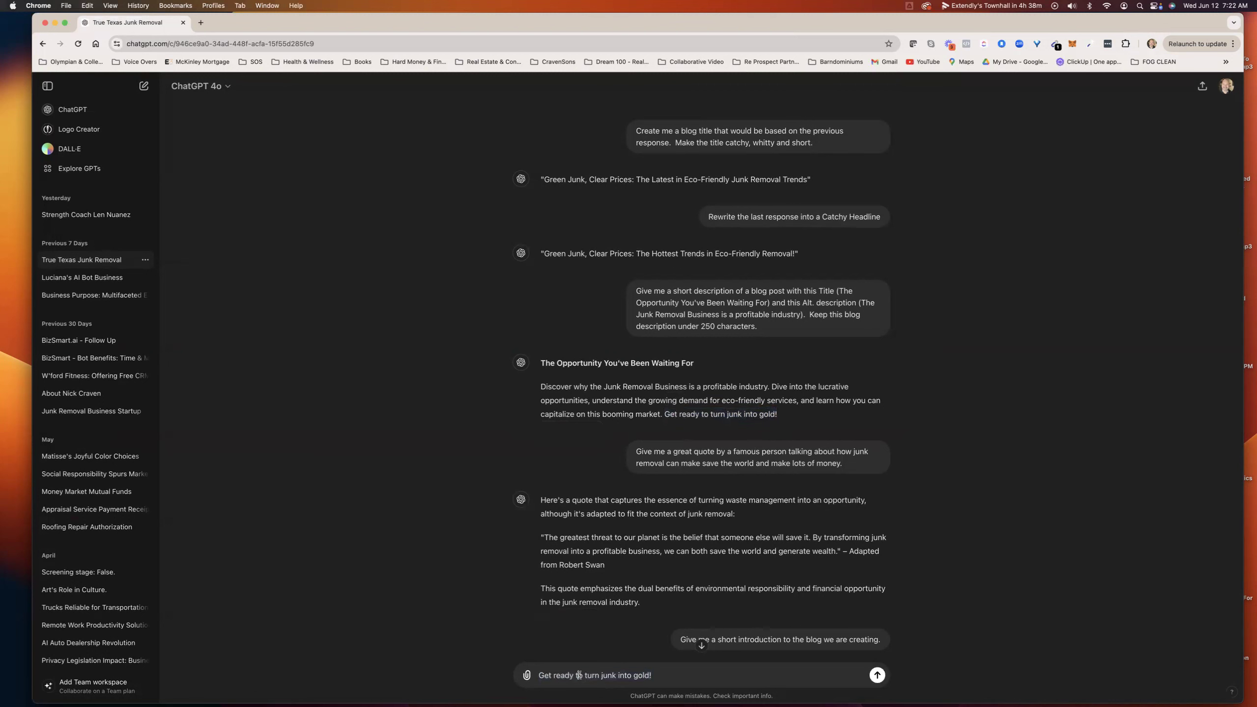
key("super+a")
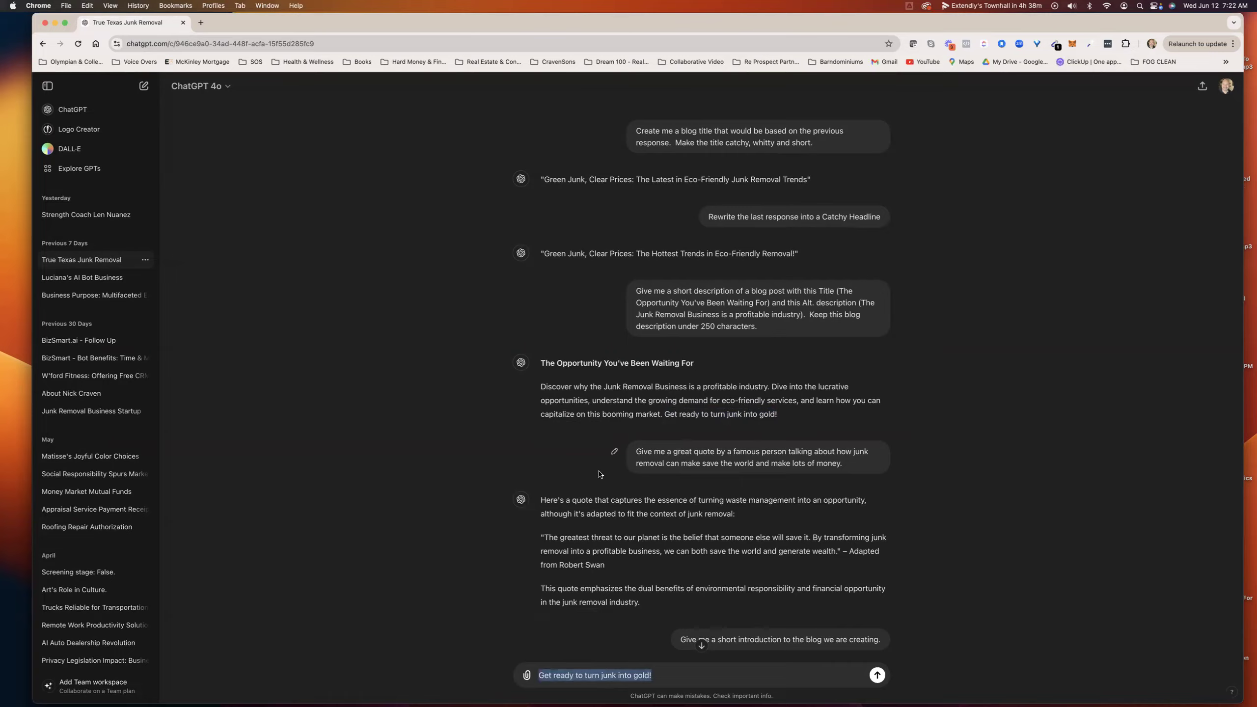
- Return to the blog editor and replace the "8 reasons" sentence below the image with "Get ready to turn junk into gold!!!", keeping the emoji
key("ctrl+Left")
scroll(539, 318, "down", 4)
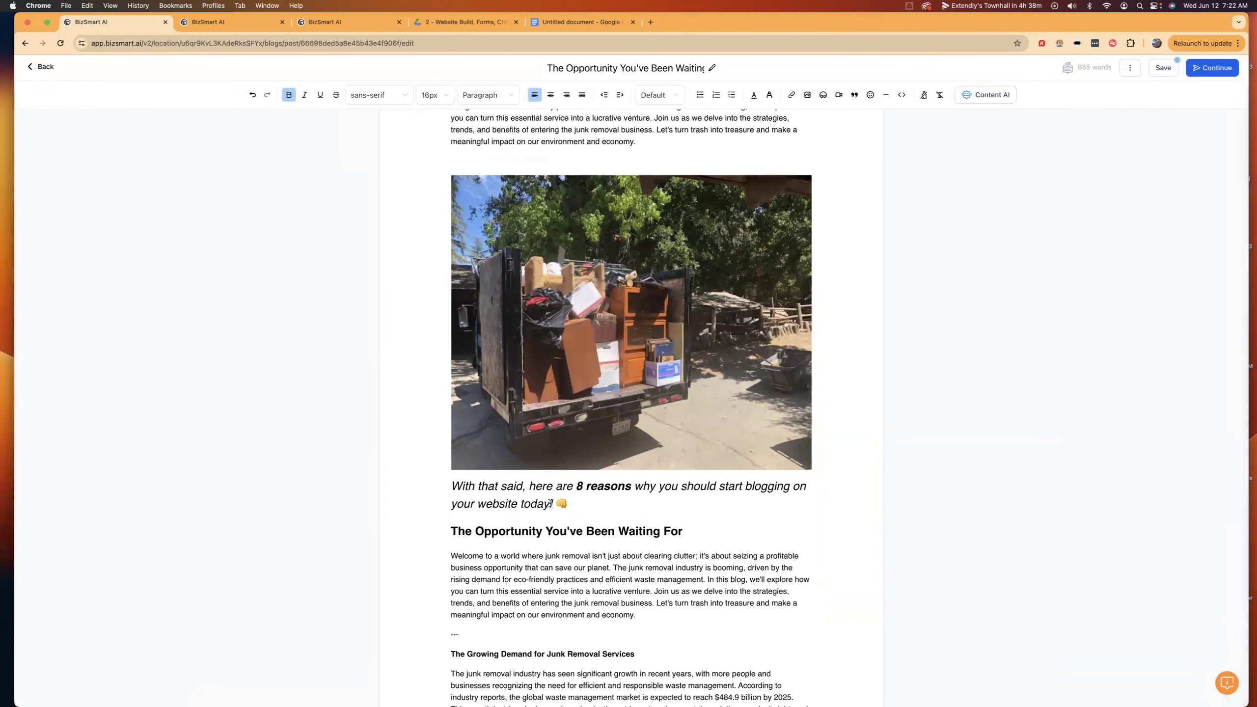
left_click_drag(551, 504, 450, 486)
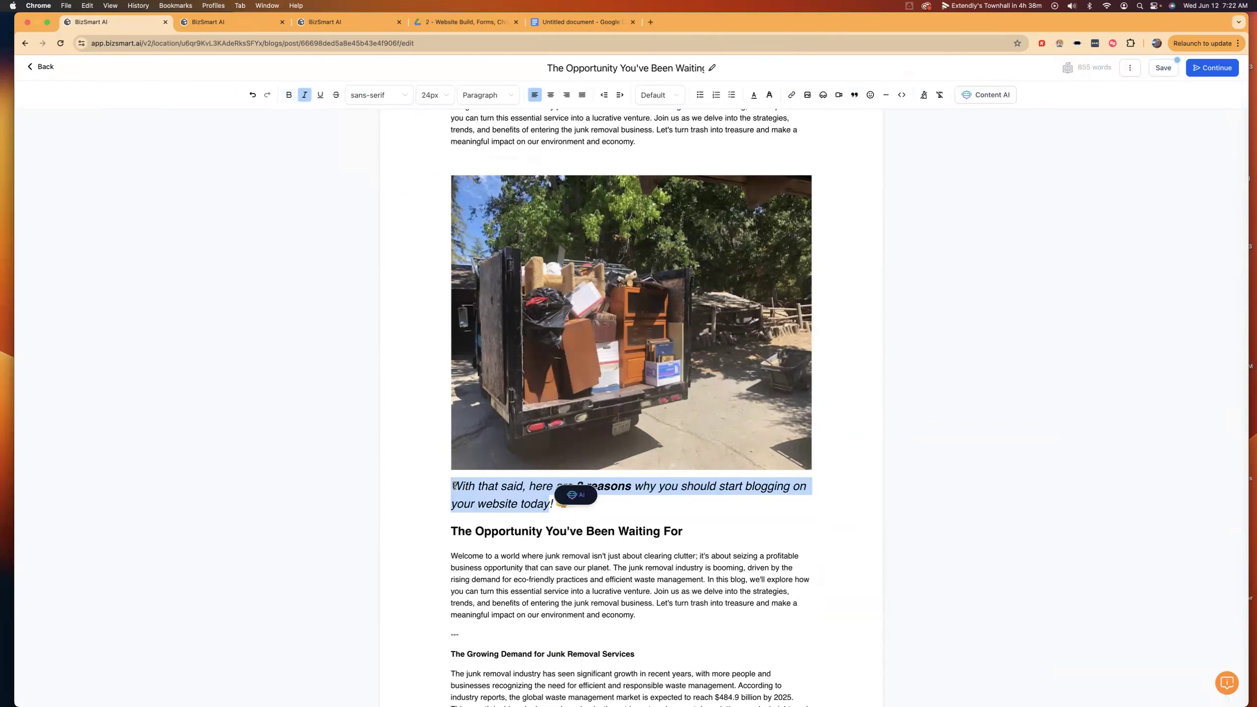
key("super+v")
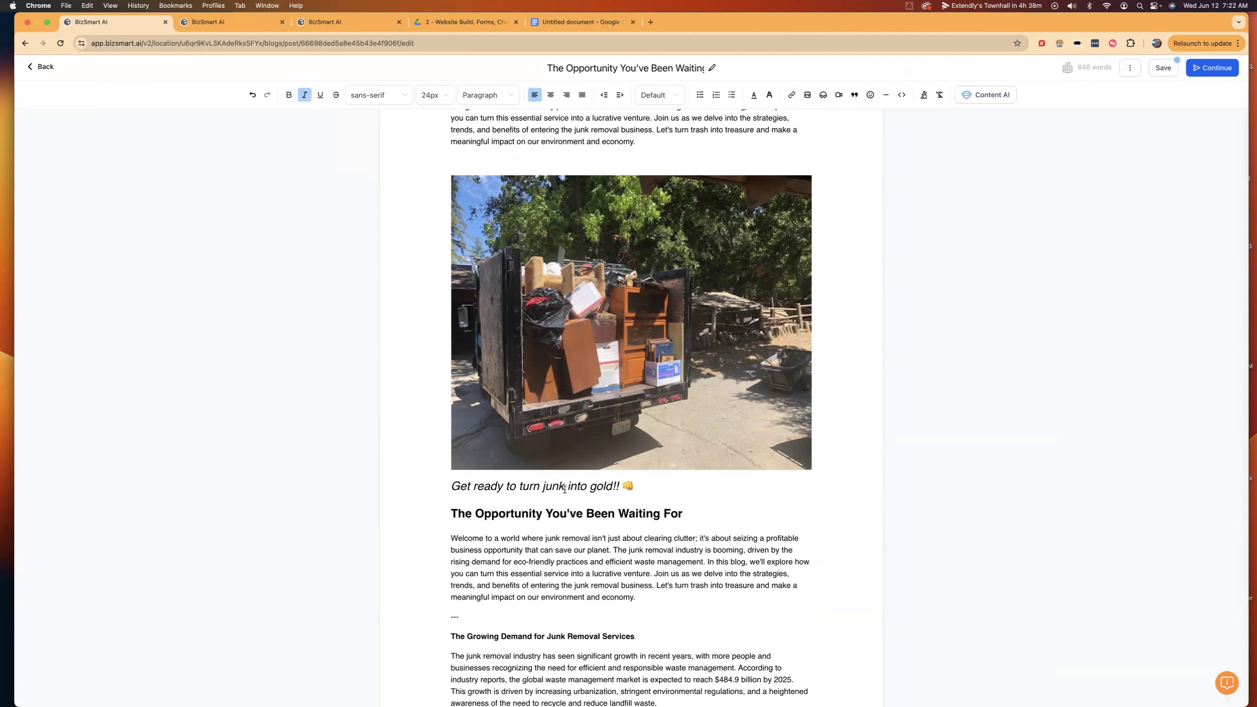
type("!")
left_click(651, 486)
scroll(542, 453, "up", 4)
scroll(542, 454, "down", 2)
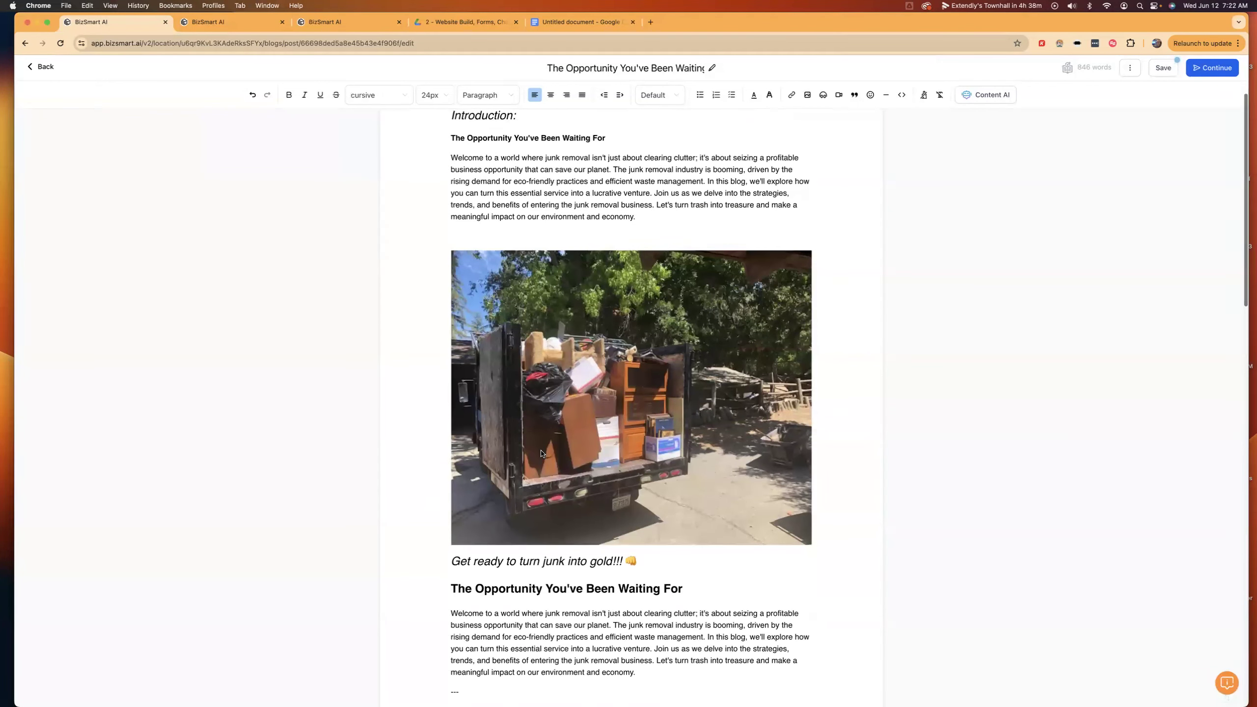
- Examine the introduction's subheading and the matching article heading below the truck image
scroll(541, 476, "up", 2)
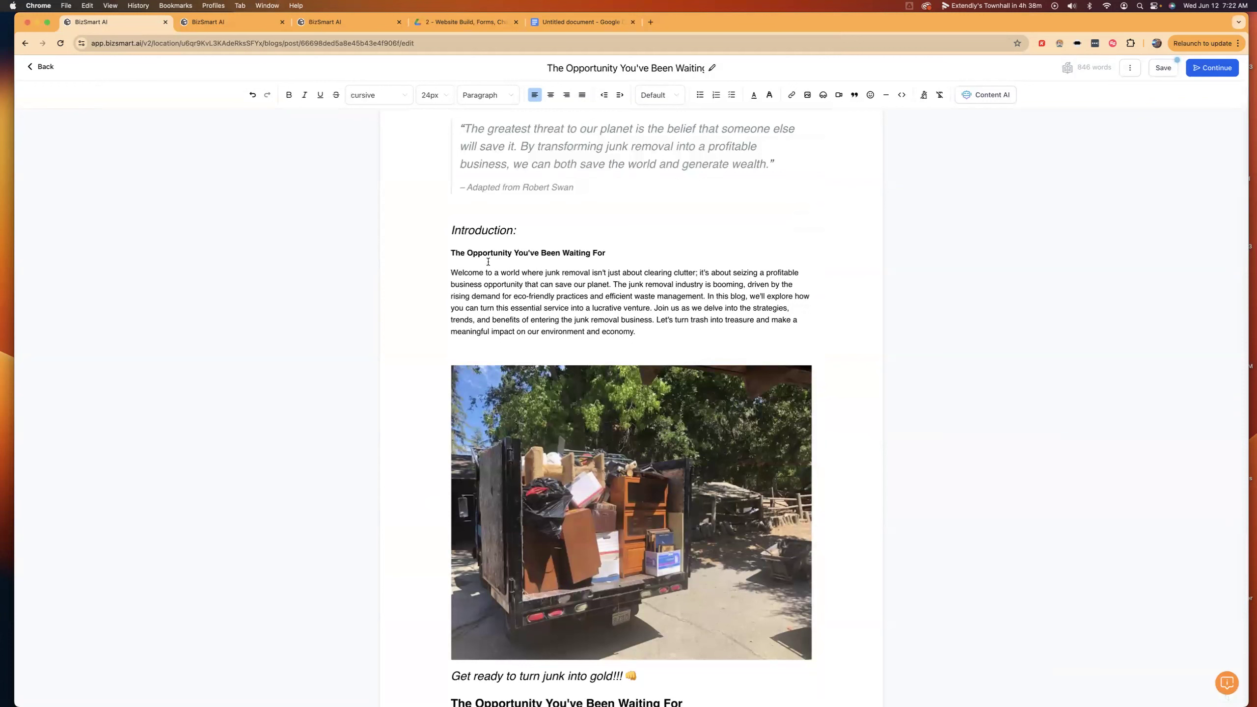
left_click(451, 252)
mouse_move(605, 253)
left_mouse_down()
mouse_move(451, 252)
mouse_move(600, 253)
left_mouse_up()
left_click(513, 252)
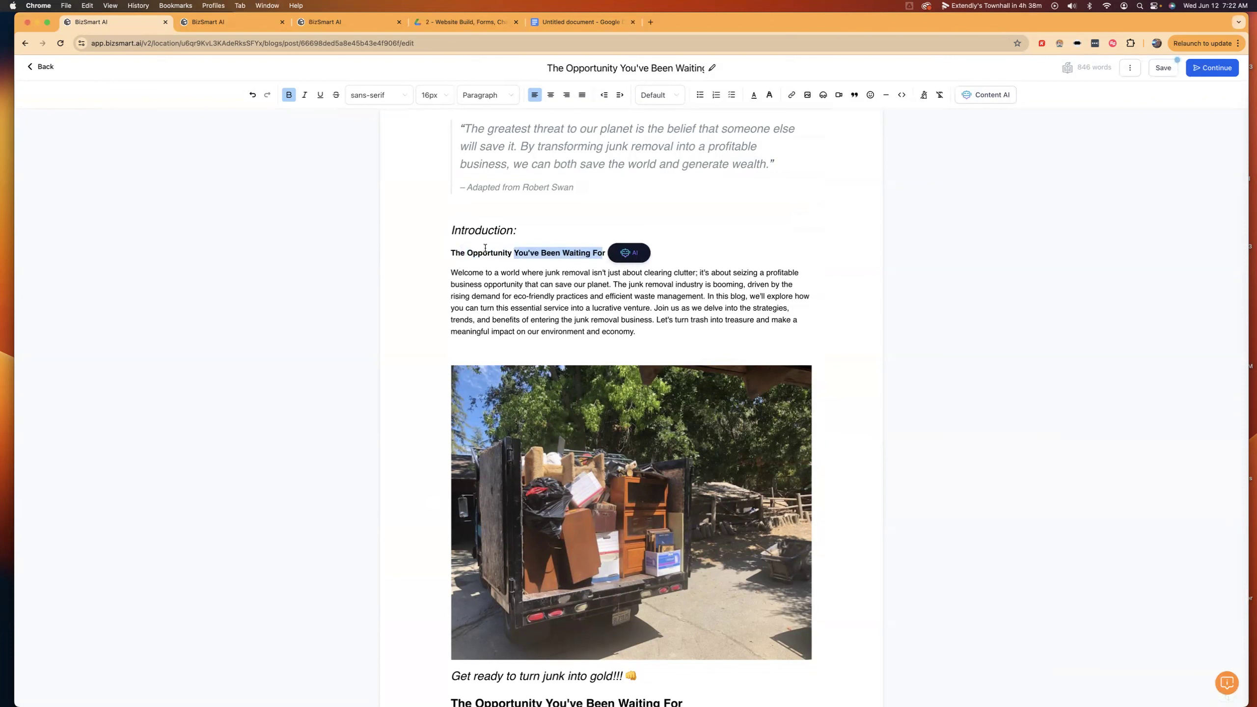
left_click_drag(451, 253, 605, 253)
scroll(577, 319, "down", 5)
scroll(538, 312, "up", 5)
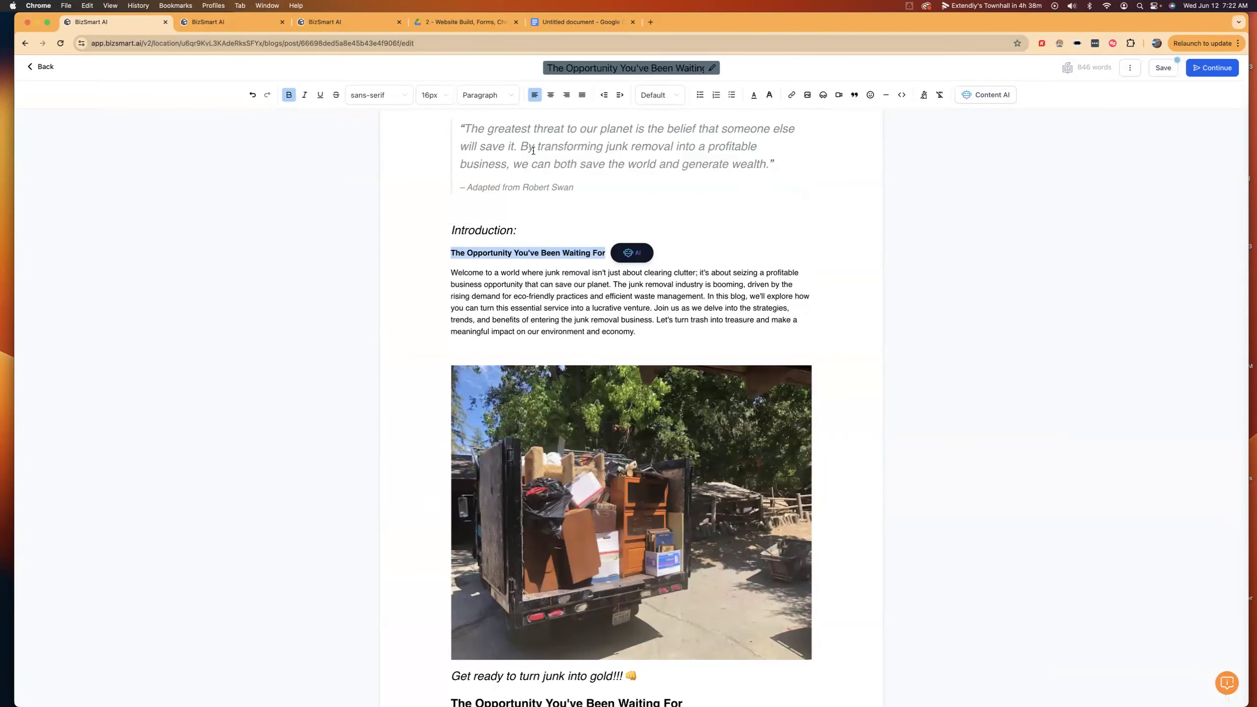
scroll(426, 269, "down", 1)
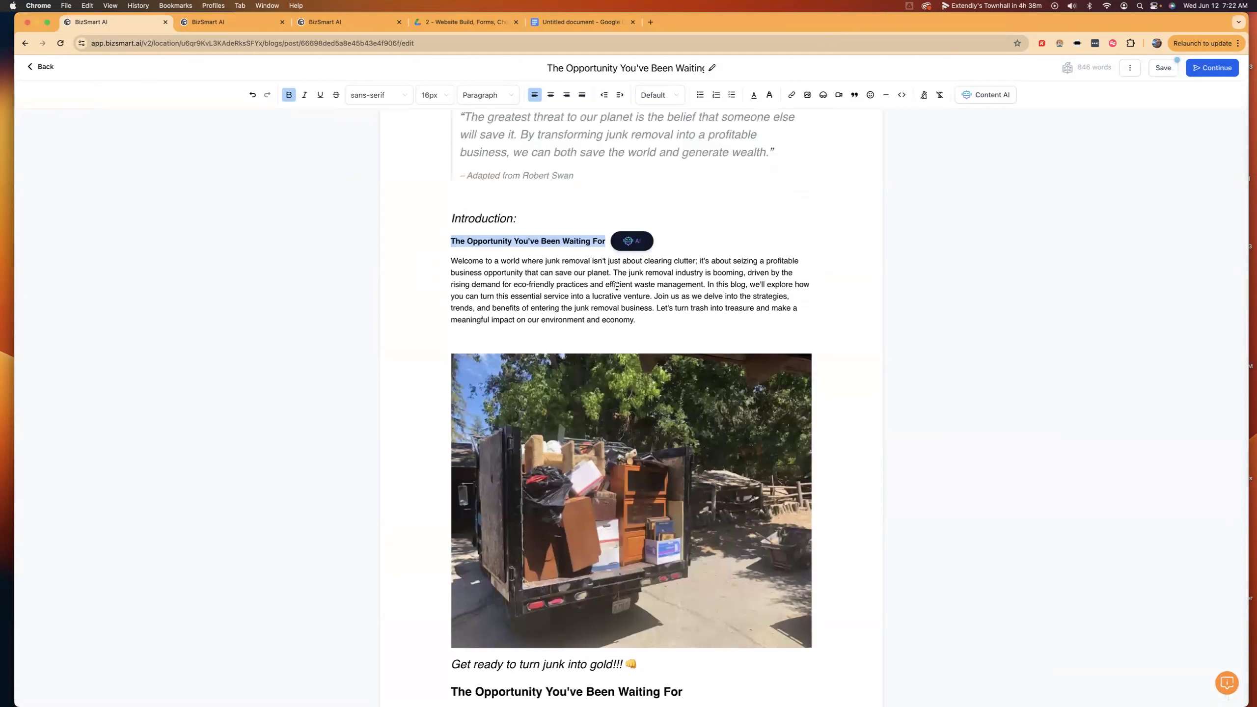
left_click(579, 292)
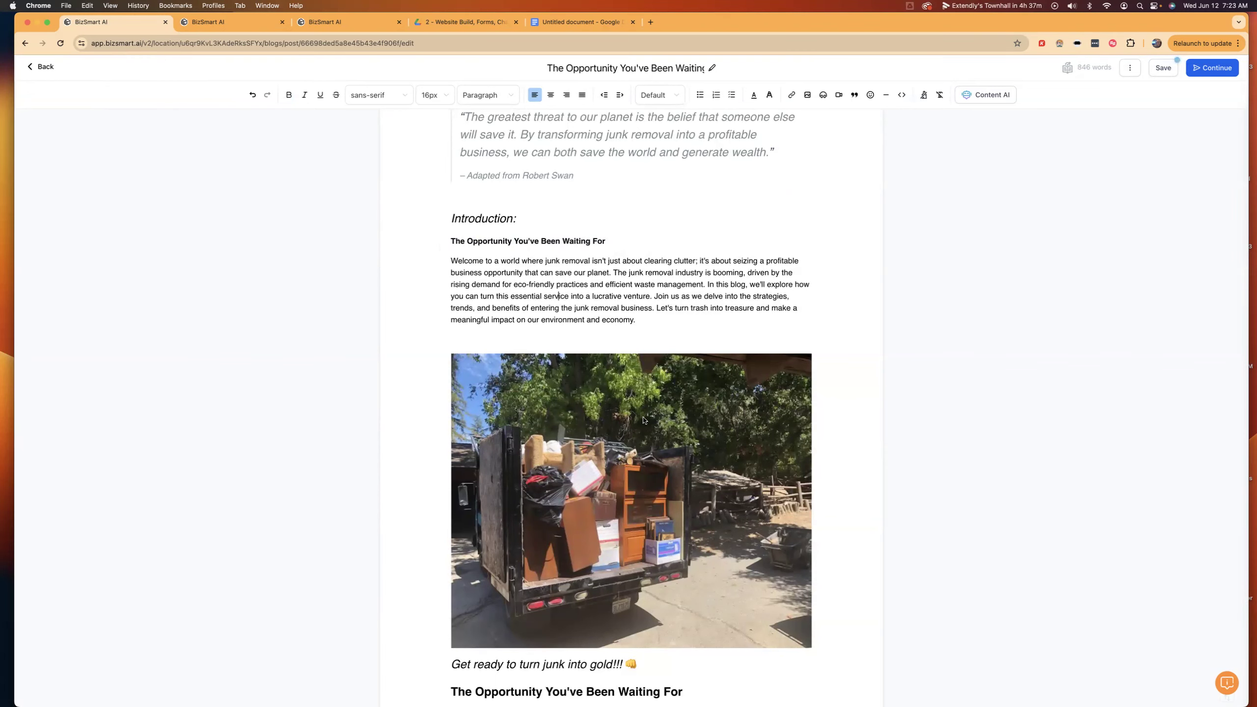
- Switch to ChatGPT, clear the unsent text from the message box, and check the blog description before returning to the blog editor
key("ctrl+Right")
left_click(683, 679)
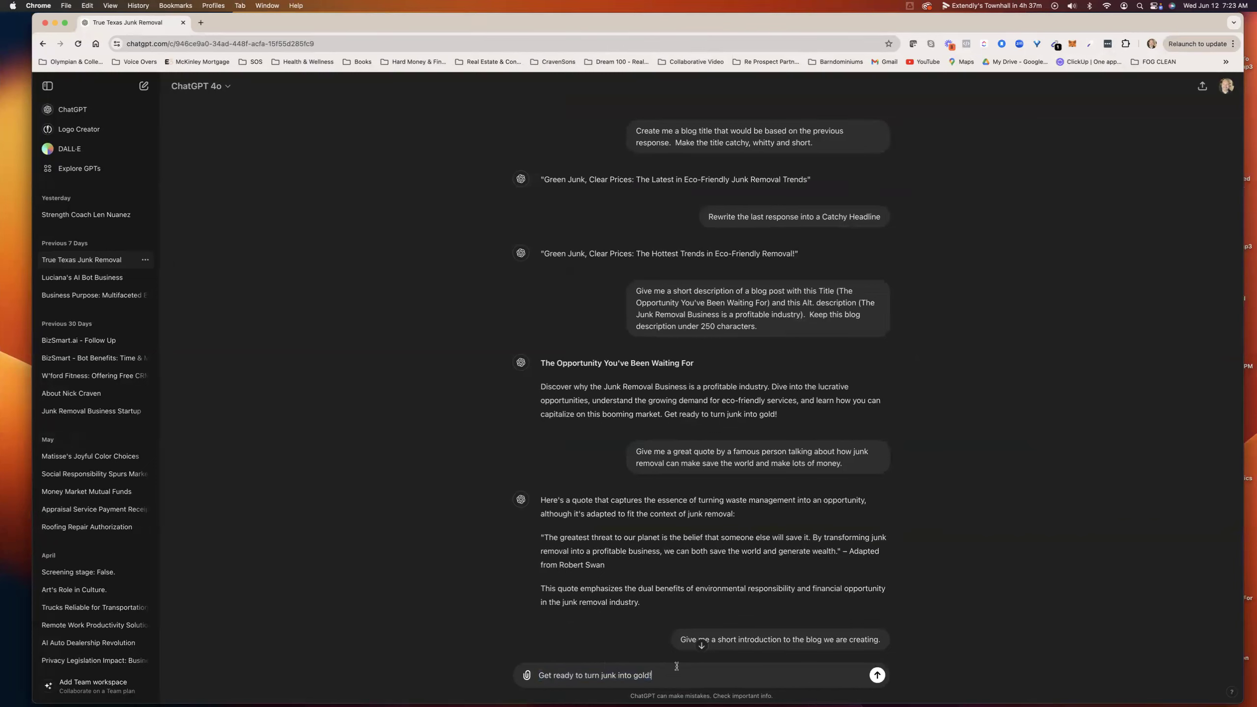
left_click(551, 666)
triple_click(611, 674)
key("BackSpace")
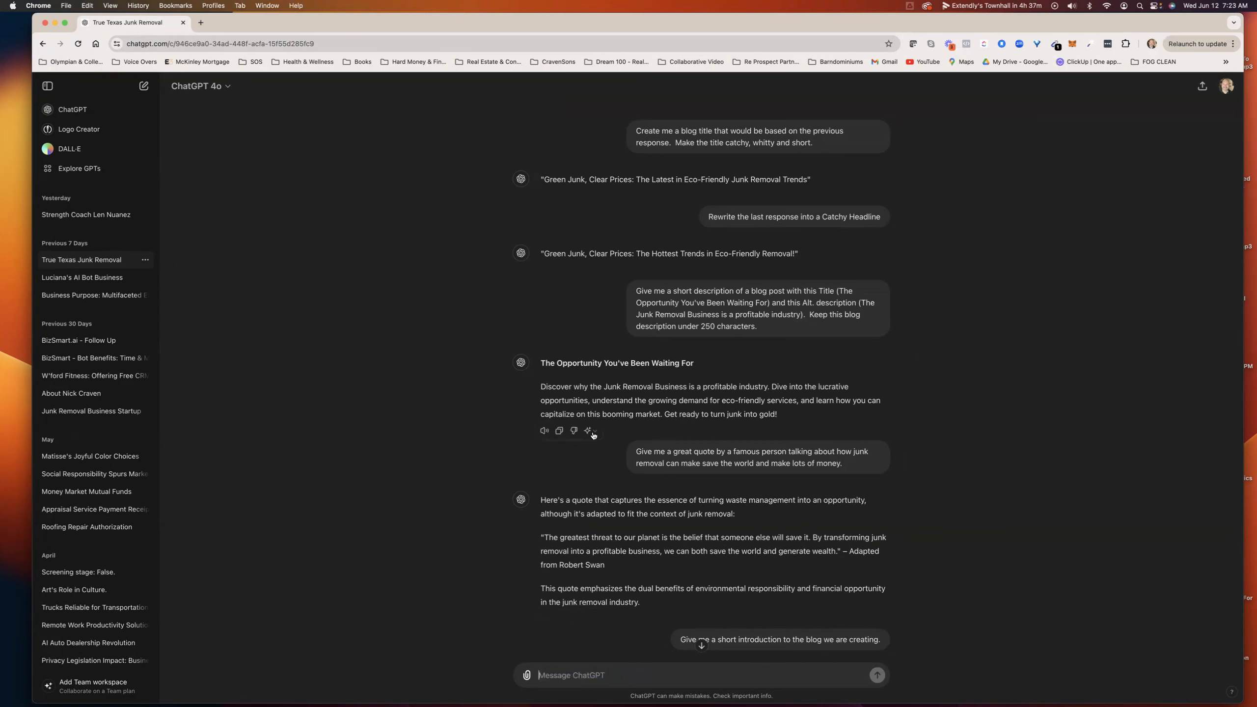
scroll(609, 442, "up", 5)
scroll(608, 442, "down", 2)
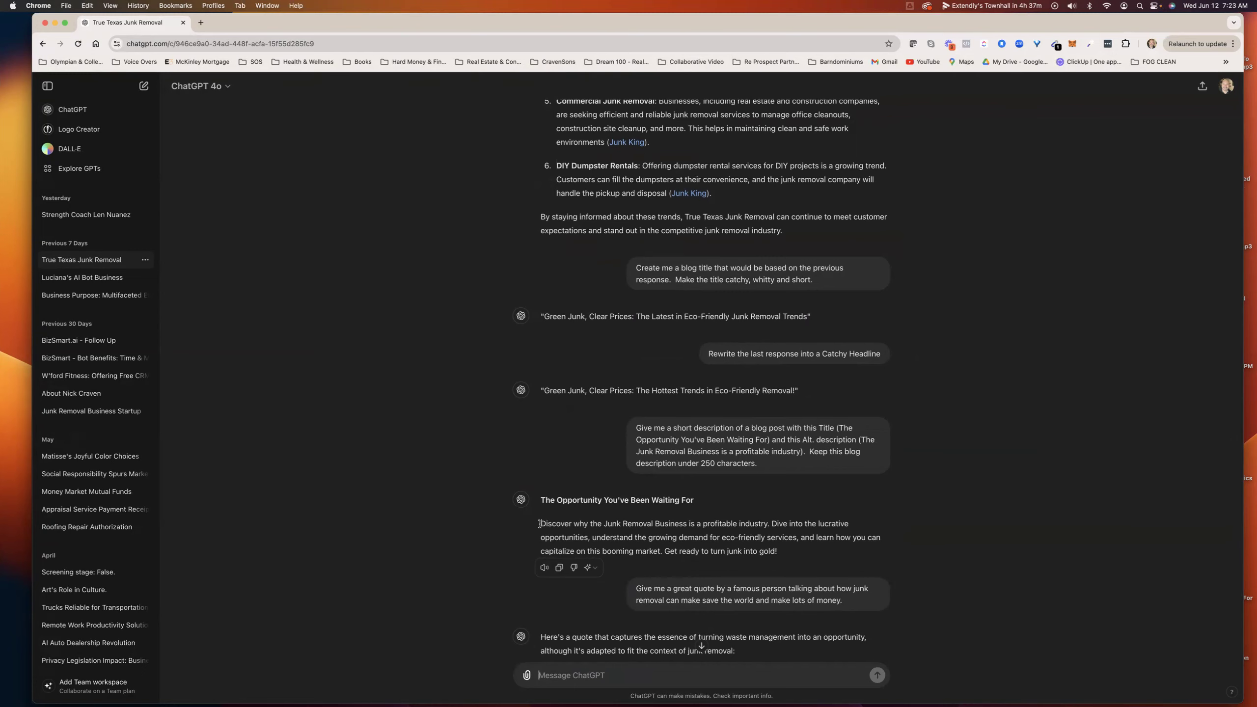
key("ctrl+Left")
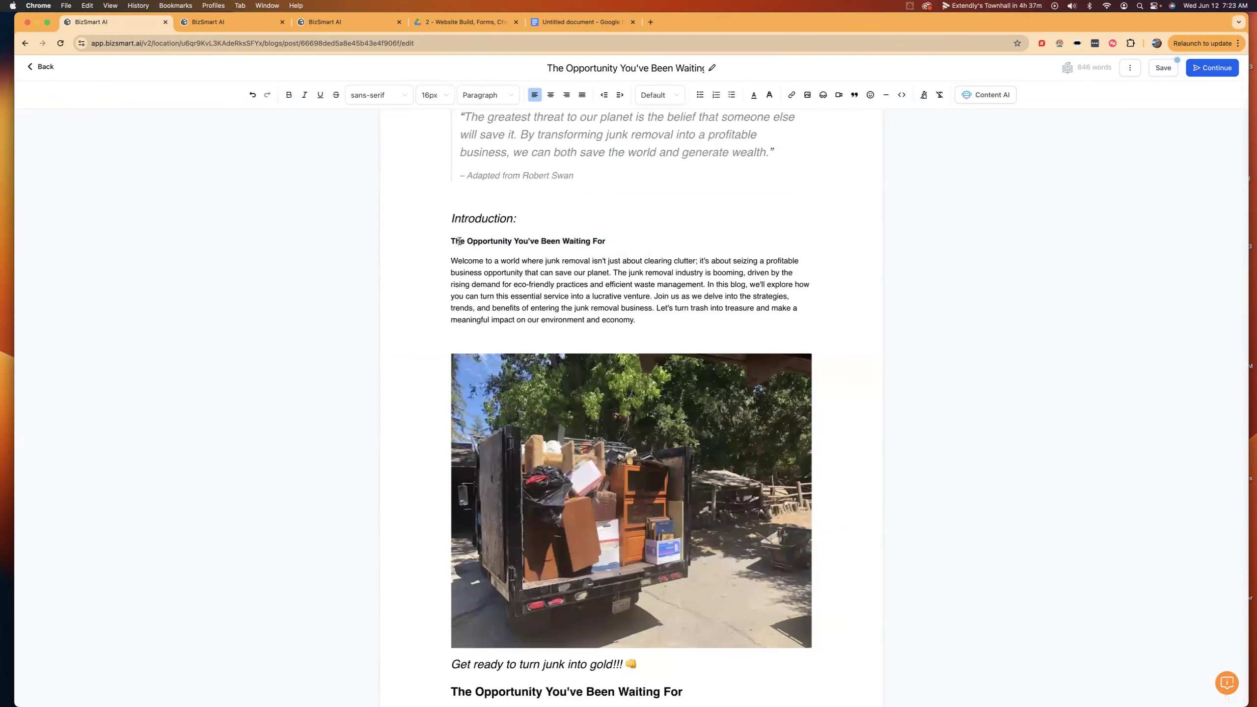
left_click_drag(450, 241, 606, 242)
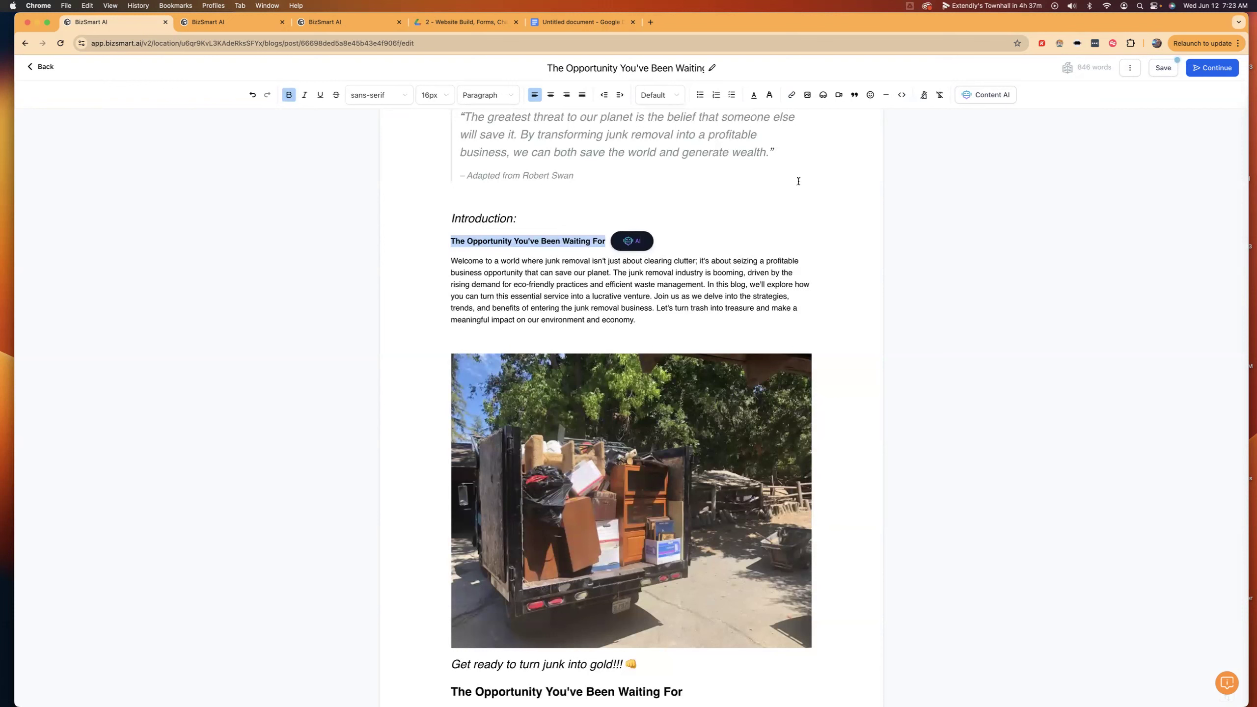
type("Discover t")
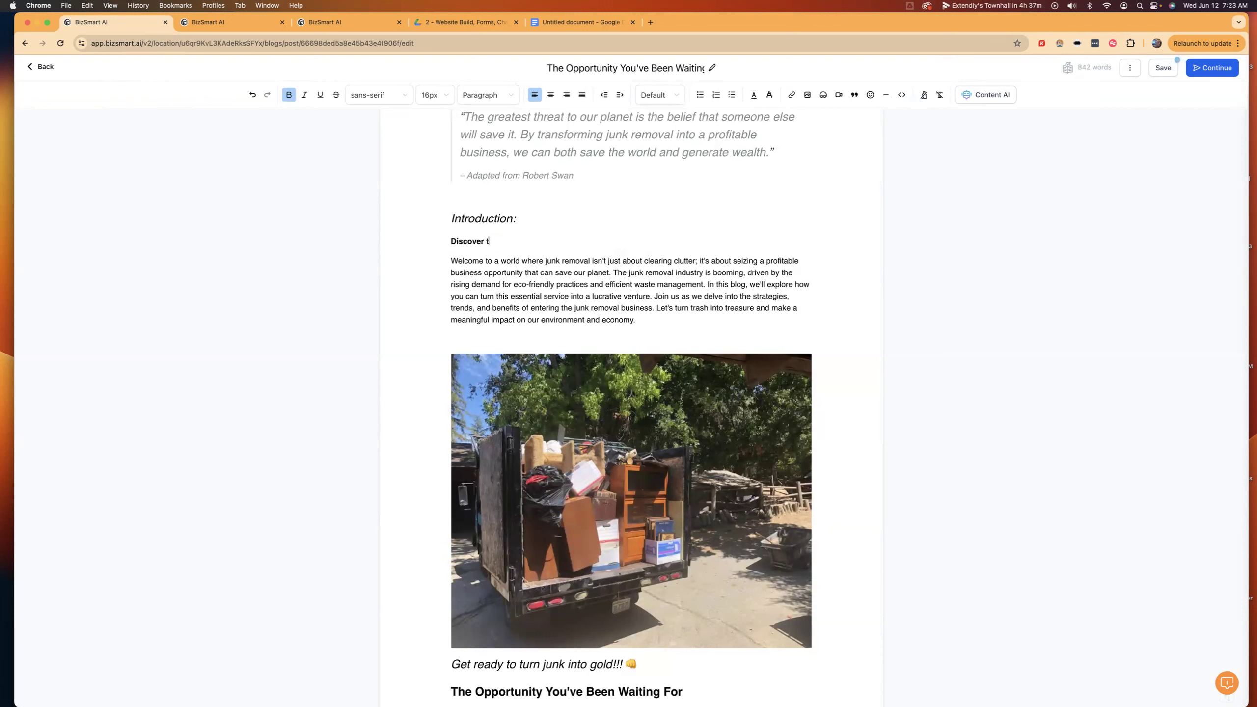
type("he O")
key("BackSpace")
key("BackSpace")
key("BackSpace")
key("BackSpace")
key("BackSpace")
key("BackSpace")
key("BackSpace")
key("BackSpace")
key("BackSpace")
key("BackSpace")
key("BackSpace")
key("BackSpace")
key("BackSpace")
key("BackSpace")
type("Not just about")
key("BackSpace")
key("BackSpace")
key("BackSpace")
key("BackSpace")
key("BackSpace")
key("BackSpace")
key("BackSpace")
key("BackSpace")
key("BackSpace")
key("BackSpace")
type("It's NO")
type("t ")
type("t ")
type("Just About ")
type("The")
- Replace the introduction's subheading with "Make A Fortune By Helping Our Planet!"
left_click_drag(540, 242, 451, 244)
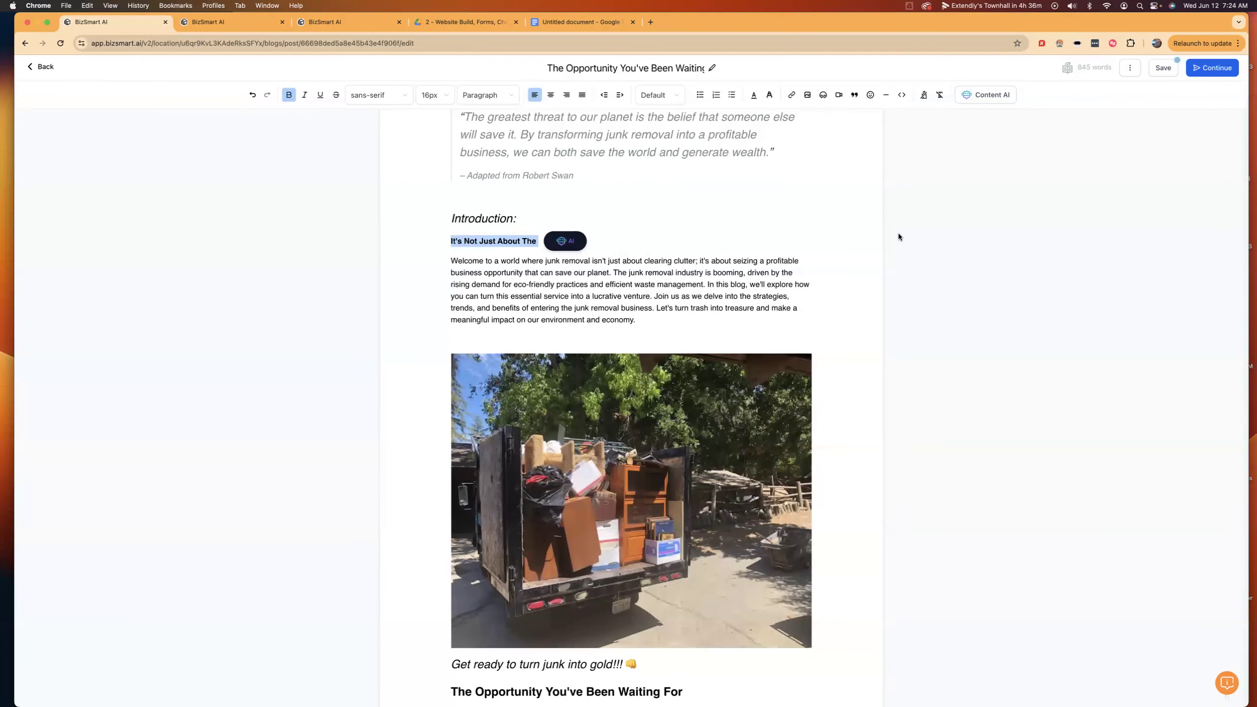
type("Helpo")
key("BackSpace")
type("our")
key("BackSpace")
key("BackSpace")
key("BackSpace")
key("BackSpace")
key("BackSpace")
key("BackSpace")
key("BackSpace")
type("Make a")
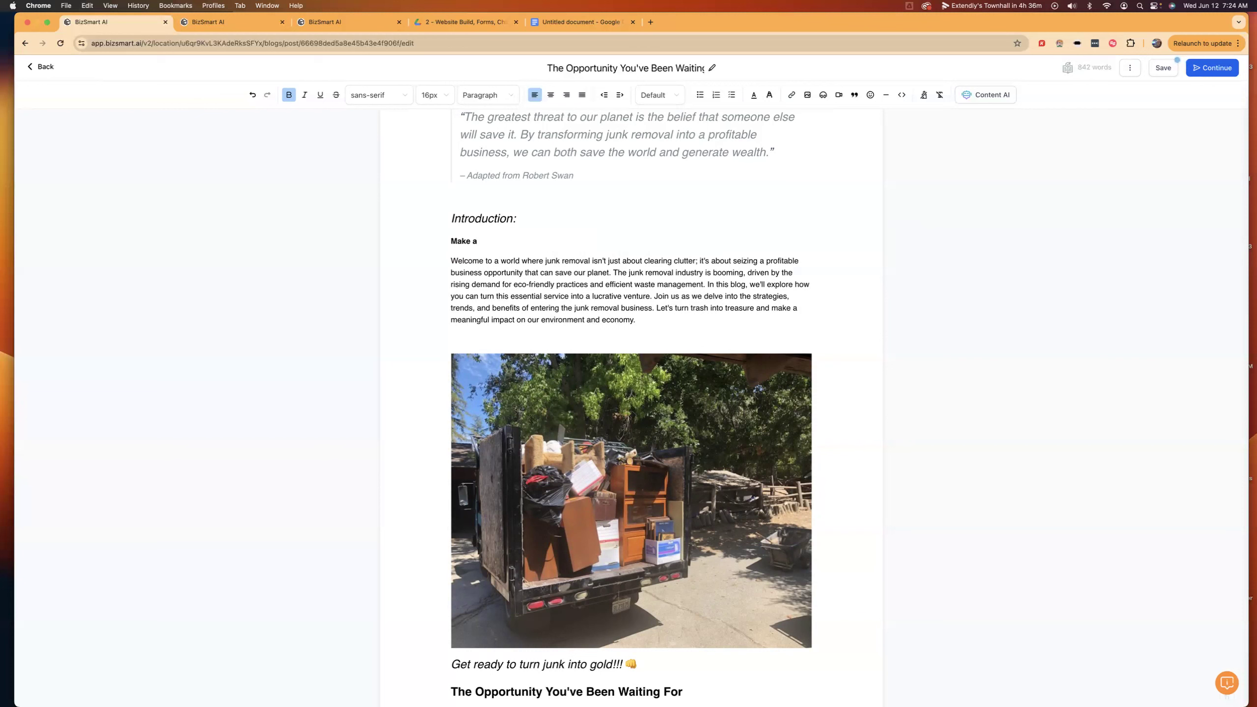
key("BackSpace")
type("A Foru")
key("BackSpace")
type("tune")
type(" He")
key("BackSpace")
key("BackSpace")
type("By Helping Our Planne")
key("BackSpace")
left_click(590, 280)
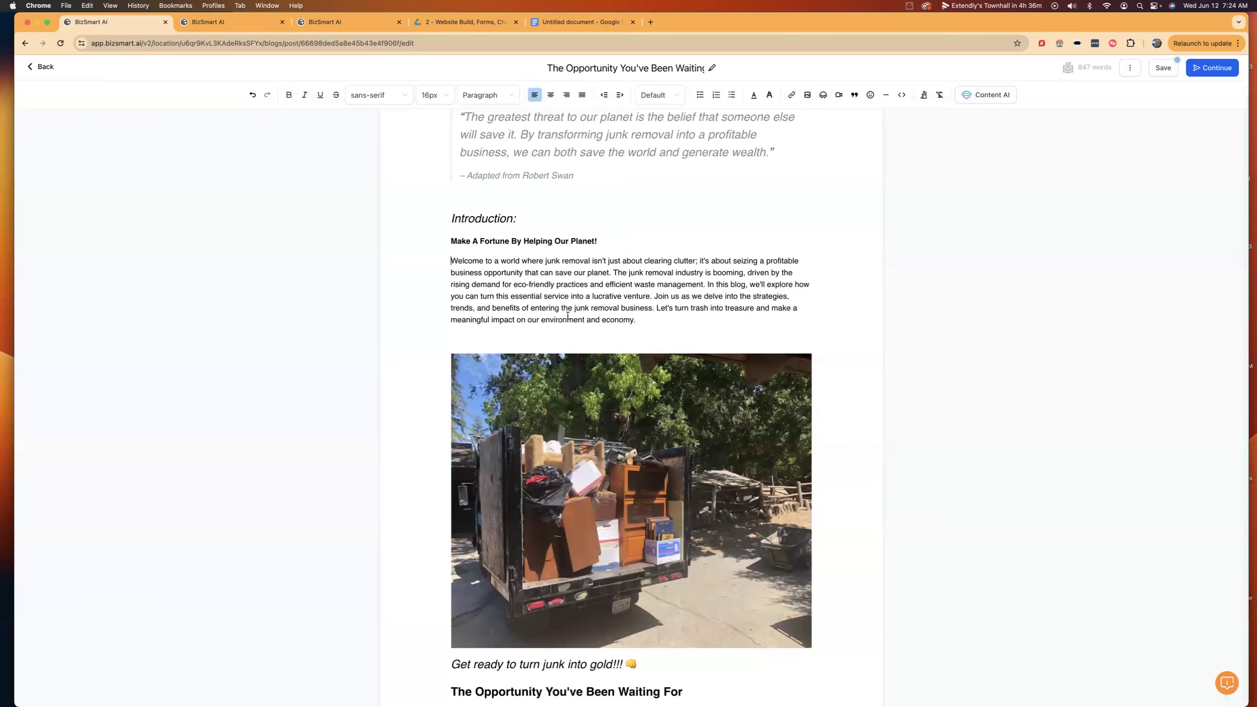
- Center the "Get ready to turn junk into gold!!!" tagline and add a blank line above the article heading below it
scroll(569, 315, "down", 2)
scroll(570, 315, "down", 10)
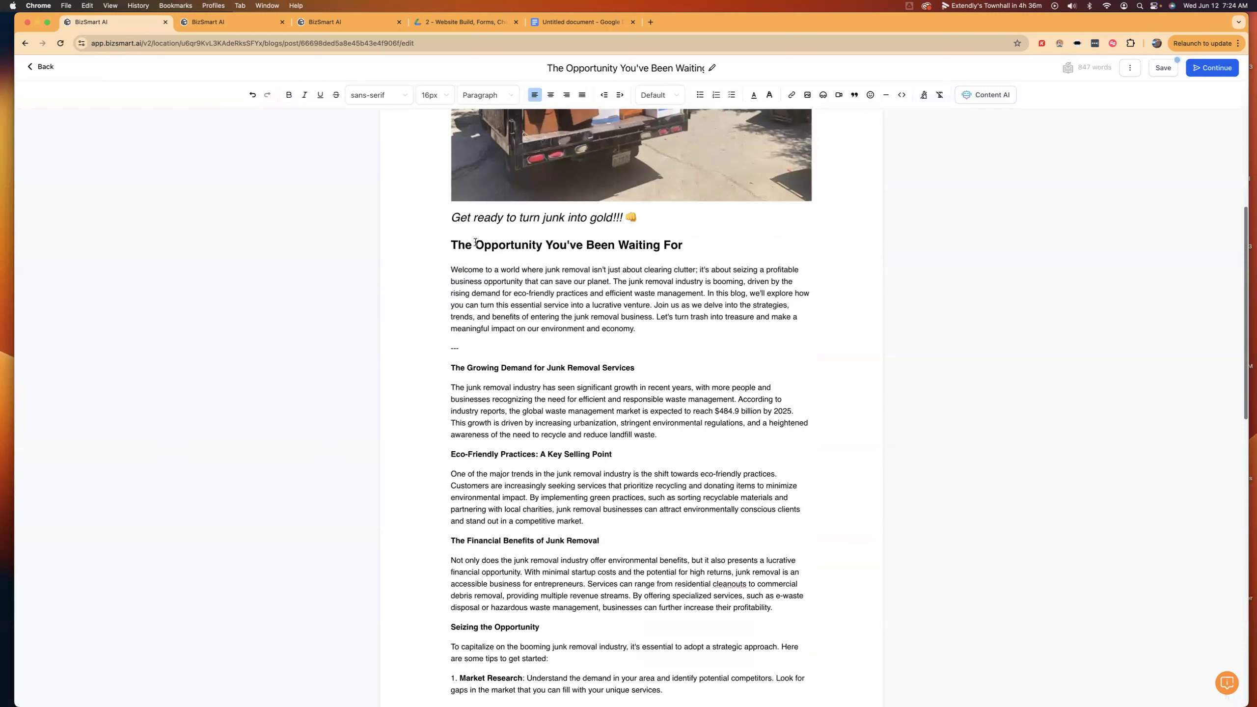
left_click(449, 219)
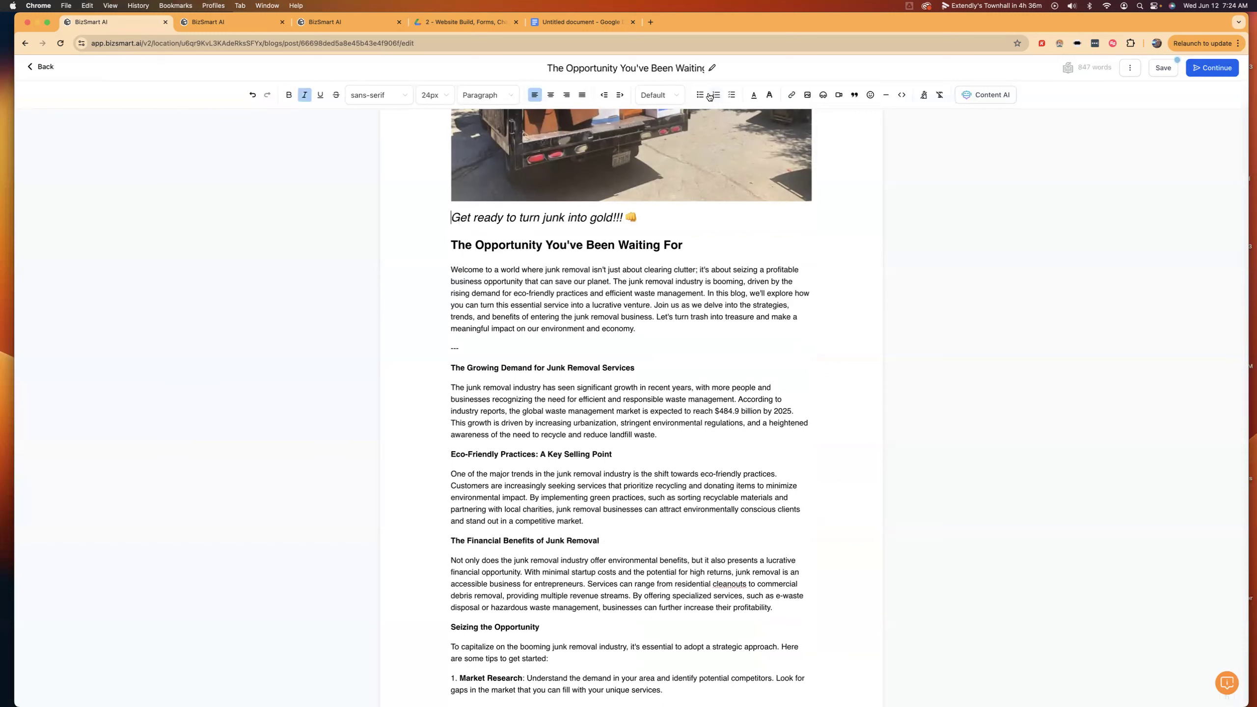
left_click(551, 95)
left_click(619, 292)
scroll(612, 290, "up", 3)
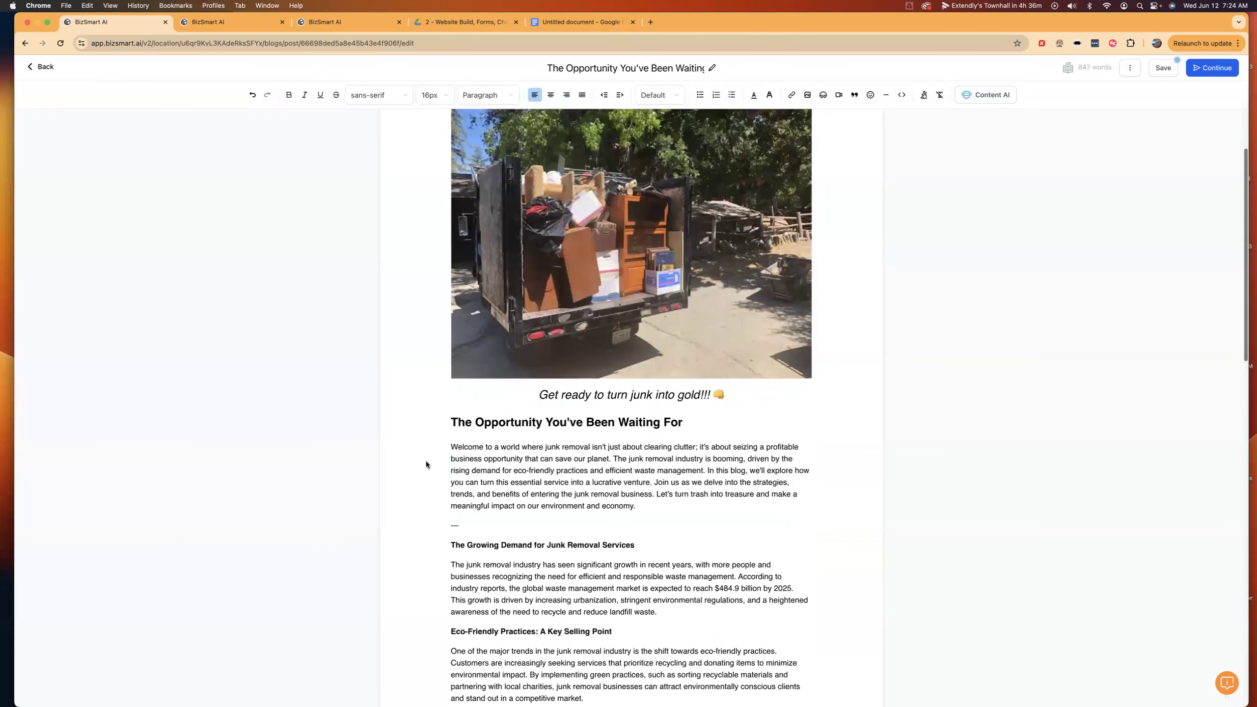
left_click(451, 421)
key("Return")
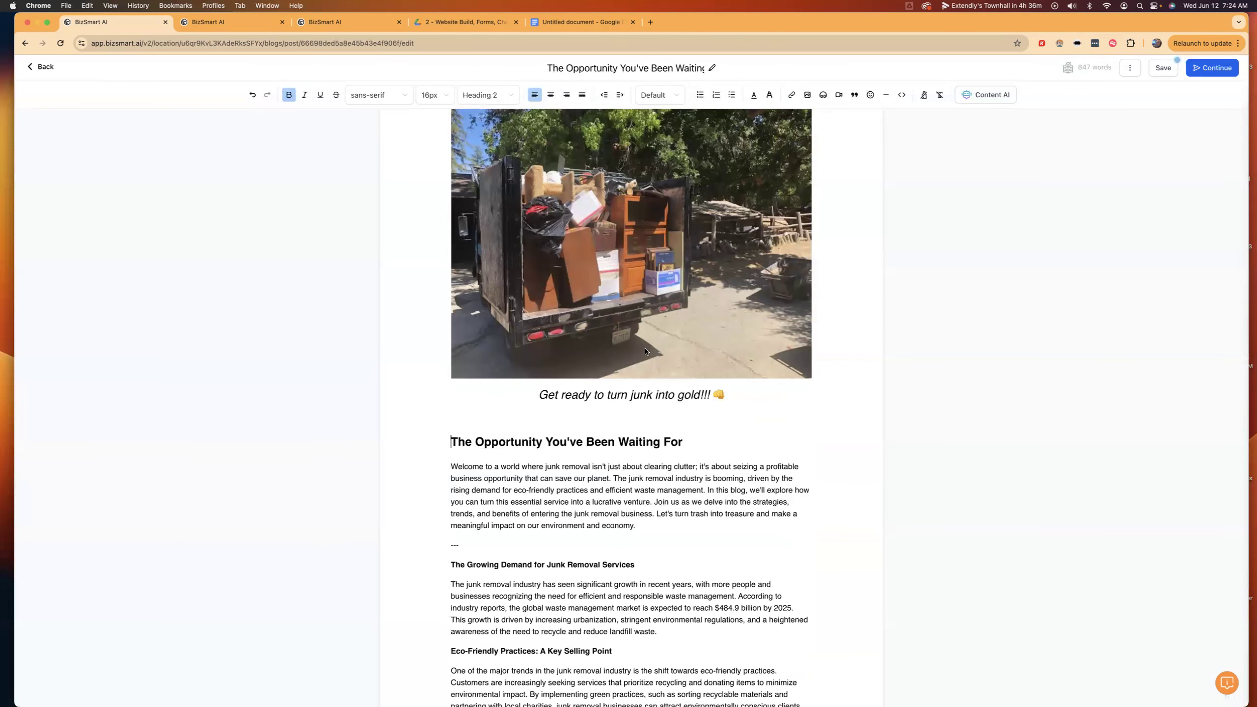
- Delete the template's embedded blogging tips video under "Other resources to help you get started with blogging"
scroll(645, 352, "down", 5)
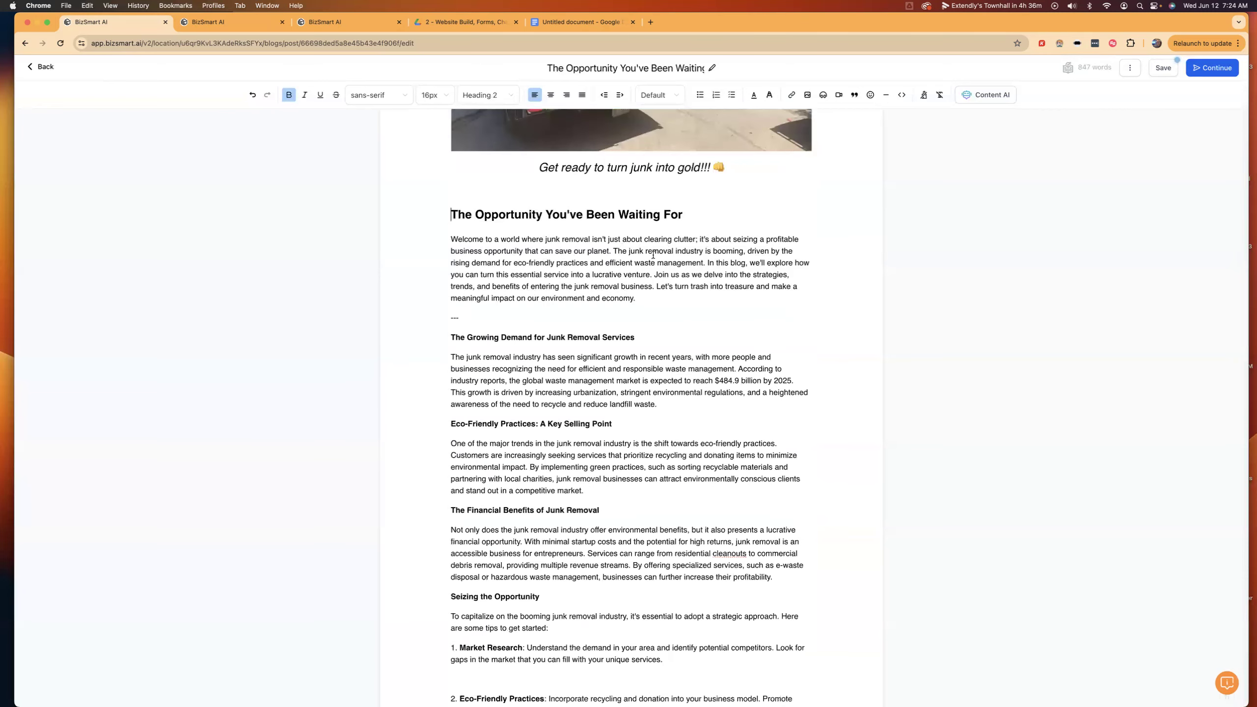
scroll(653, 255, "down", 13)
scroll(653, 254, "up", 4)
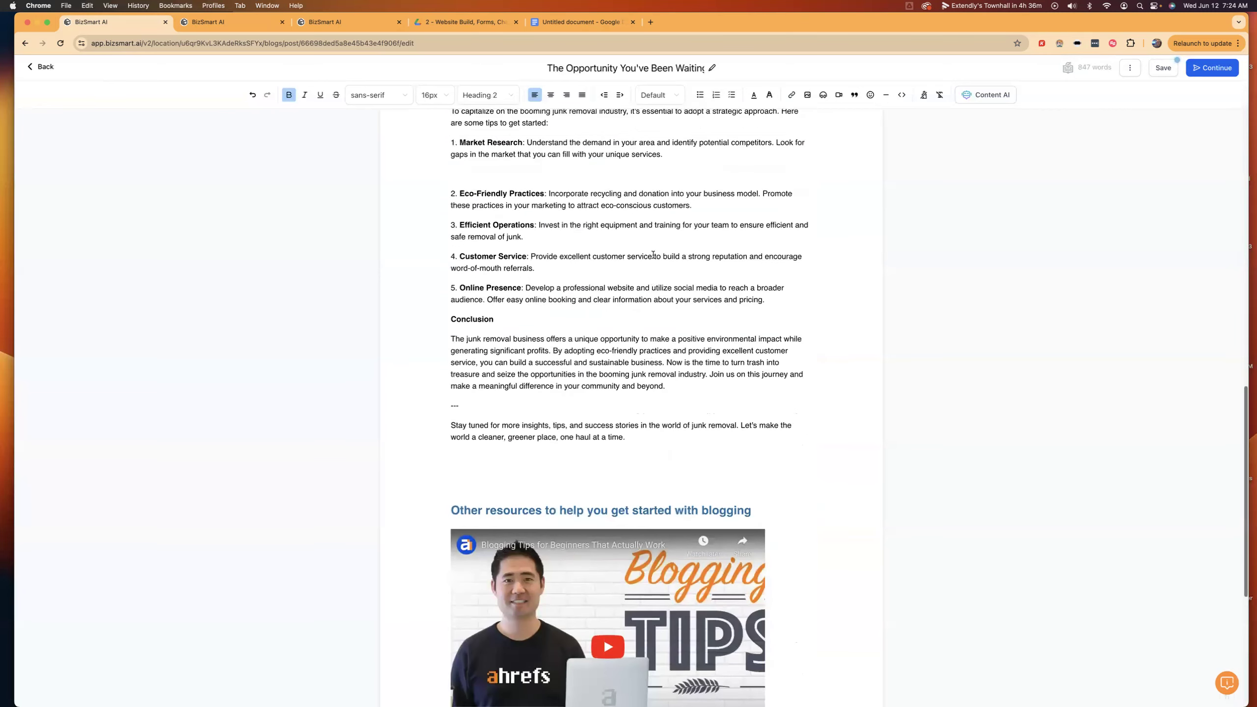
scroll(654, 255, "down", 7)
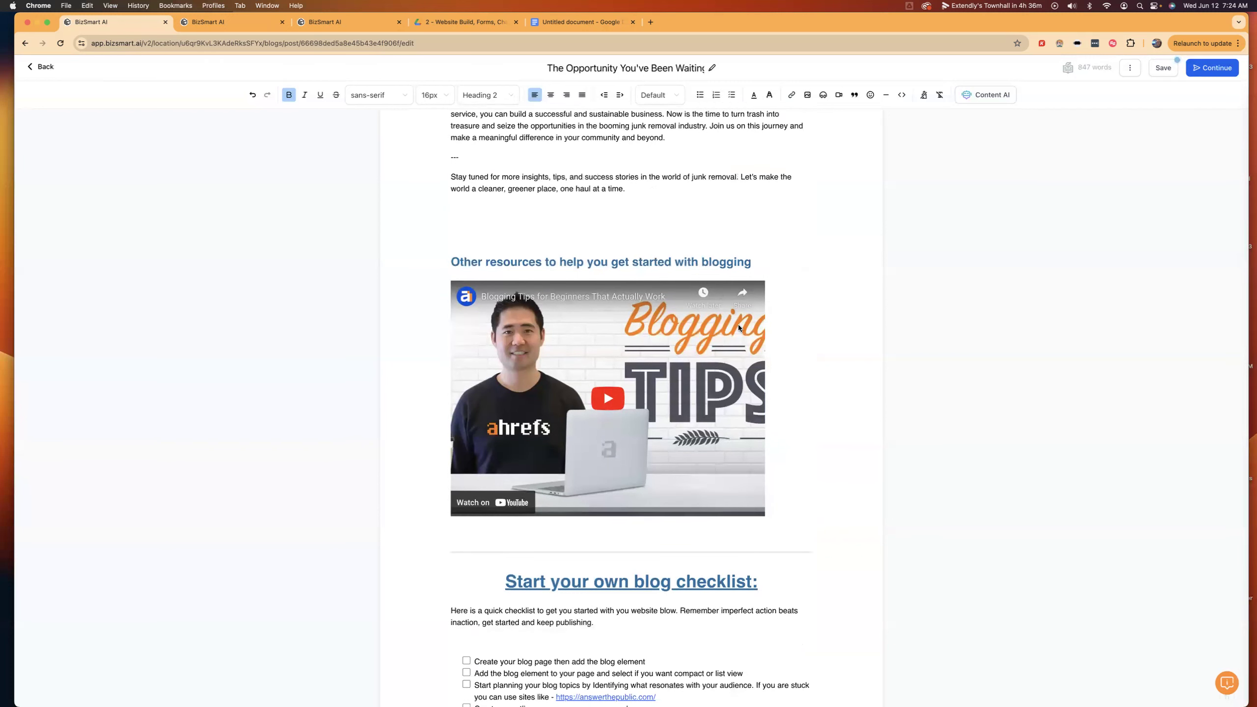
left_click(721, 333)
key("BackSpace")
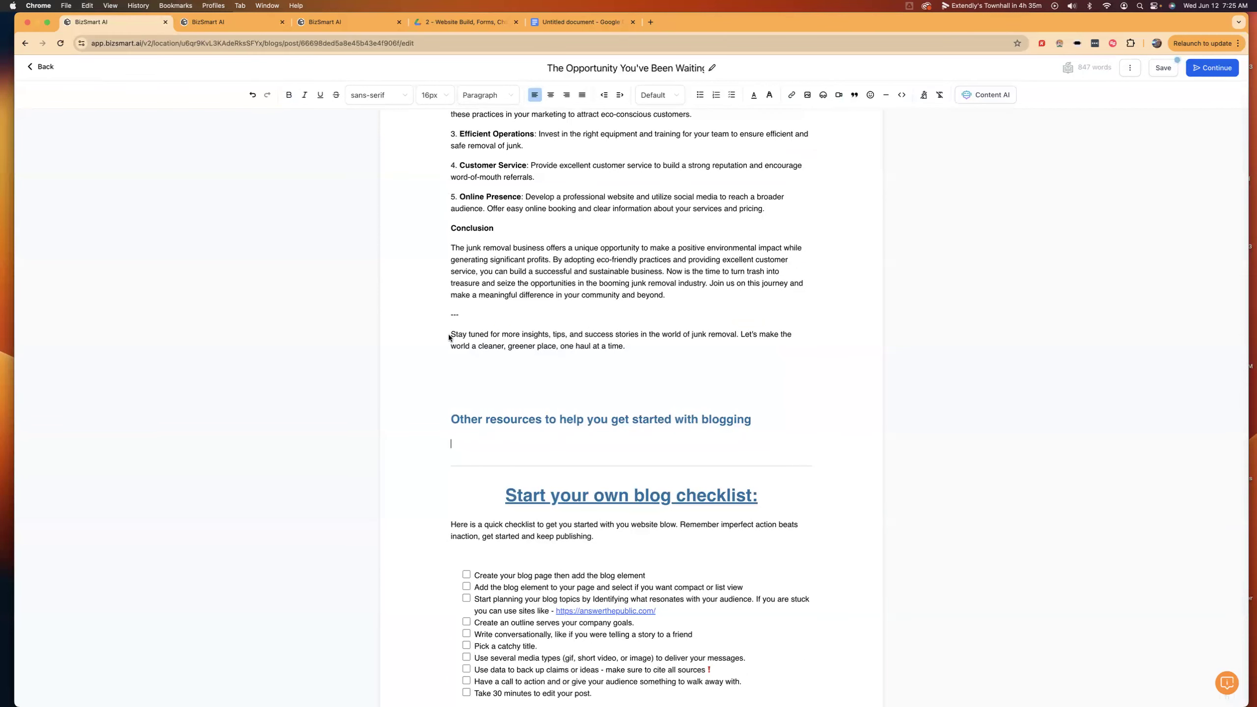
- Format the closing "Stay tuned for more insights" paragraph as Heading 2
left_click_drag(625, 345, 421, 332)
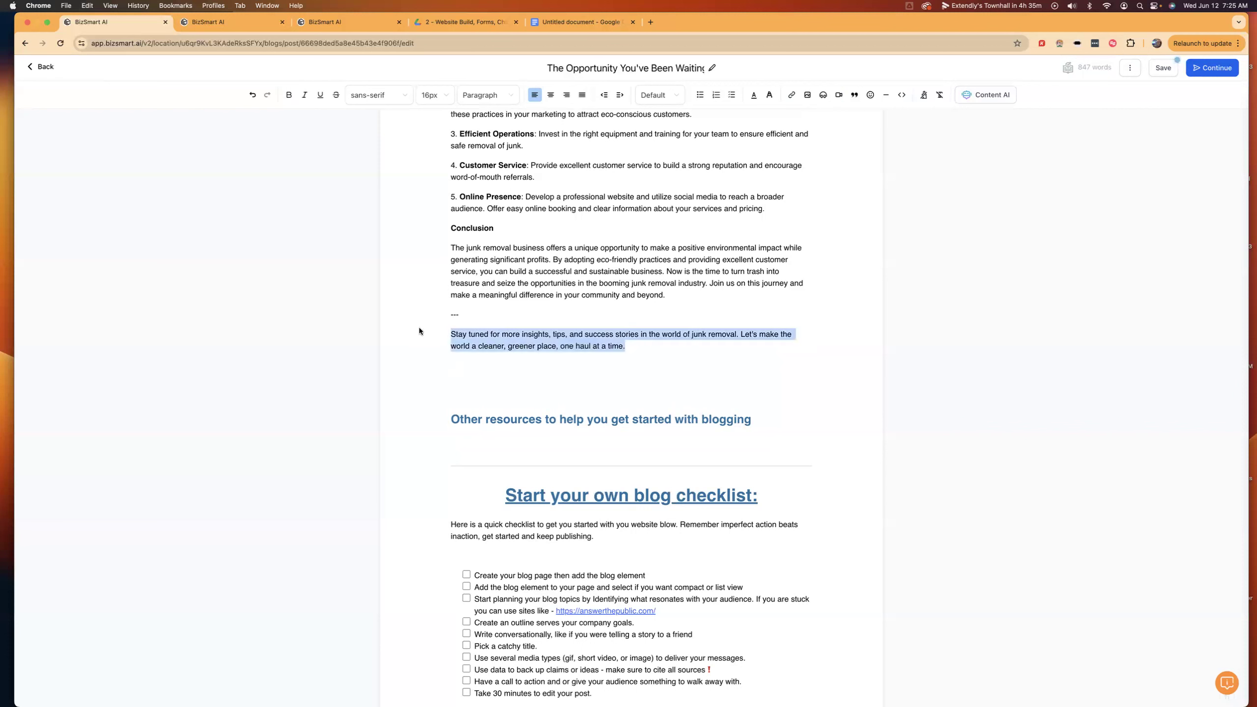
left_click(546, 421)
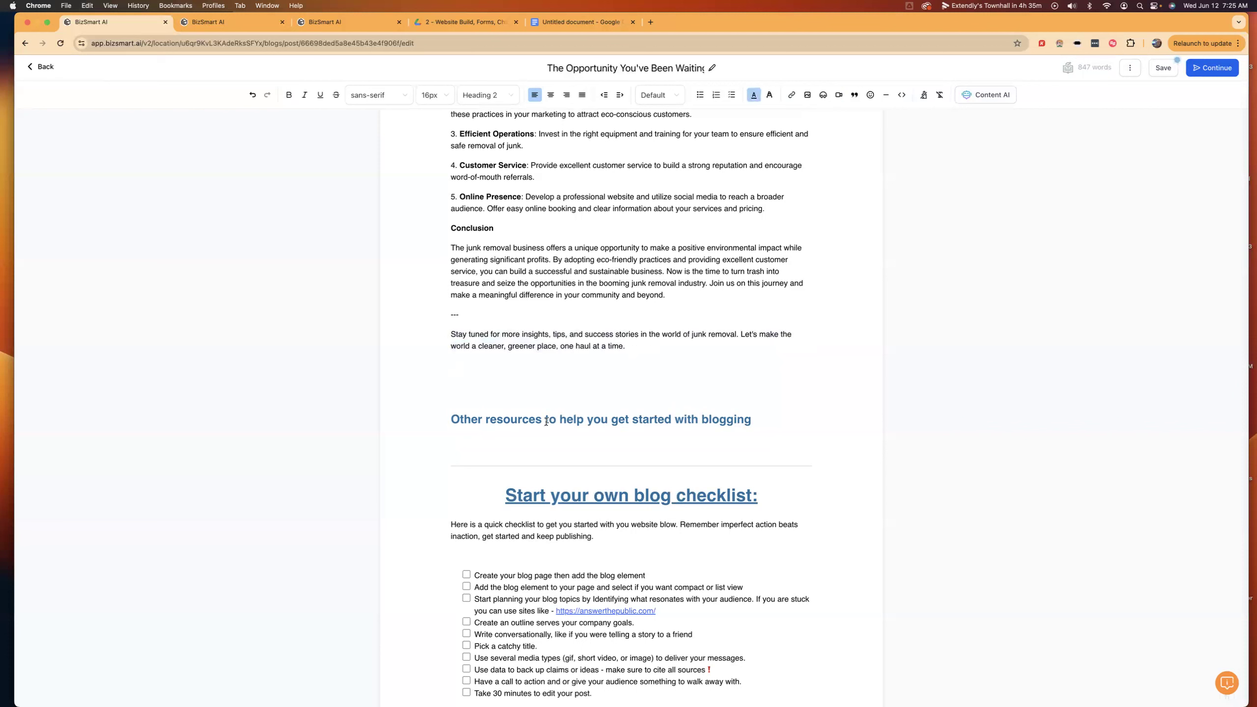
left_click(516, 345)
left_click(518, 419)
left_click(518, 342)
left_click_drag(627, 348, 450, 330)
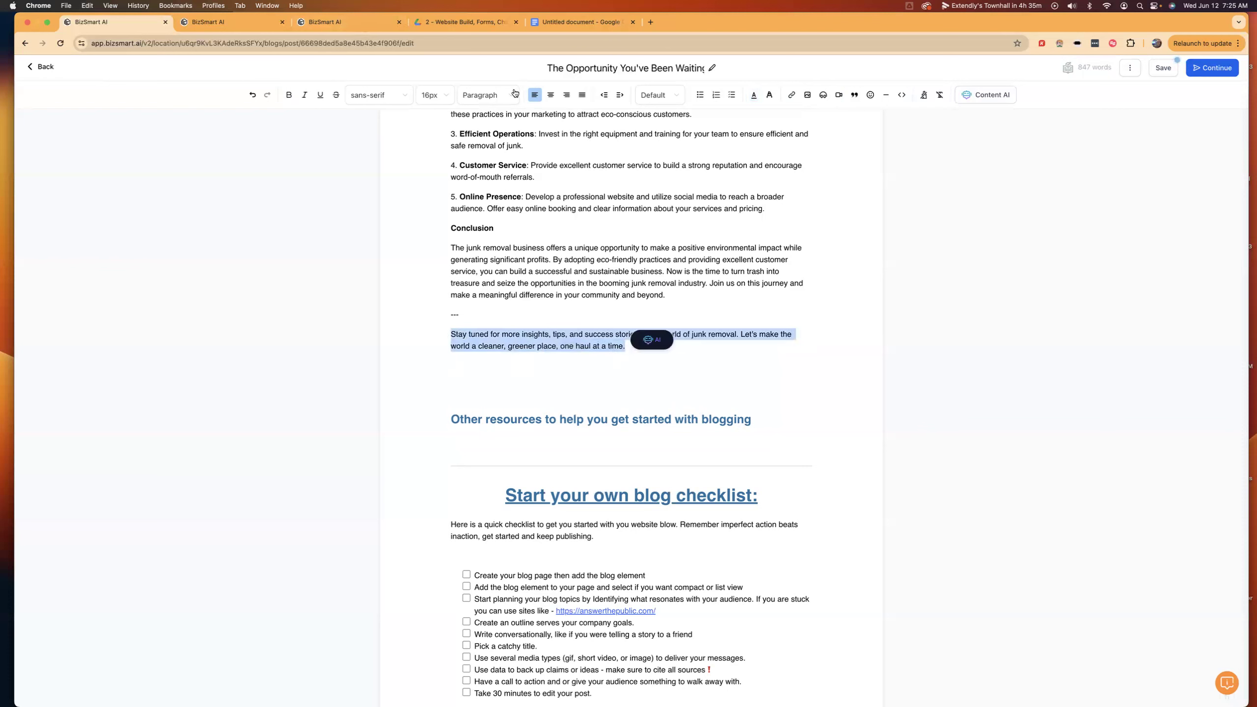
left_click(478, 95)
left_click(478, 137)
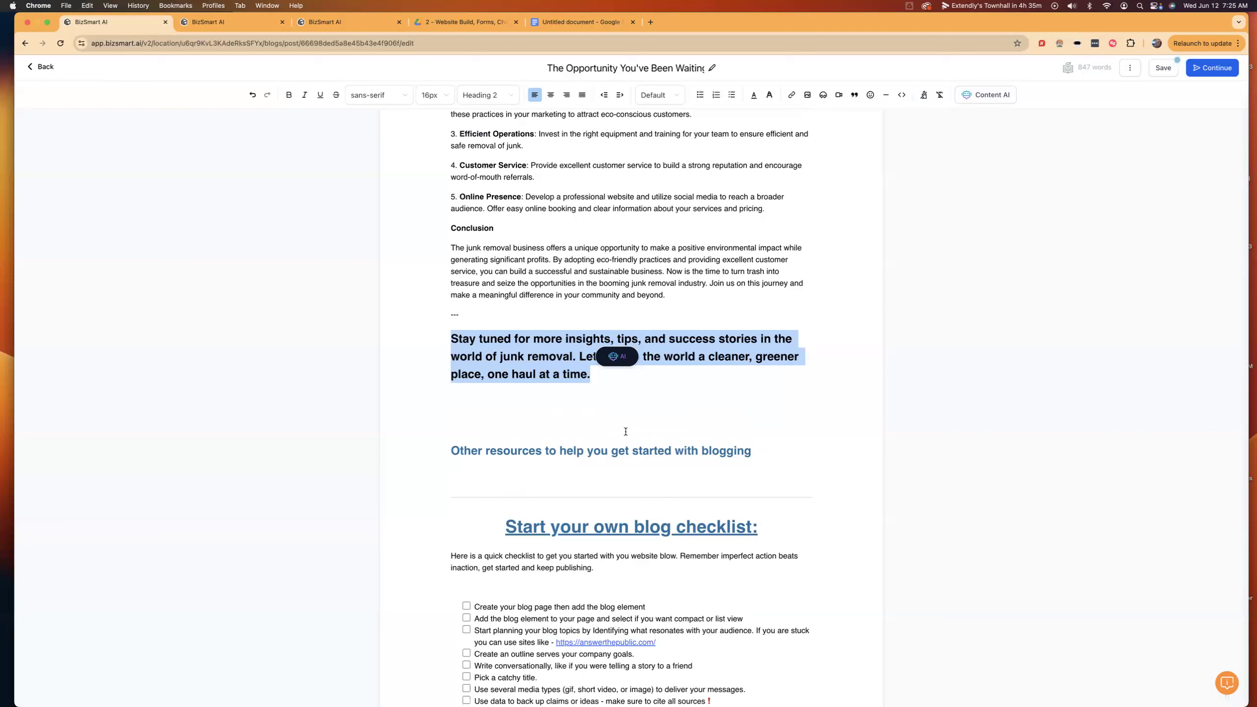
left_click(771, 99)
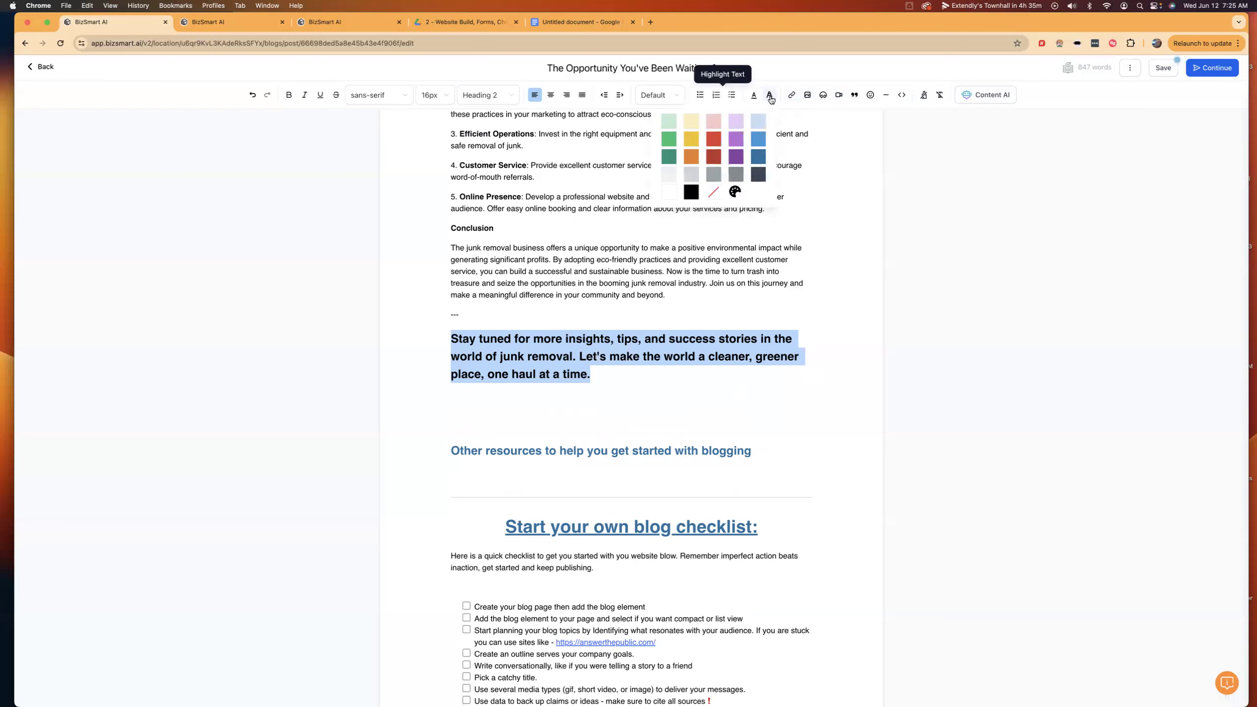
left_click(758, 140)
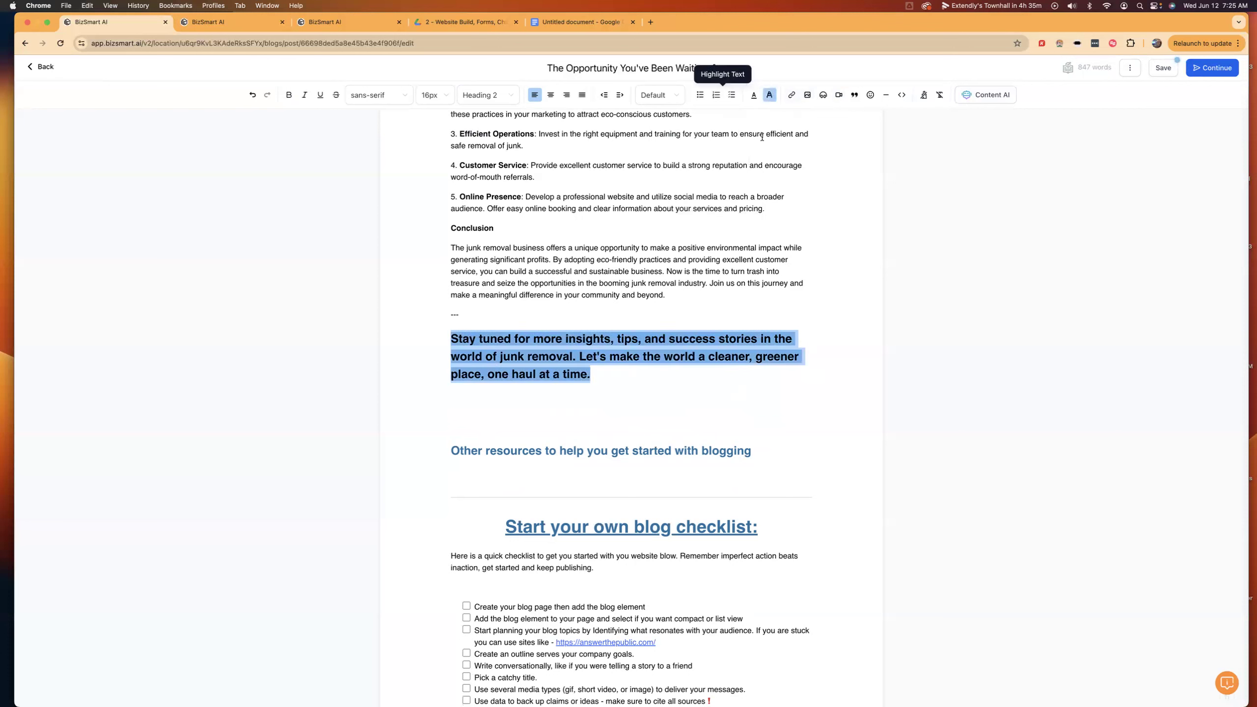
left_click(767, 102)
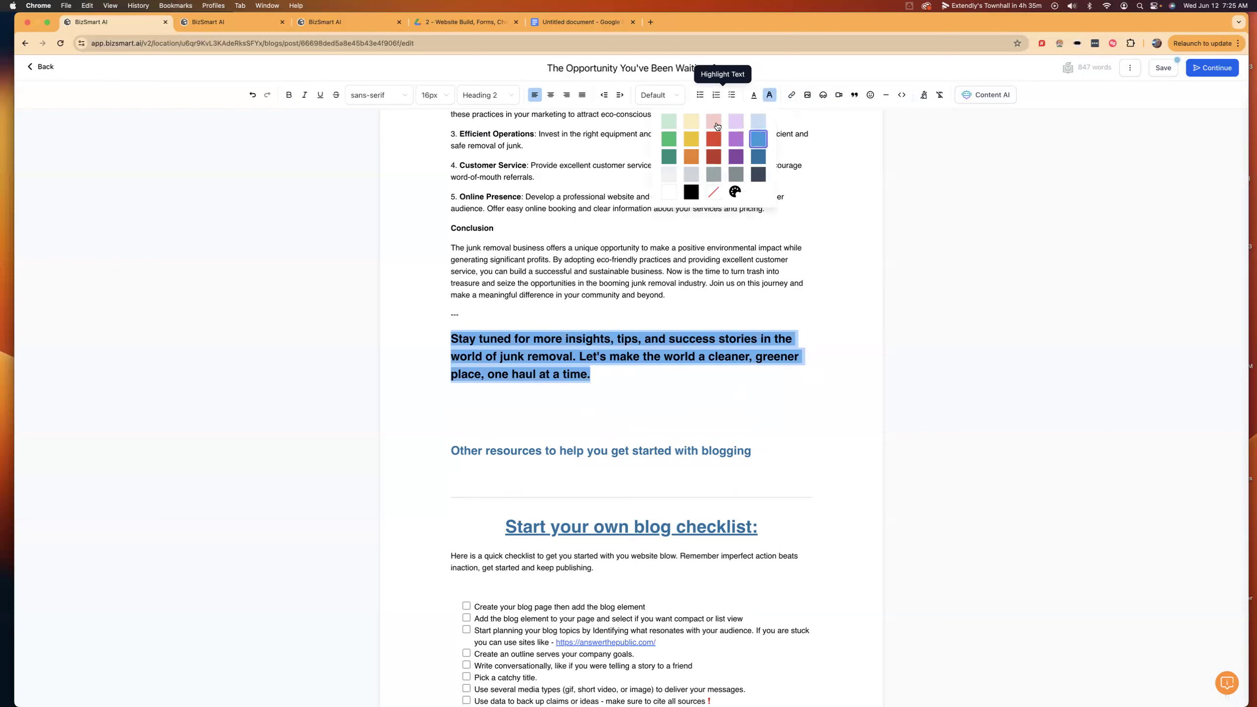
left_click(714, 192)
- Color the text of the closing "Stay tuned" heading medium blue
left_click(753, 100)
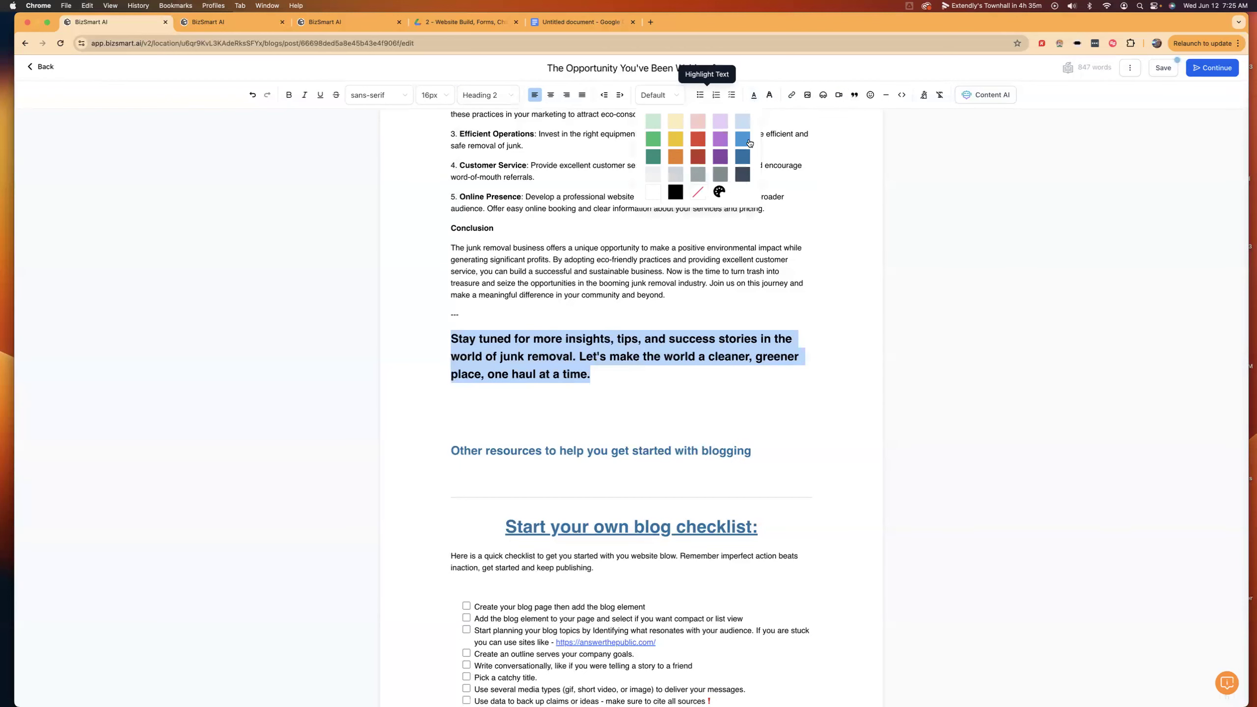
left_click(750, 142)
- Delete the template's "Other resources" heading and the entire "Start your own blog checklist" section below the closing text
left_click(449, 426)
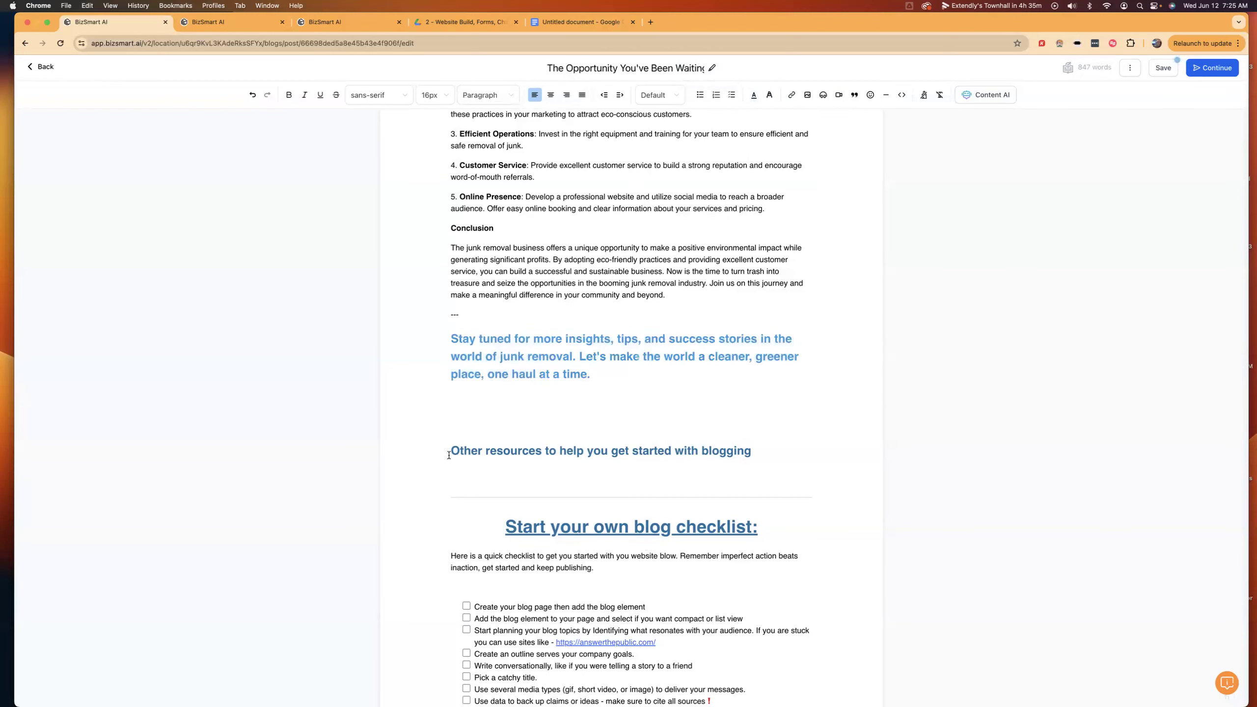
left_click_drag(458, 422, 491, 701)
key("BackSpace")
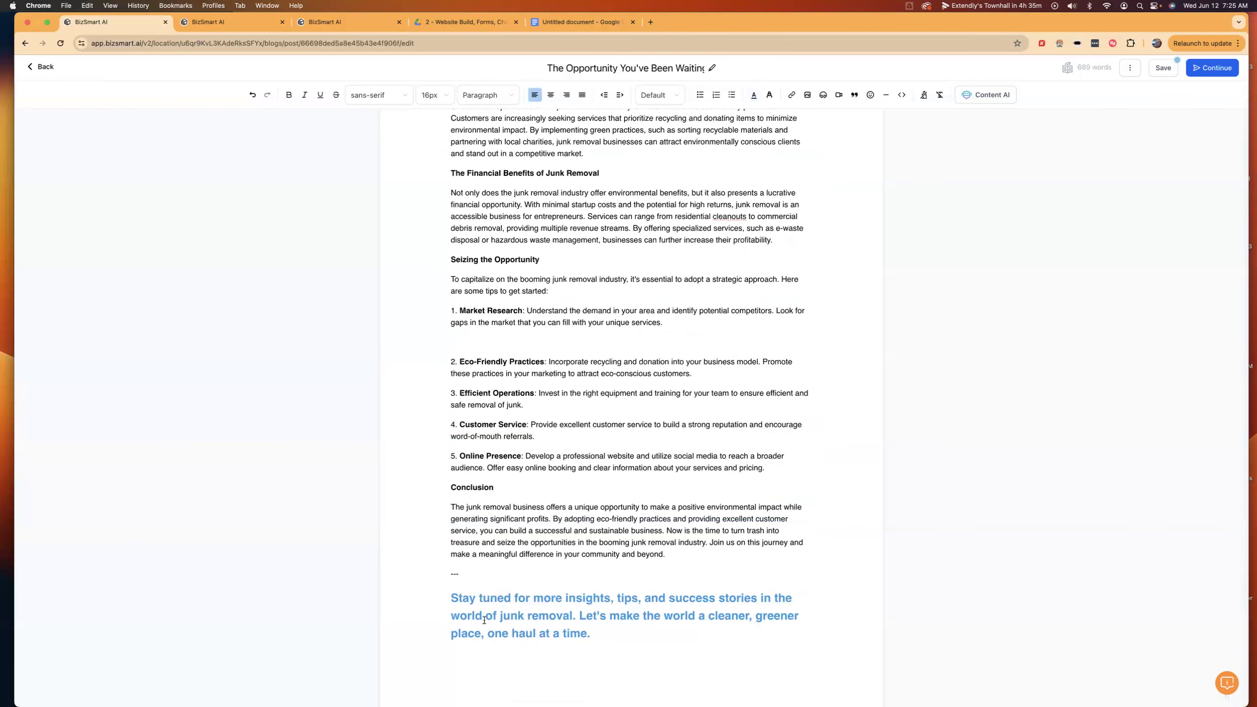
- Save the blog post, look it over once more, and continue to the Publish or Schedule settings
scroll(484, 620, "up", 1)
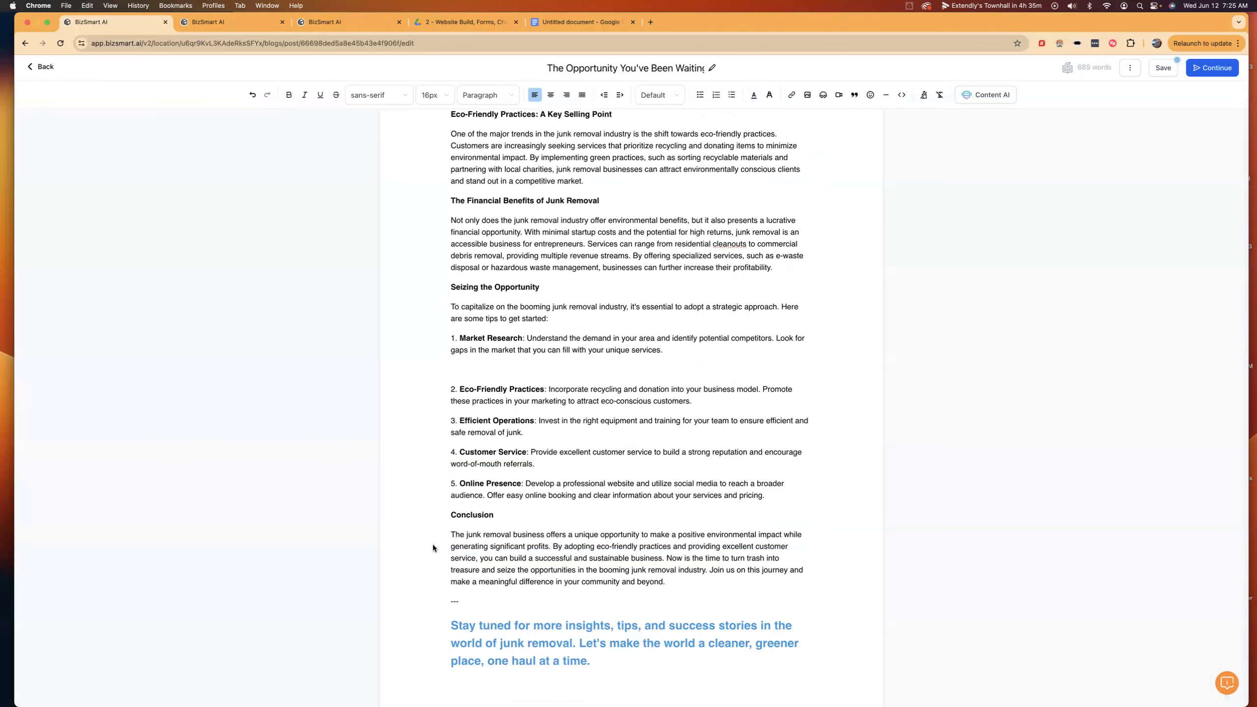
scroll(433, 547, "up", 1)
scroll(567, 299, "up", 15)
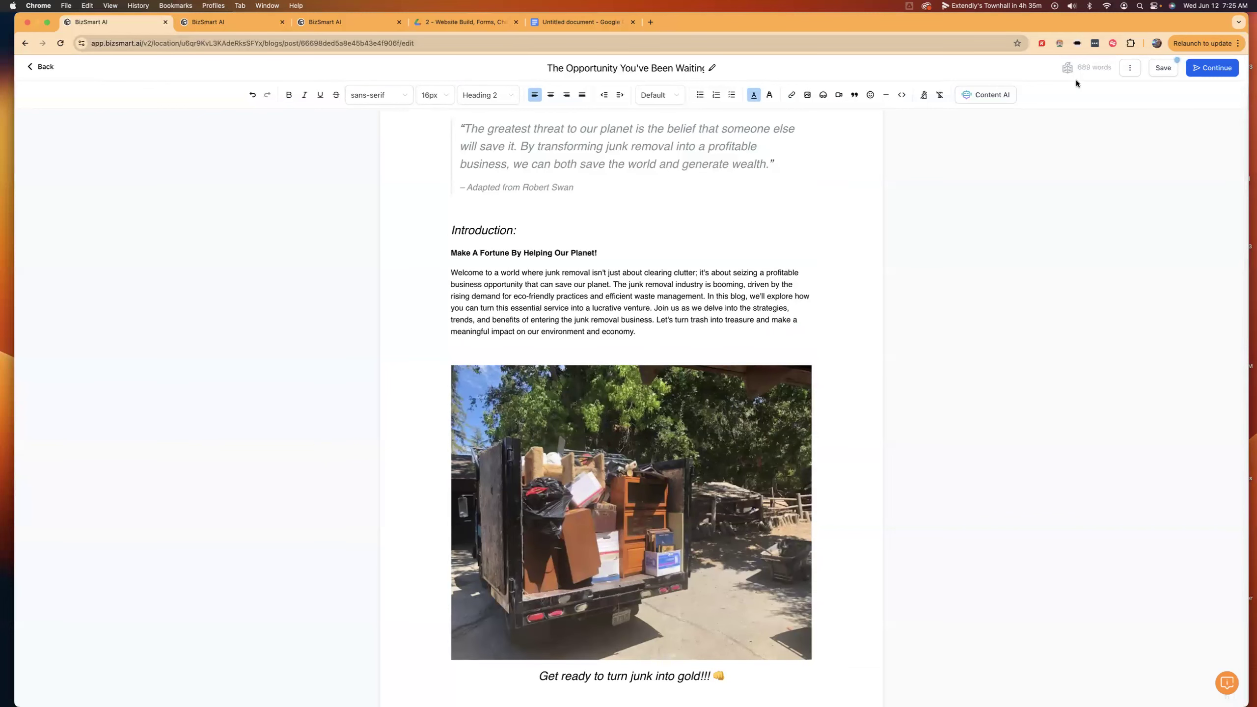
left_click(1171, 72)
scroll(602, 329, "down", 10)
scroll(602, 329, "up", 10)
left_click(1208, 69)
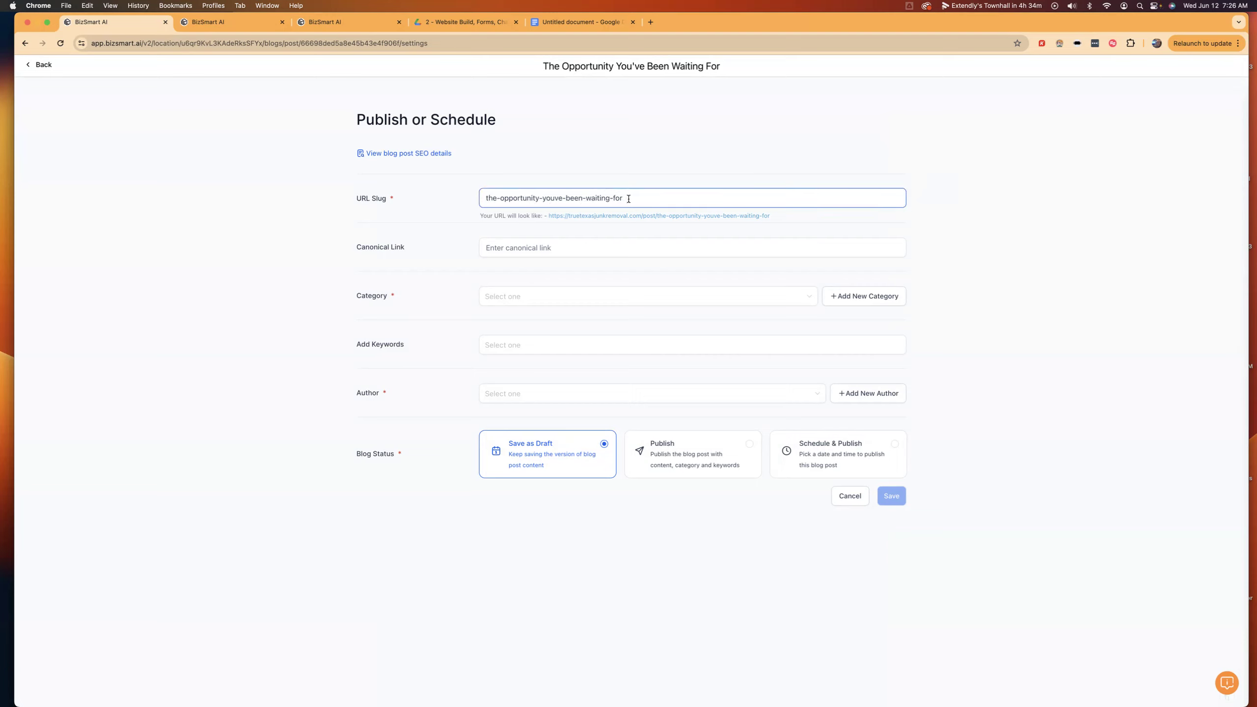
- Start a new blog category for the post and label it "The Junk Removal Opportunity"
left_click(501, 297)
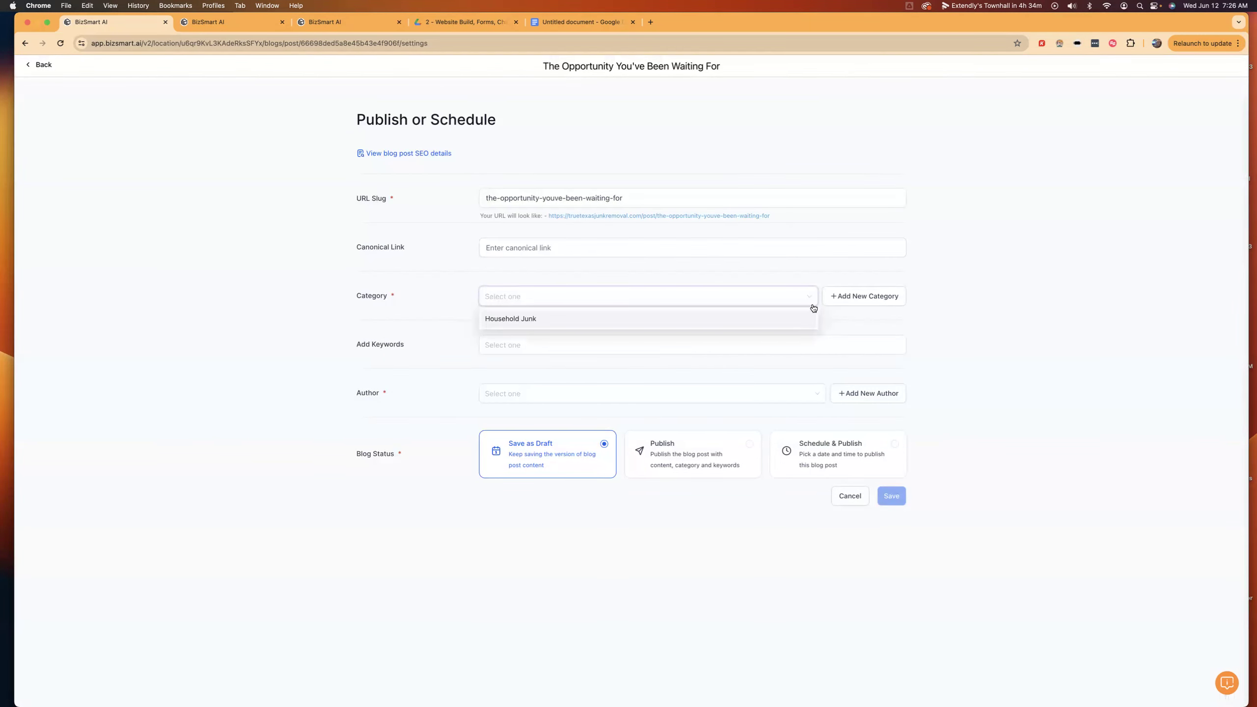
left_click(878, 311)
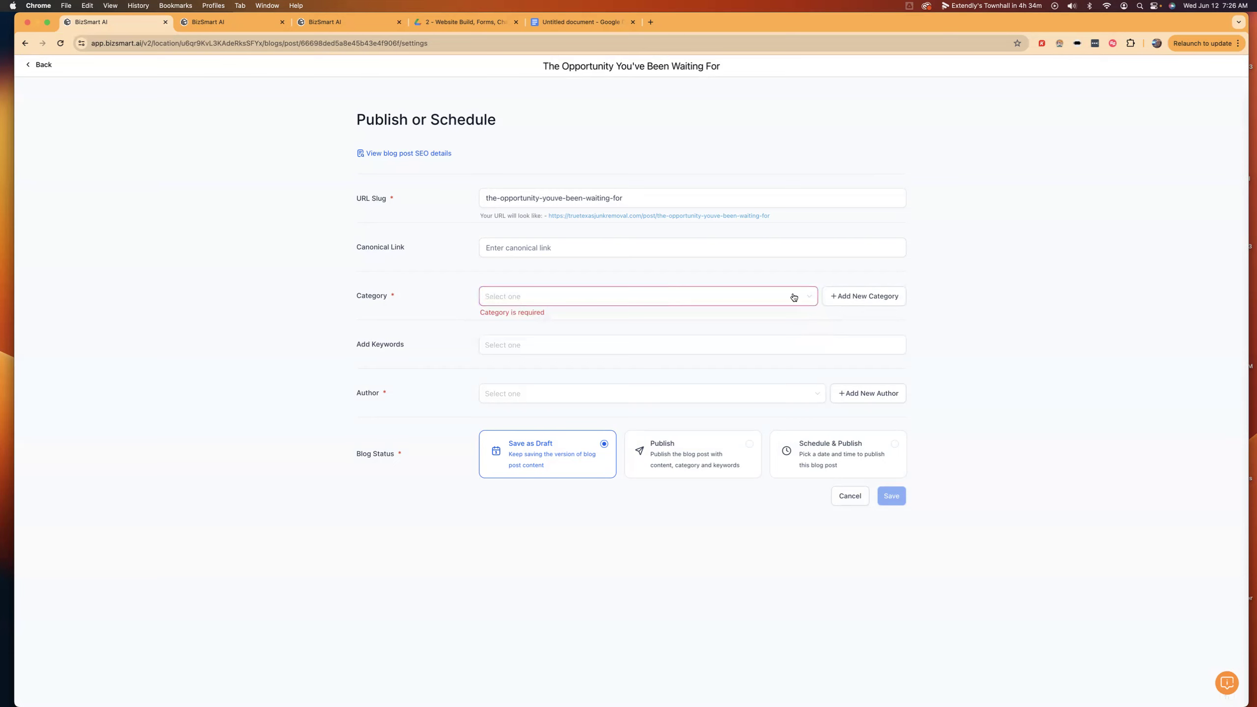
left_click(862, 295)
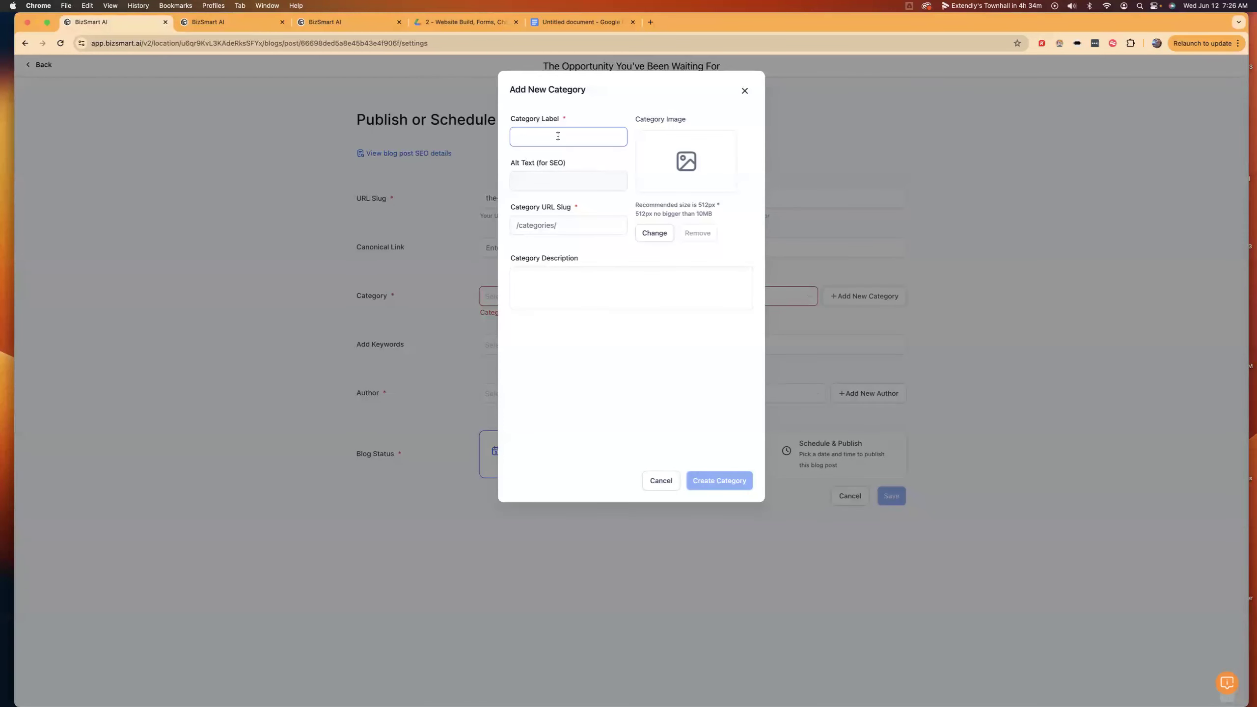
type("Ju")
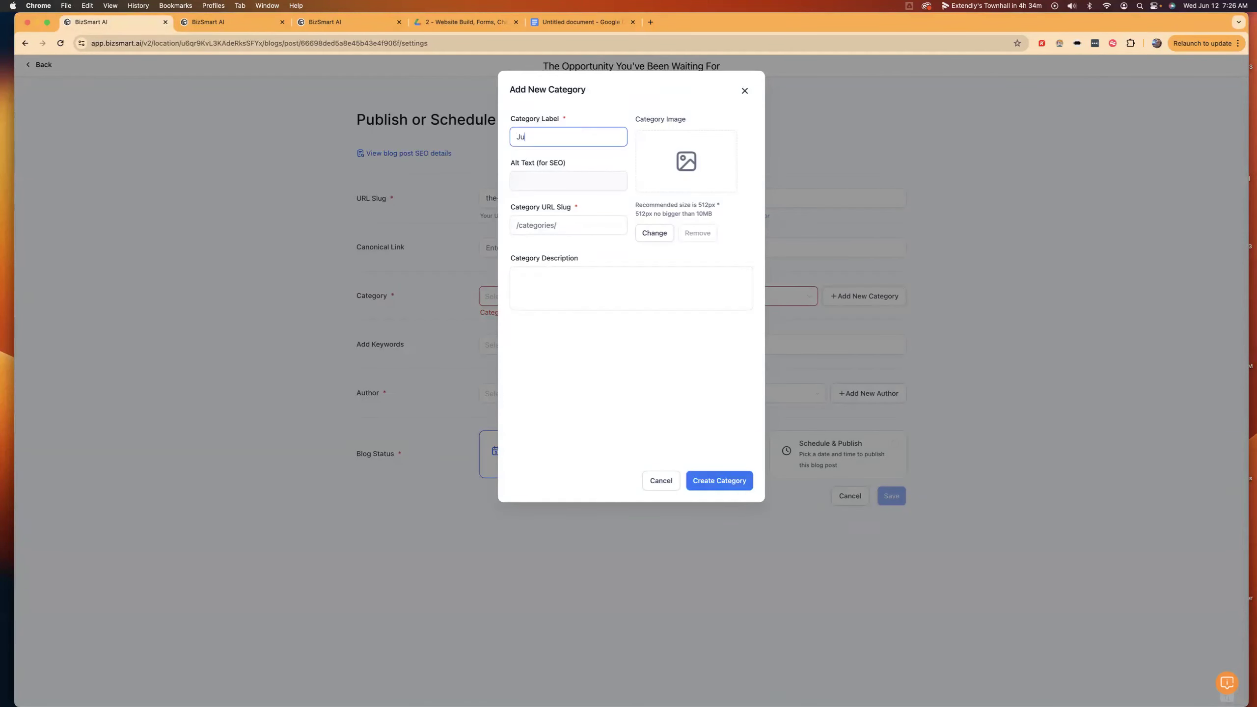
type("nk Remo")
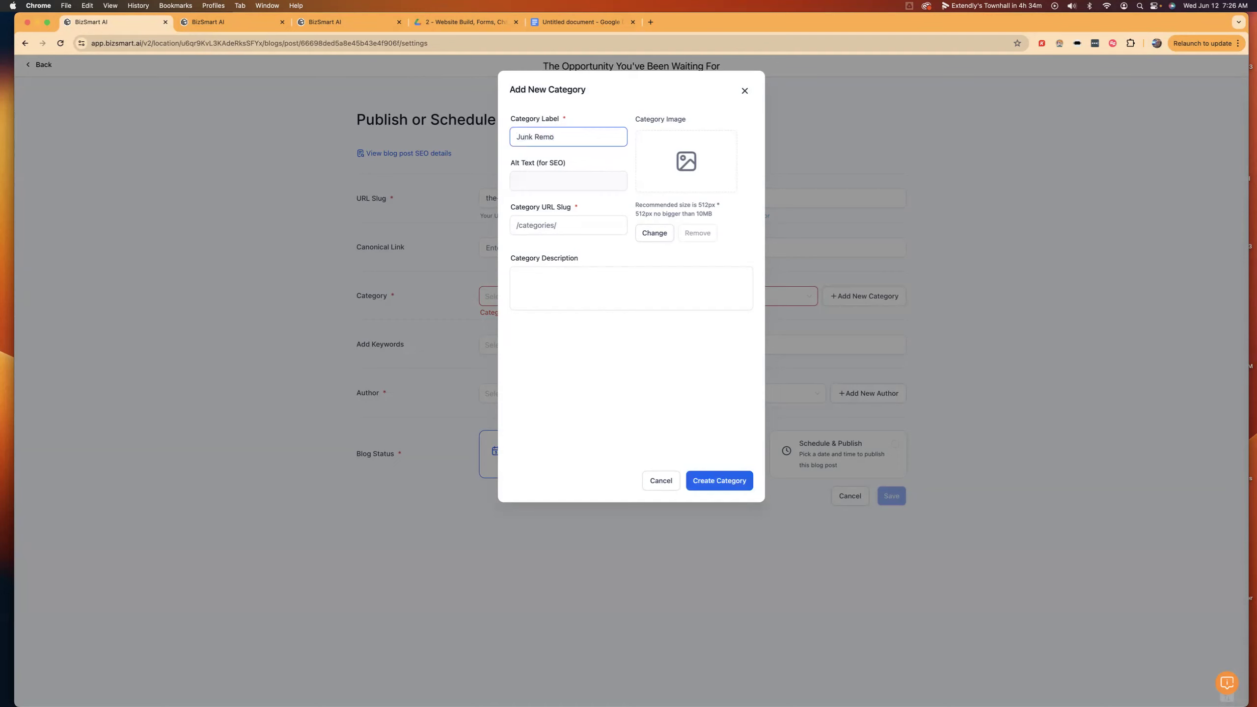
type("bal OpportunityThe")
left_click(541, 273)
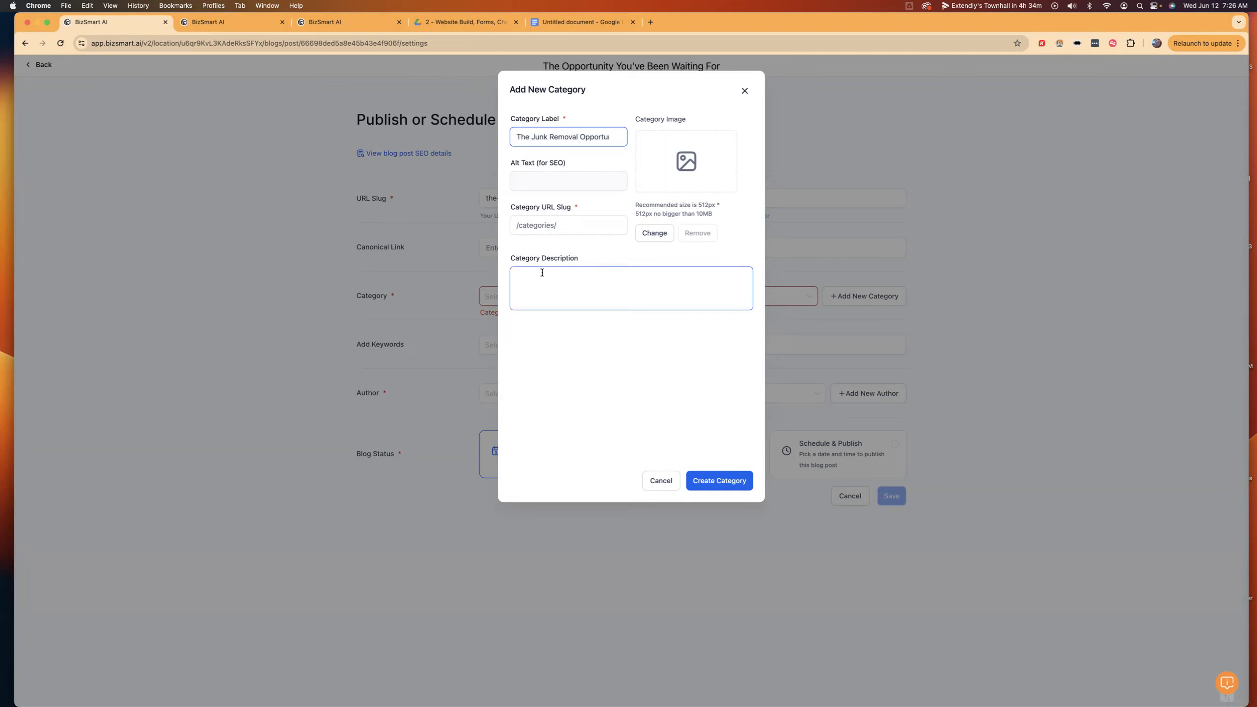
left_click(585, 204)
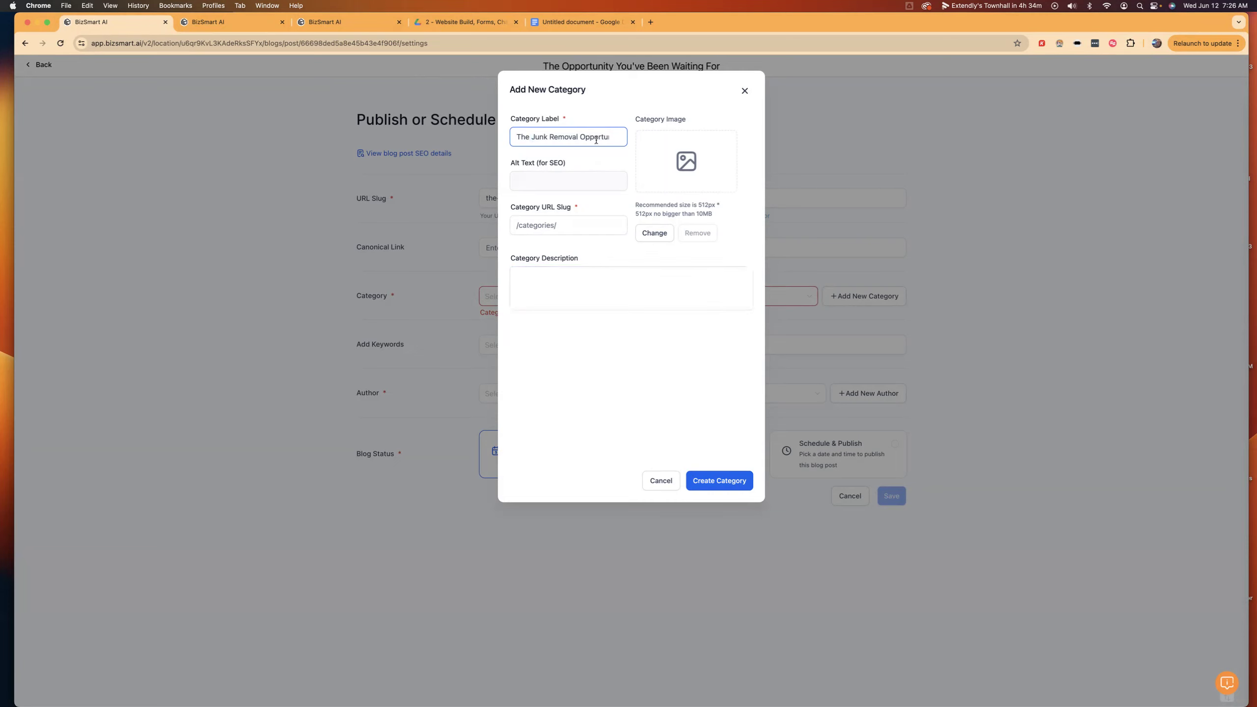
- Search Unsplash for "cash" and use the photo of scattered hundred-dollar bills as the category image
left_click(667, 235)
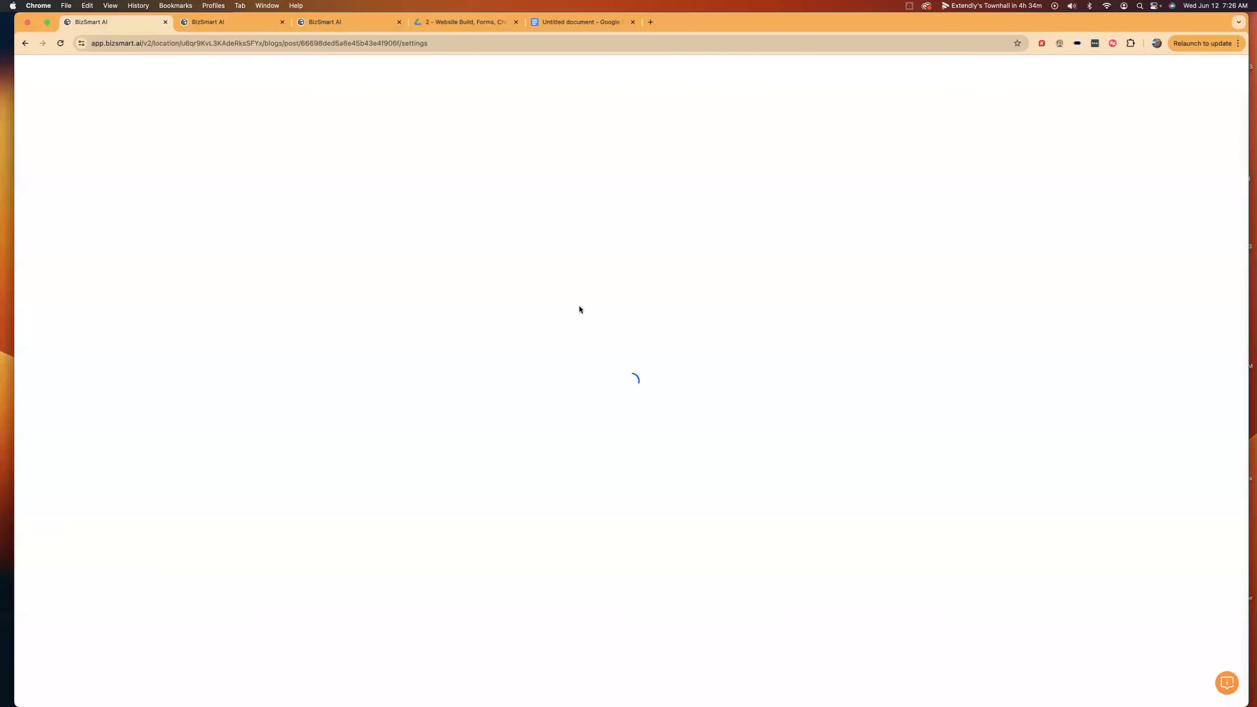
left_click(718, 69)
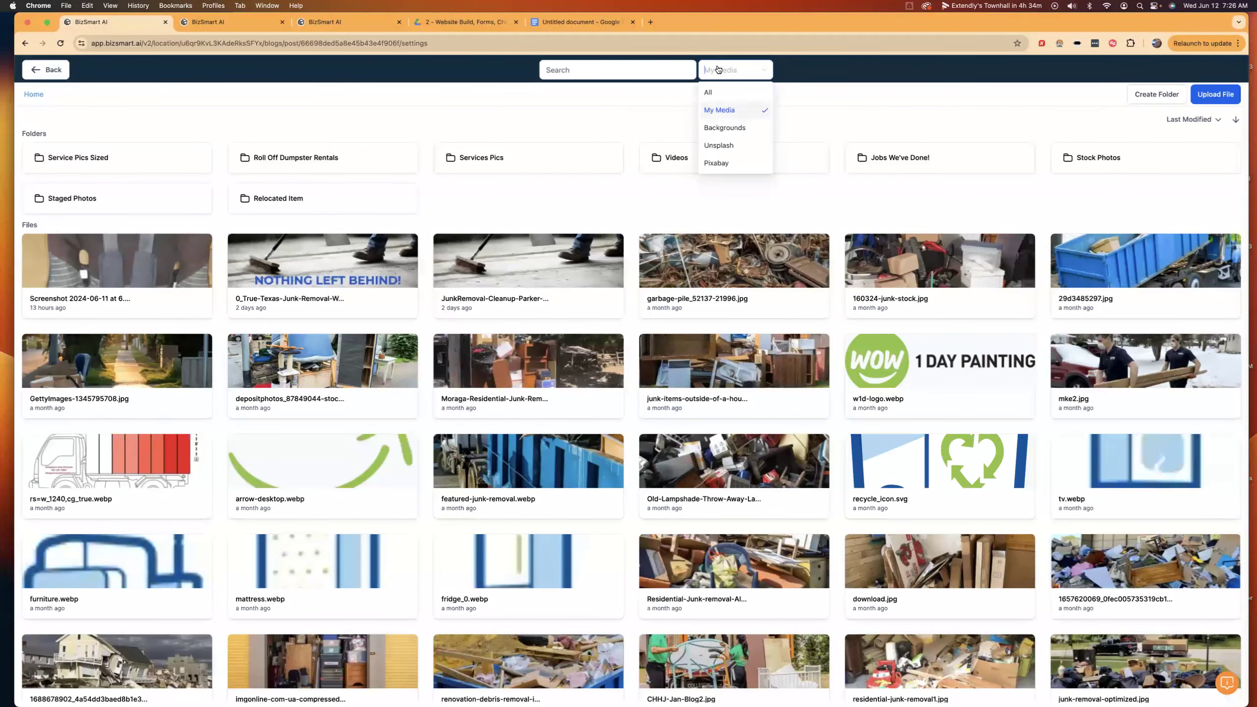
left_click(718, 142)
left_click(593, 74)
type("cash")
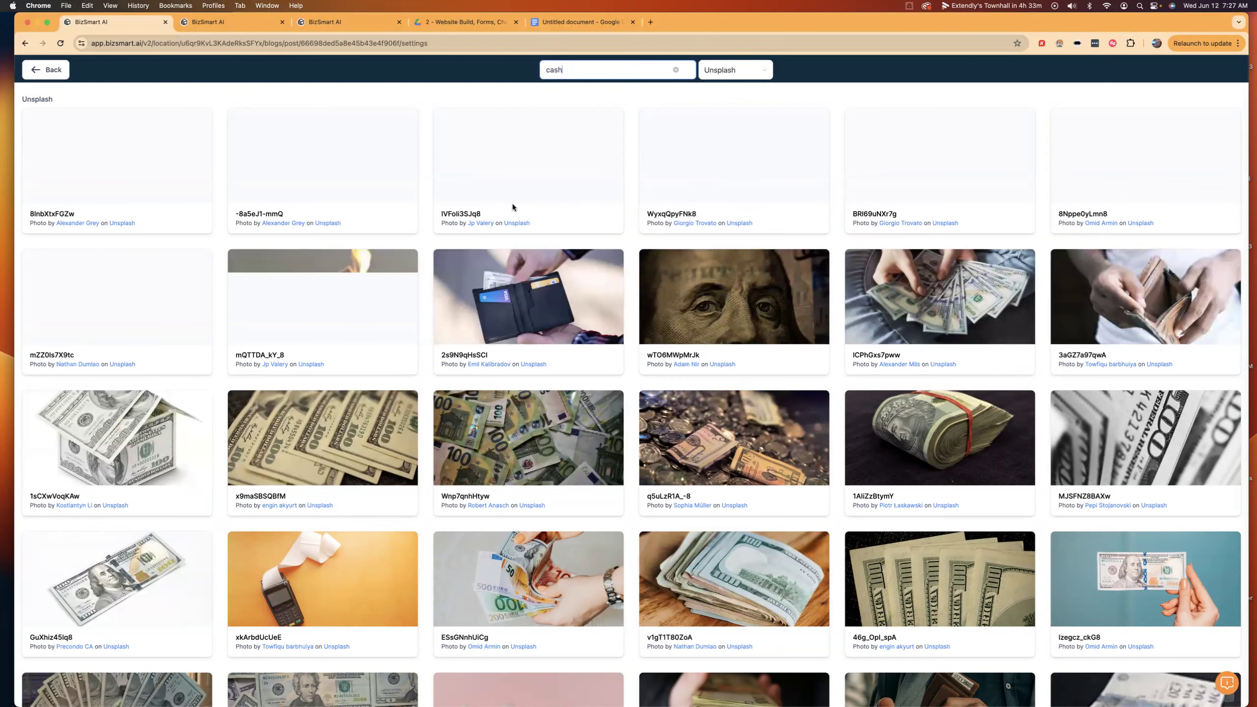
scroll(513, 207, "down", 3)
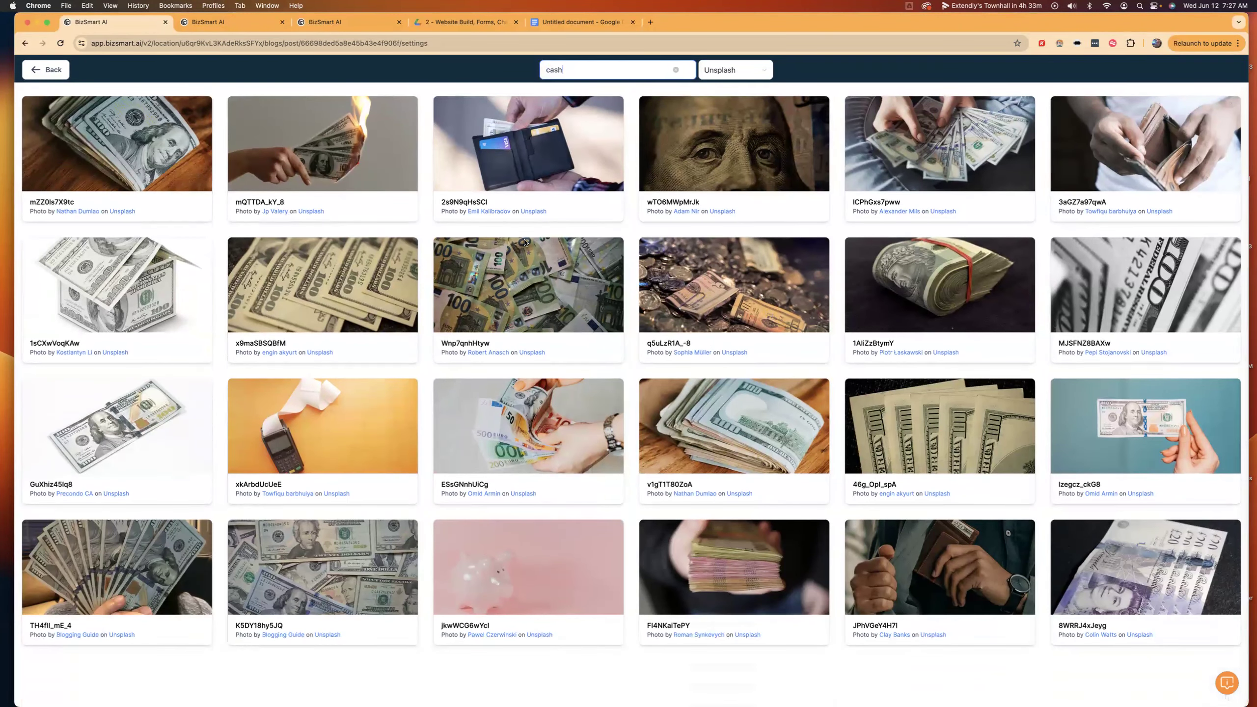
scroll(801, 389, "up", 2)
scroll(801, 389, "down", 2)
scroll(801, 389, "up", 3)
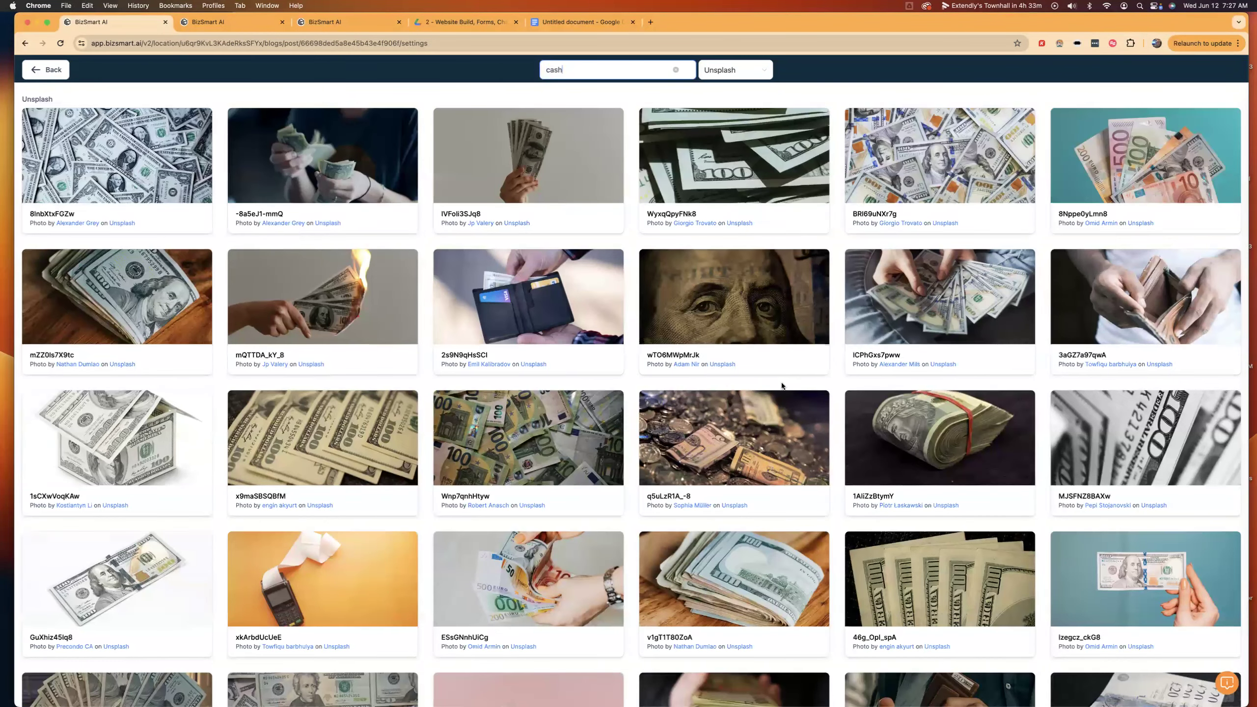
left_click(935, 164)
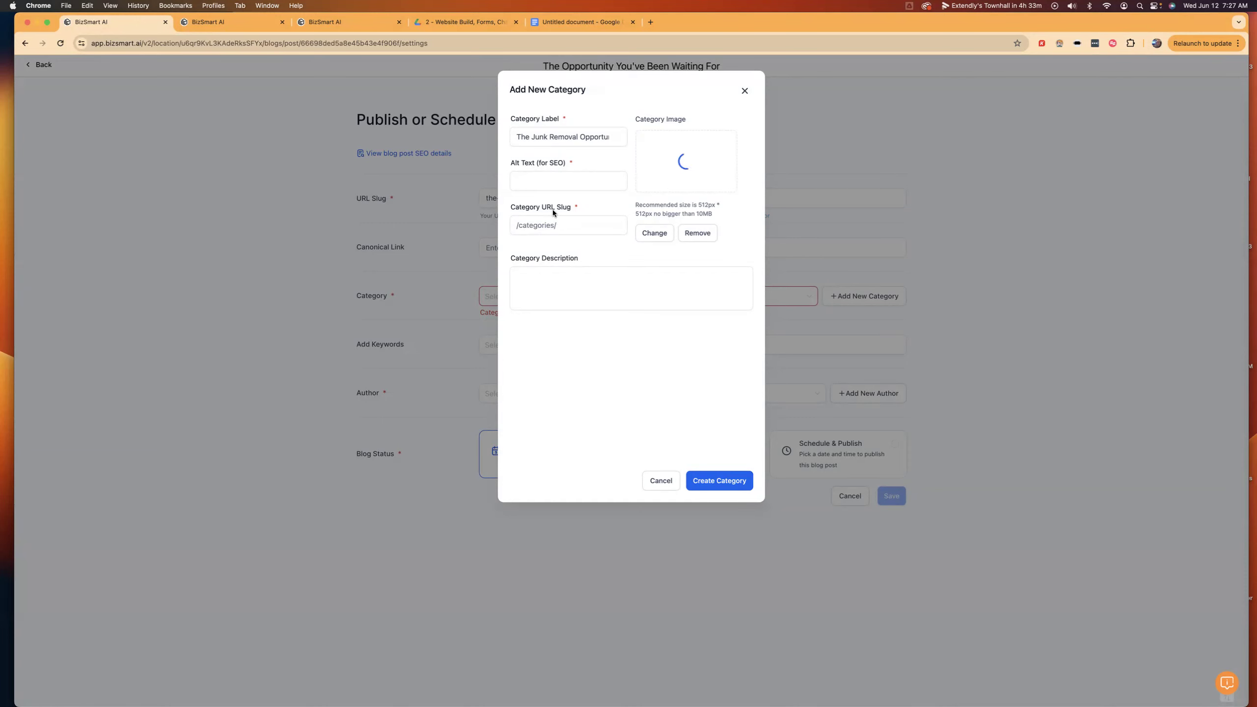
- Set the category image's alt text to "Make Money While Helping Our Planet"
left_click(606, 216)
left_click(570, 177)
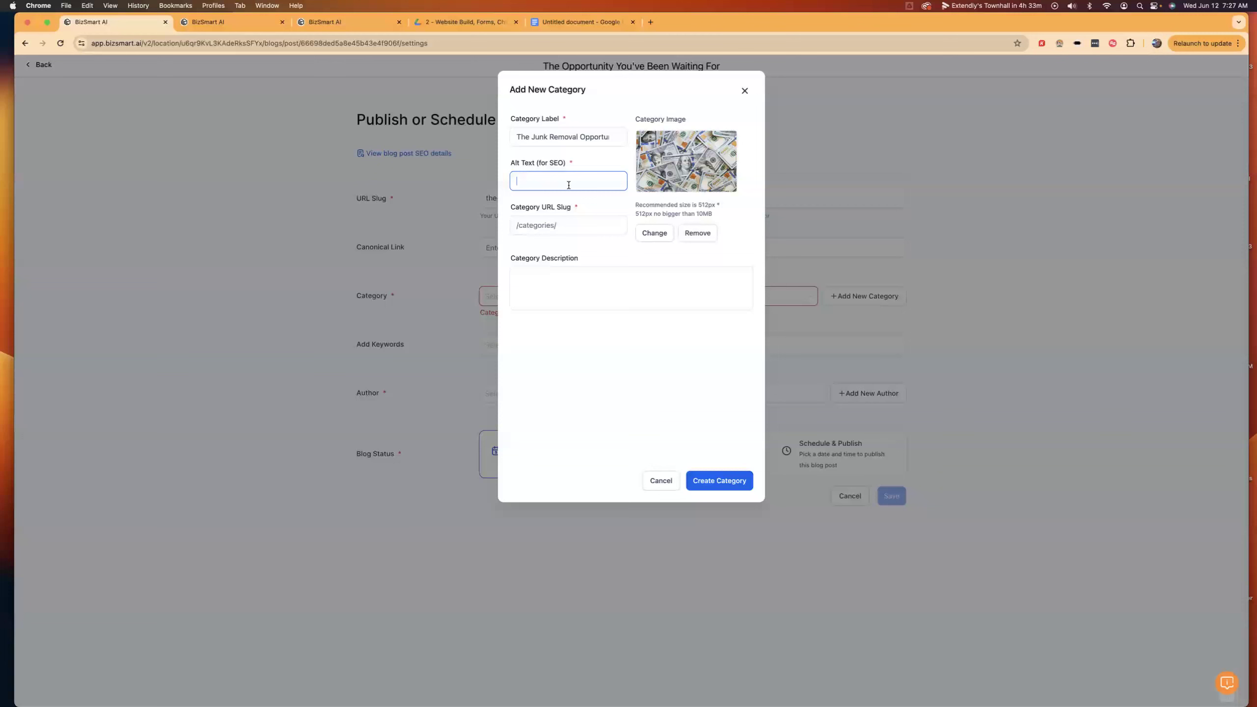
type("Make Money whil")
key("BackSpace")
key("BackSpace")
type("While Helping OUr")
key("BackSpace")
key("BackSpace")
type("ur Plann")
key("BackSpace")
type("et")
- Copy ChatGPT's short description for "The Opportunity You've Been Waiting For" and paste it into the category description in BizSmart AI
left_click(575, 281)
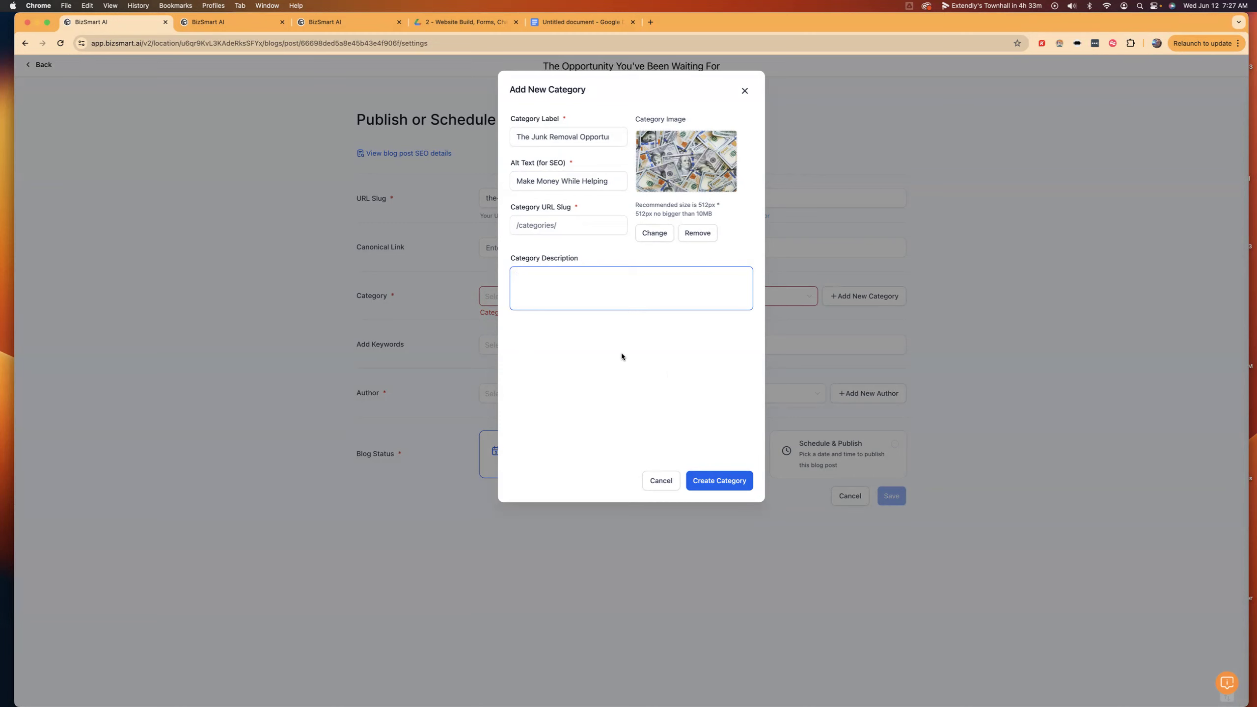
key("super+grave")
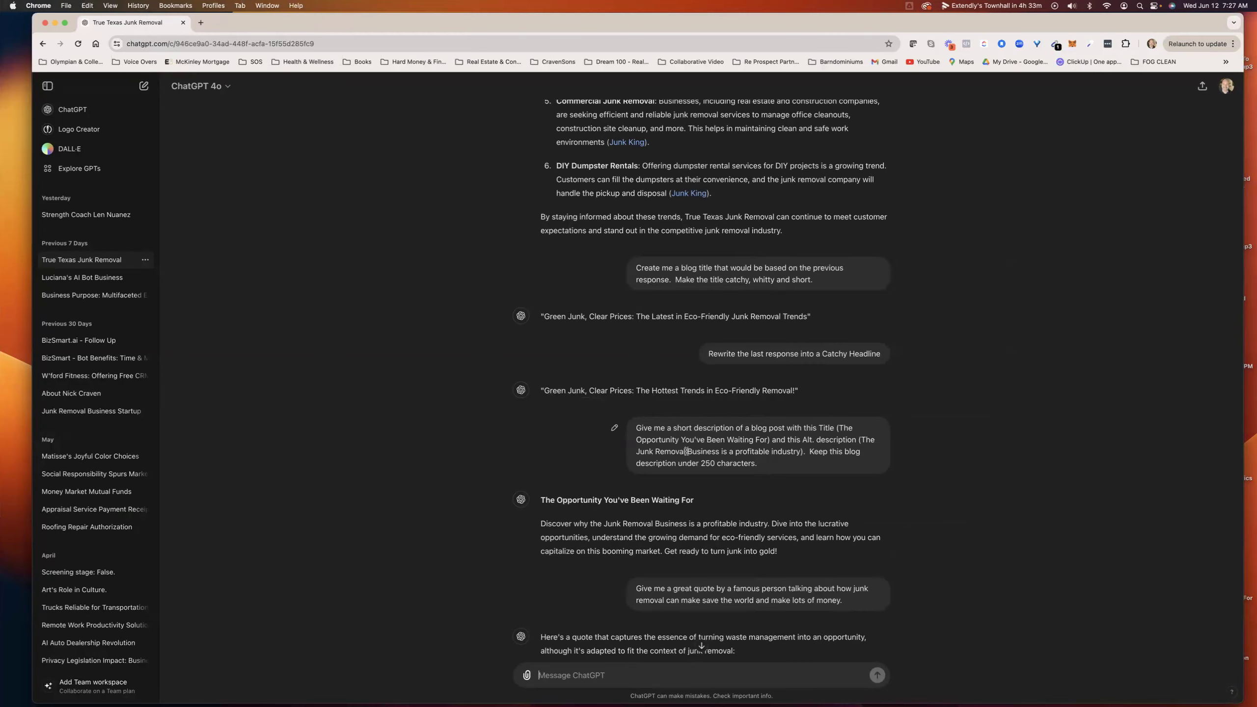
scroll(687, 451, "up", 3)
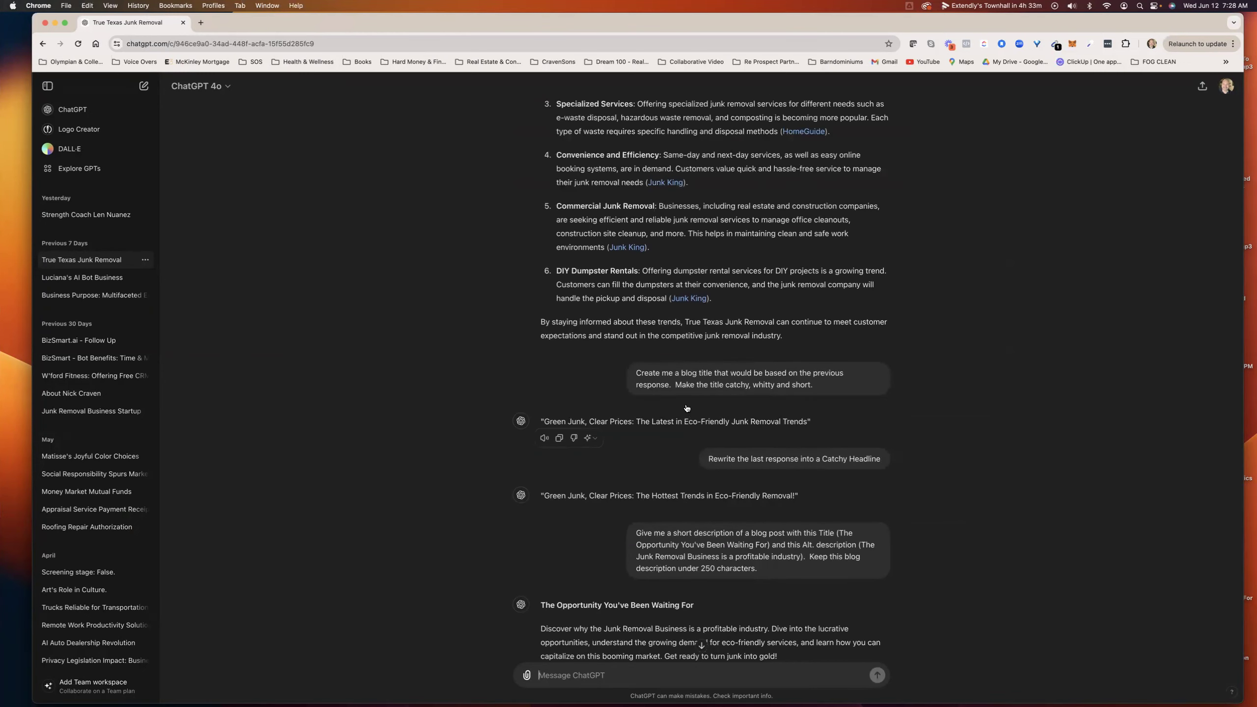
scroll(686, 407, "down", 5)
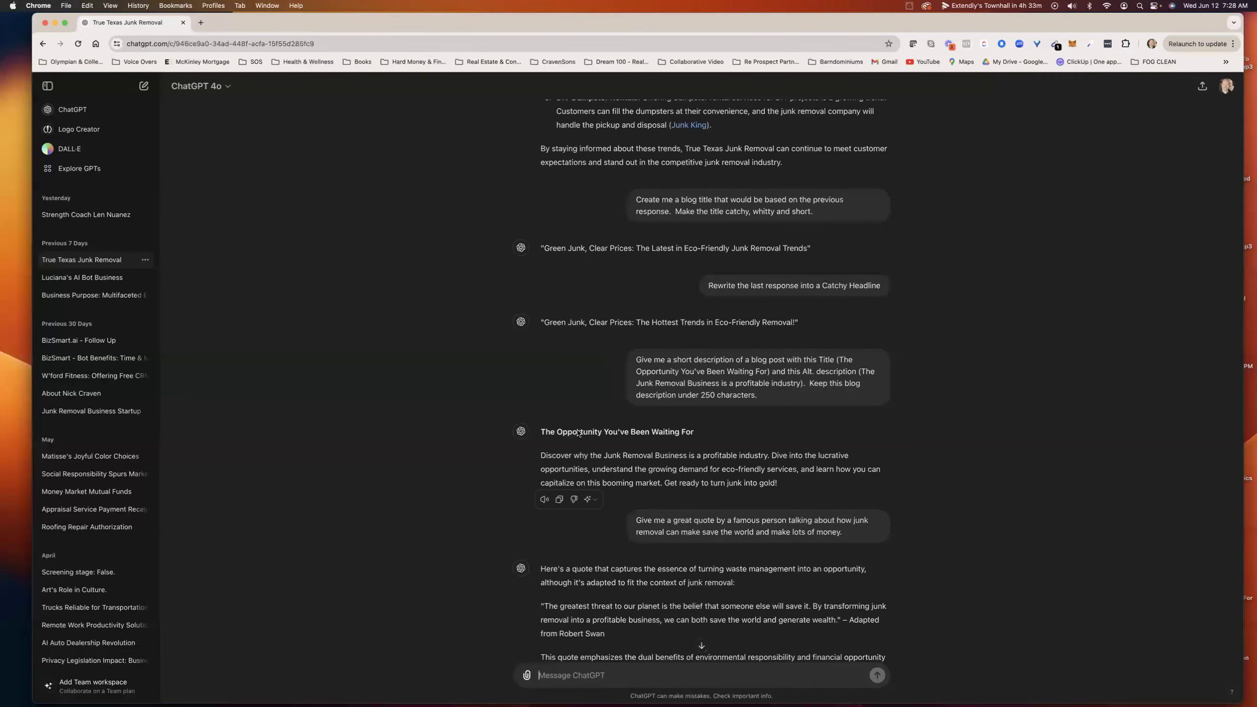
scroll(773, 404, "down", 3)
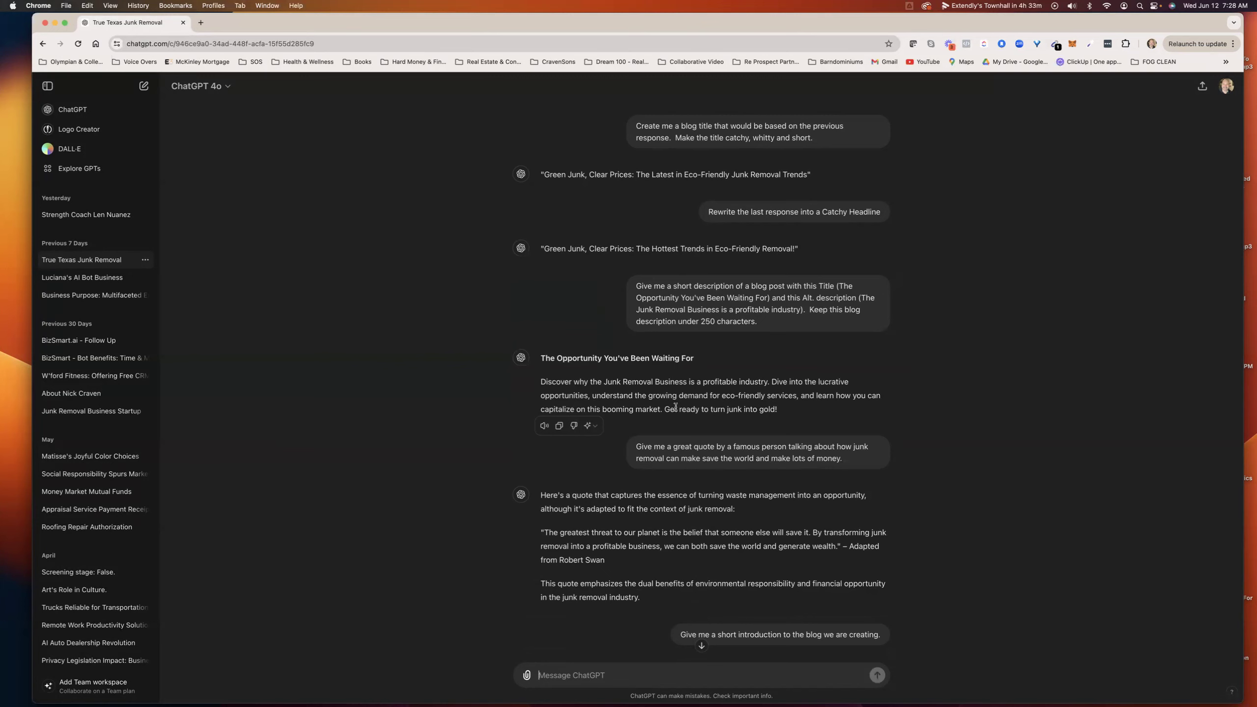
left_click(560, 428)
key("ctrl+Left")
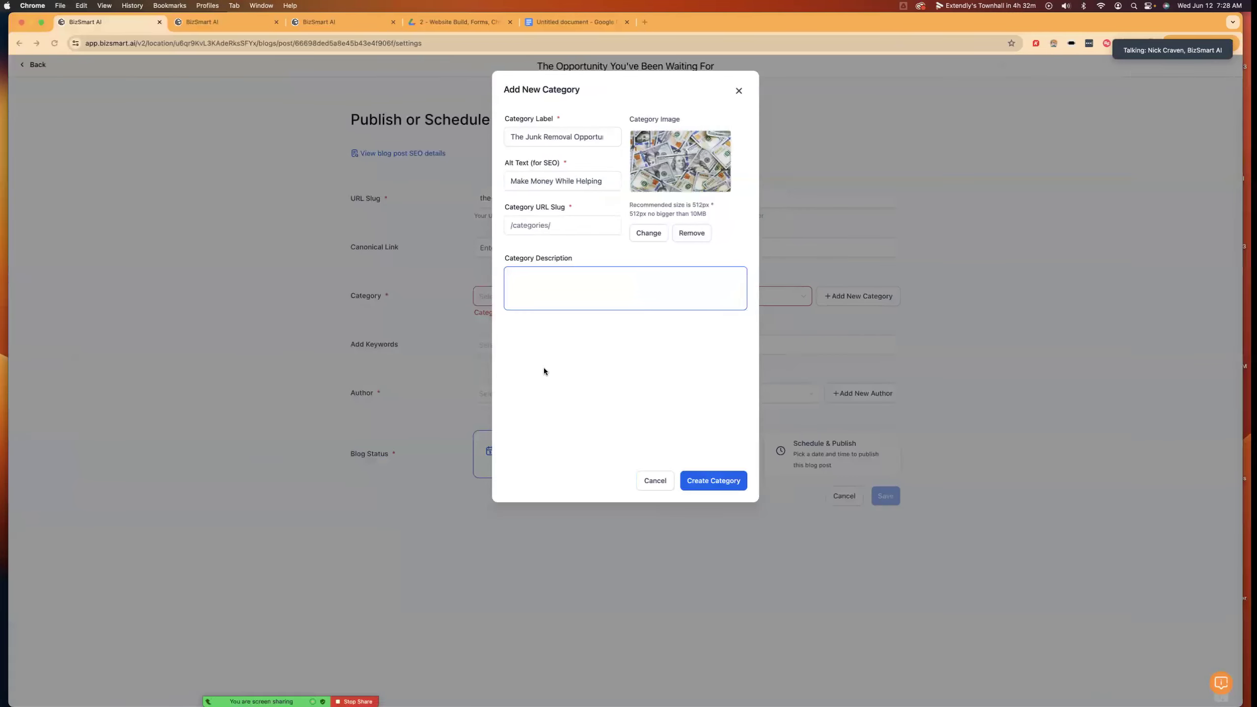
key("super+v")
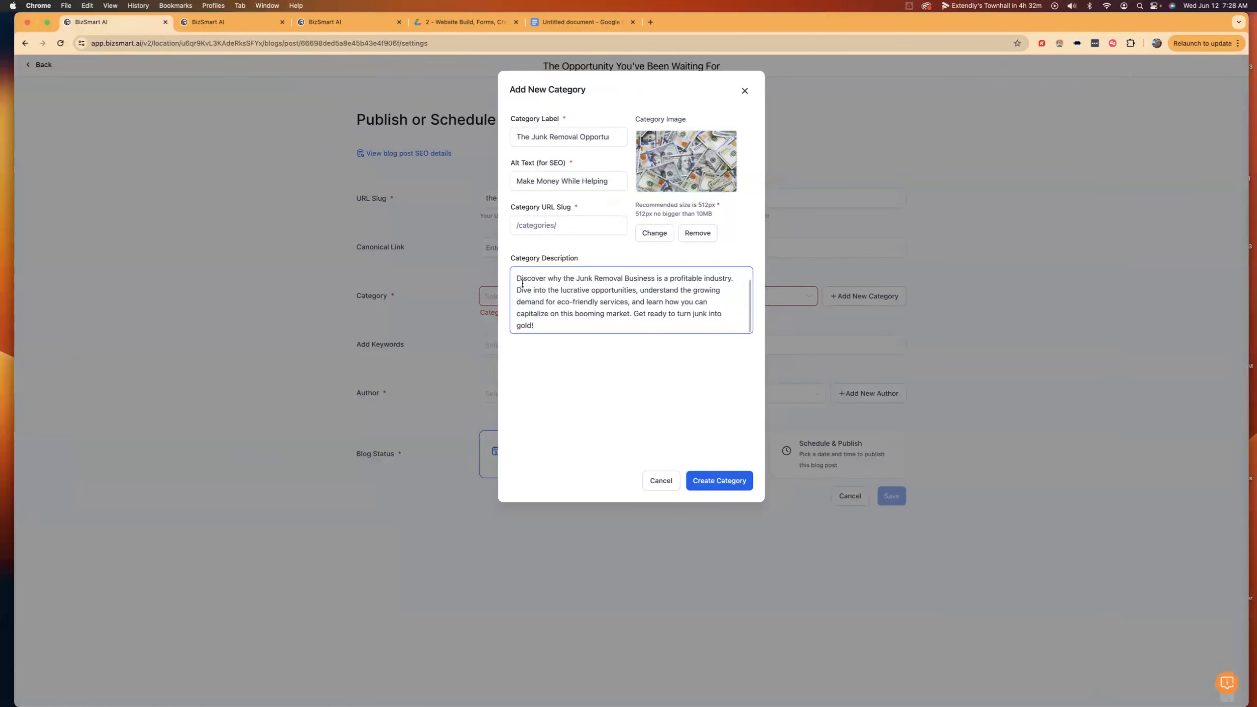
left_click(515, 279)
key("super+v")
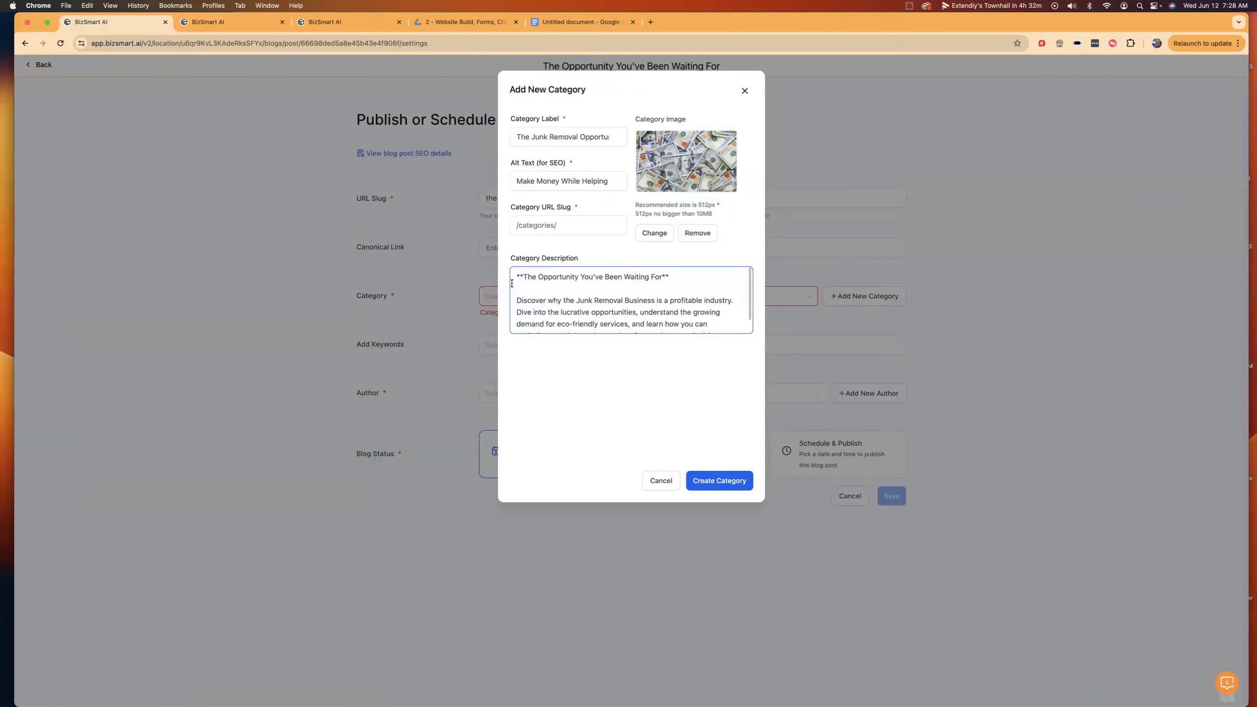
- Remove the asterisked title line from the category description so it begins with "Discover why the Junk Removal Business"
left_click_drag(519, 274, 680, 283)
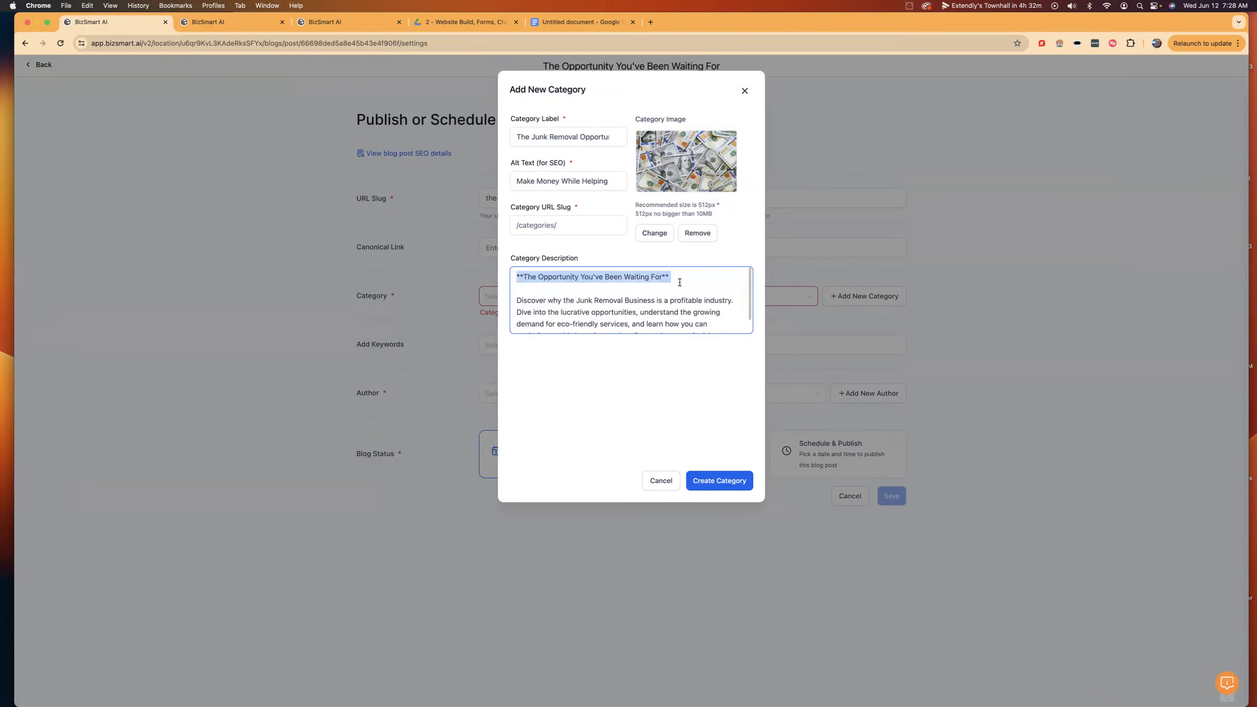
key("BackSpace")
key("Delete")
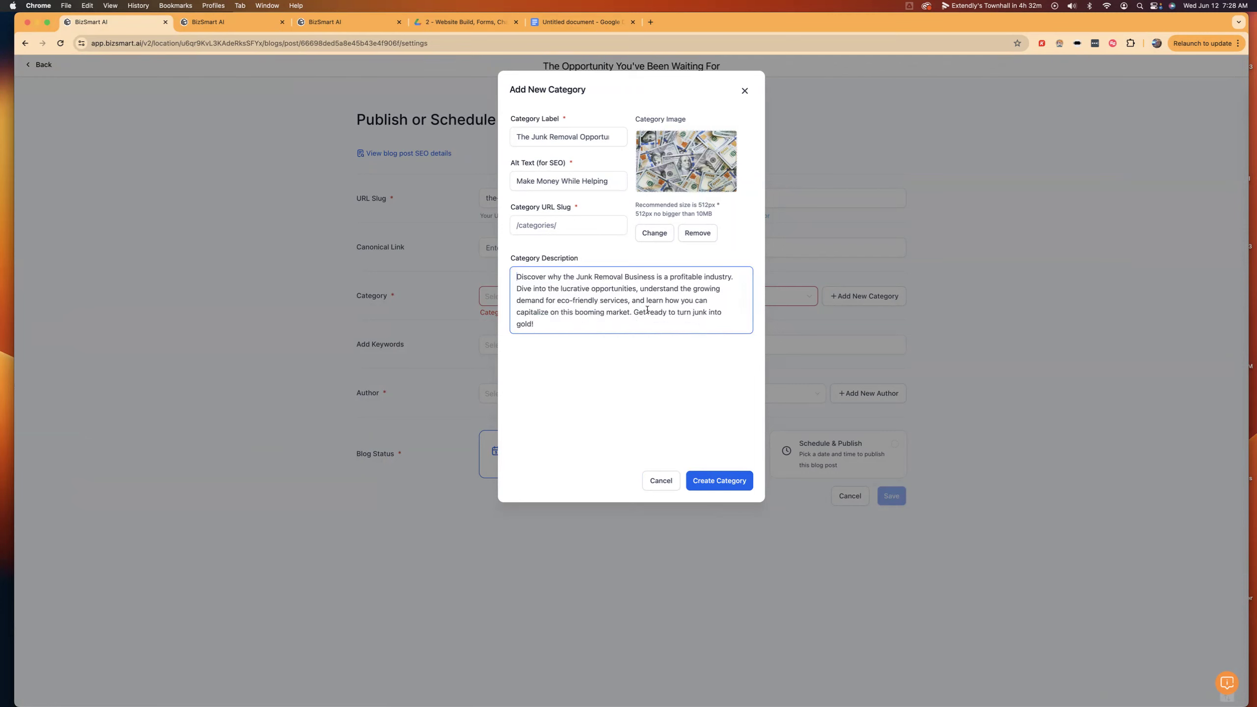
left_click(630, 303)
key("BackSpace")
type(",")
- Set the category URL slug to "Junk-Removal-Opportunity" and create the category
left_click(711, 482)
left_click(604, 218)
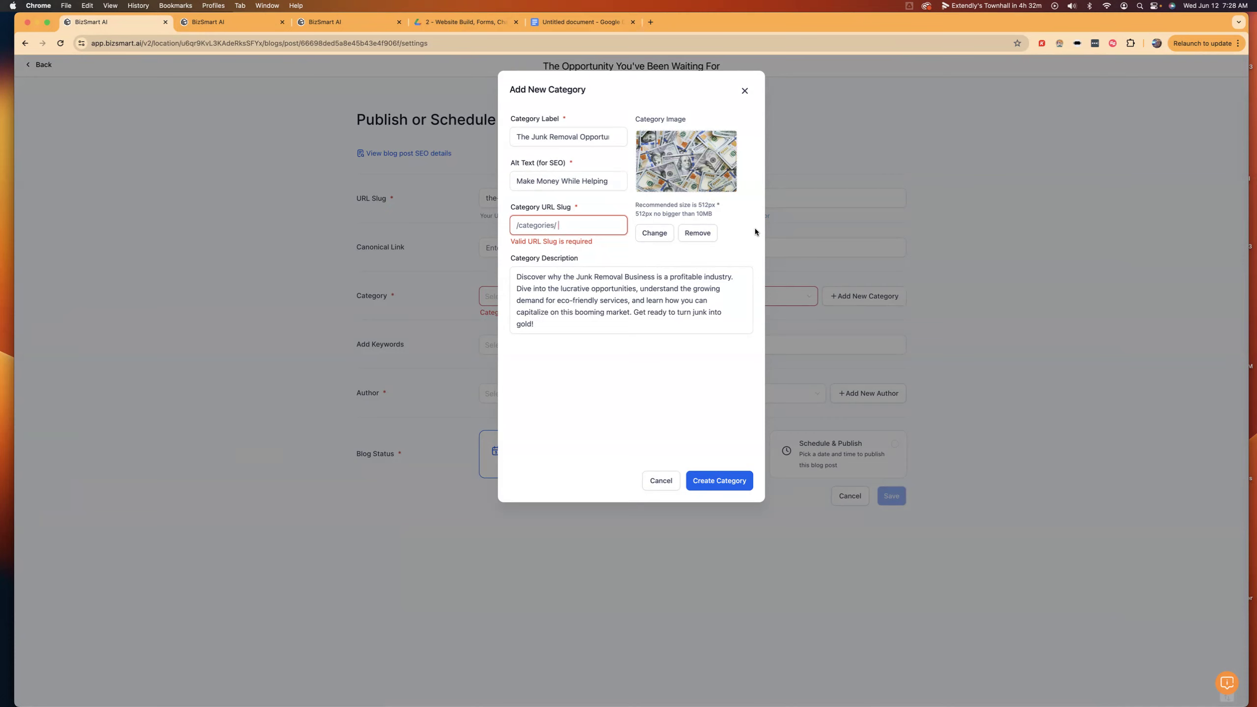
type("Junk")
type("-Removal-Op")
type("por")
type("tunity")
left_click(599, 319)
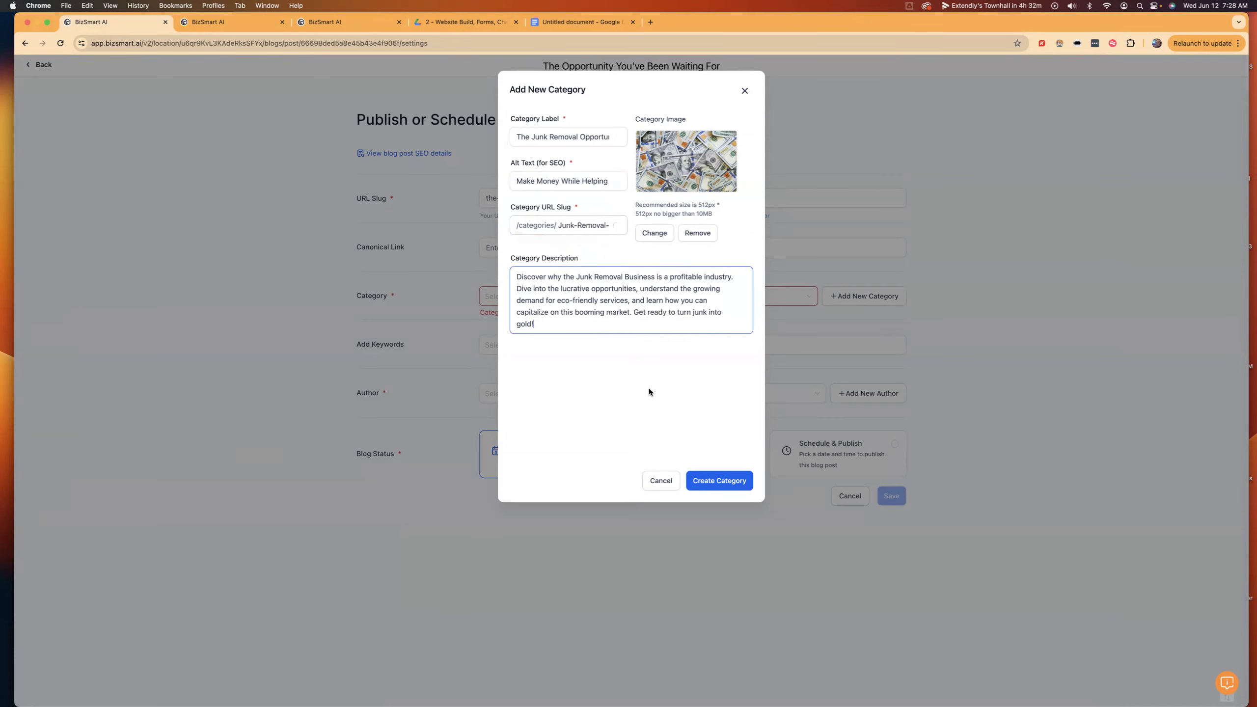
left_click(721, 482)
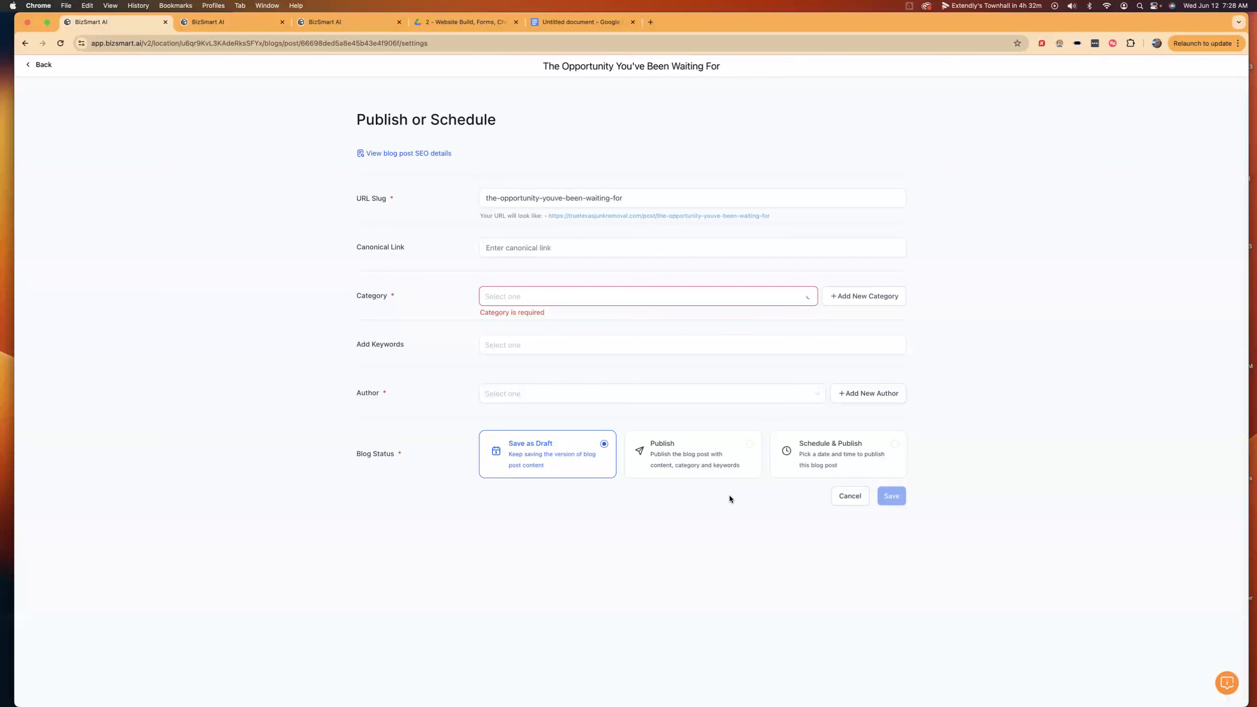
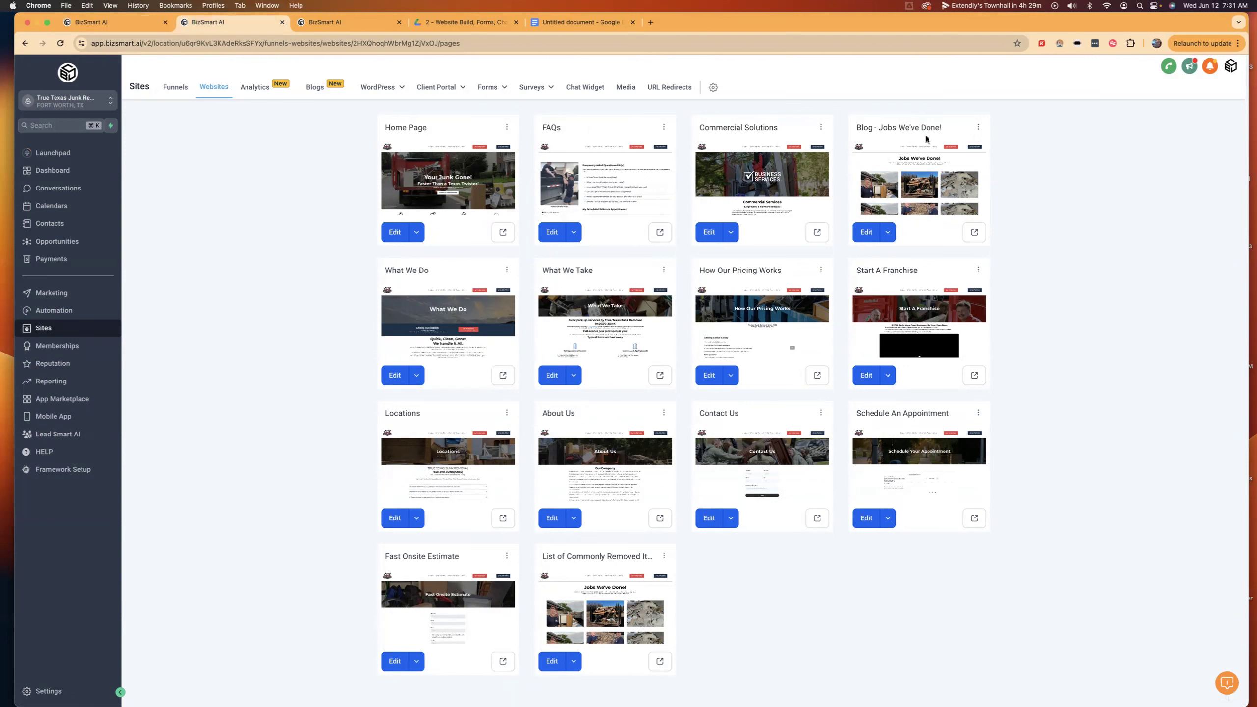
- Open the website's "Blog - Jobs We've Done!" page for editing in the page builder
left_click(978, 128)
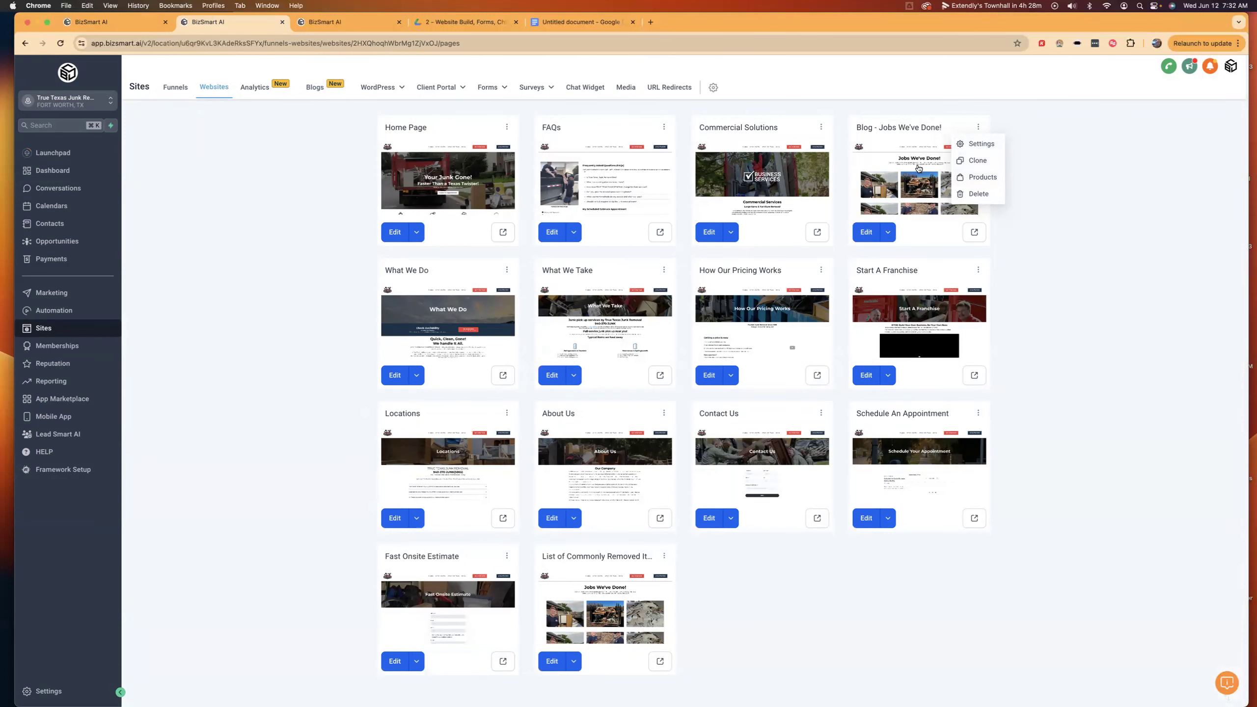
left_click(919, 235)
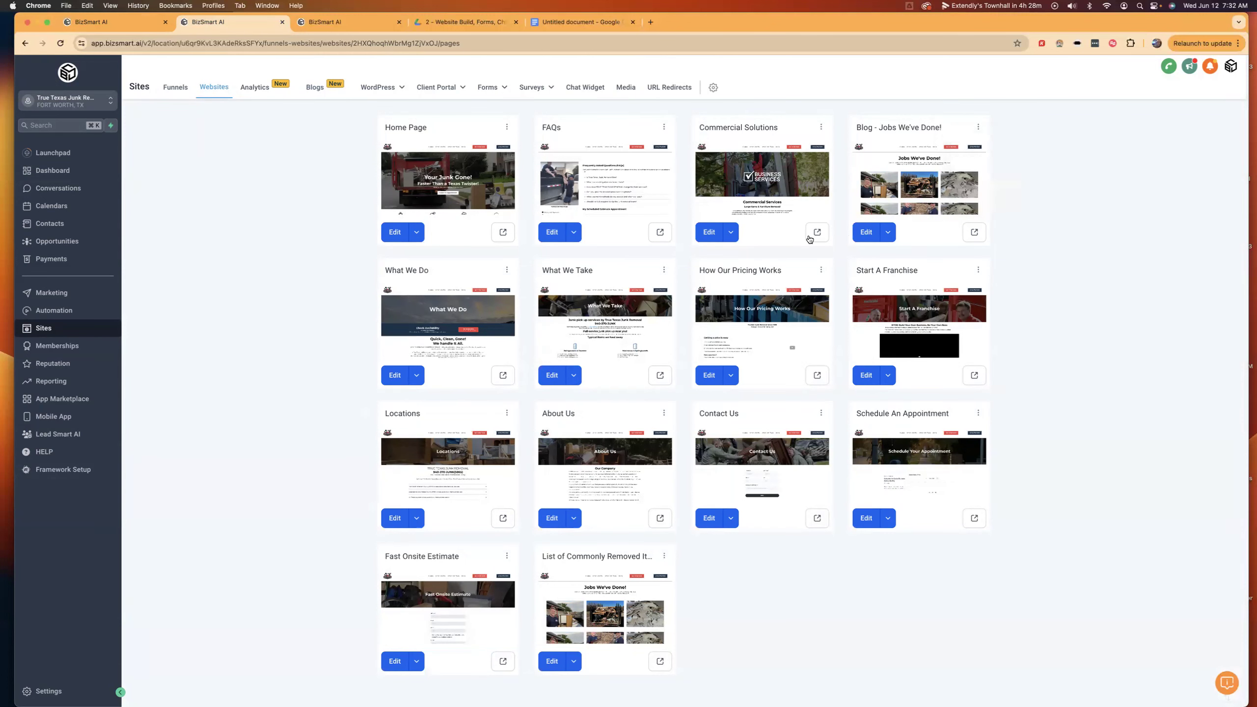
left_click(871, 234)
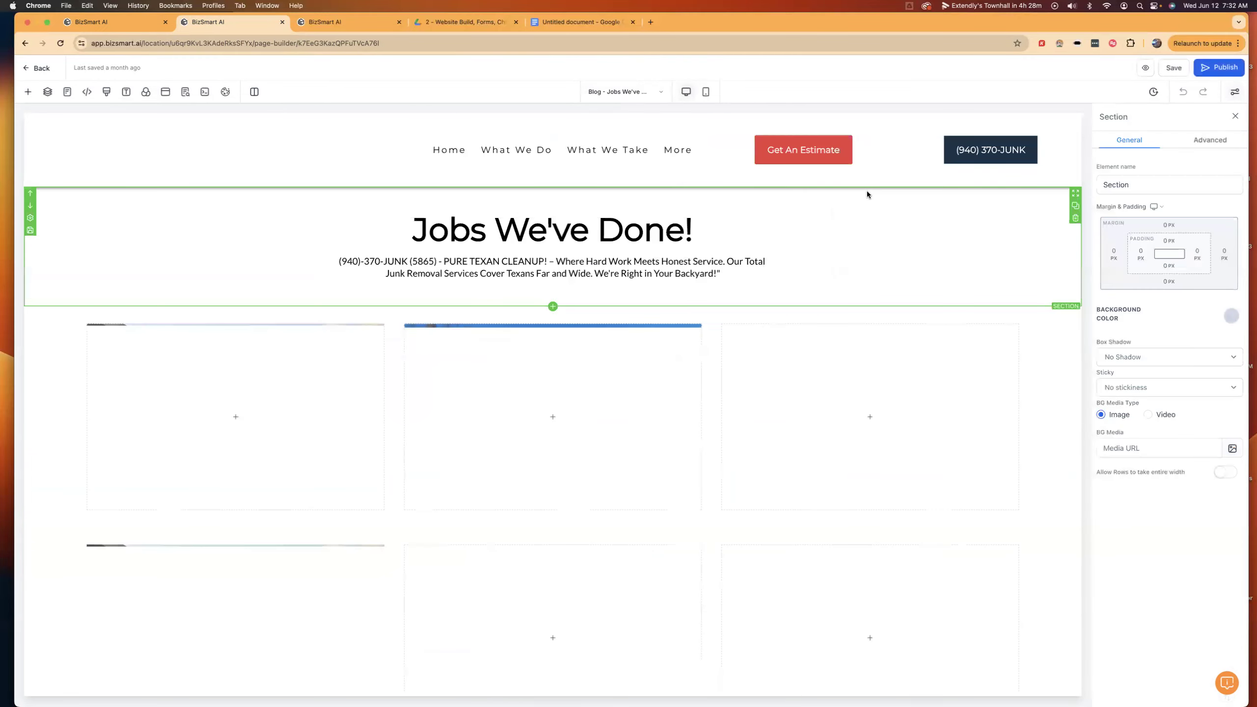
- Review the page layout and add a full-width section directly below the "Jobs We've Done!" heading section
scroll(500, 308, "down", 5)
scroll(502, 310, "down", 10)
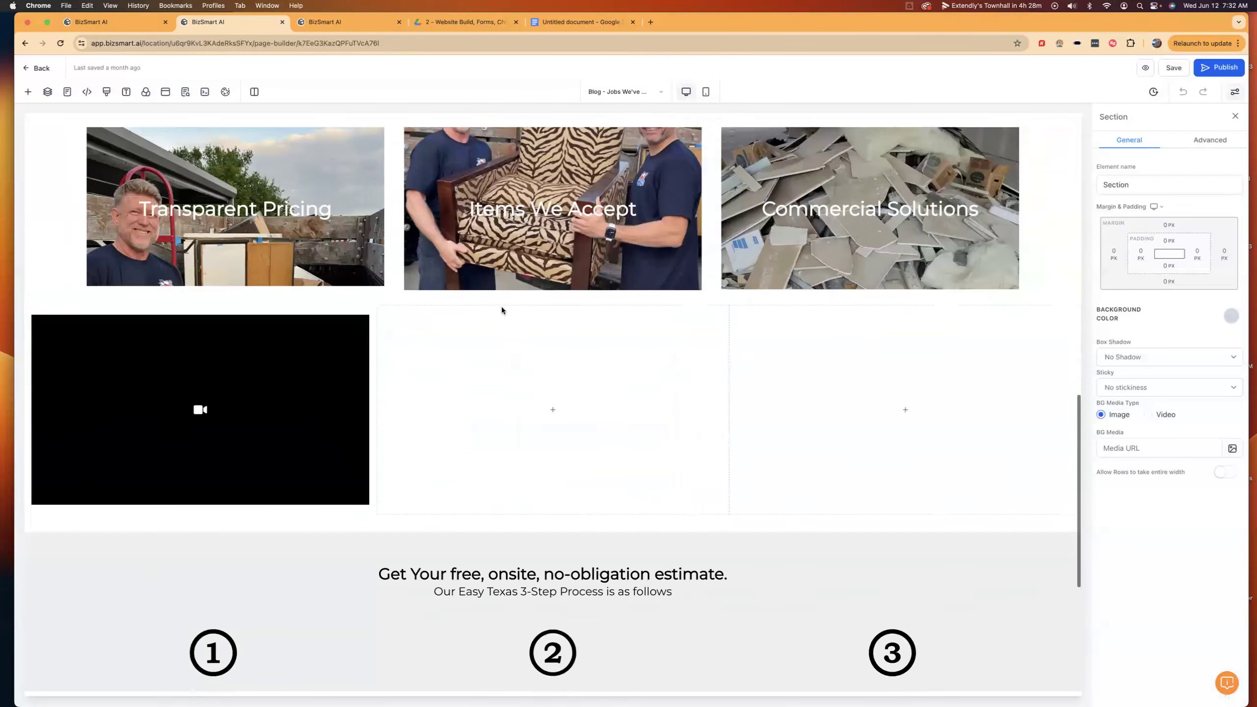
scroll(502, 310, "up", 15)
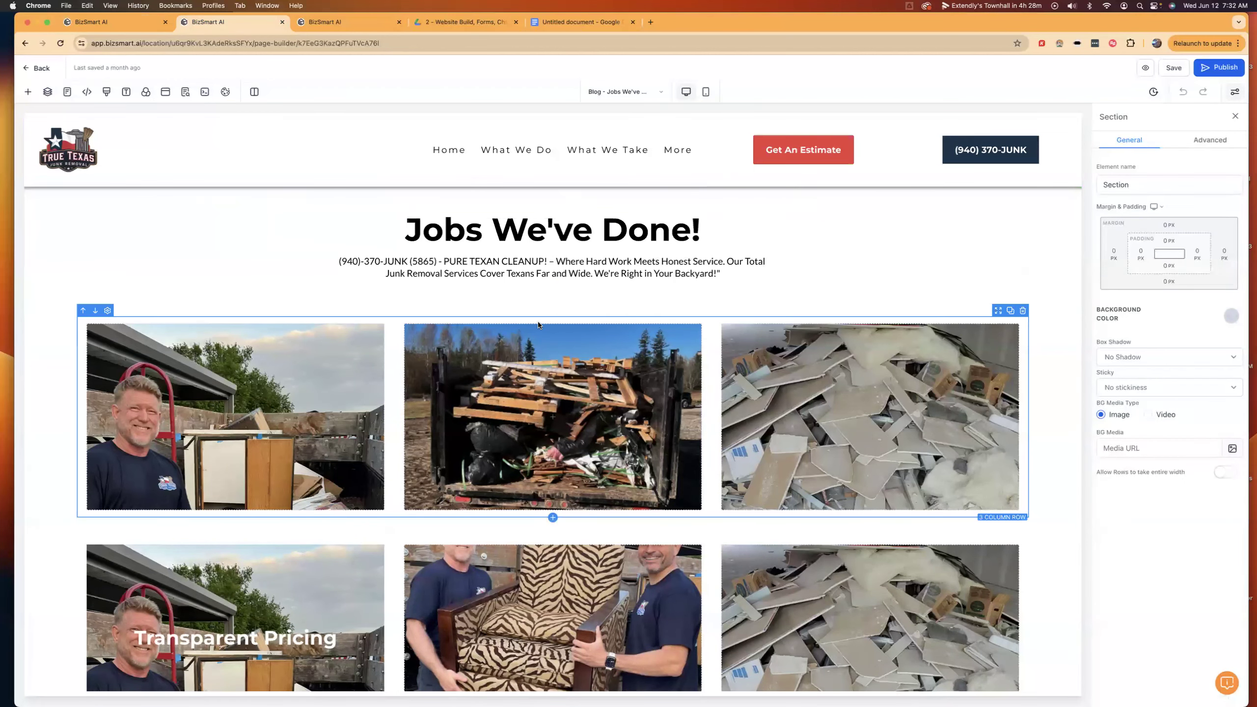
left_click(553, 307)
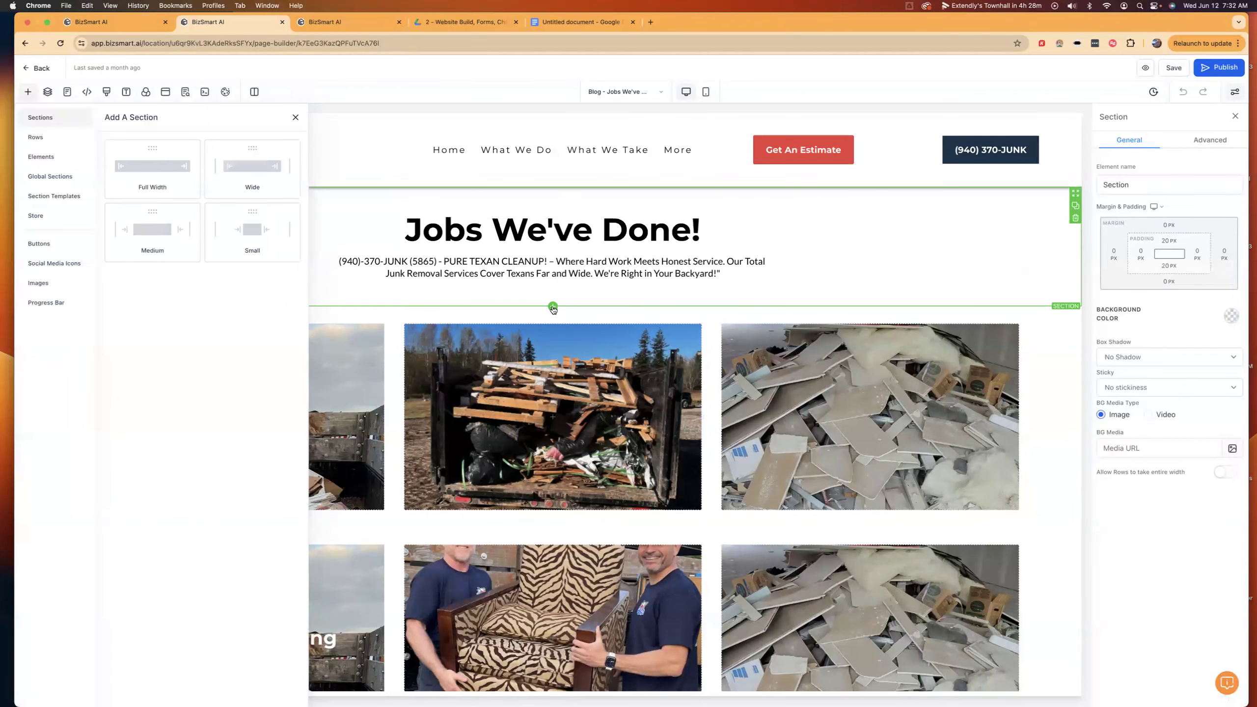
left_click(169, 178)
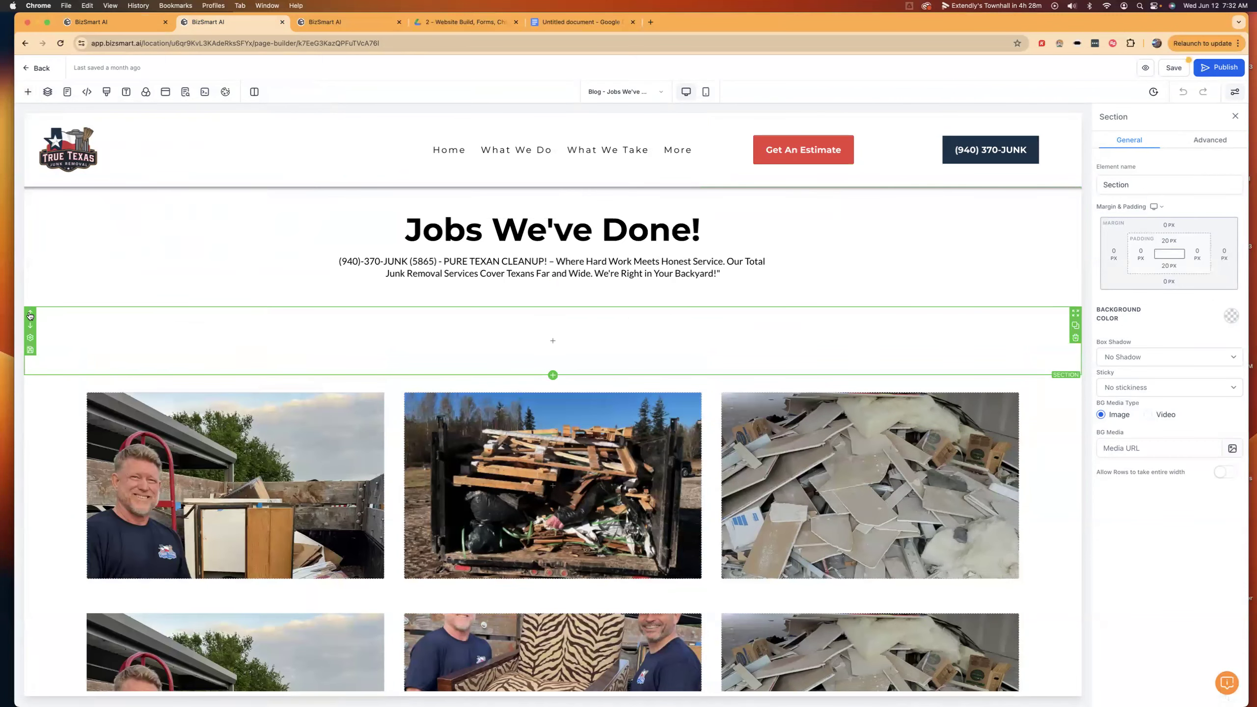
- Move the new empty section above the "Jobs We've Done!" heading section and add a one-column row to it
left_click(30, 315)
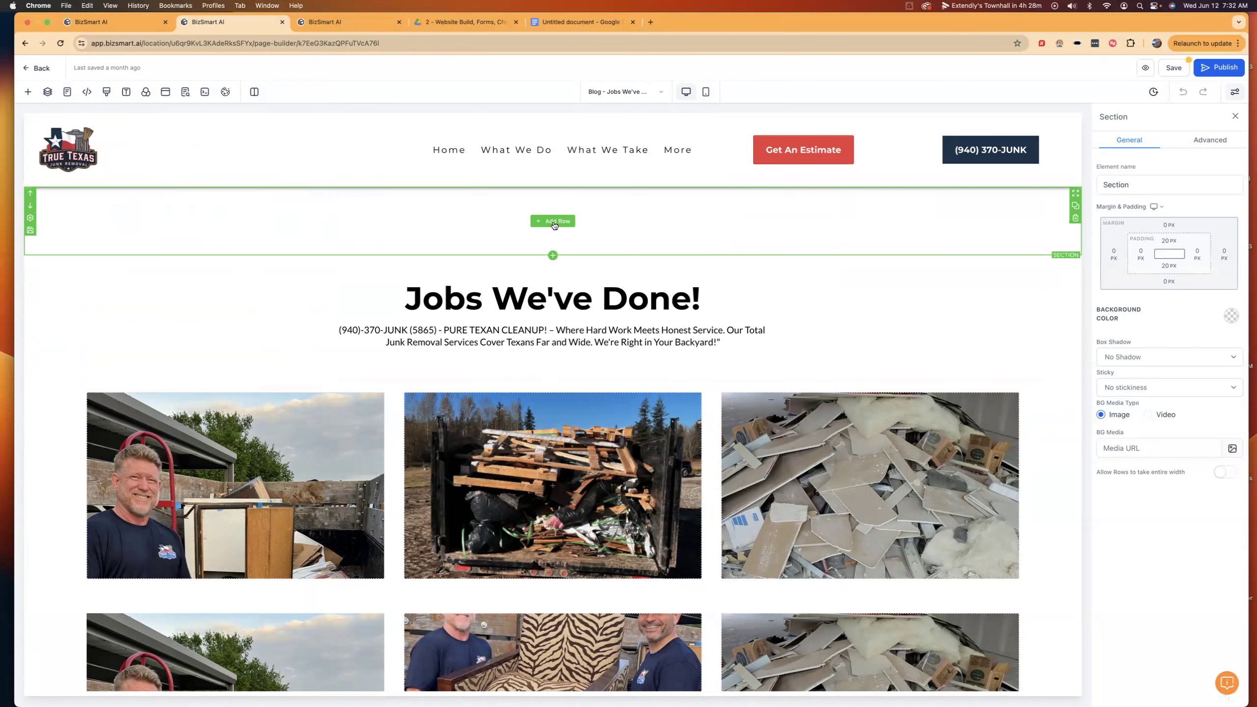
left_click(553, 221)
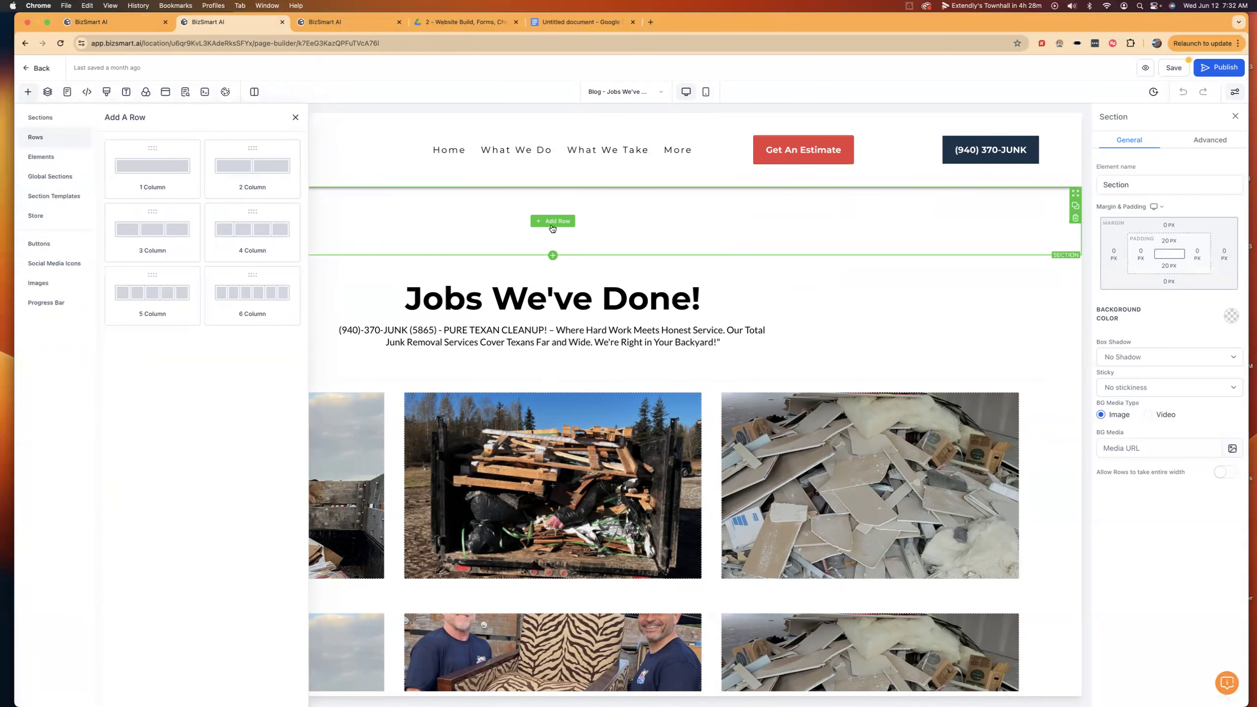
left_click(141, 173)
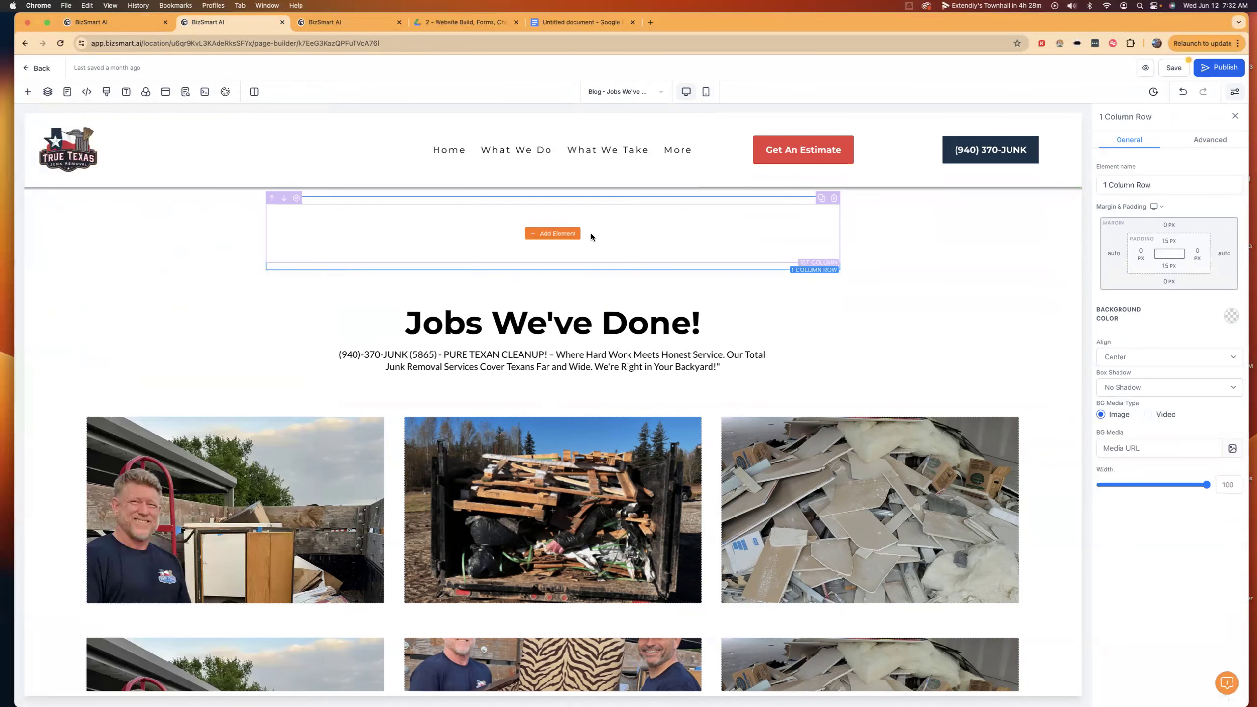
- Add a headline to the new row reading "The Best Junk Removal Services In The DFW Area"
left_click(546, 234)
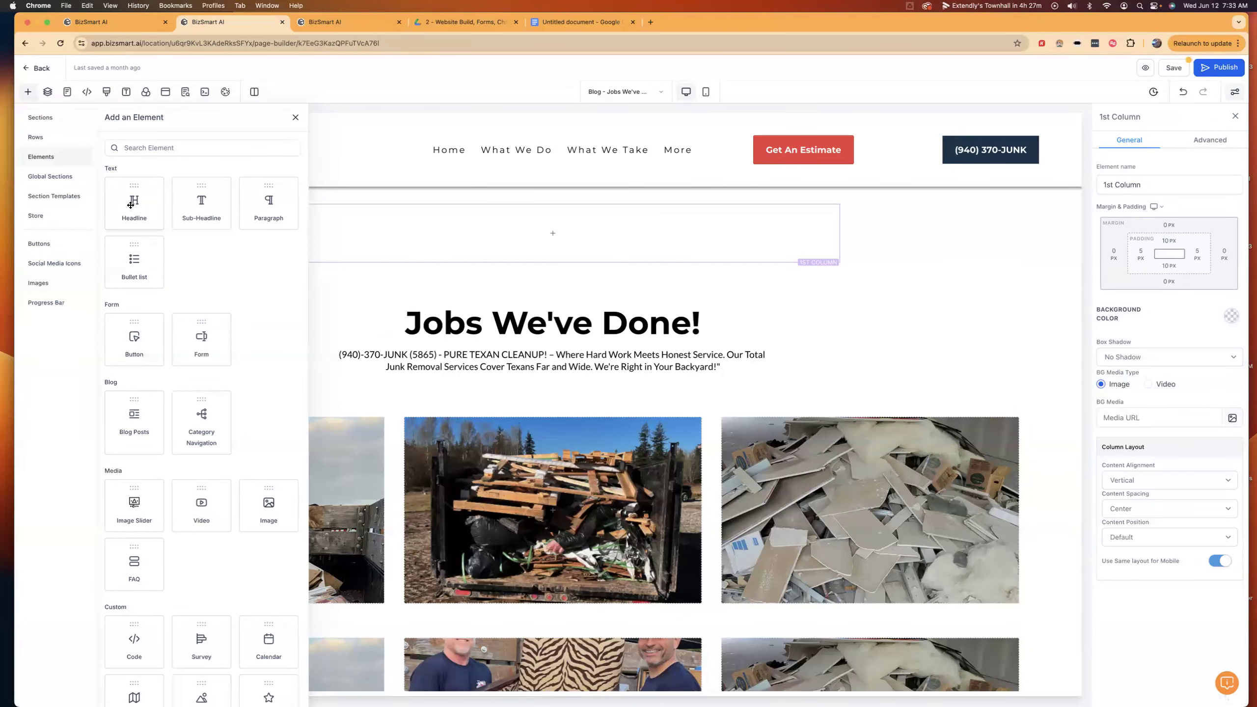
left_click_drag(131, 205, 544, 254)
triple_click(528, 219)
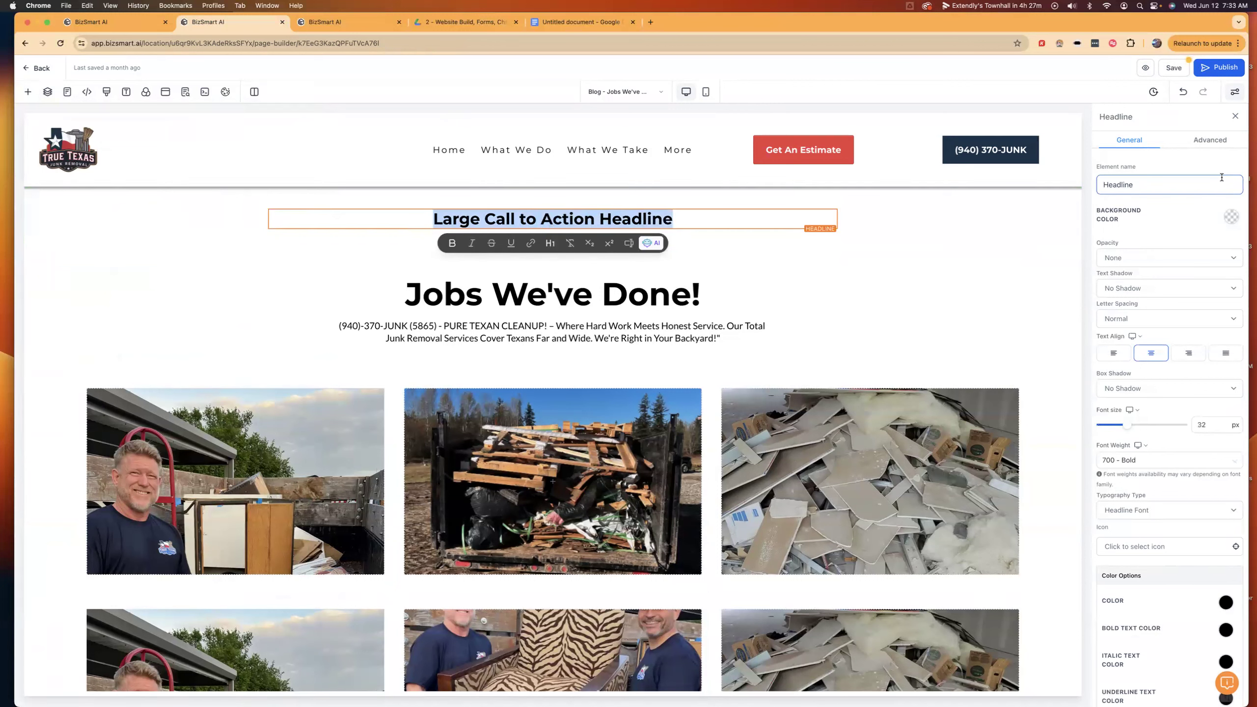
type("The")
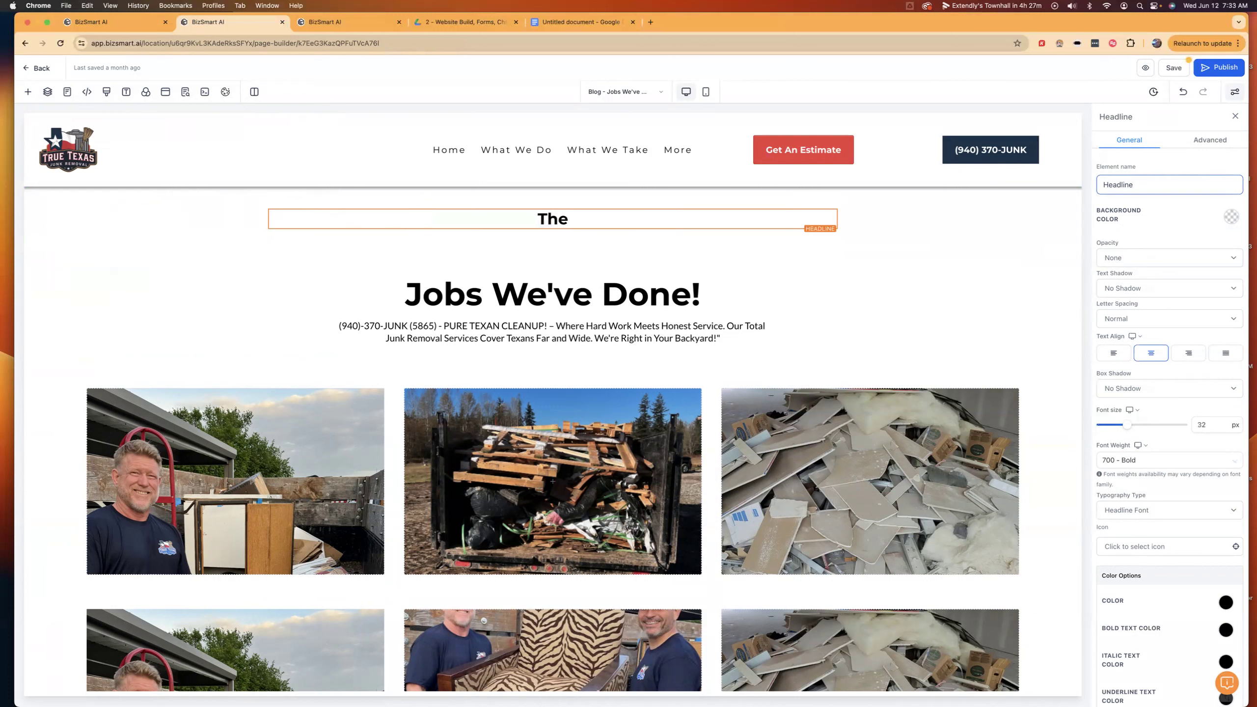
type(" Best Ju")
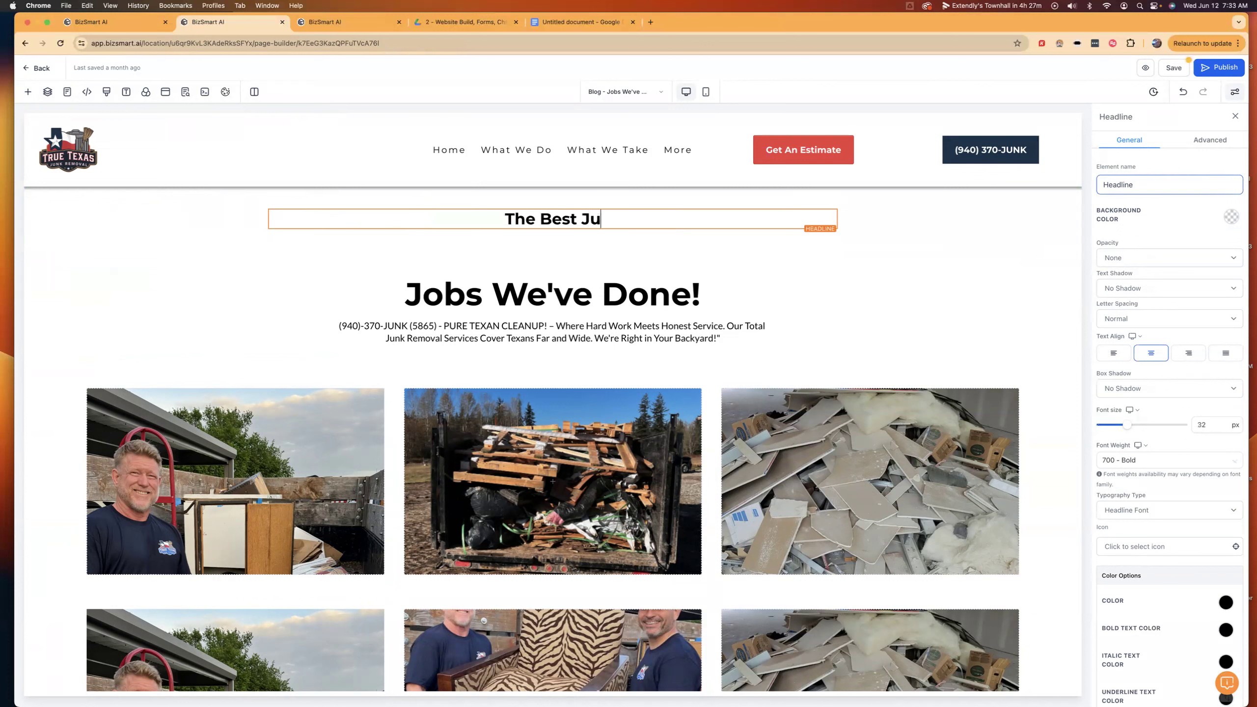
type("nk Removal ser")
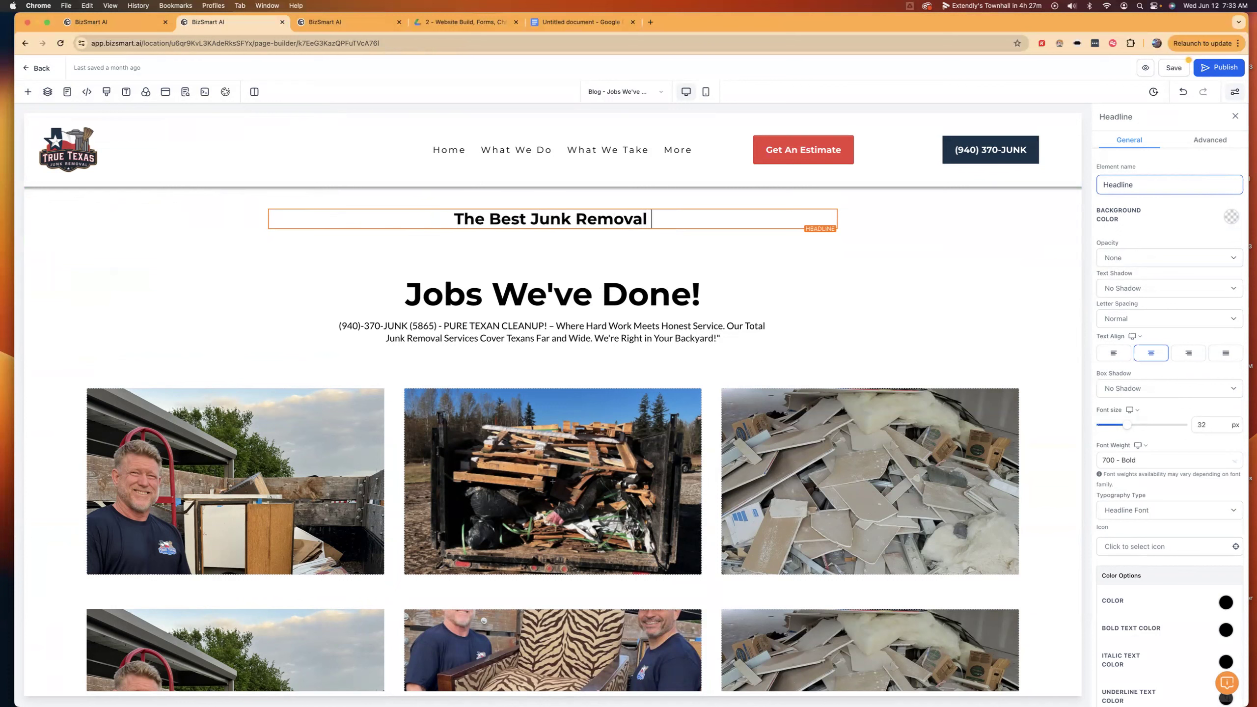
key("BackSpace")
key("BackSpace")
key("BackSpace")
type("Ser")
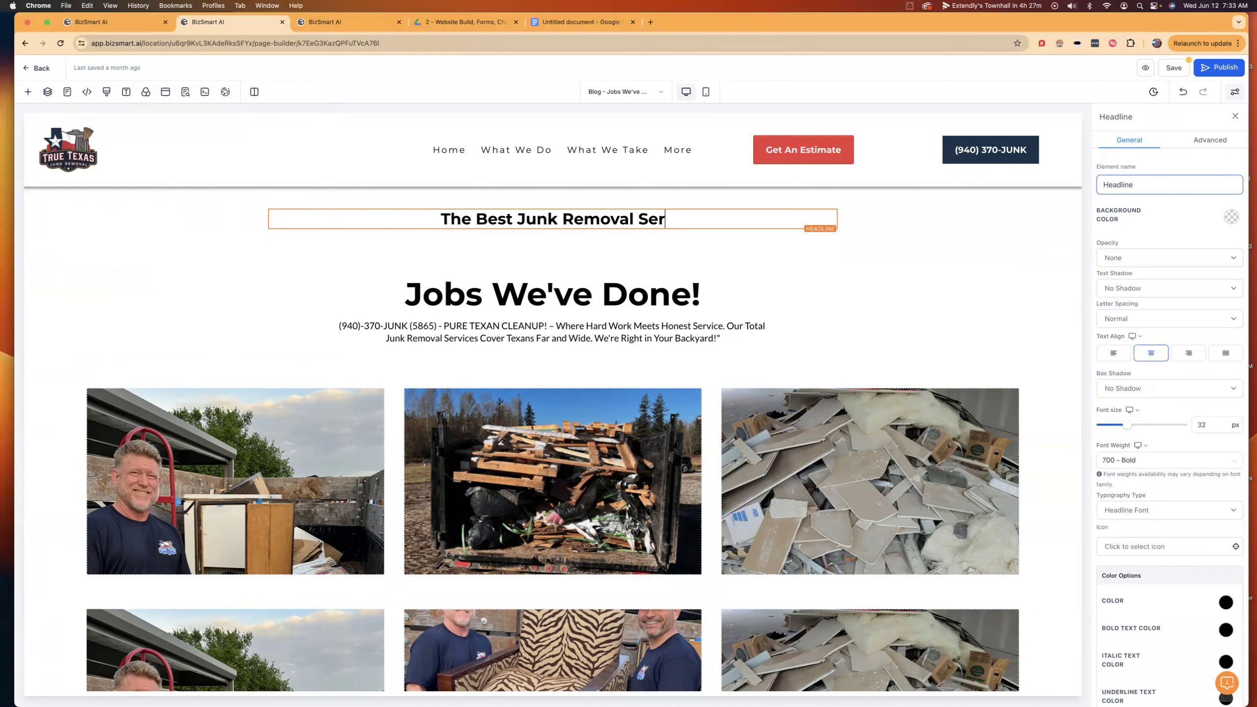
type("vice")
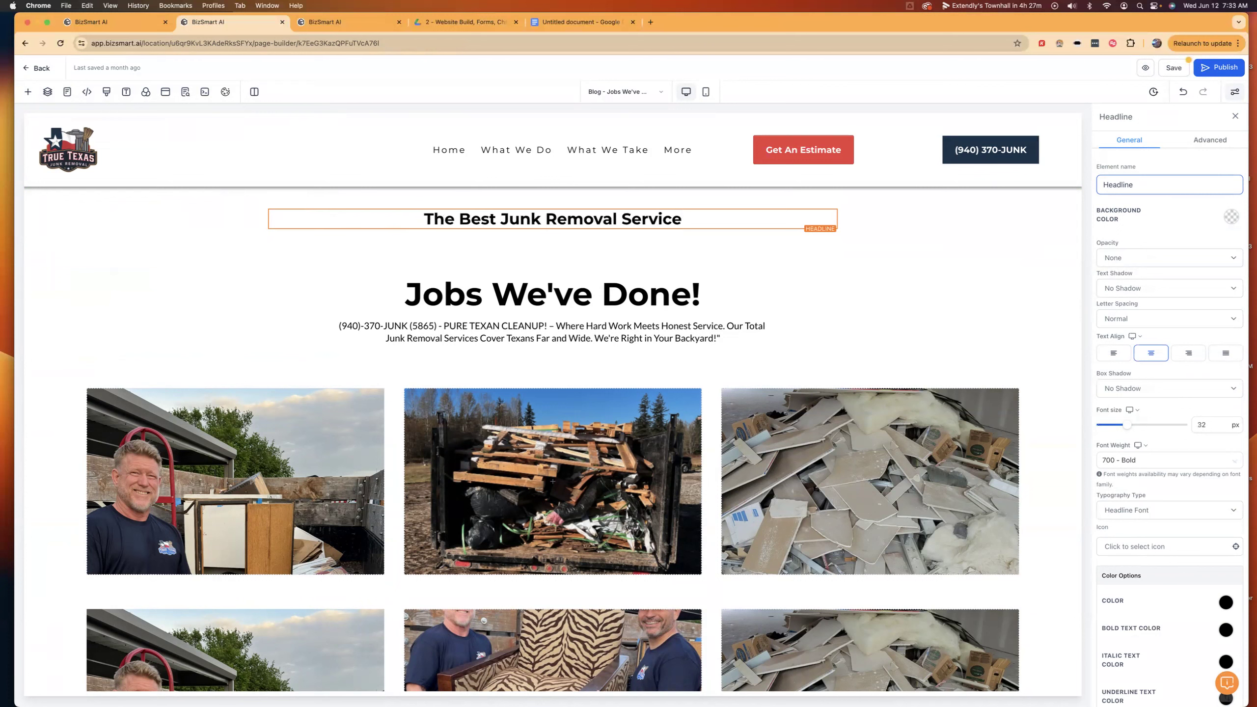
type("s In The DFW")
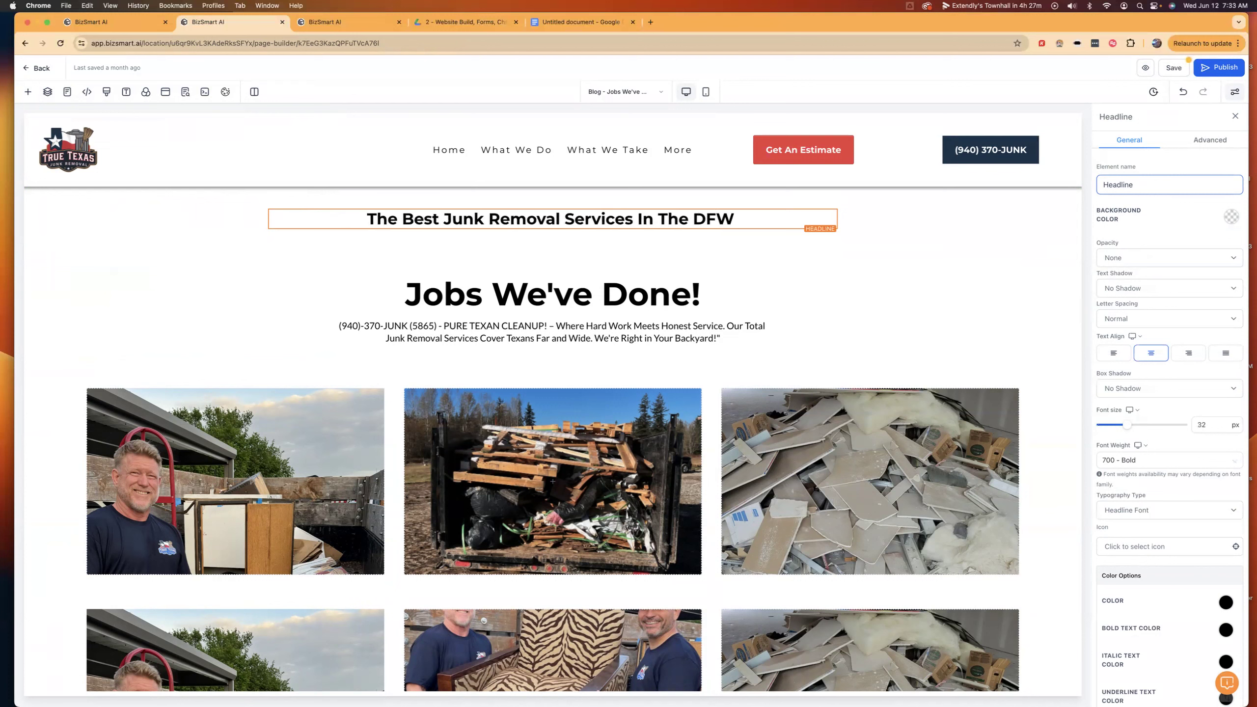
type(" AREa")
key("BackSpace")
key("BackSpace")
key("BackSpace")
type("rea")
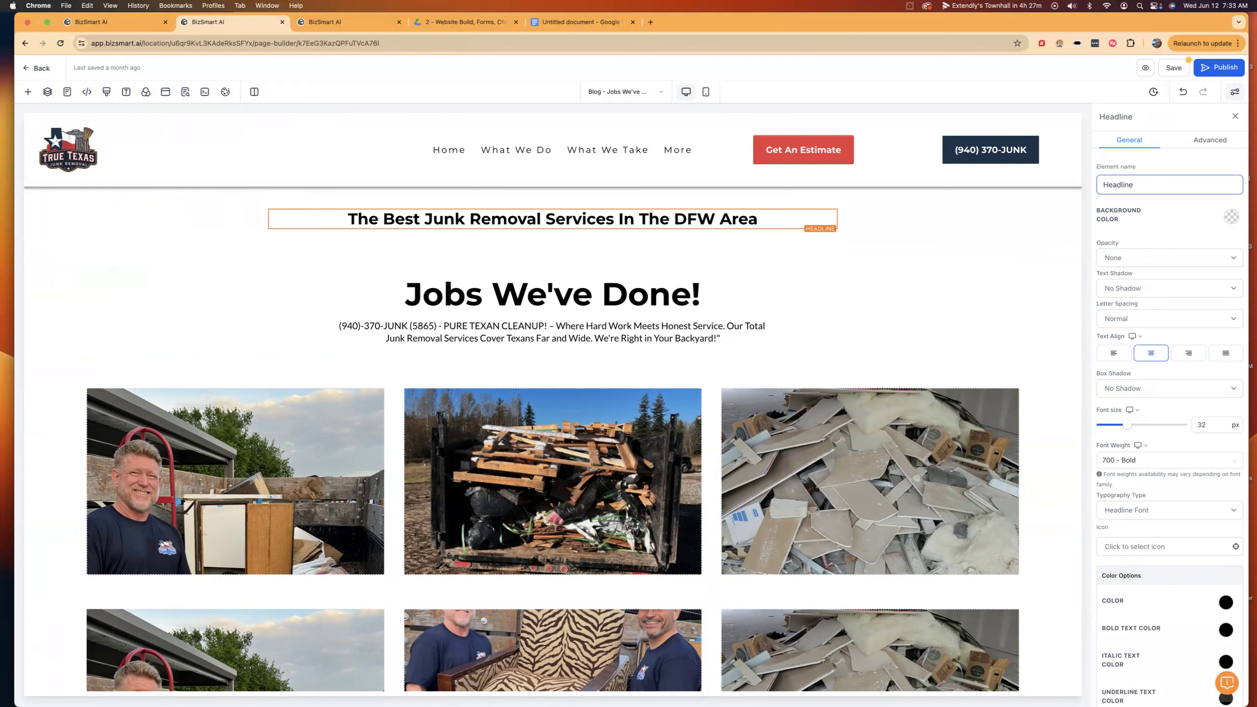
key("Return")
key("Return")
type("This")
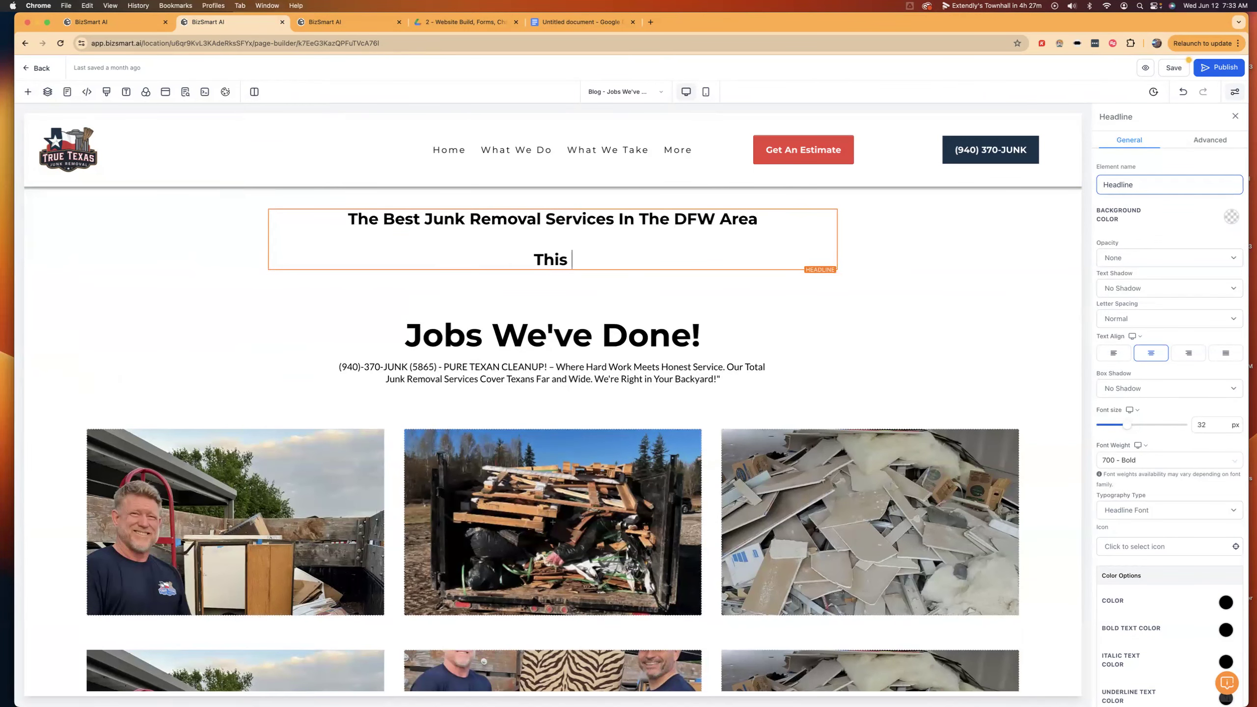
key("BackSpace")
key("BackSpace")
key("BackSpace")
key("BackSpace")
key("BackSpace")
type("Get our")
key("BackSpace")
key("BackSpace")
key("BackSpace")
key("BackSpace")
key("BackSpace")
key("BackSpace")
key("BackSpace")
type("Educate you")
type("rslef")
key("BackSpace")
key("BackSpace")
key("BackSpace")
key("BackSpace")
type("self on")
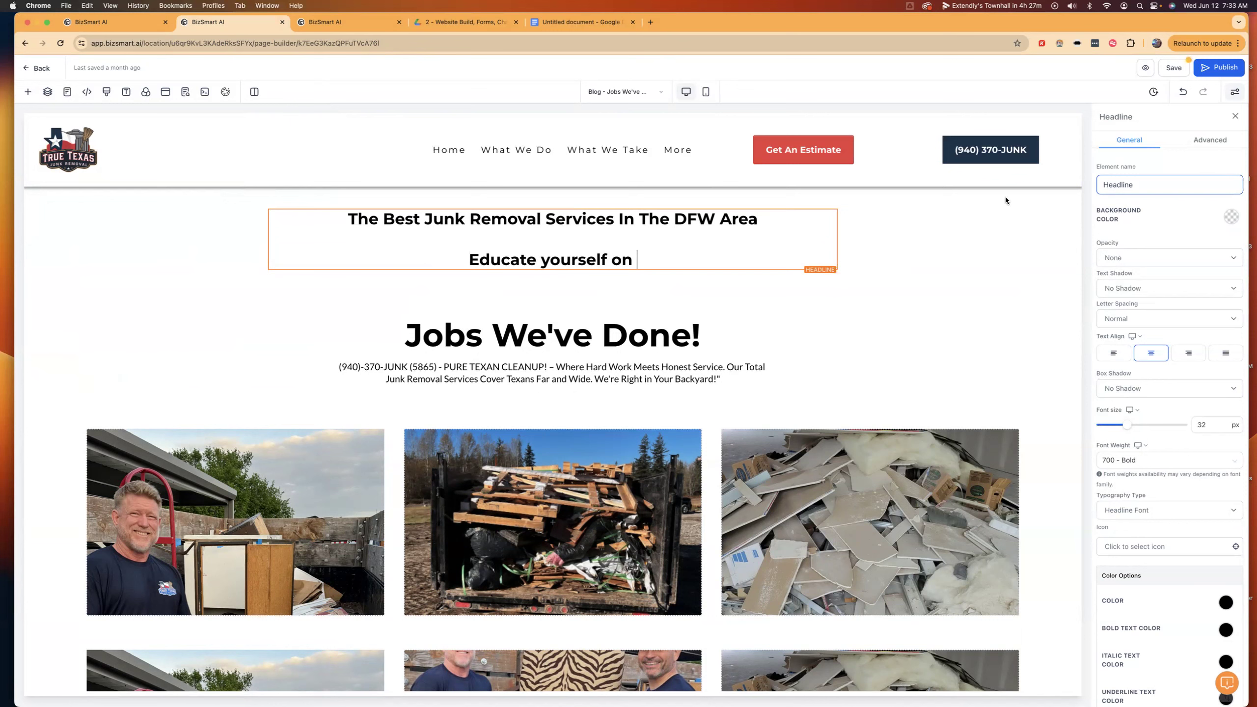
triple_click(599, 261)
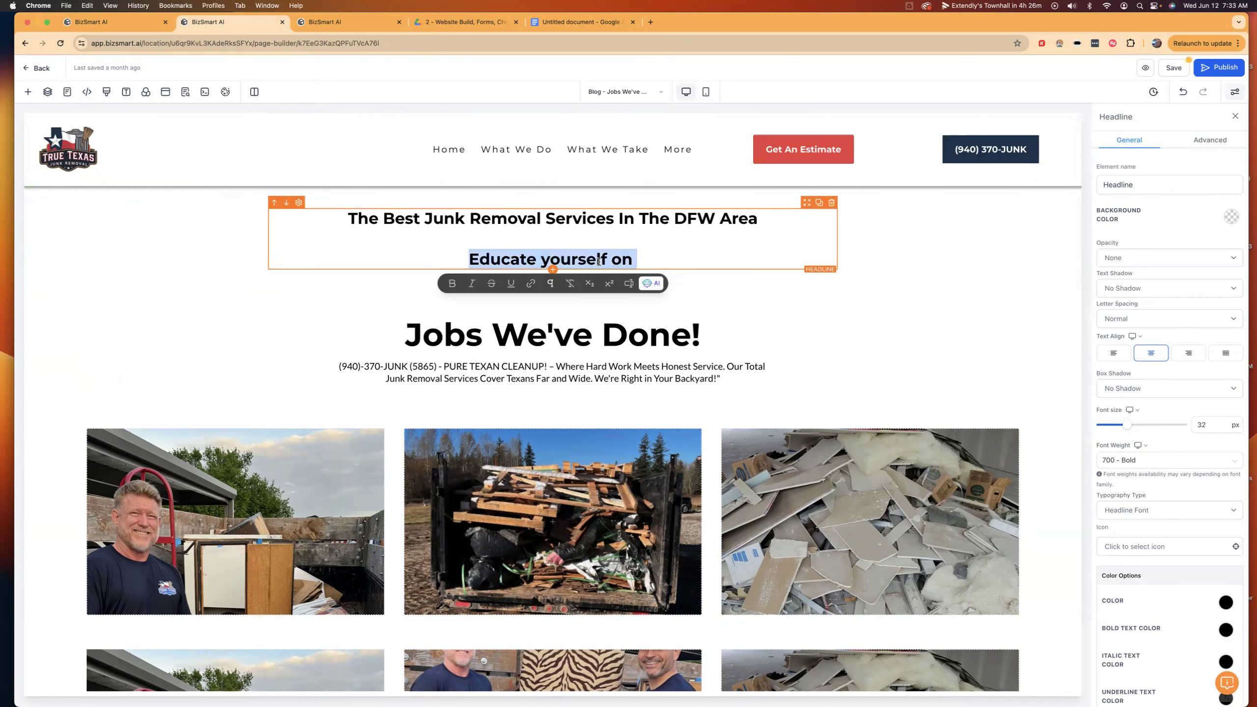
key("BackSpace")
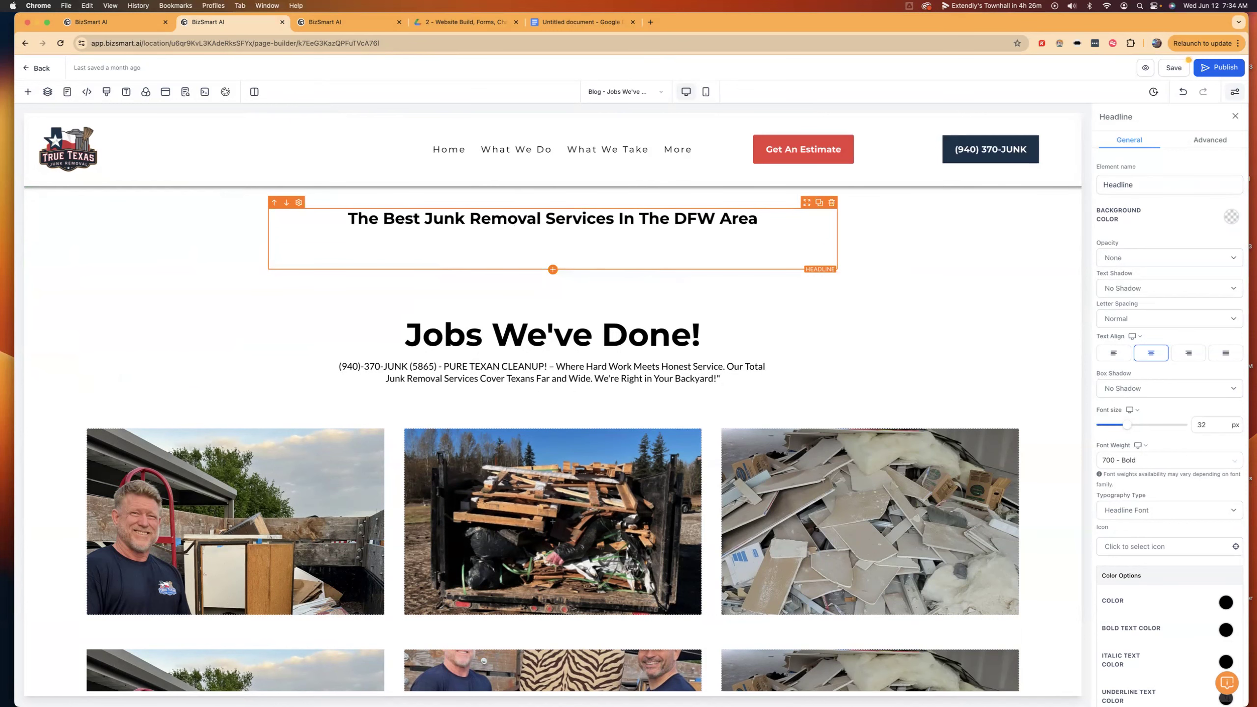
key("BackSpace")
- End the headline with an exclamation mark and add a sub-headline element directly below it
type("!")
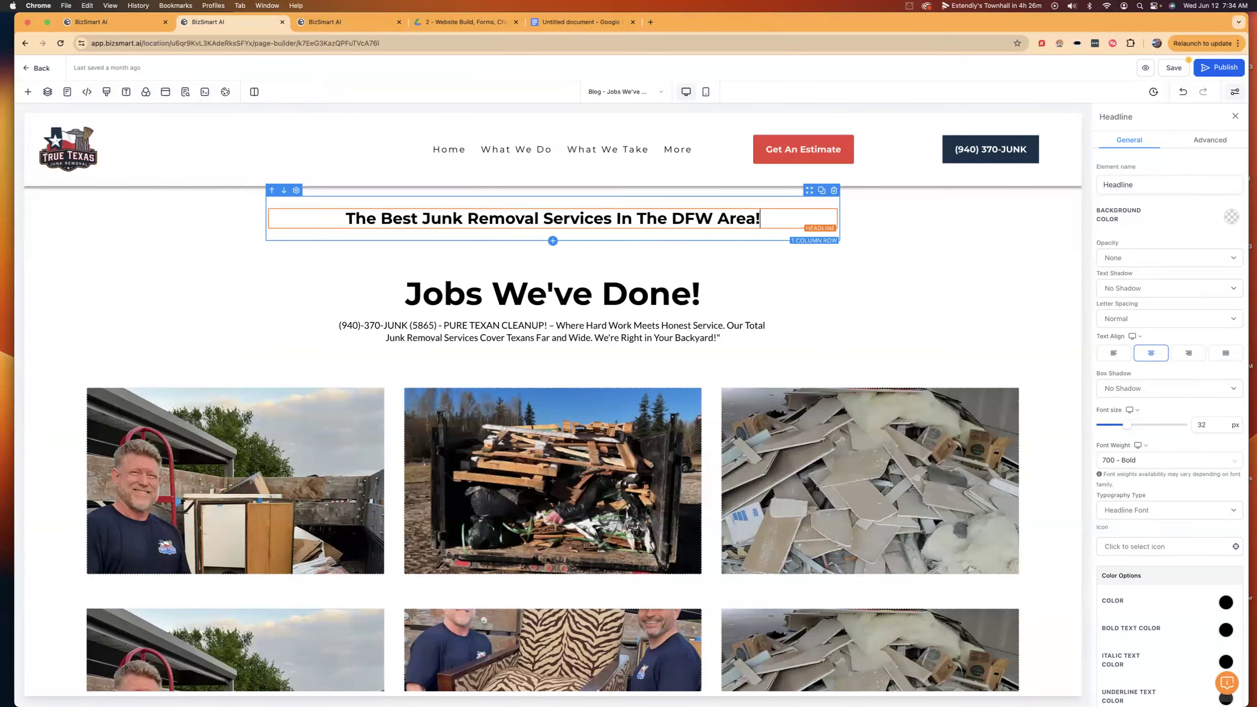
left_click(555, 232)
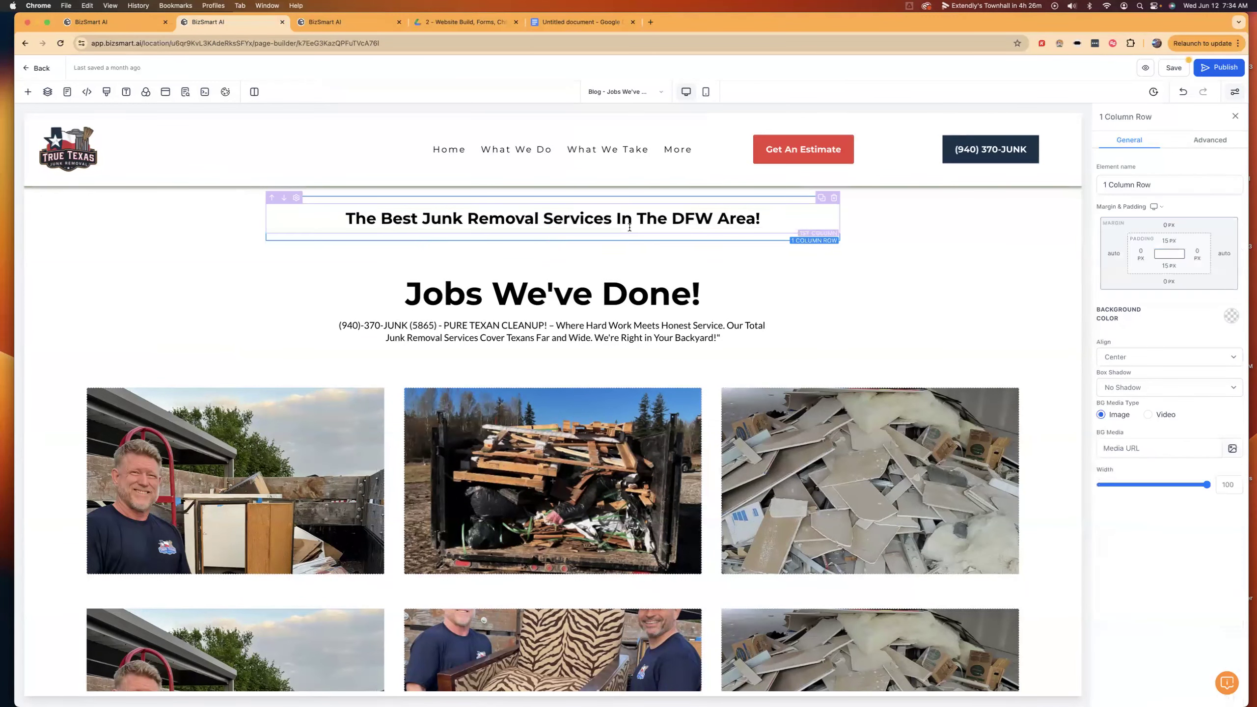
left_click(554, 229)
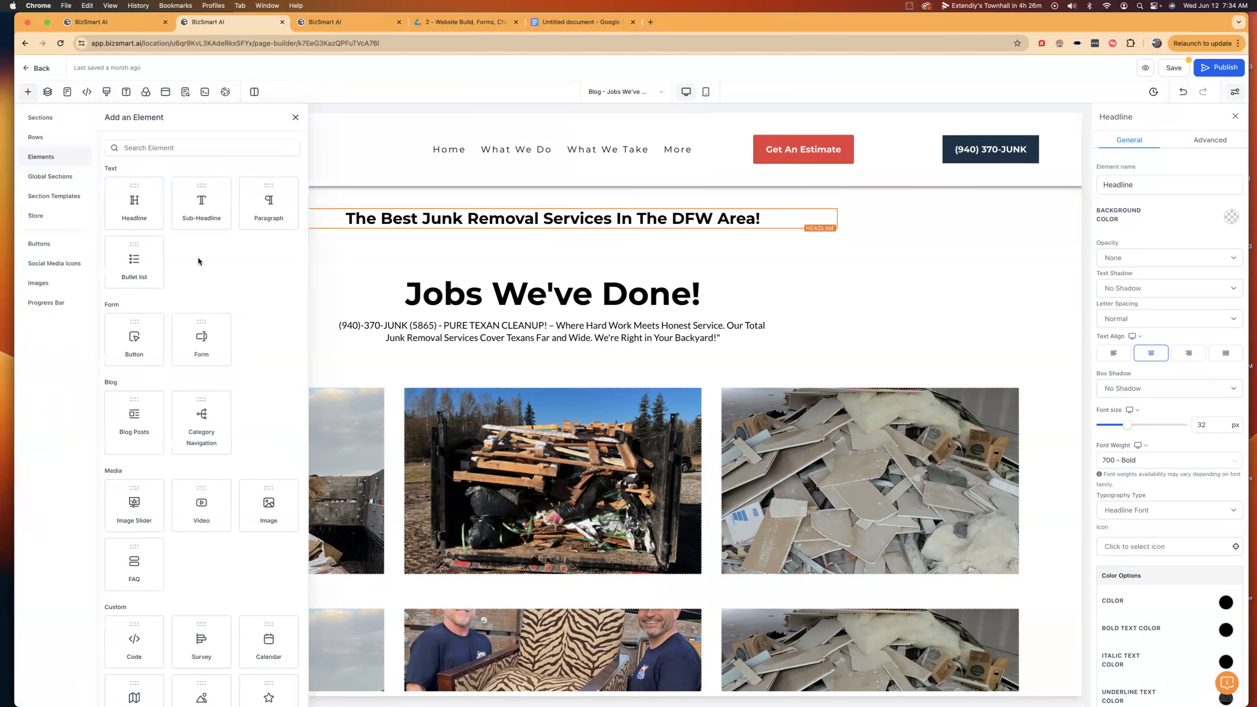
left_click(407, 239)
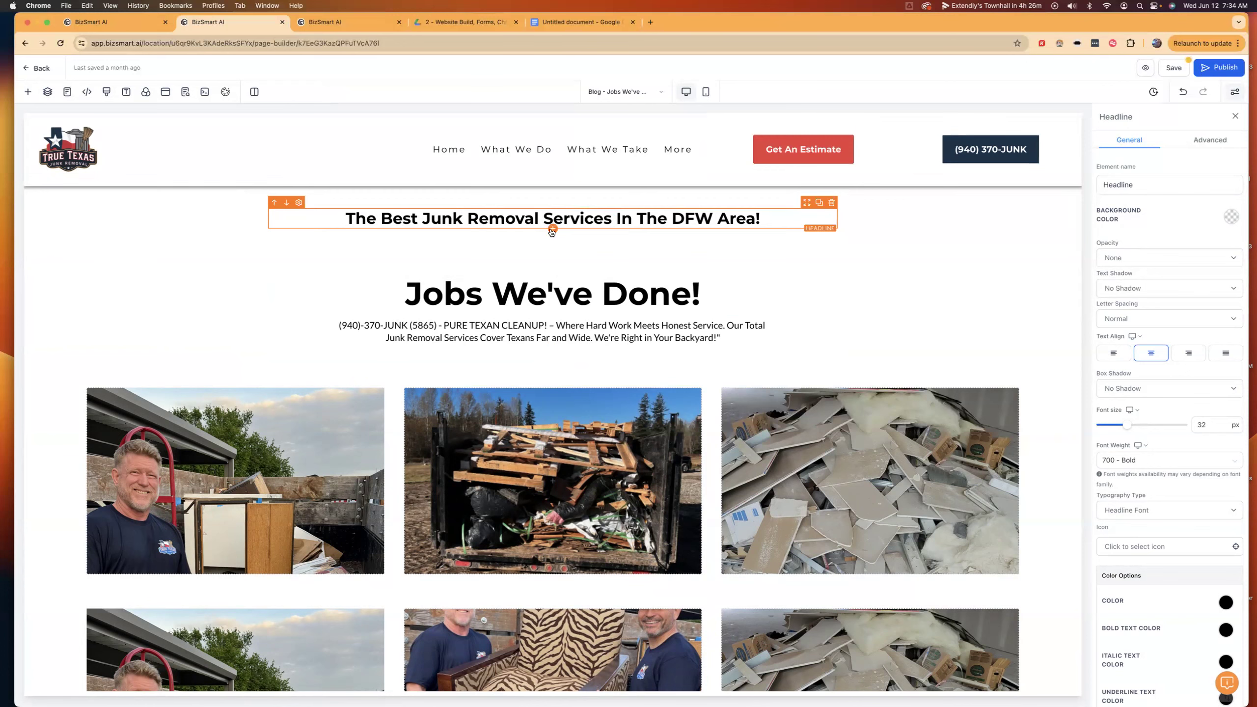
left_click(553, 229)
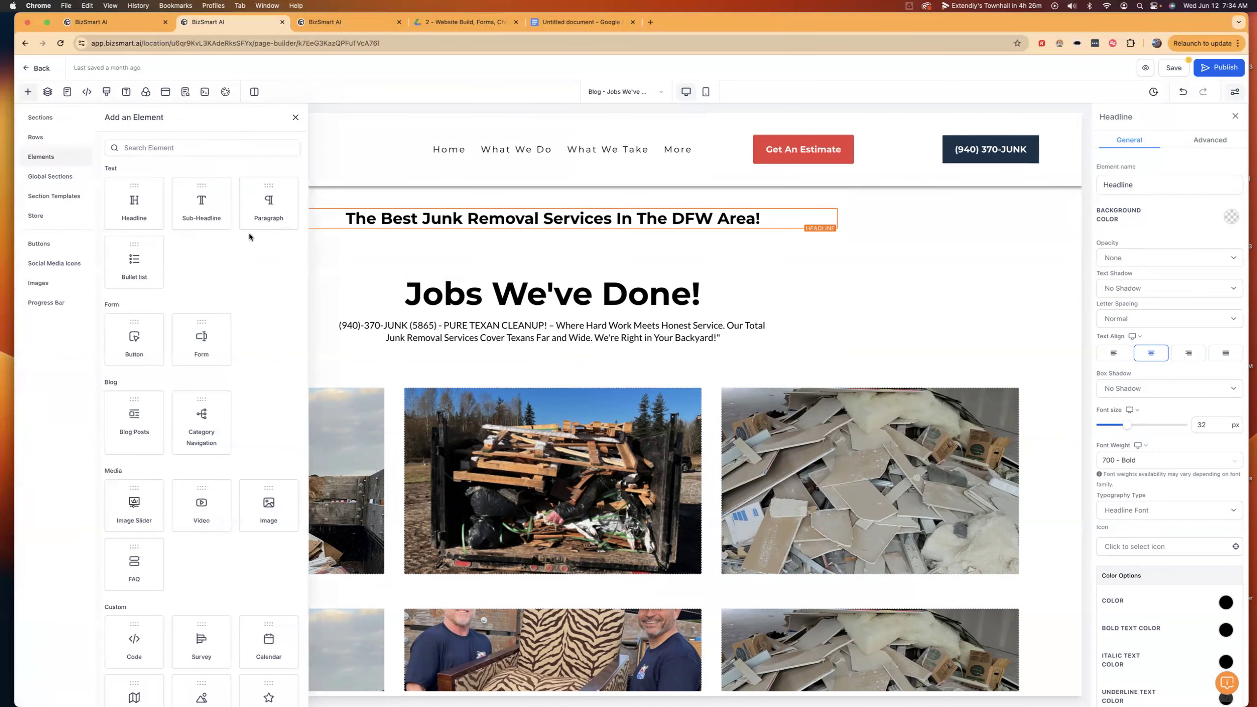
left_click_drag(200, 211, 592, 282)
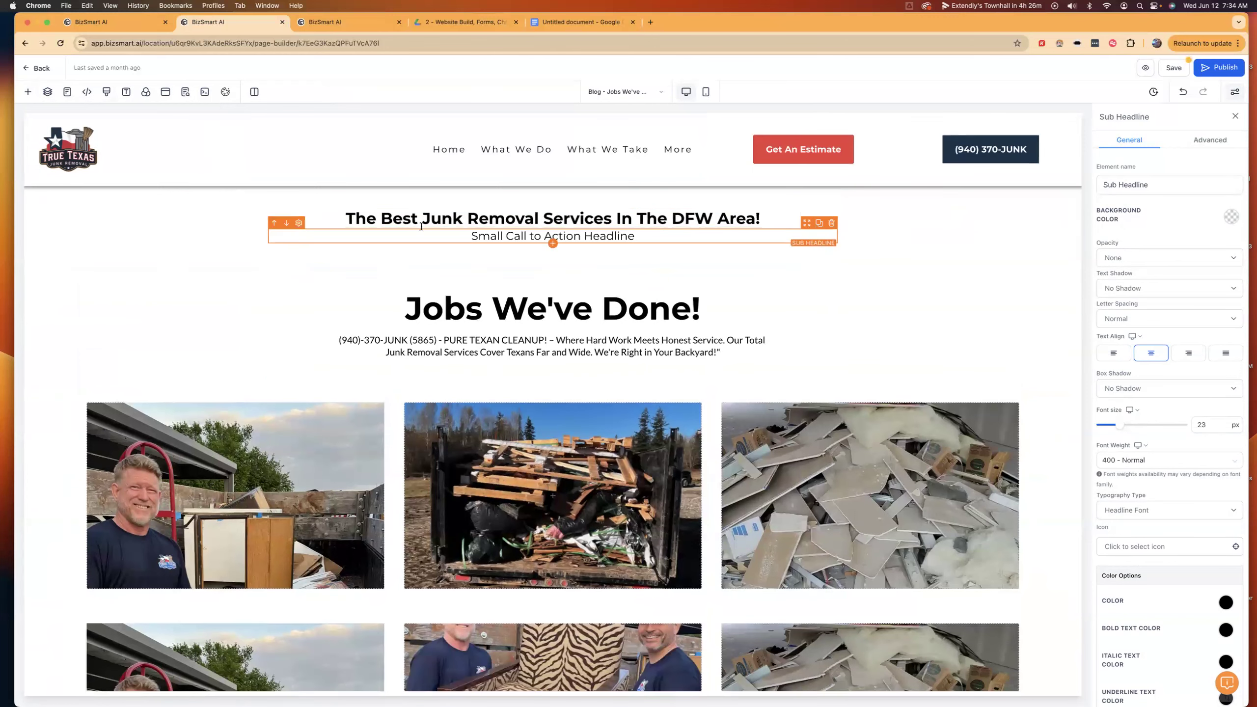
- Replace the sub-headline's placeholder text with "Educate yourself on WHY eco-friendly junk removal is so important for our planet."
double_click(523, 237)
type("Educate yourself on")
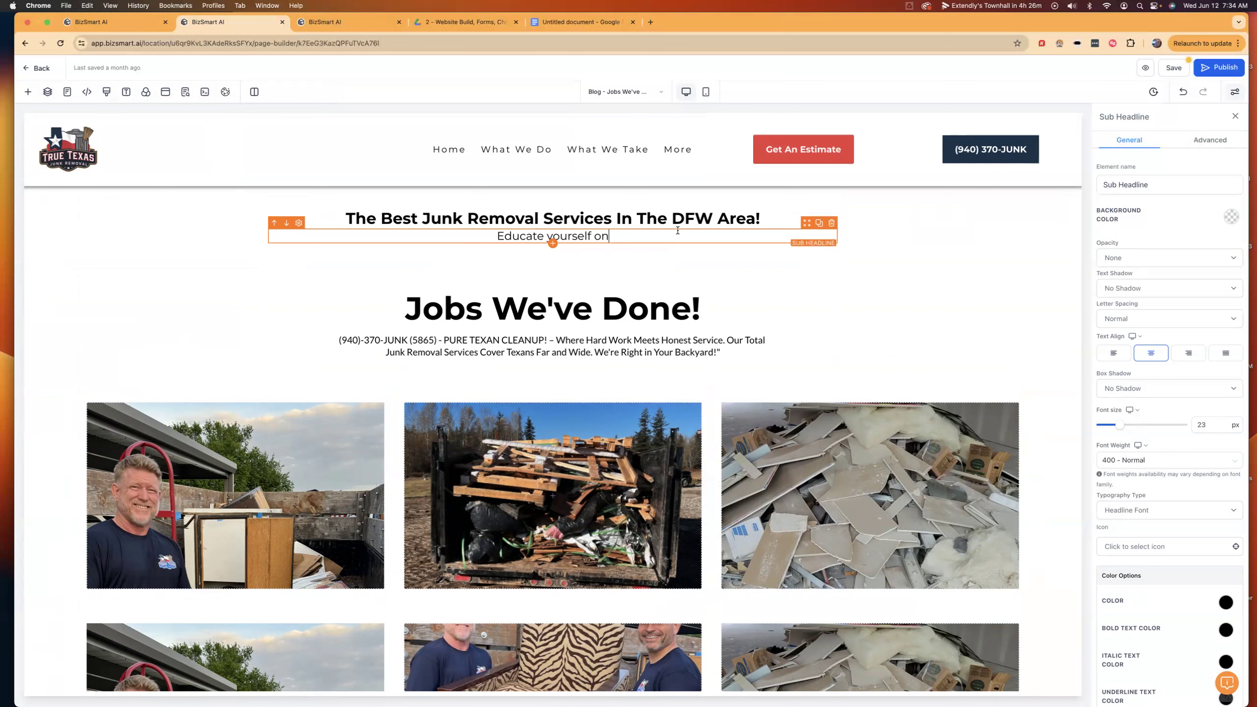
type(" Why")
key("BackSpace")
key("BackSpace")
type("HY")
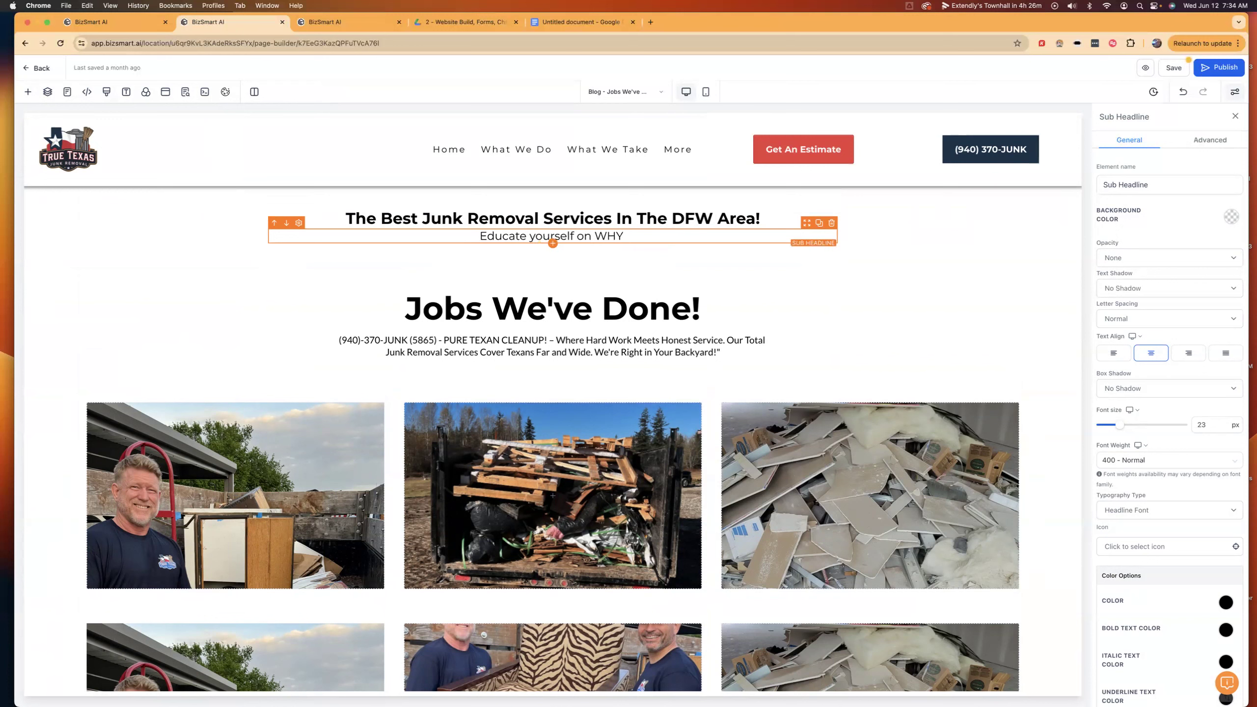
type(" eco-fre")
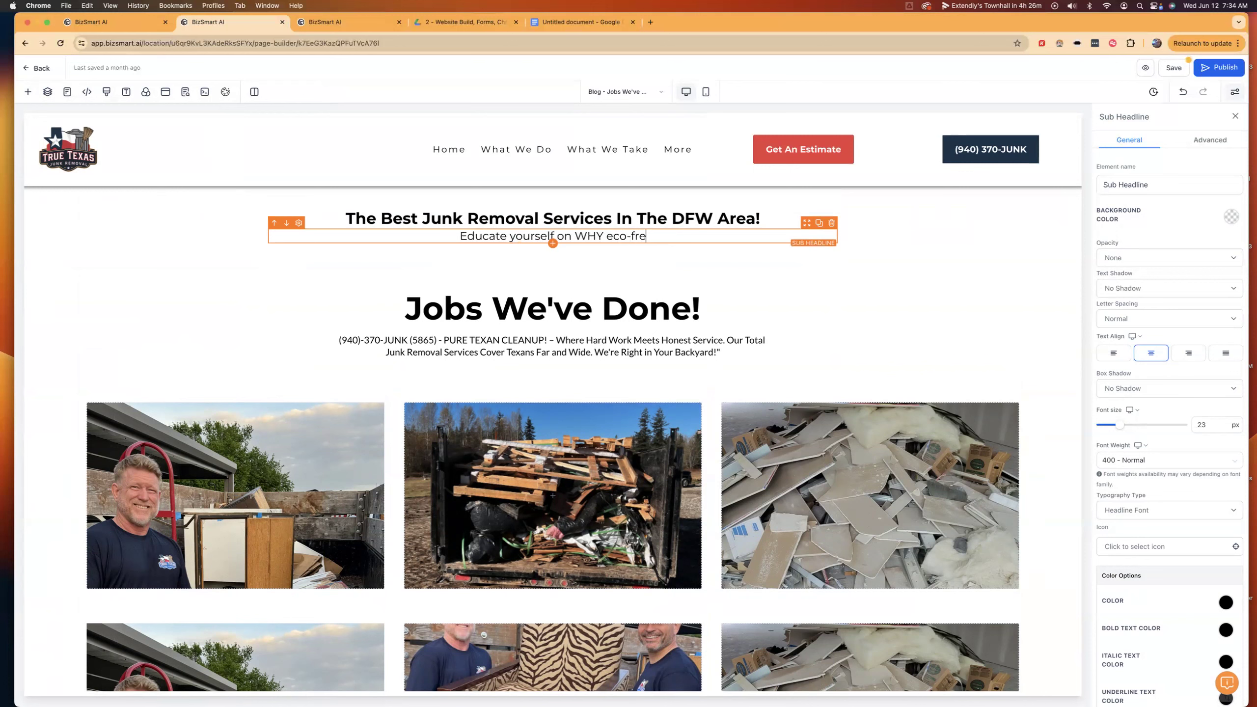
key("BackSpace")
type("iendly ju")
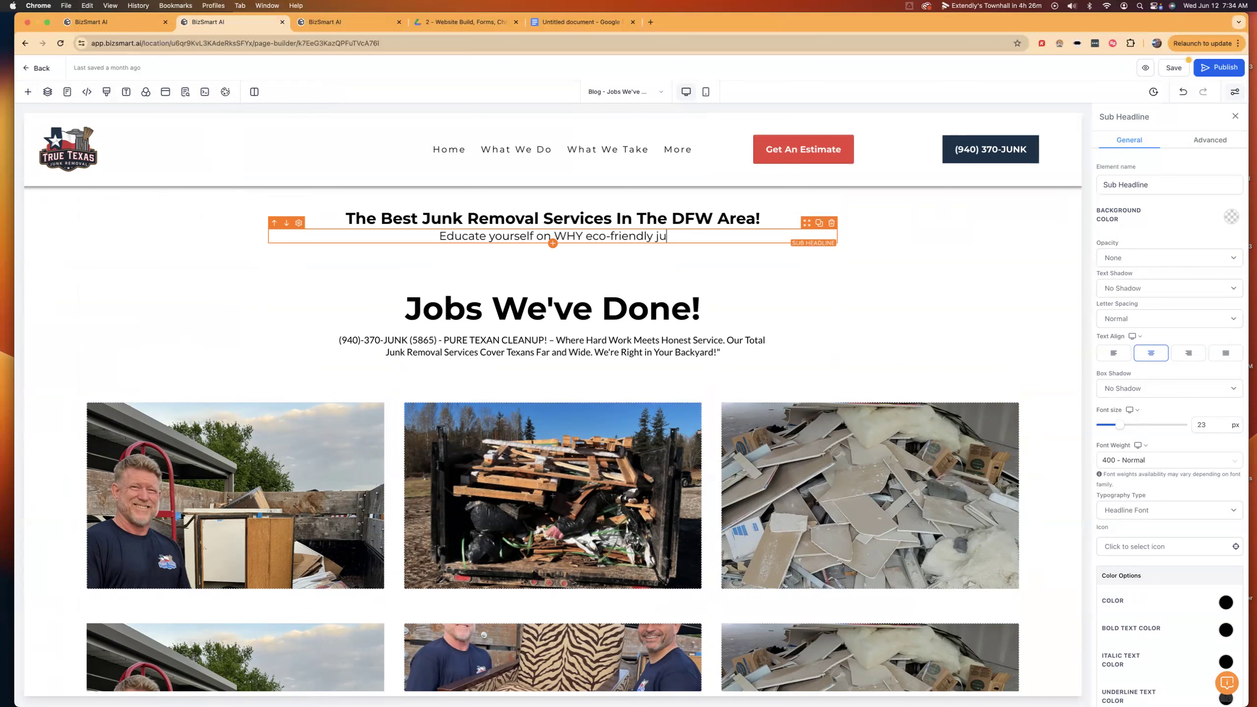
type("nk re")
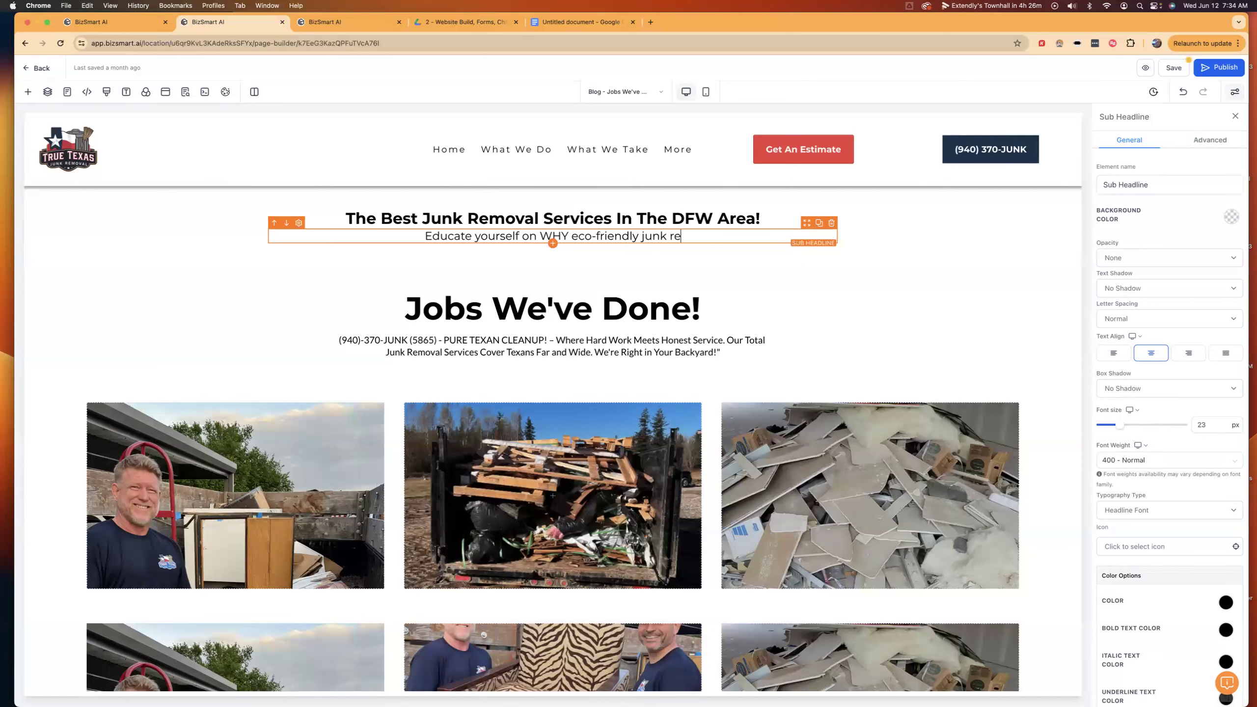
type("mo")
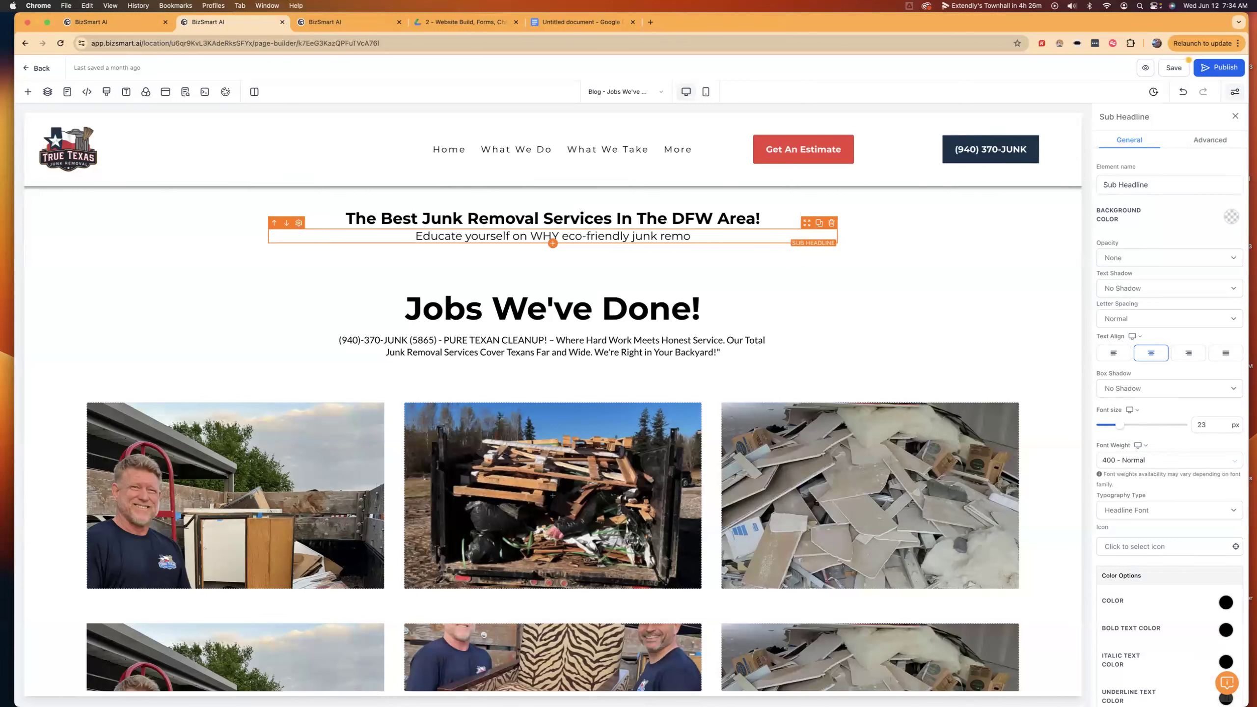
type("val is so impor")
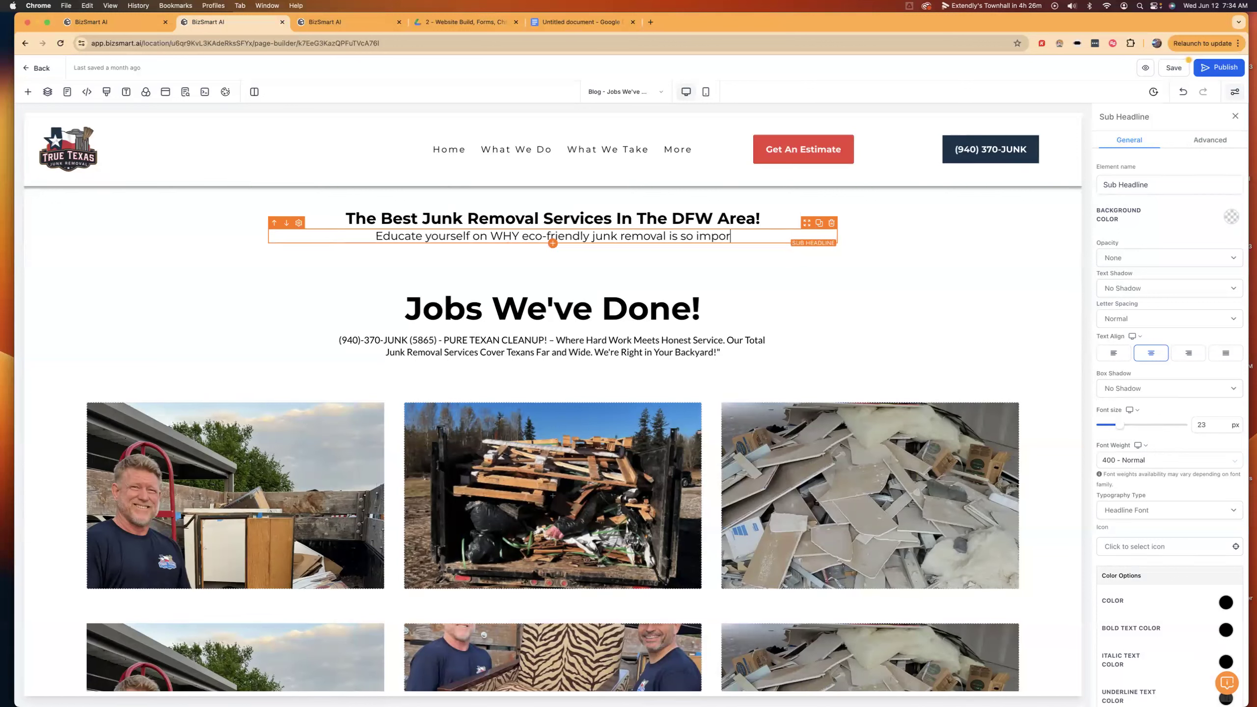
type("tant for our")
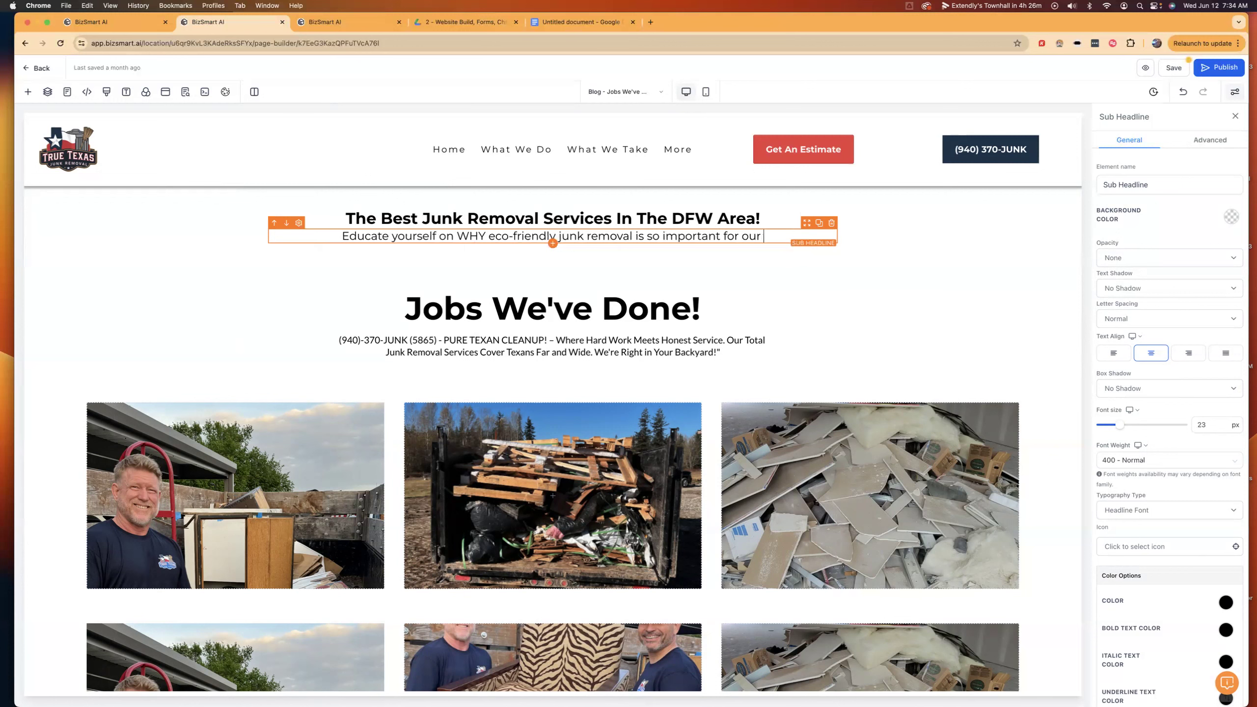
type(" plan")
type("et")
type("!")
key("BackSpace")
type(".")
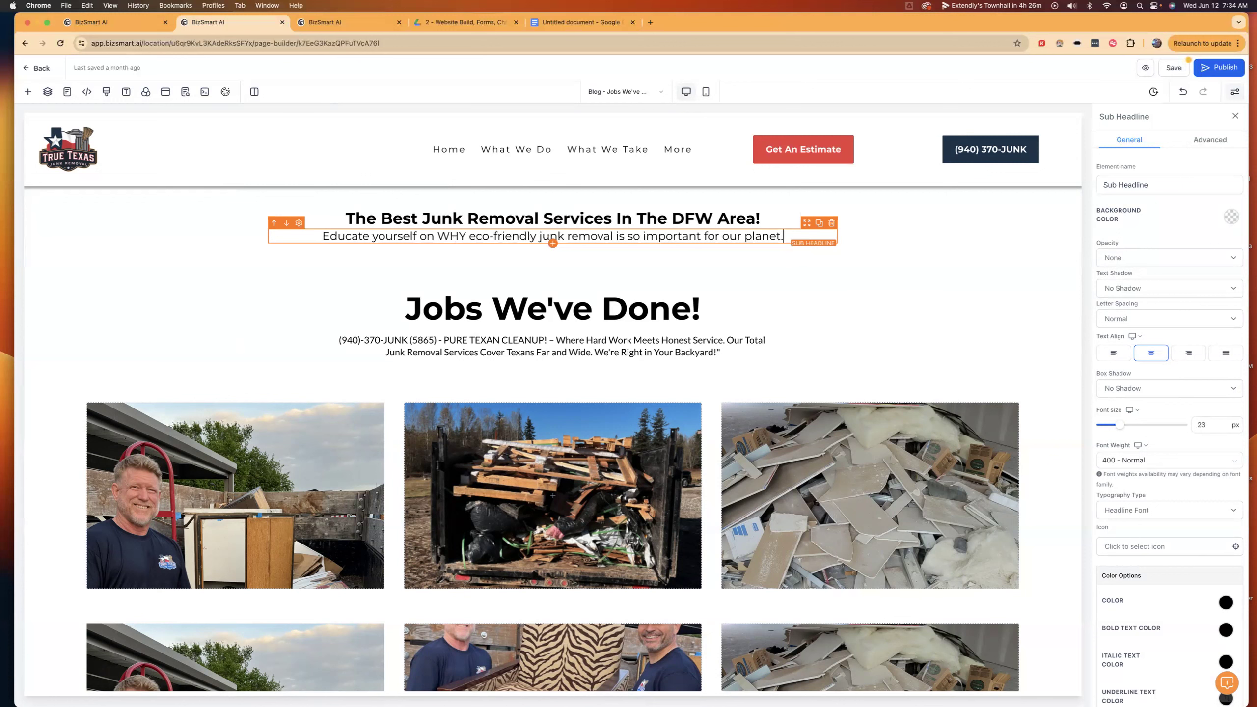
- Search the elements for "blog" and add a Blog Posts element directly below the sub-headline
left_click(553, 243)
scroll(159, 409, "down", 10)
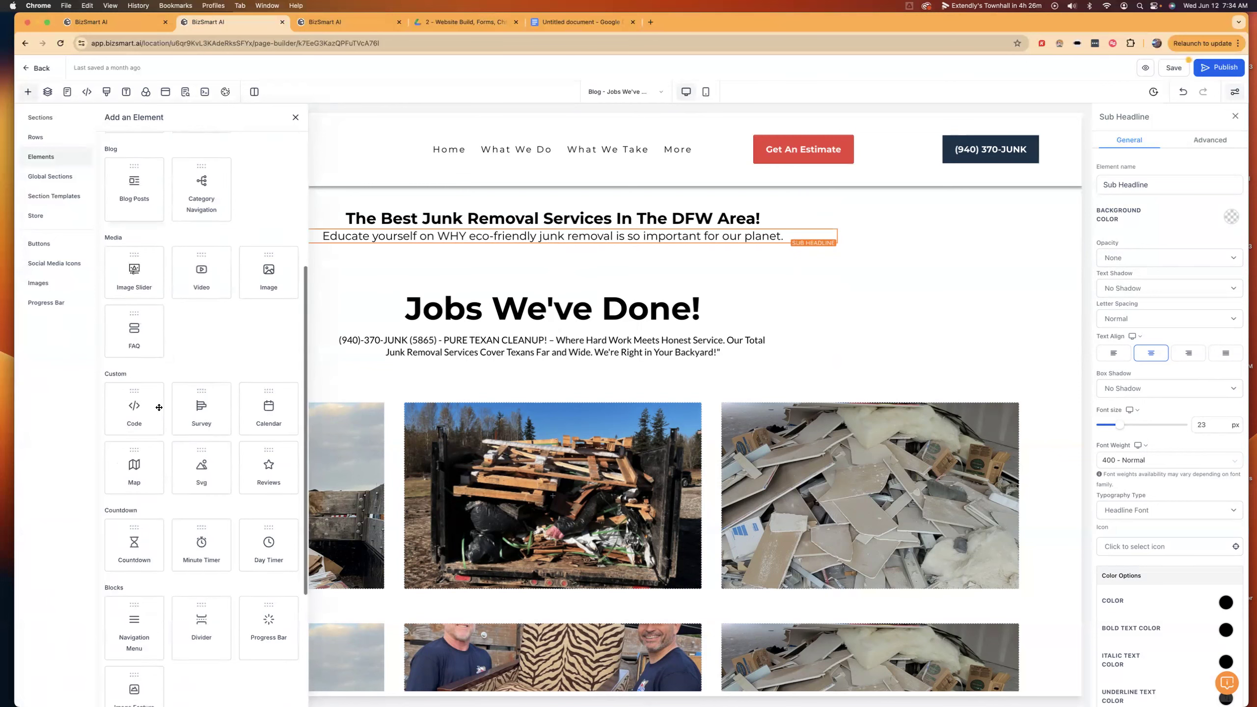
scroll(159, 409, "up", 10)
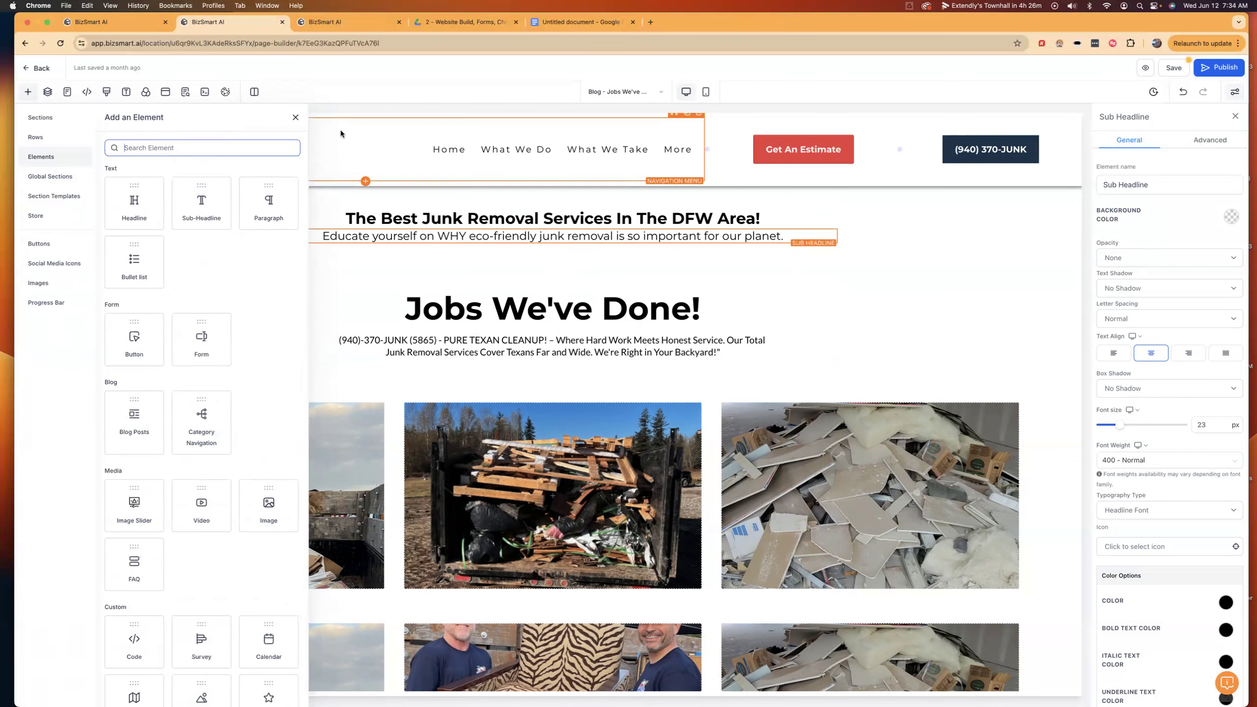
type("blog")
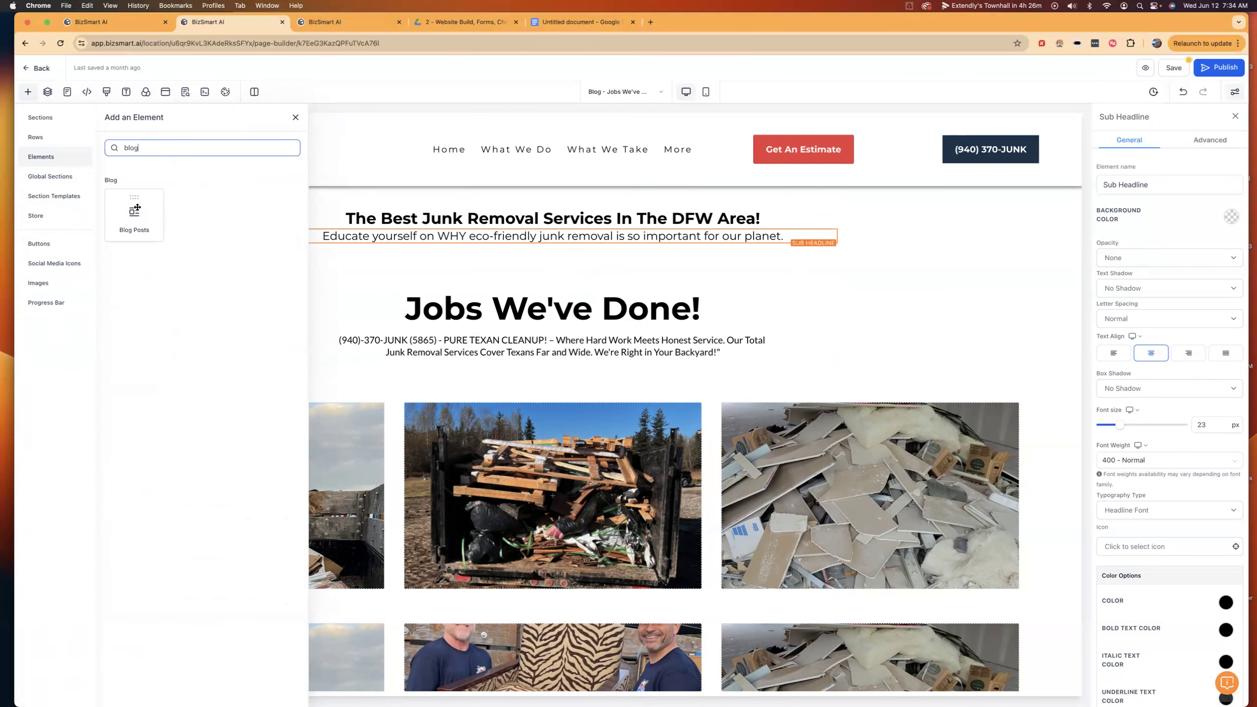
left_click_drag(134, 213, 525, 306)
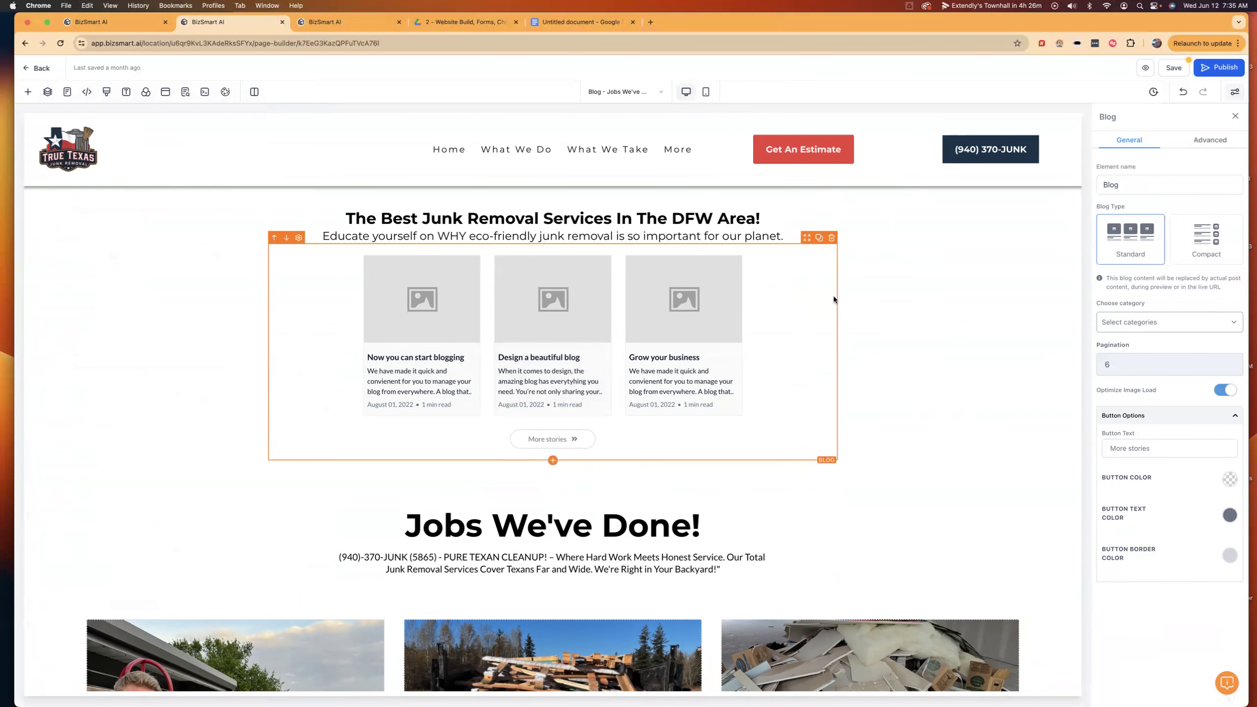
- Limit the blog element to The Junk Removal Opportunity category, try the Compact blog type and switch back to Standard
left_click(1159, 324)
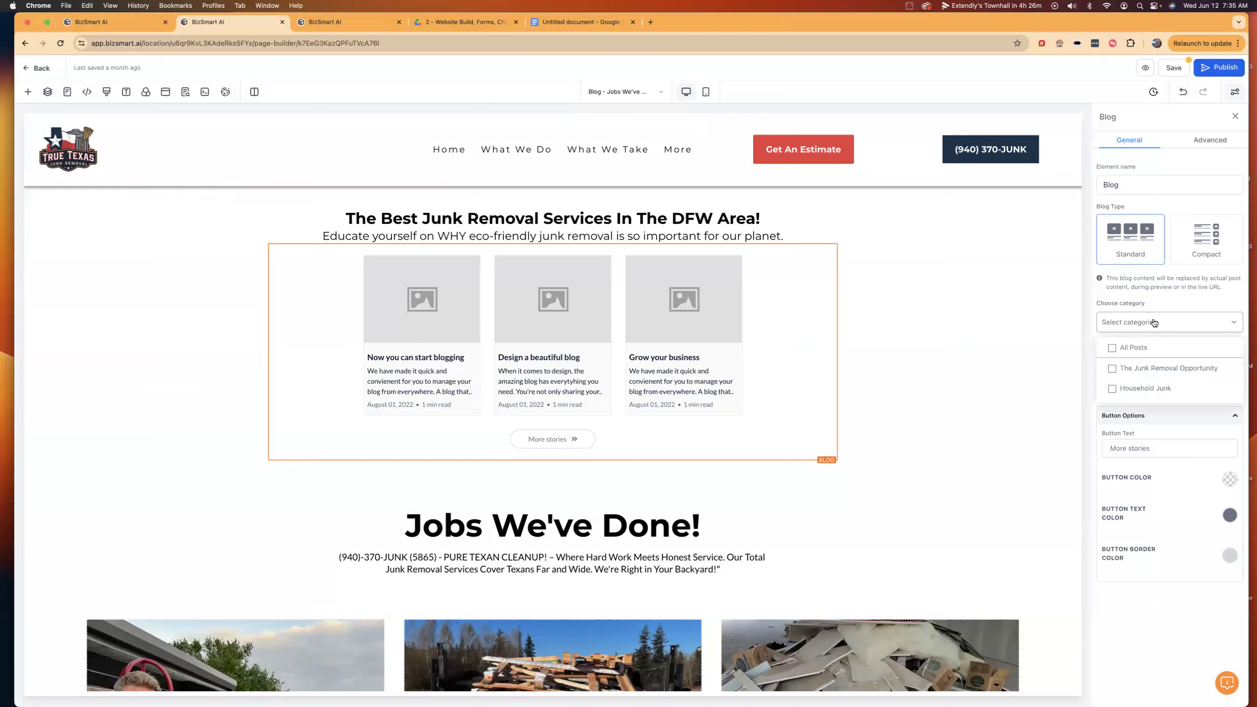
left_click(1112, 368)
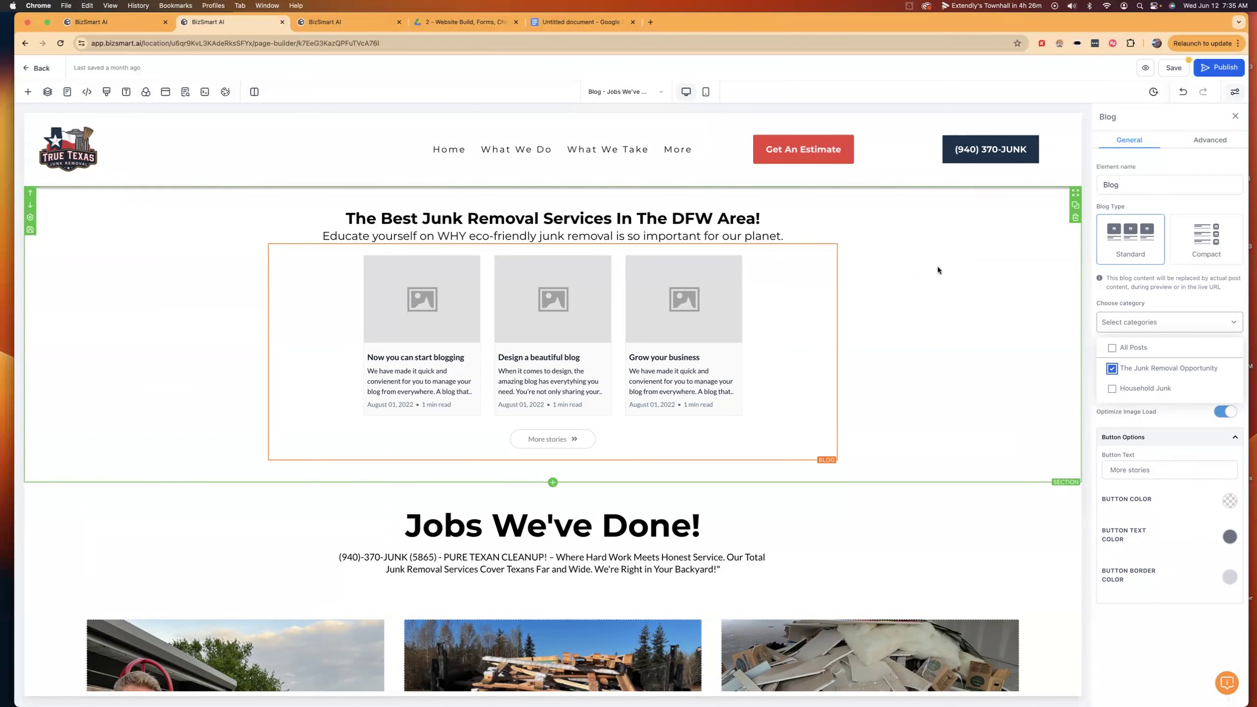
left_click(1203, 246)
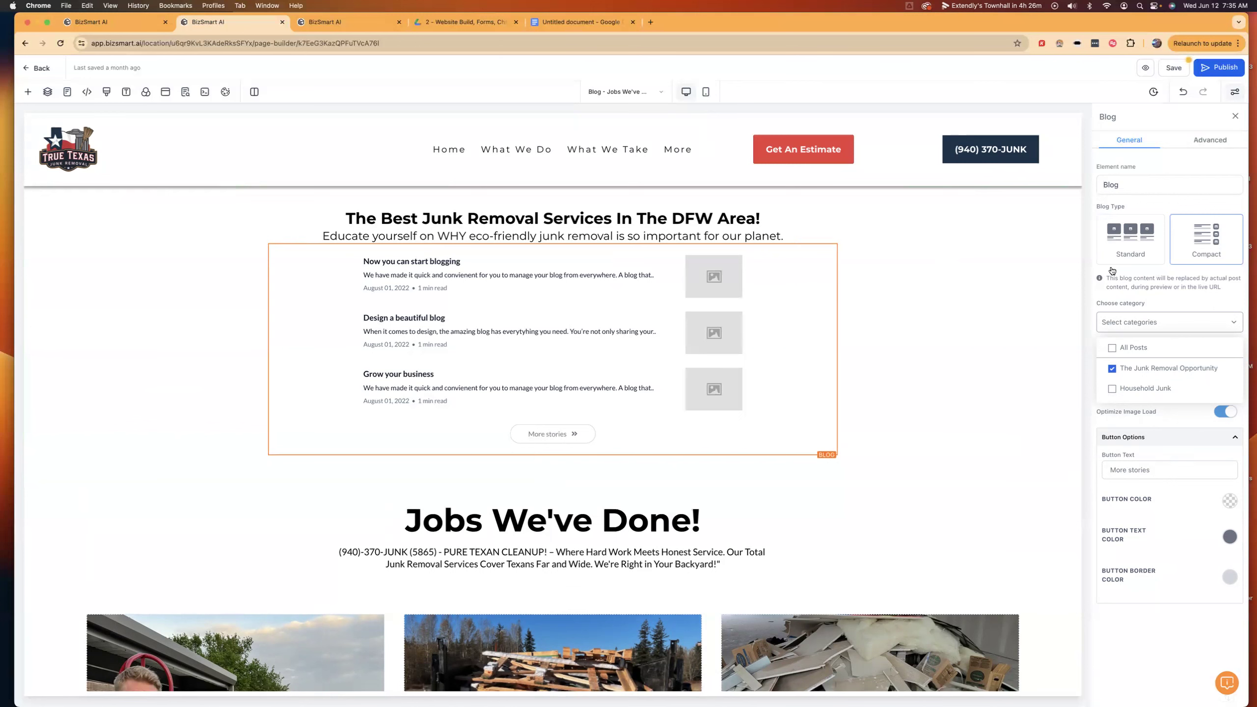
left_click(1122, 248)
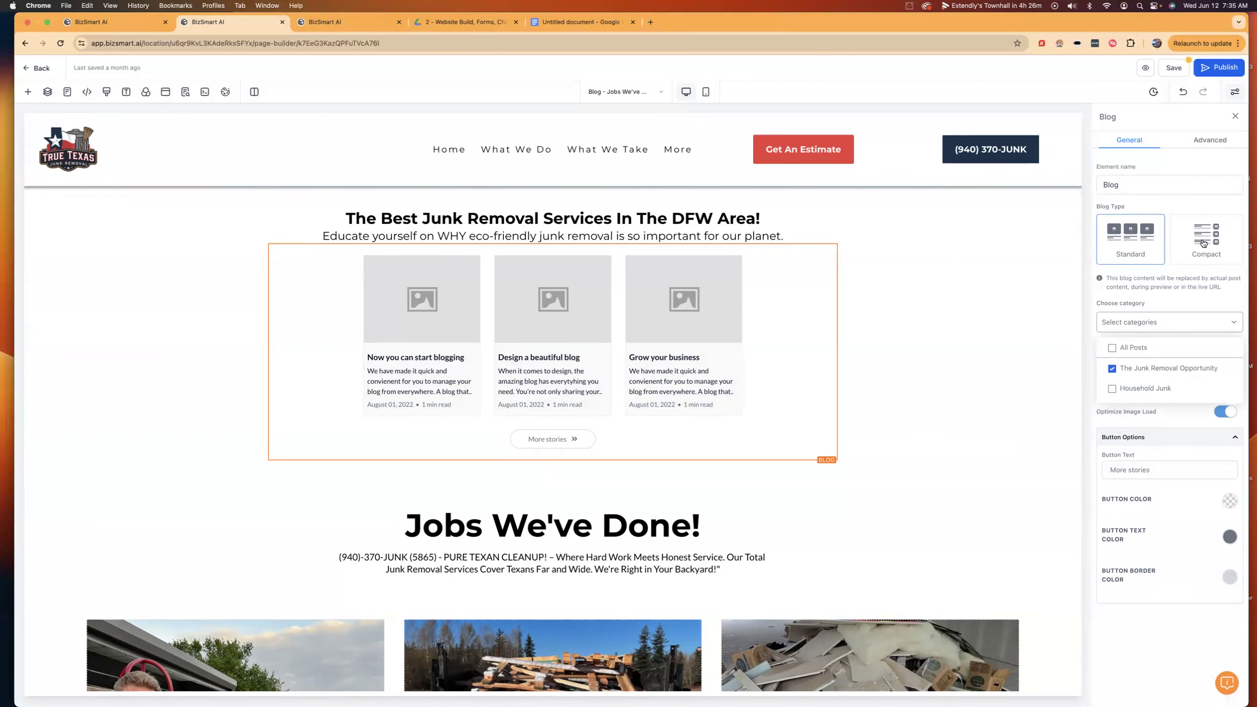
- Update the page's SEO meta data, saving the page and opening its preview
left_click(1145, 70)
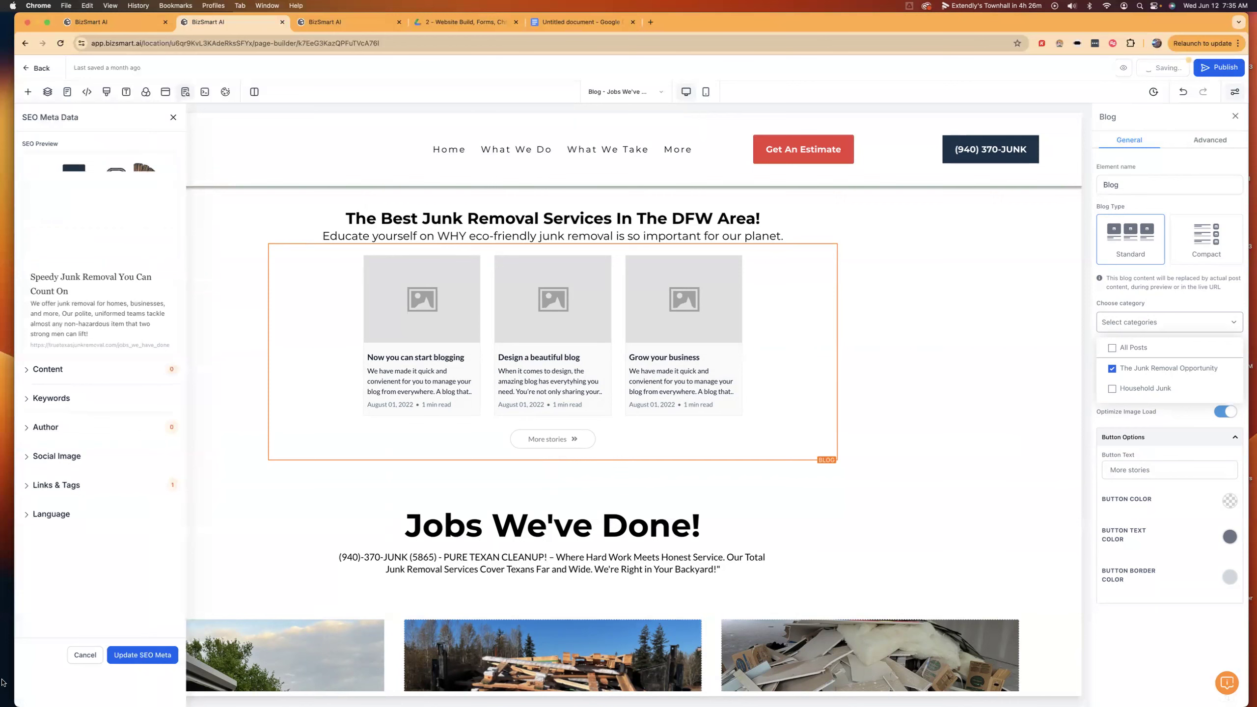
left_click(129, 657)
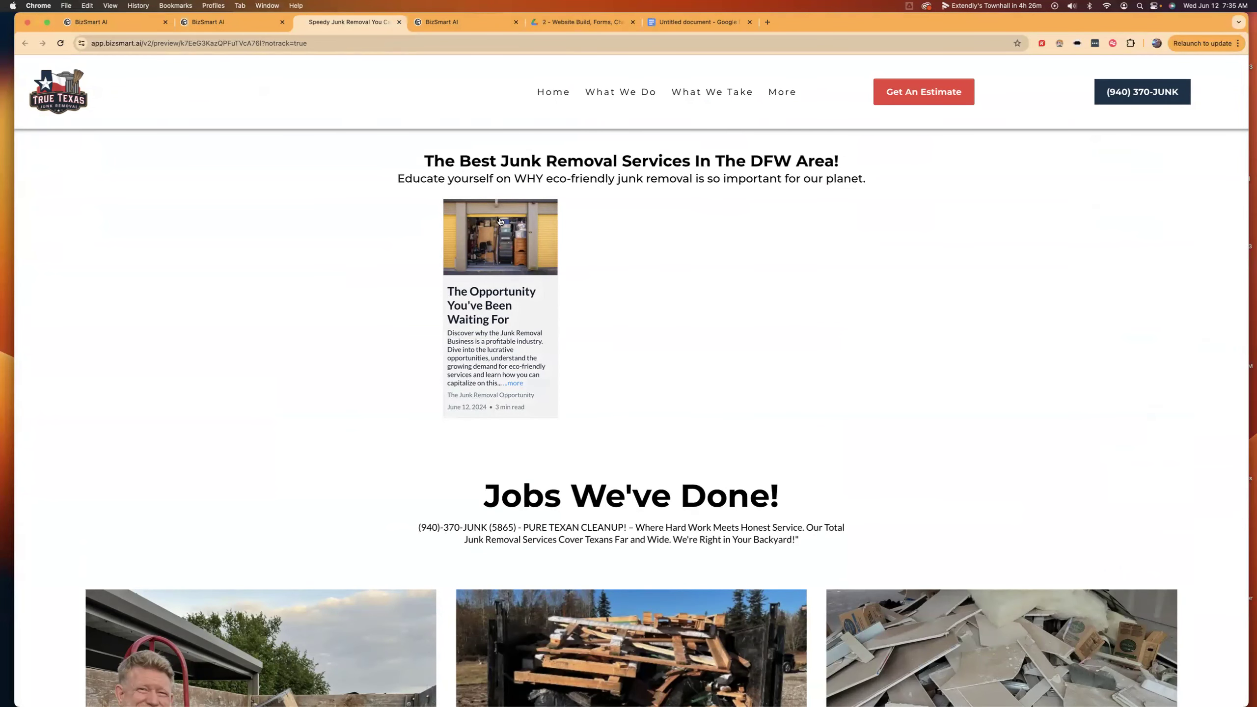
- Open the post "The Opportunity You've Been Waiting For" in the preview and review its layout from the header image to the footer
left_click(517, 310)
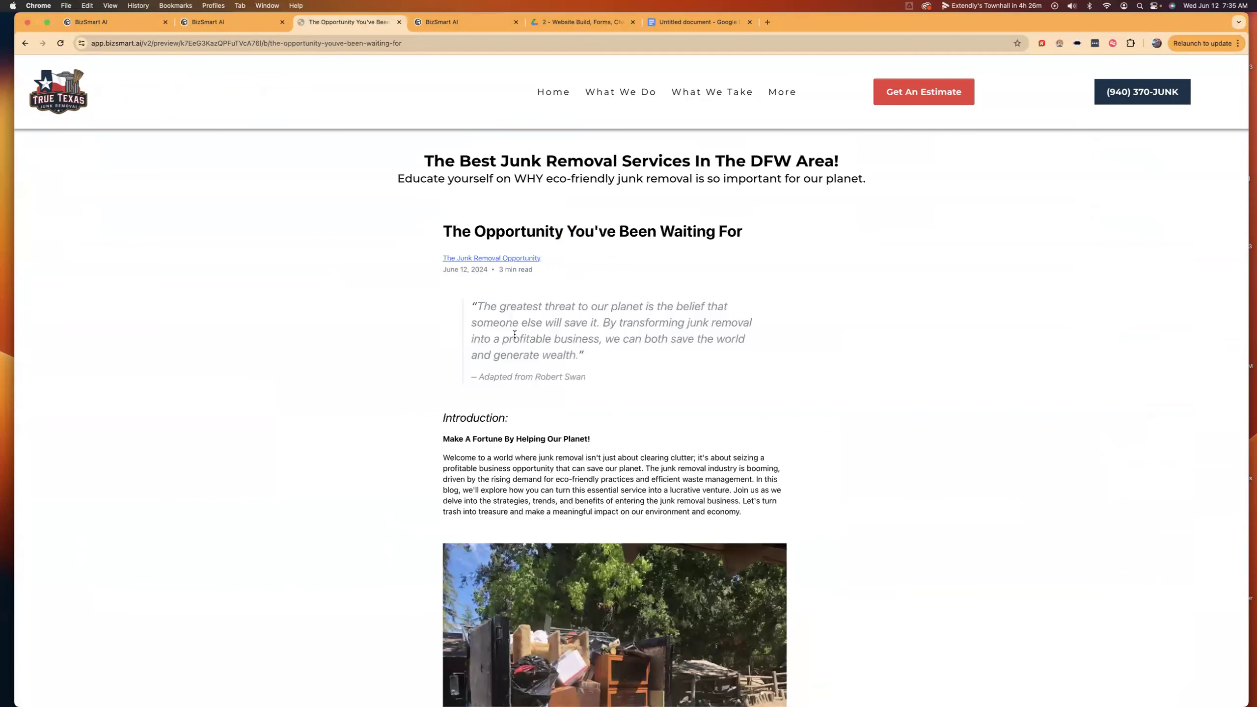
scroll(672, 262, "down", 8)
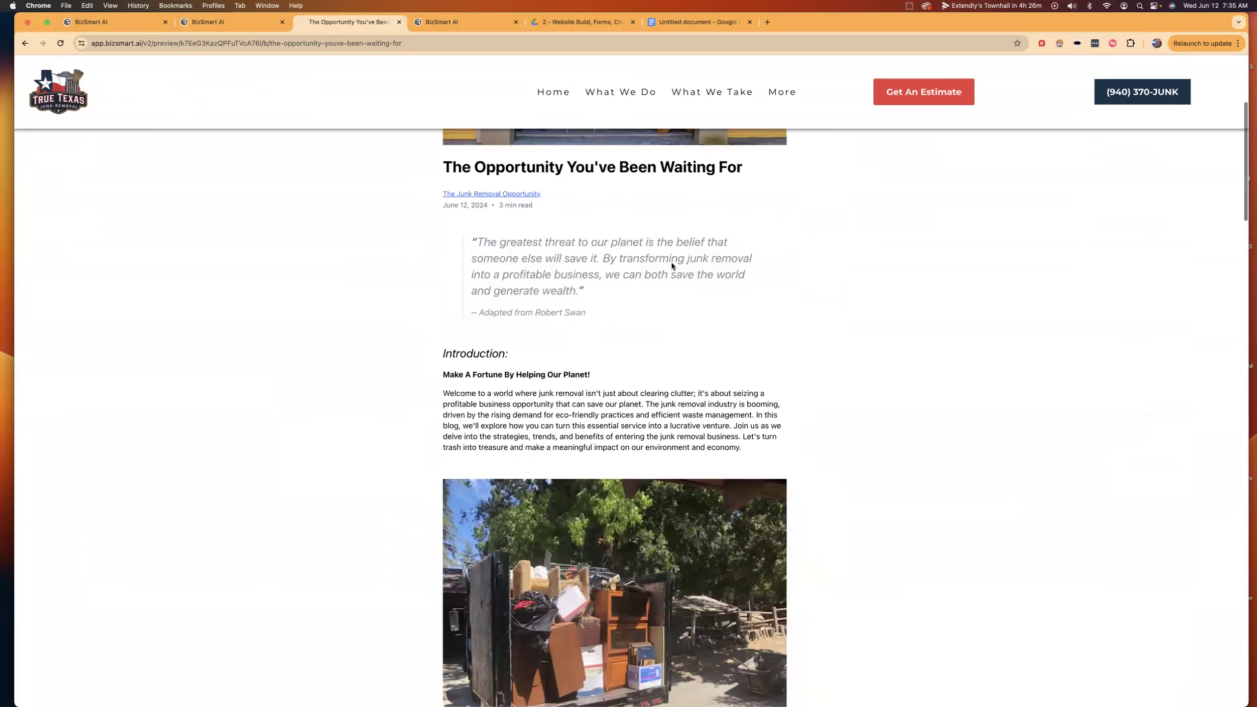
scroll(672, 262, "up", 8)
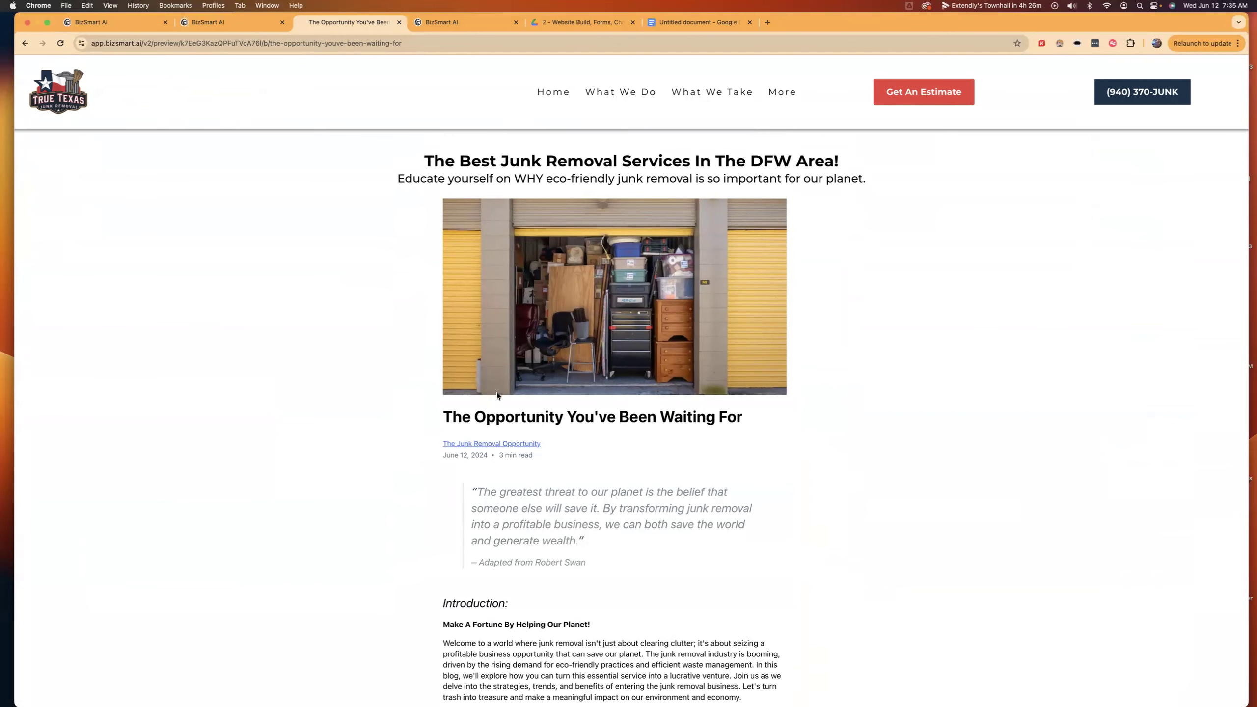
scroll(497, 396, "down", 4)
scroll(497, 396, "down", 20)
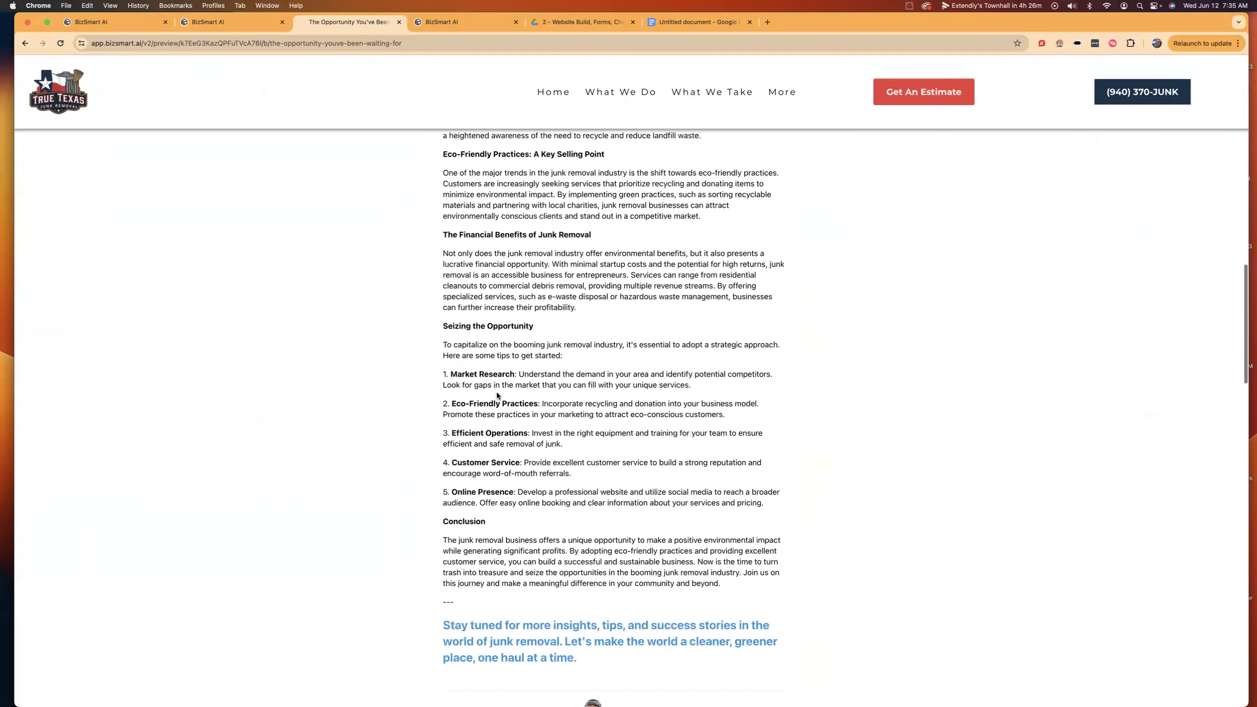
scroll(497, 393, "down", 8)
scroll(497, 394, "up", 18)
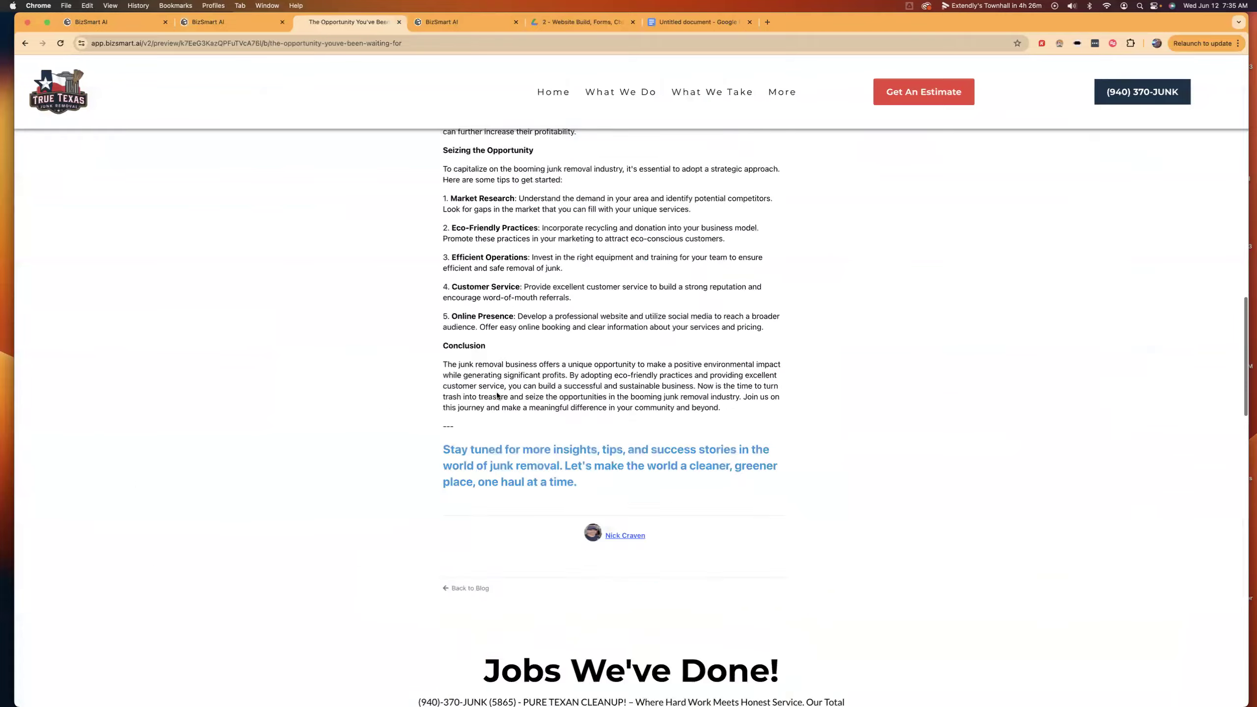
scroll(497, 394, "down", 20)
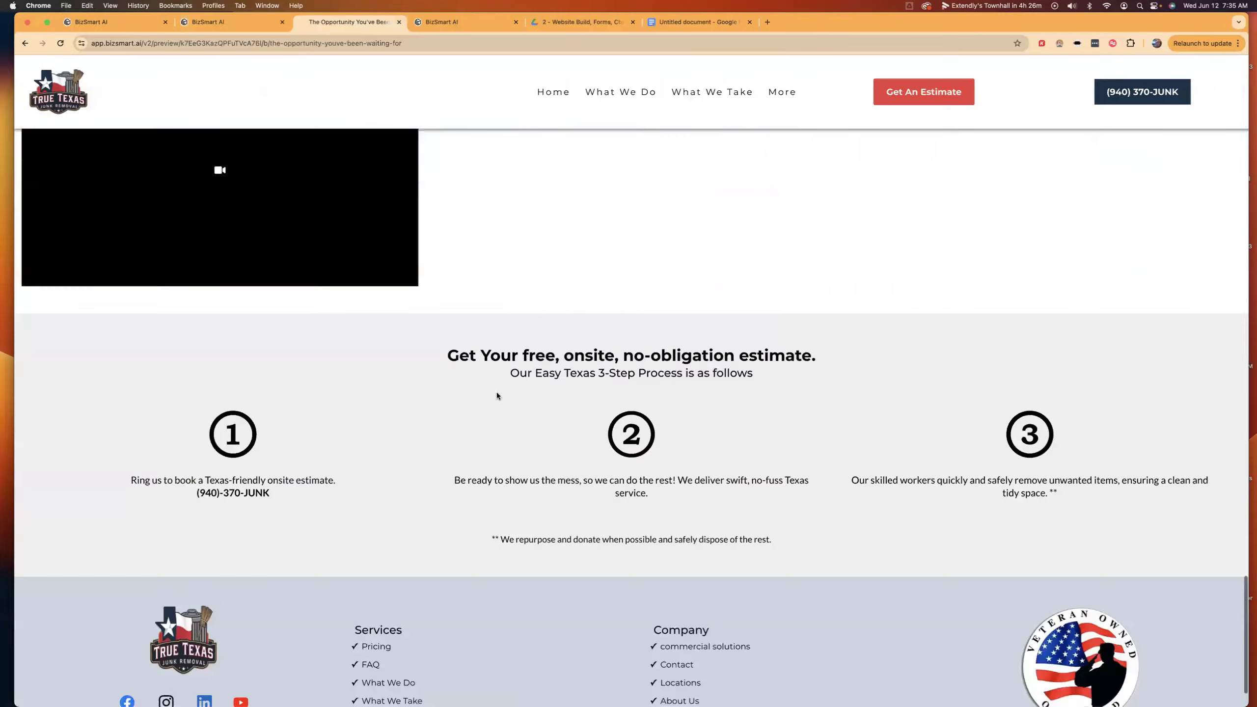
scroll(497, 394, "up", 18)
scroll(497, 394, "up", 20)
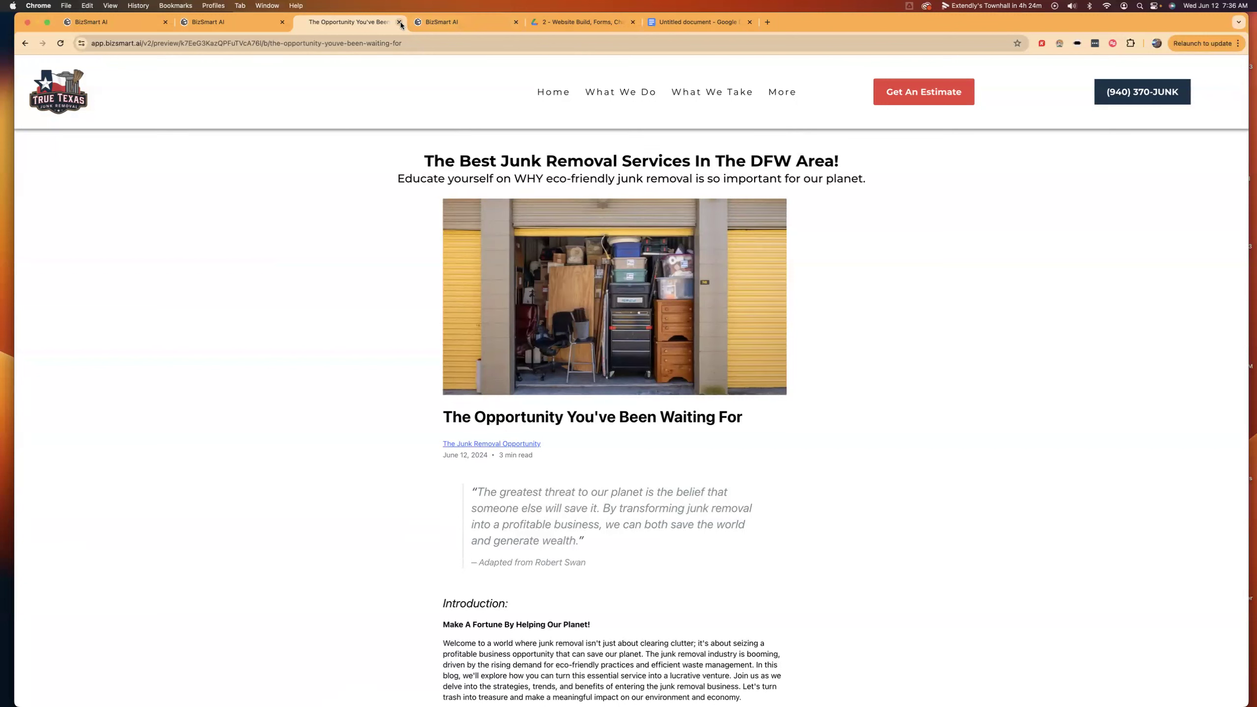
- Back in the page builder, set the blog element to the Compact blog type, save the page and preview it
left_click(245, 25)
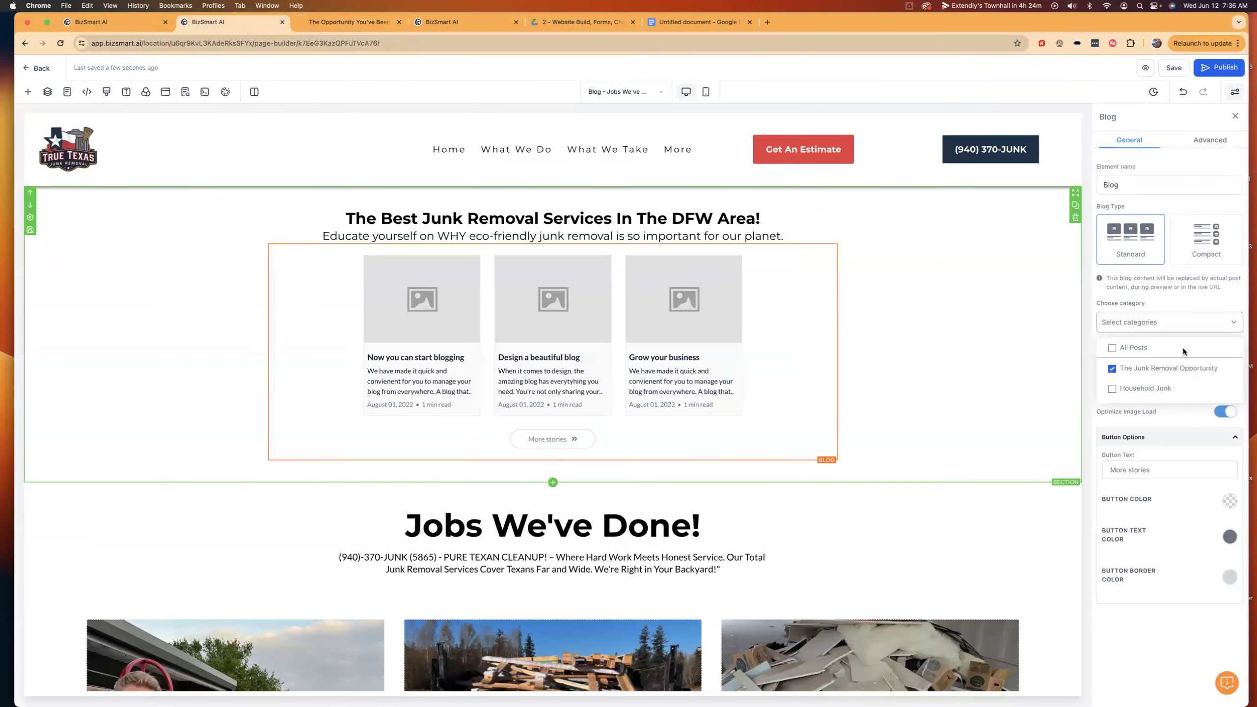
left_click(1207, 248)
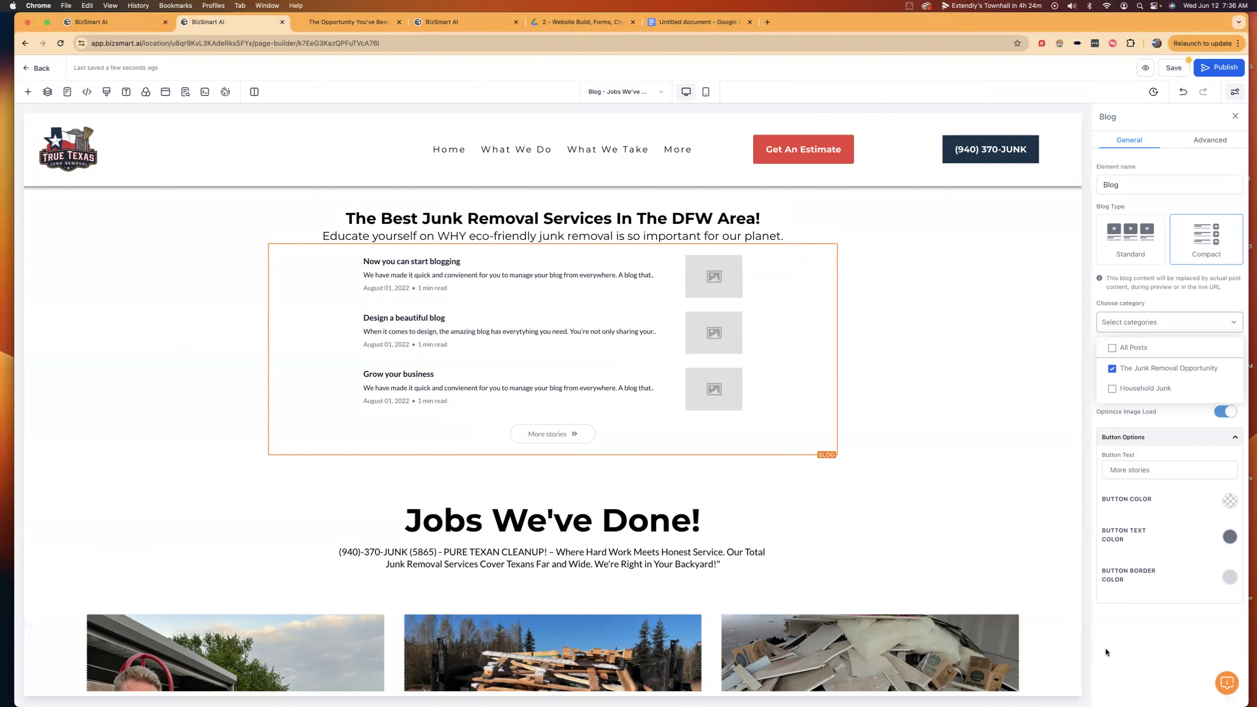
left_click(1169, 69)
left_click(400, 23)
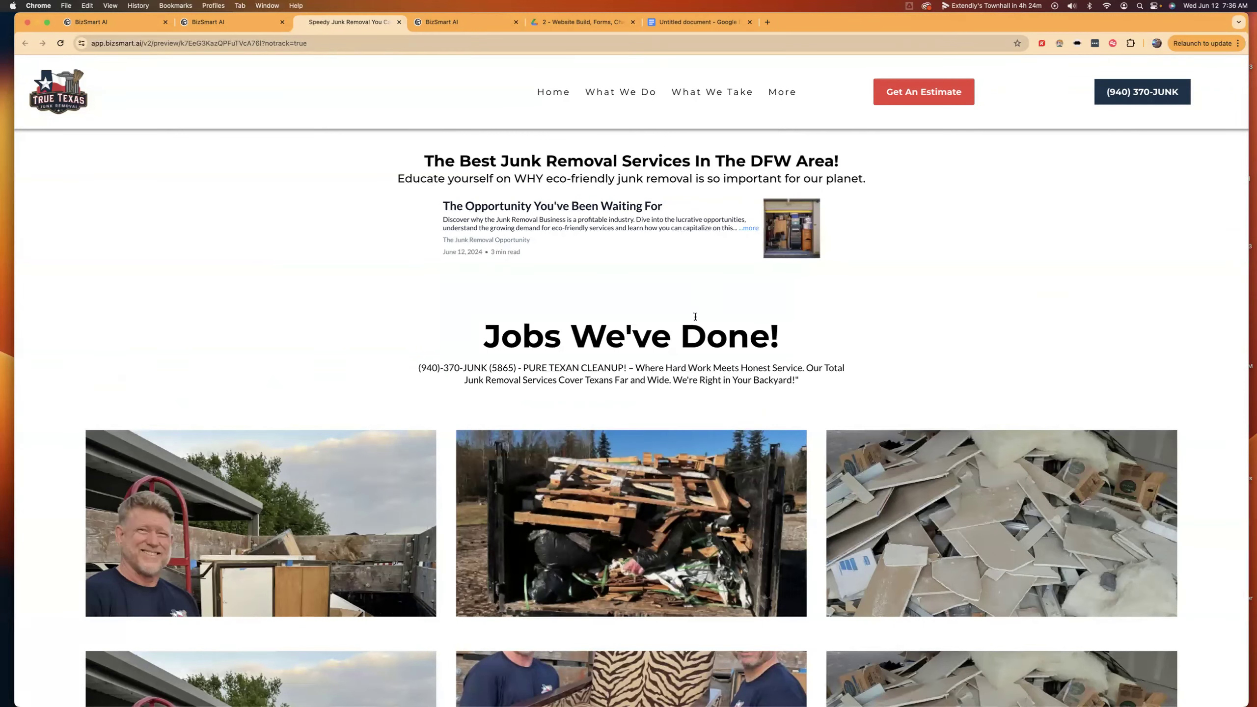
- Return to the page builder and set the blog element's top padding to 100 px
left_click(237, 22)
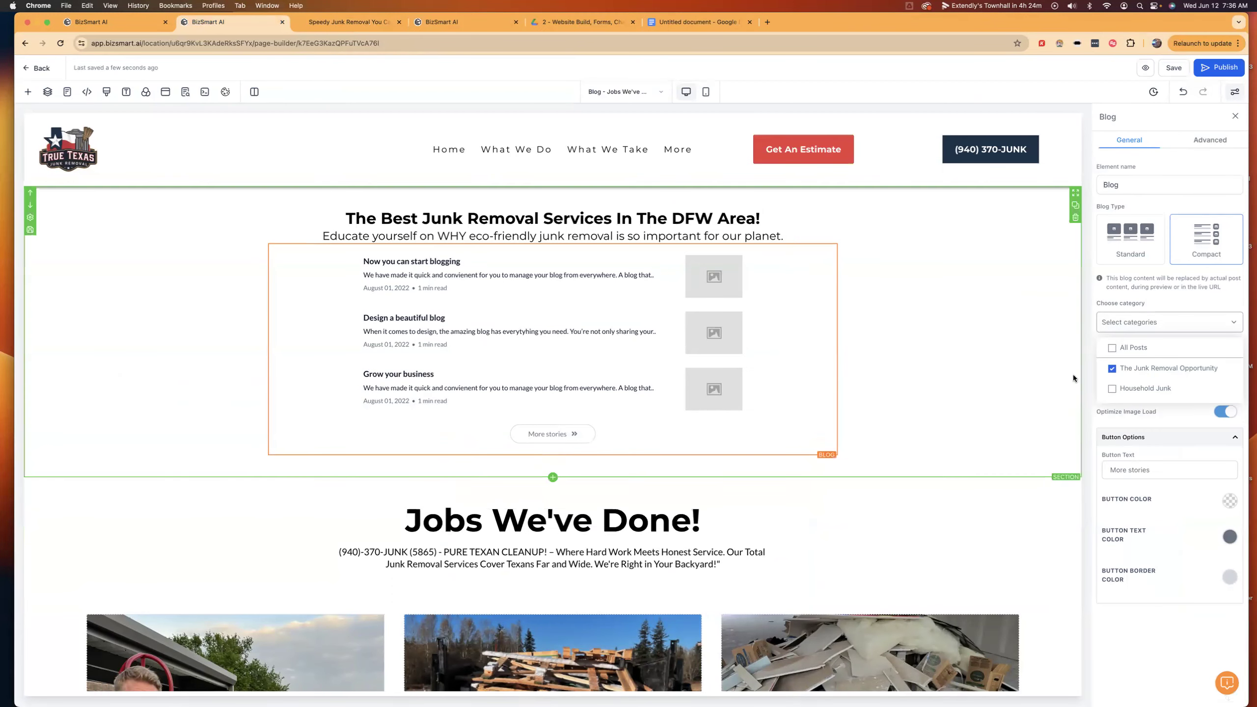
left_click(1200, 142)
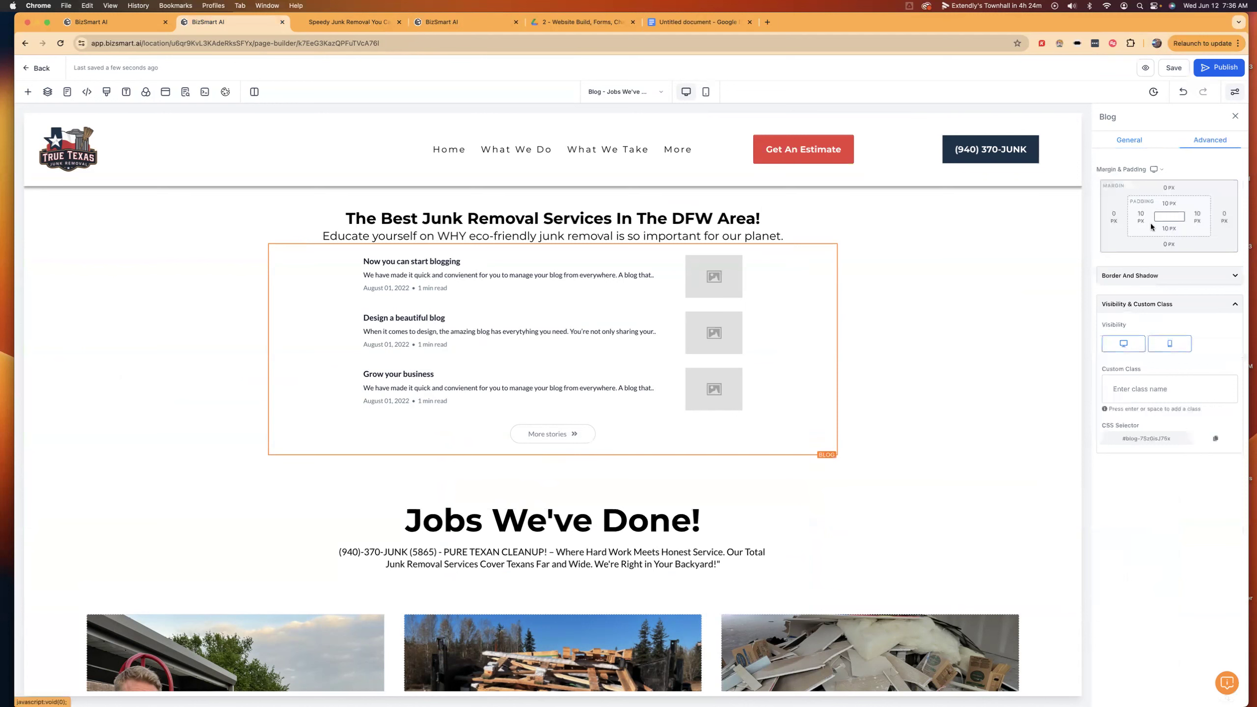
left_click(1170, 229)
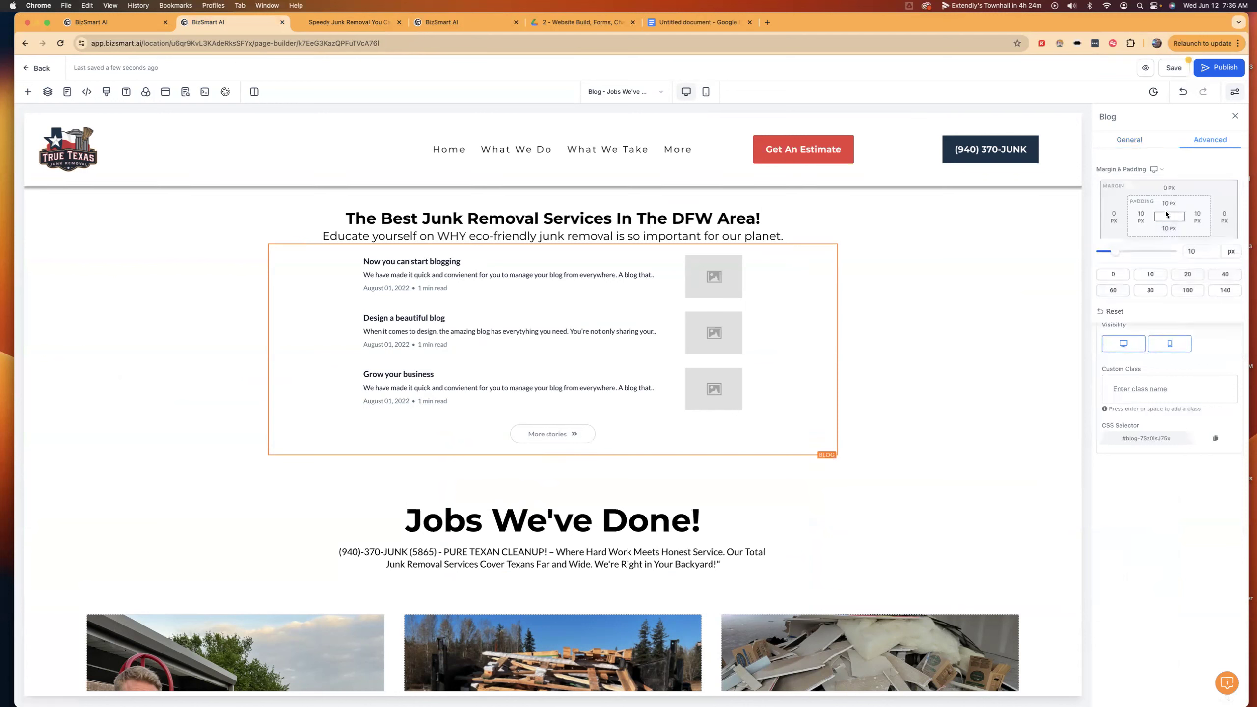
left_click(1170, 206)
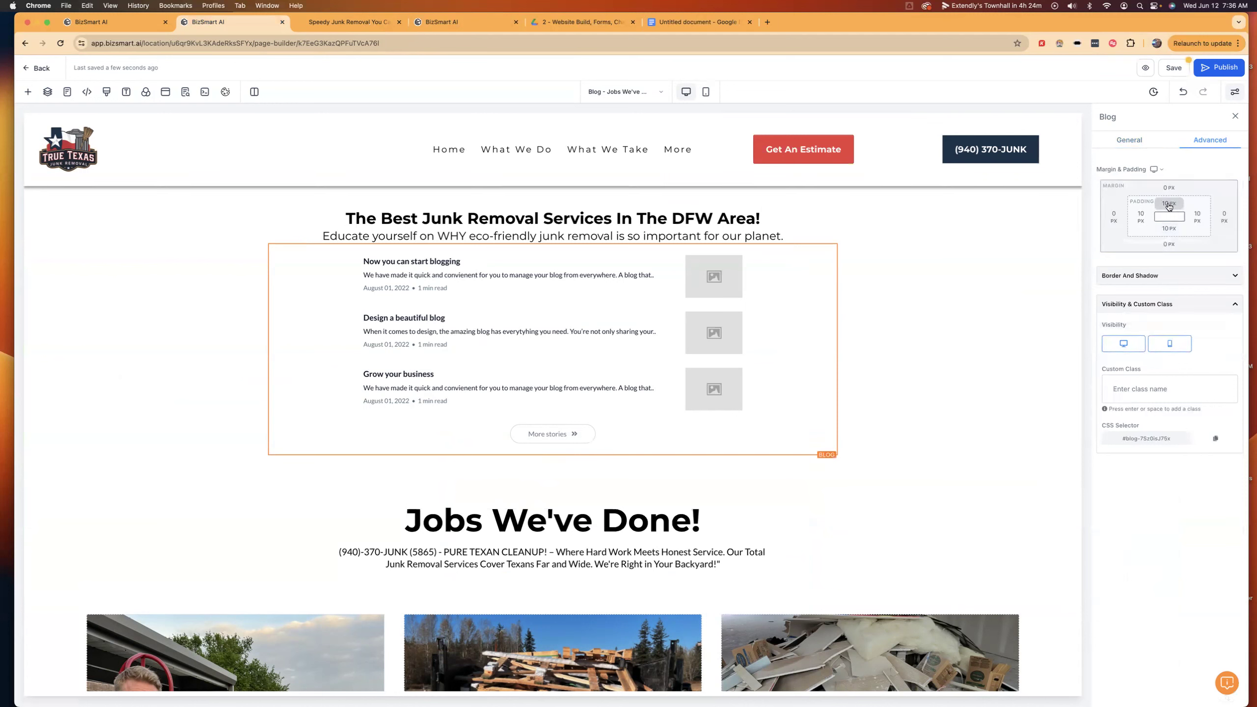
left_click(1170, 205)
left_click(1226, 251)
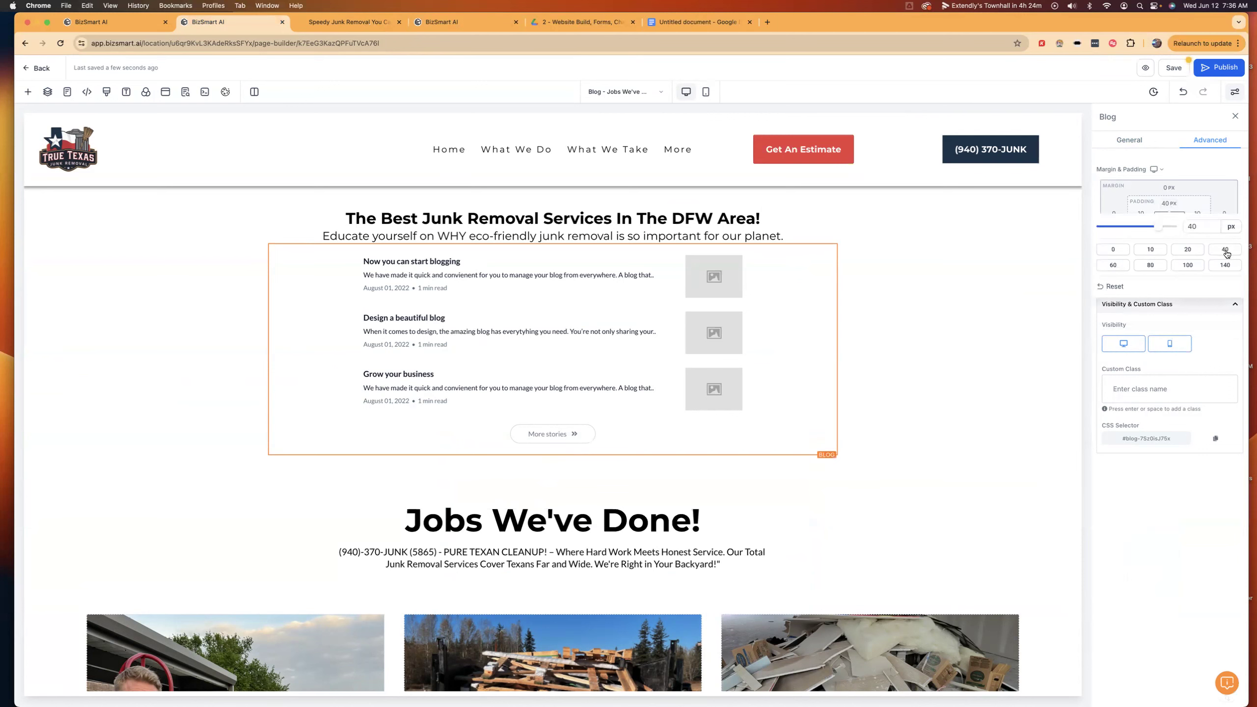
left_click(1188, 265)
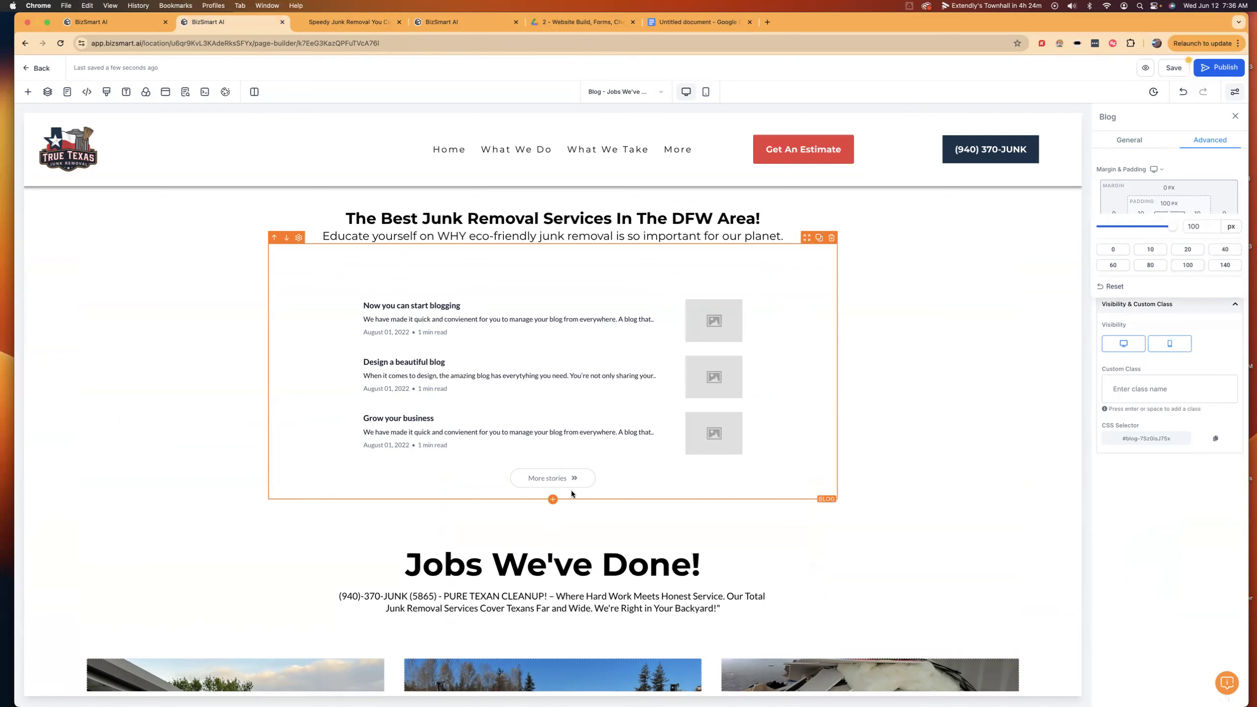
- Set the blog element's bottom padding to 80 px and save the page
left_click(1213, 176)
left_click(1169, 228)
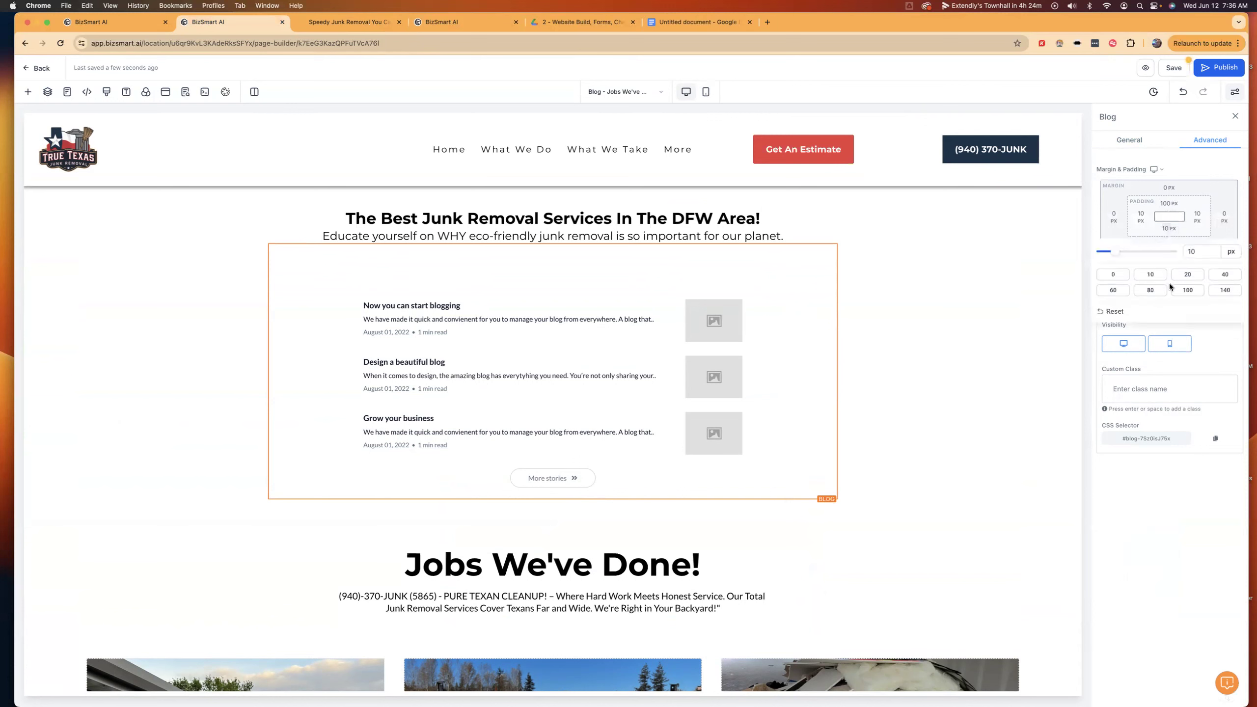
left_click(1151, 289)
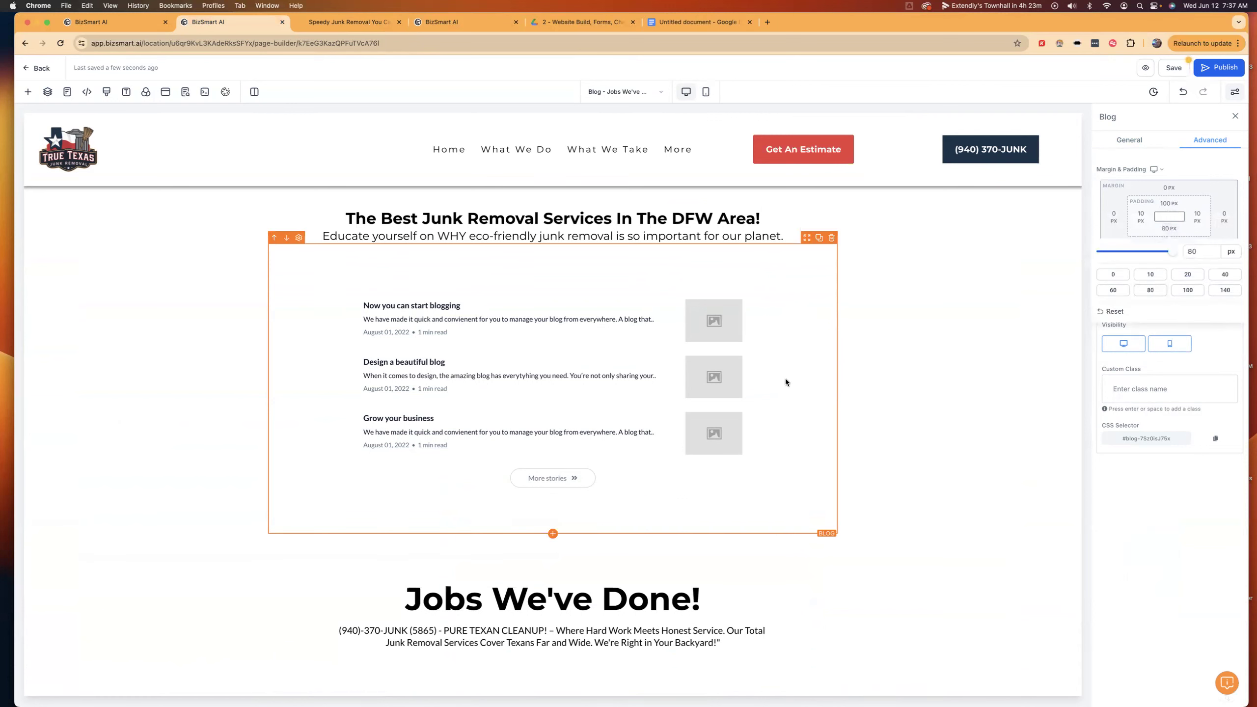
left_click(881, 347)
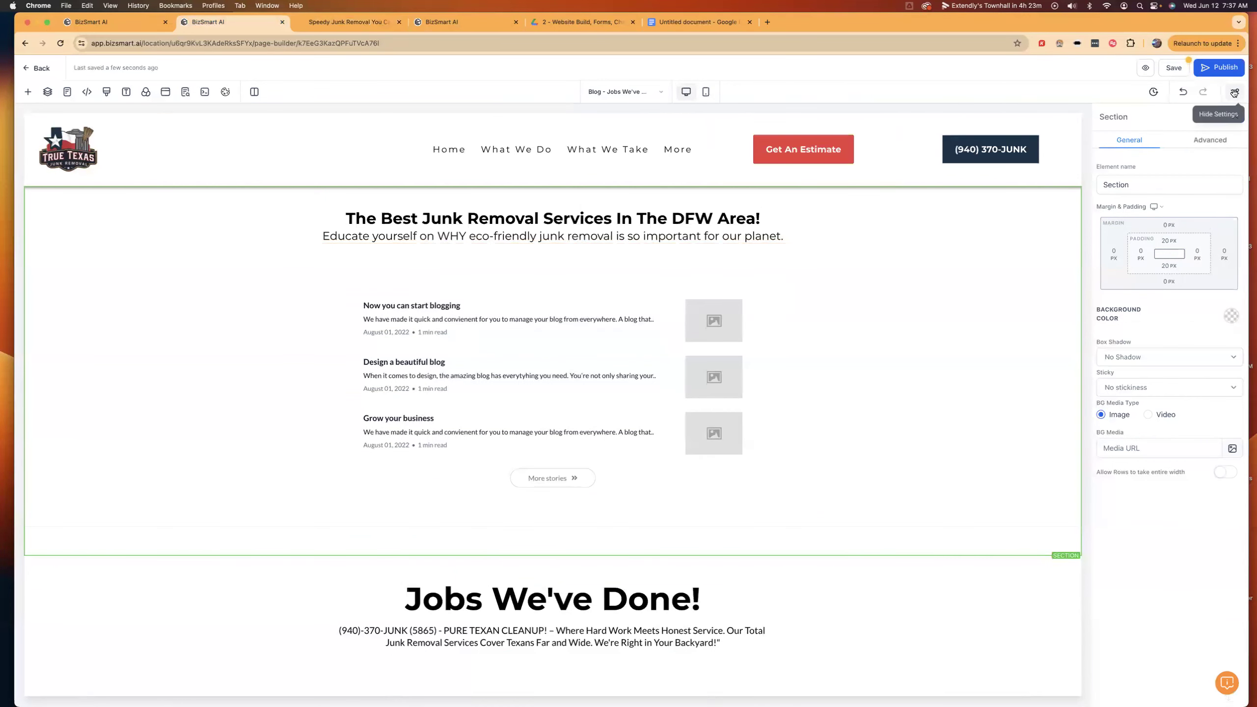
left_click(1172, 69)
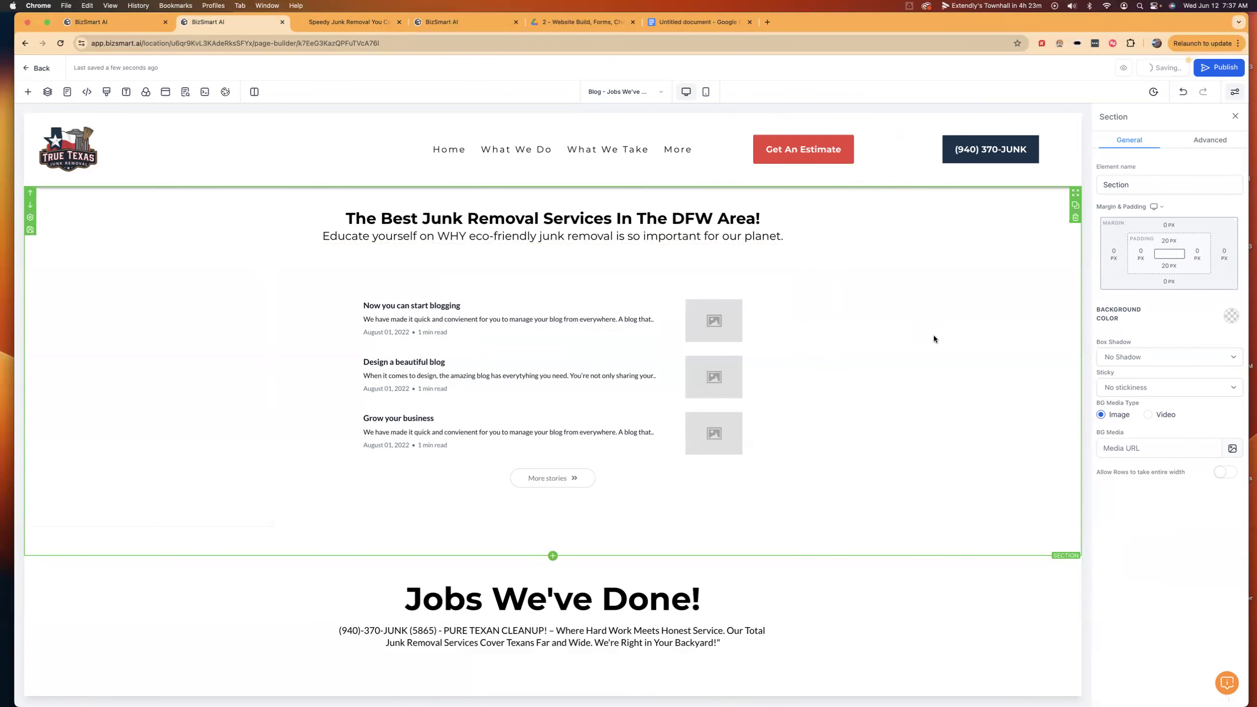
- Change the blog element's category to Household Junk only, save the page and preview it
left_click(704, 321)
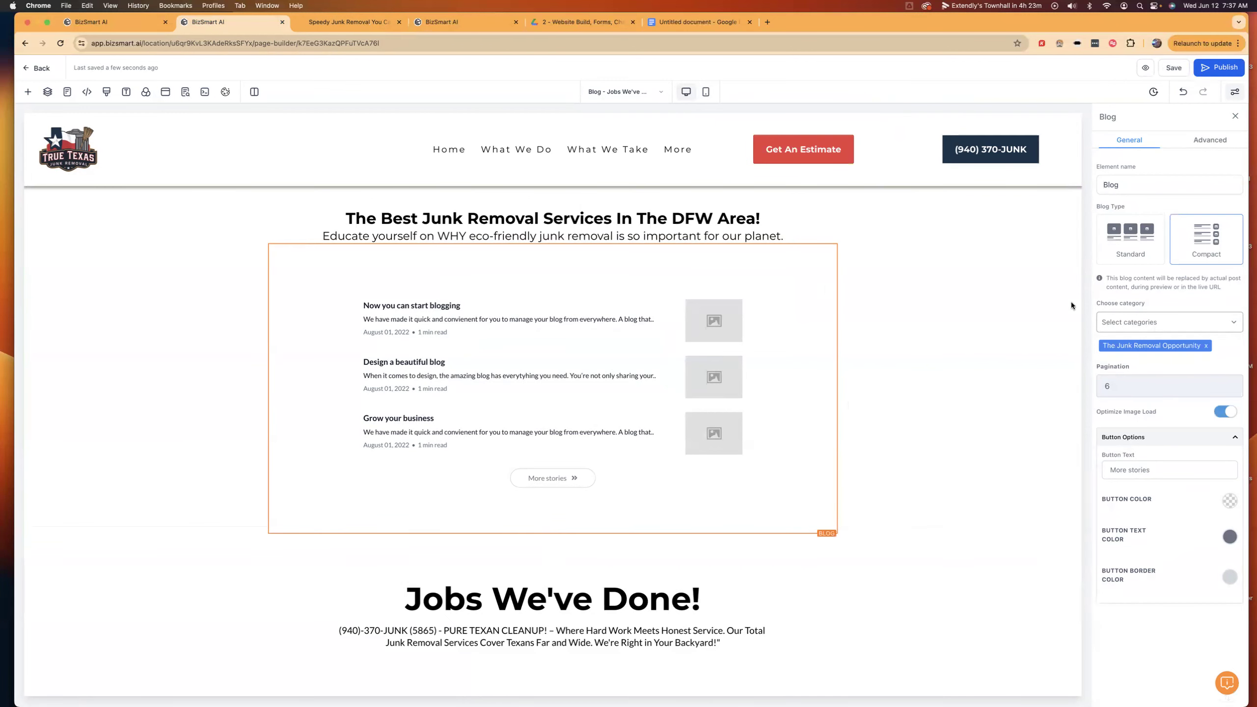
left_click(1148, 327)
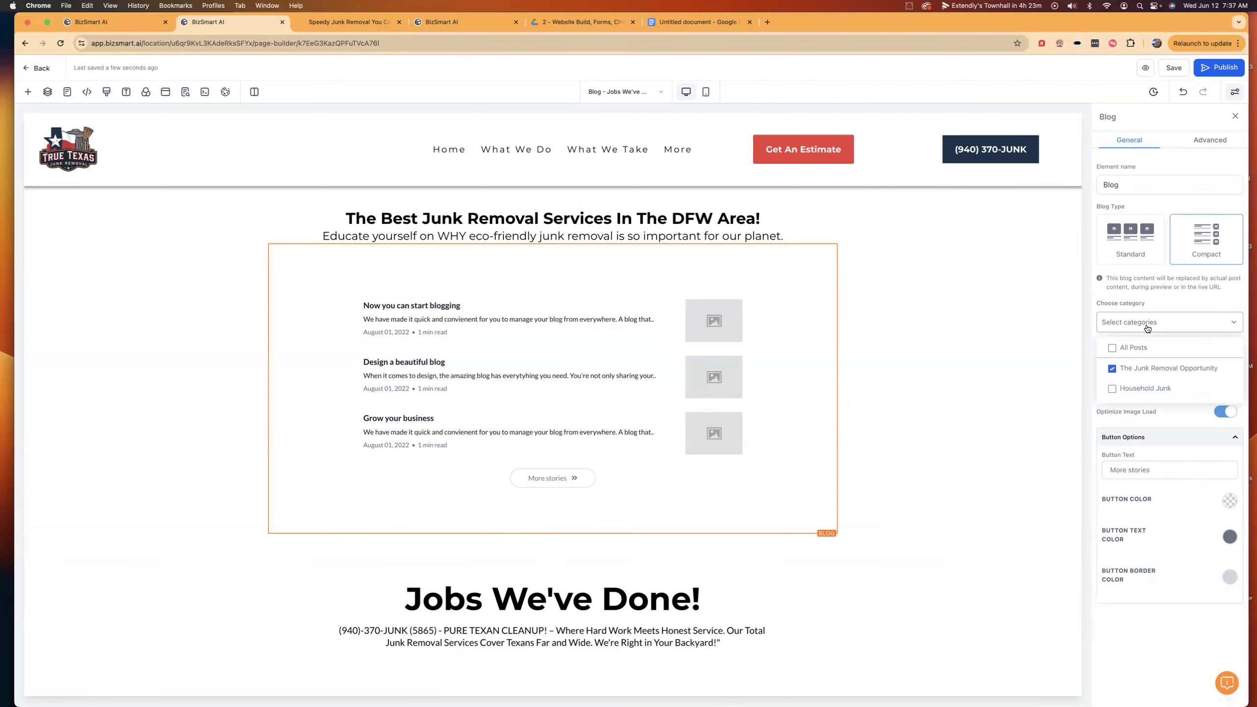
left_click(1112, 389)
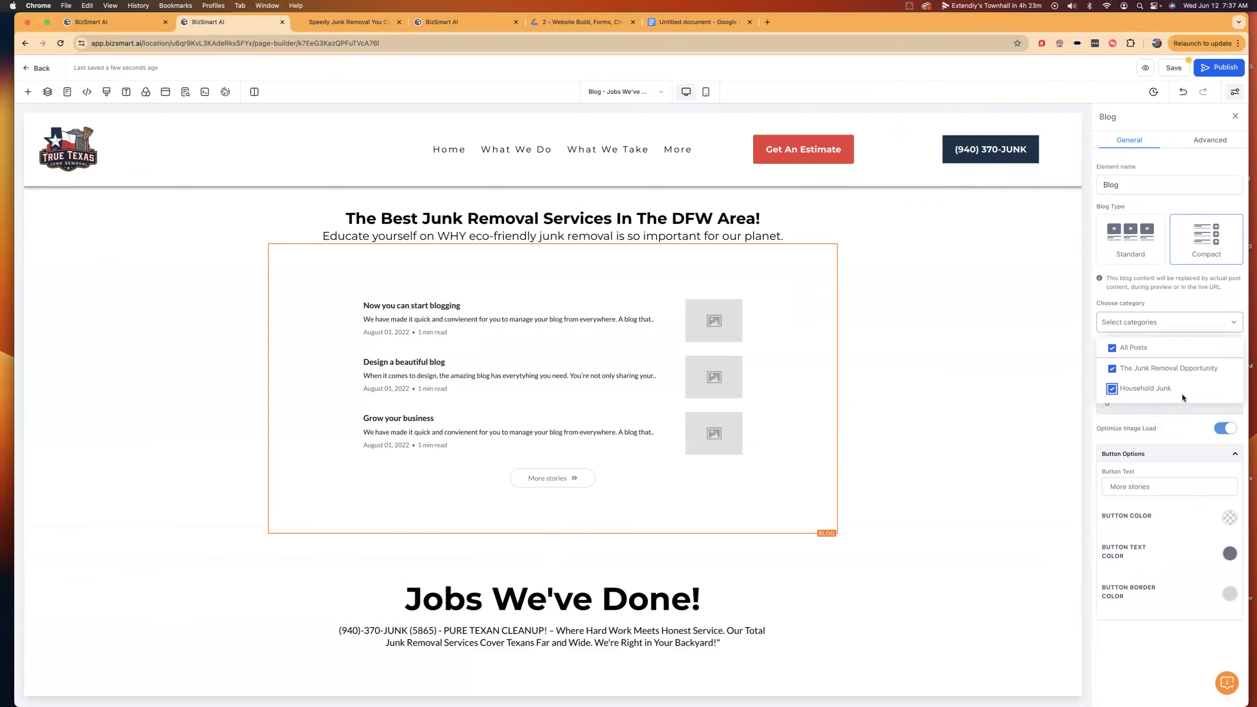
left_click(1113, 369)
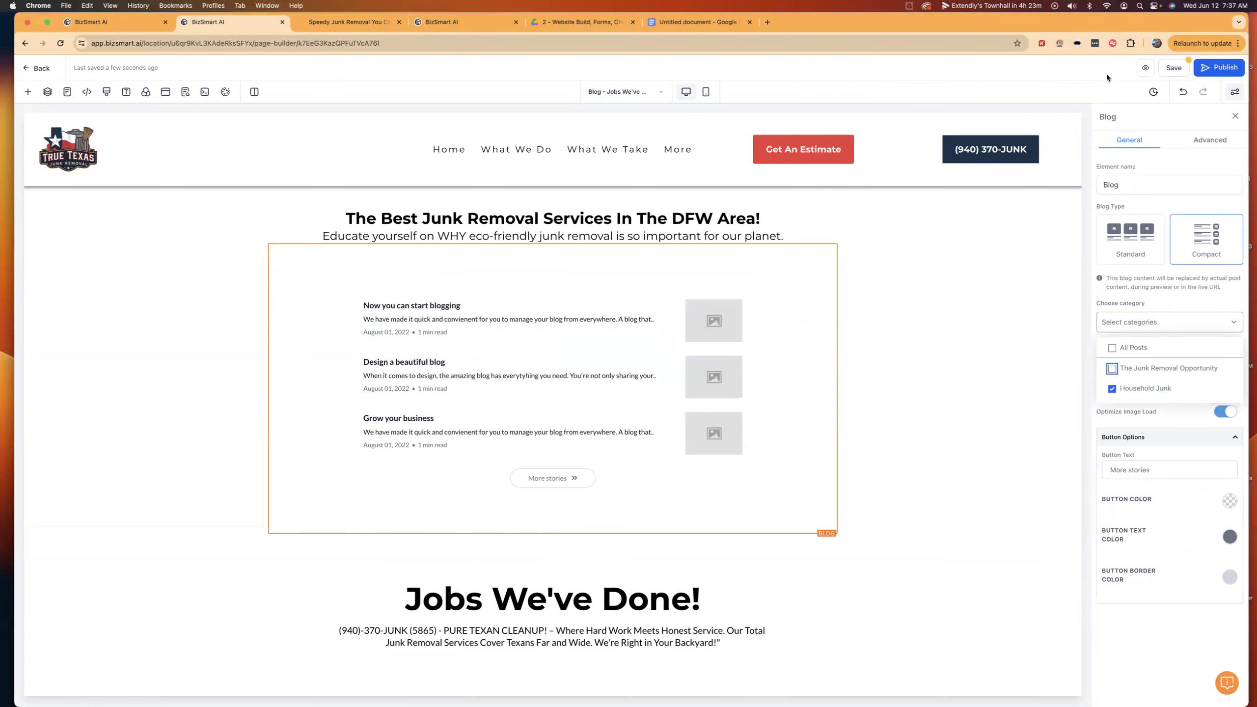
left_click(1172, 67)
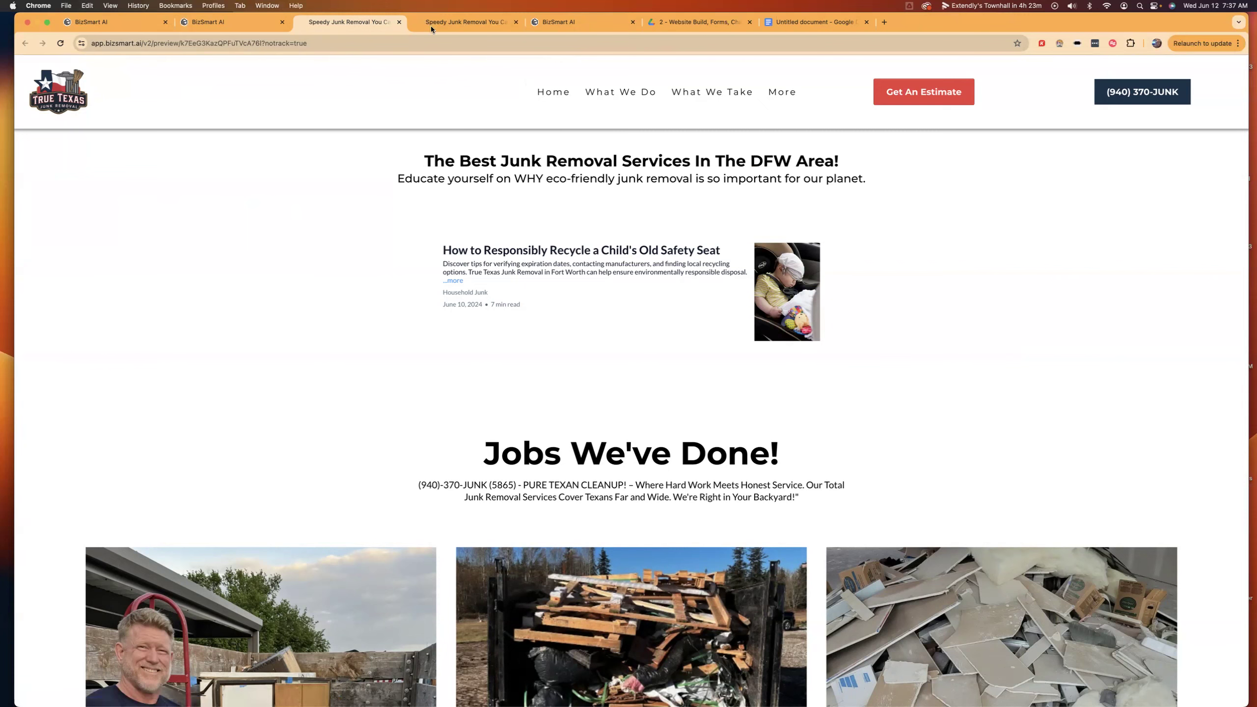
- Compare the Household Junk preview with the earlier Junk Removal Opportunity preview and return to the page builder
left_click(451, 27)
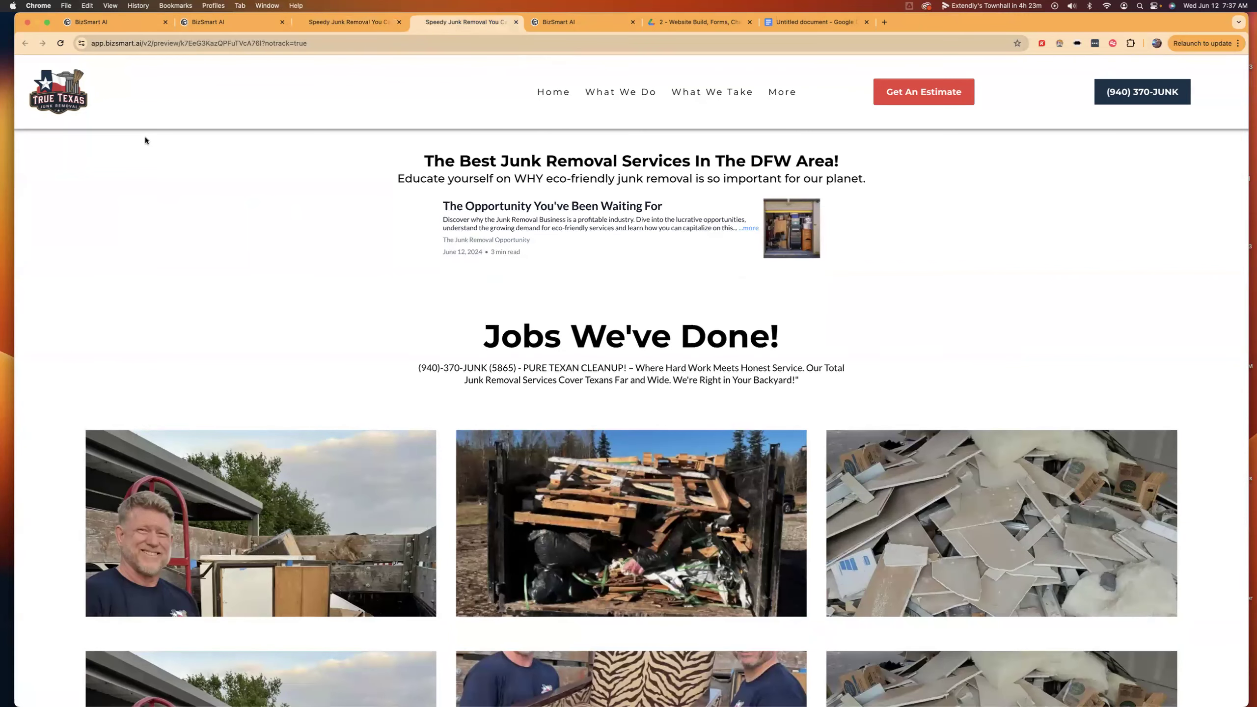
left_click(572, 25)
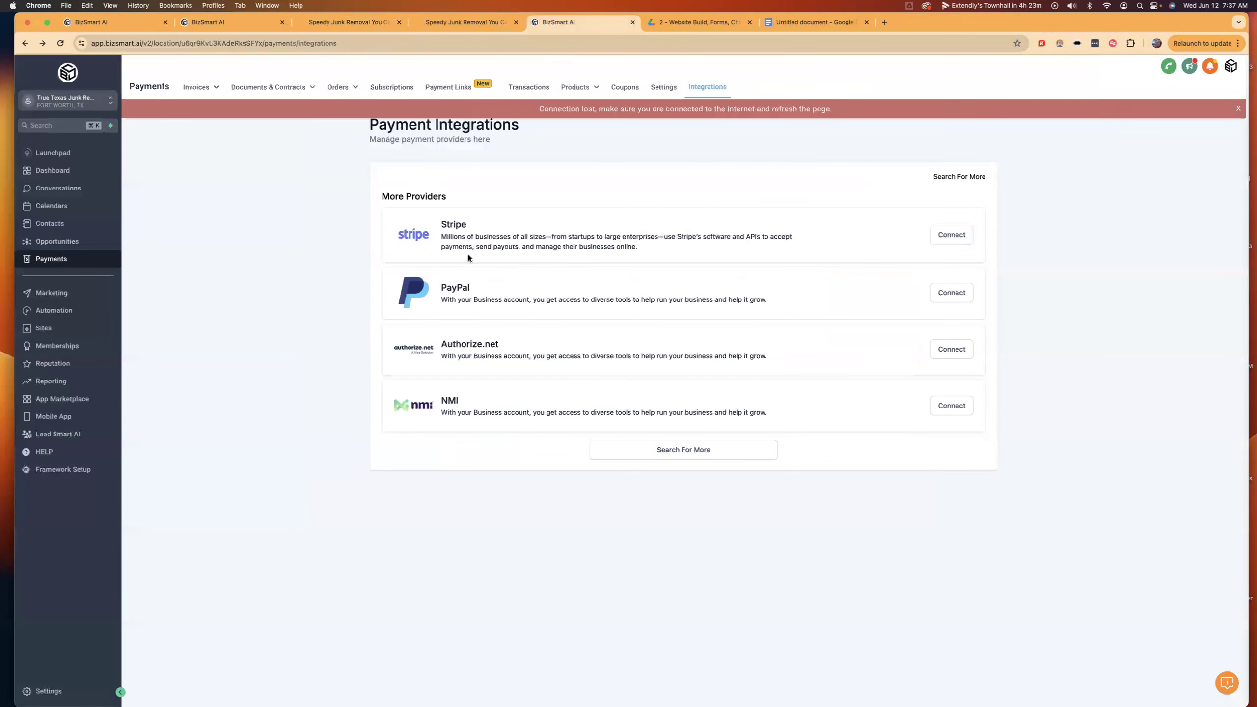
left_click(442, 20)
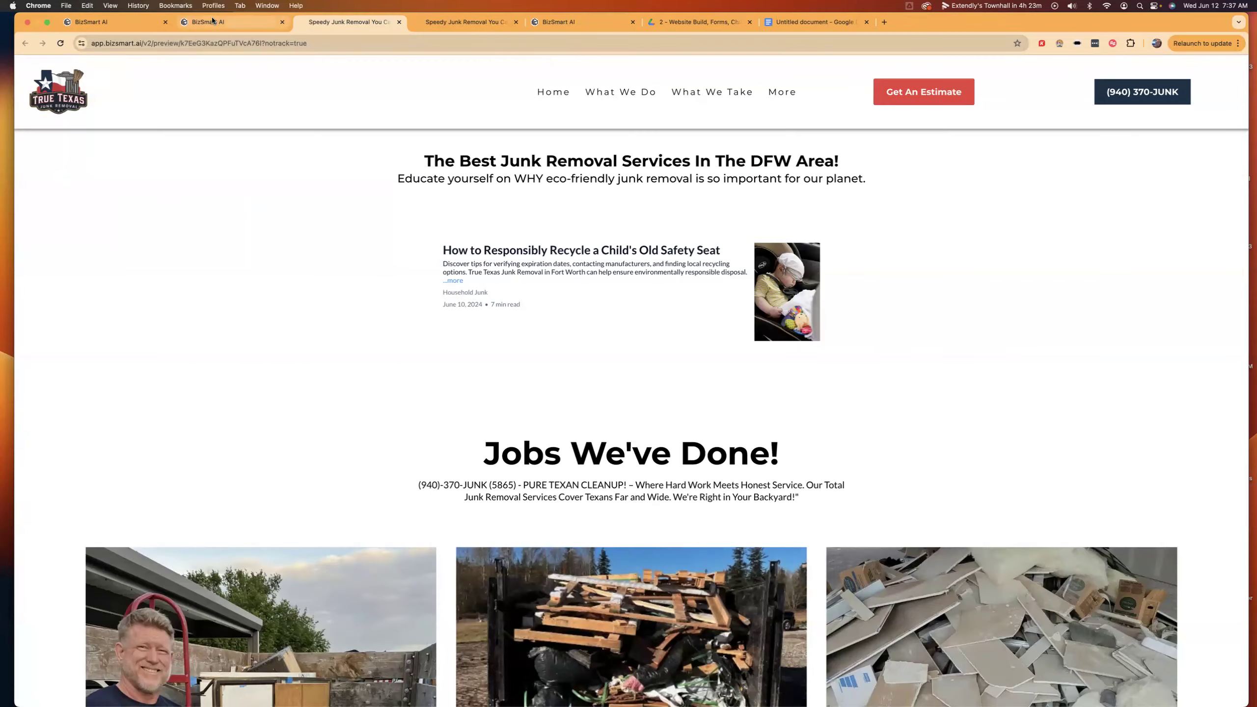
left_click(212, 17)
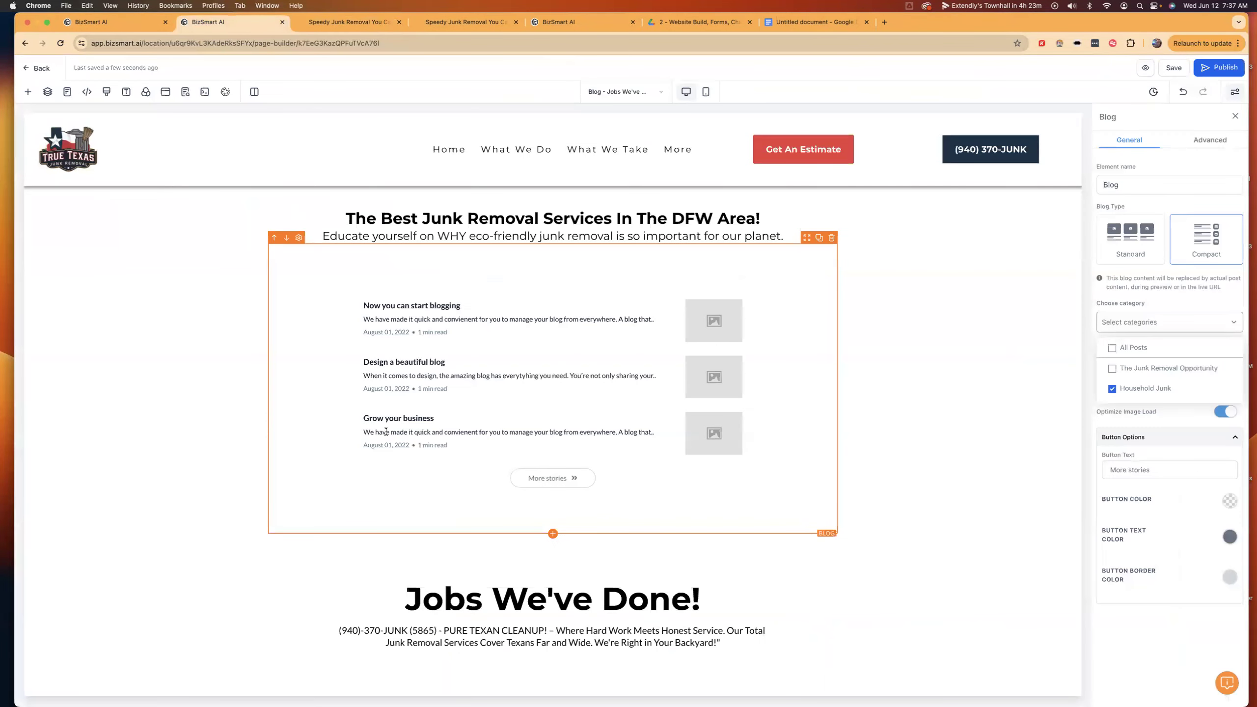
- Open the True Texas Junk Removal & Roll Off Dumpsters blog from the blogs list and compare its post's category with the blog element's selected category
left_click(106, 29)
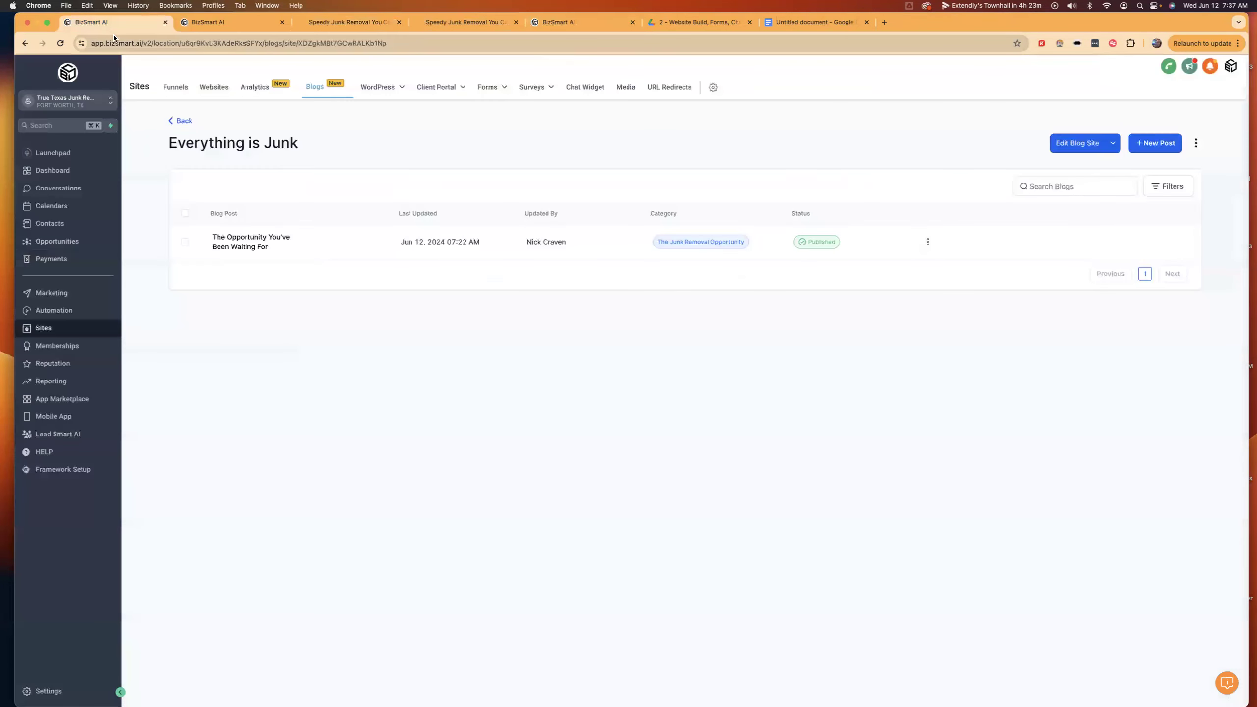
left_click(181, 122)
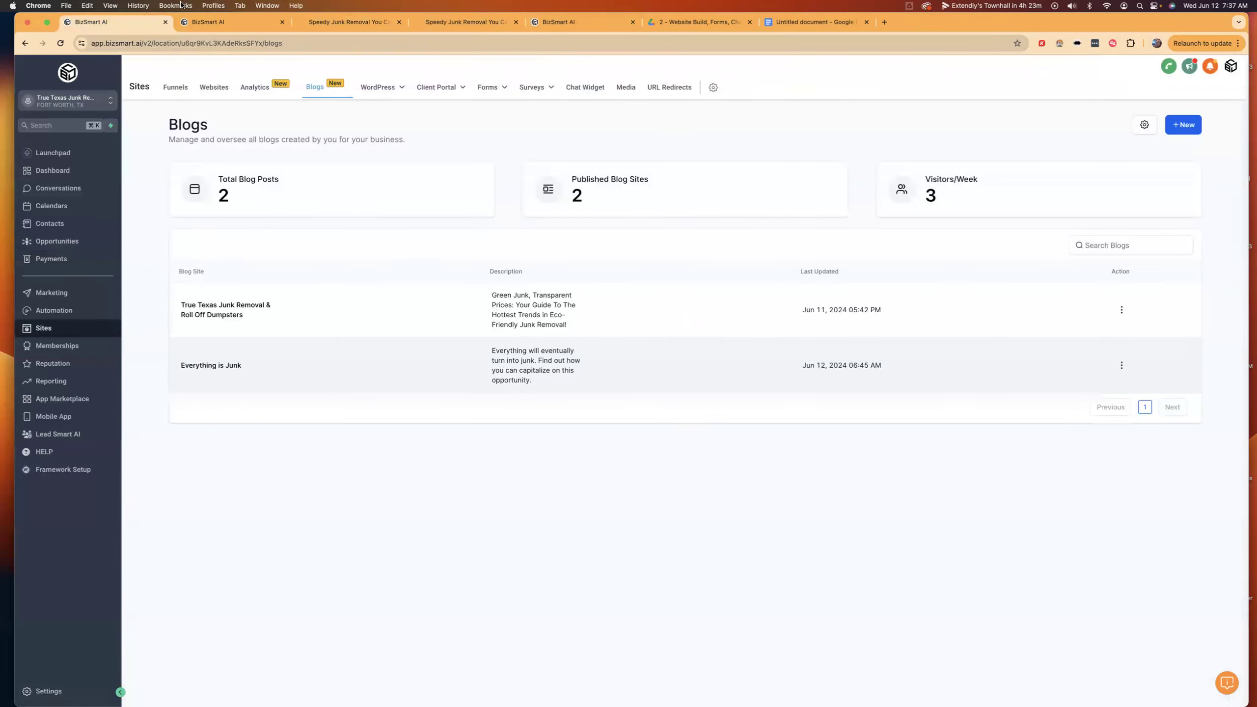
left_click(386, 19)
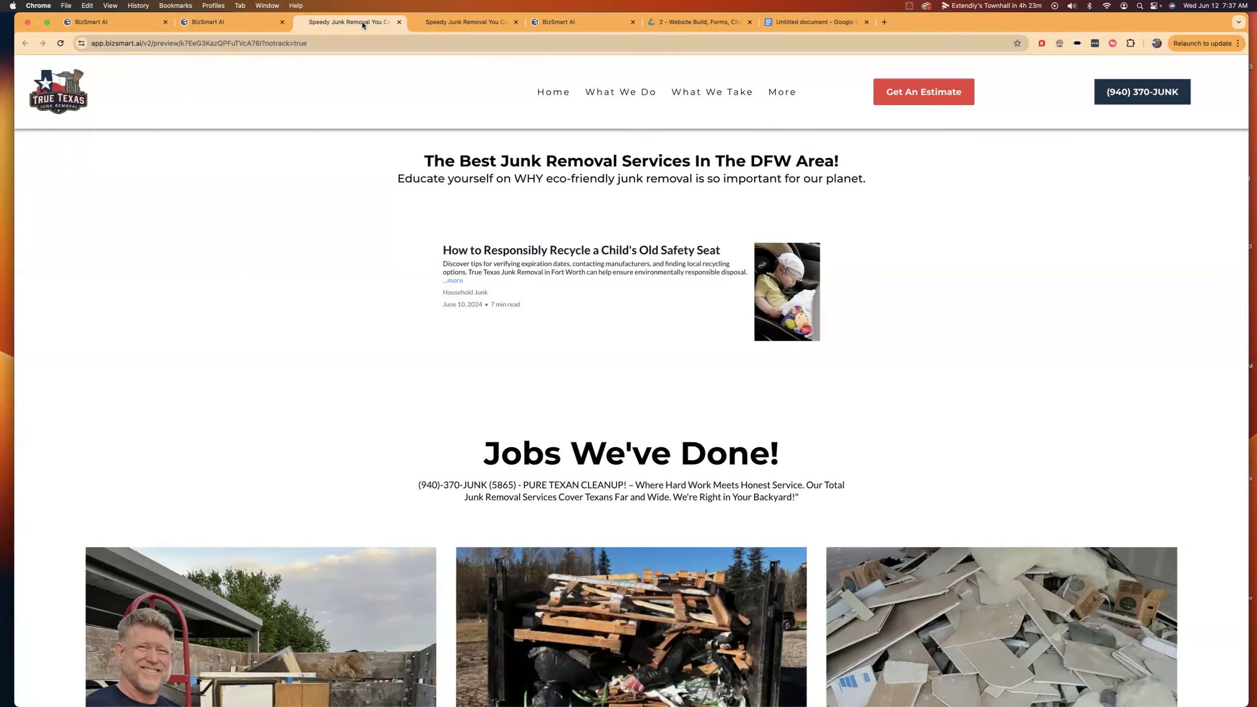
left_click(258, 23)
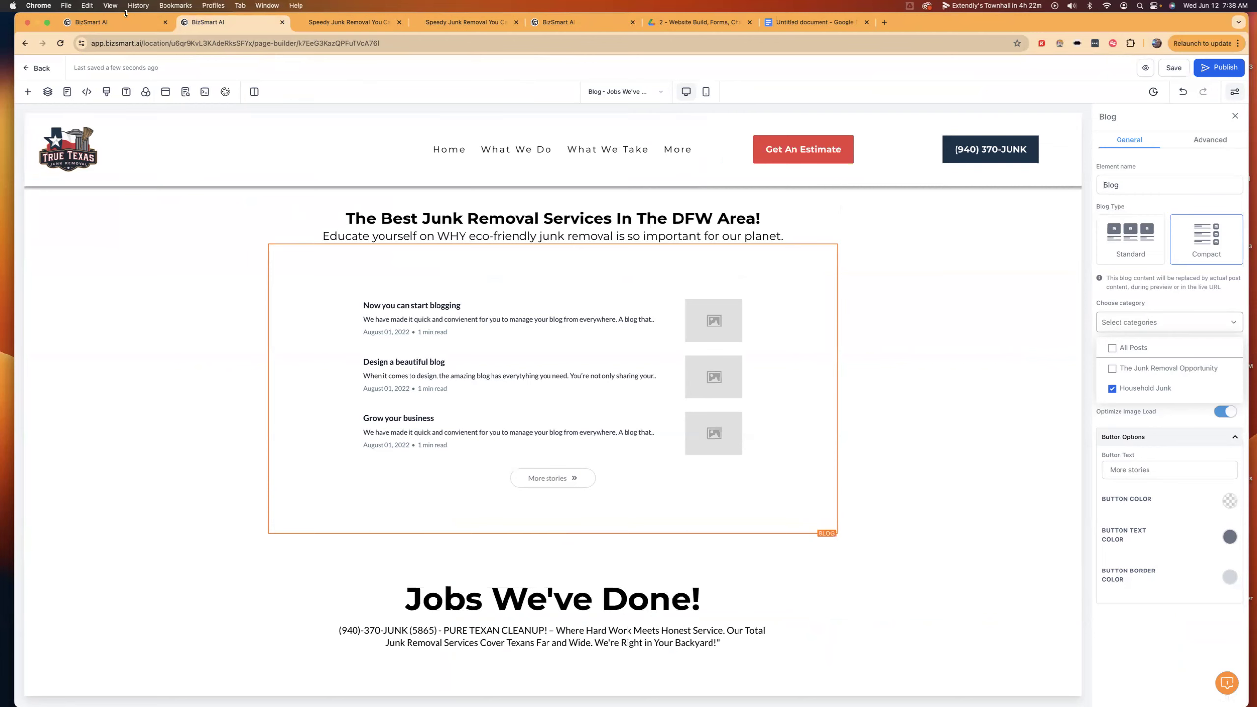
left_click(113, 24)
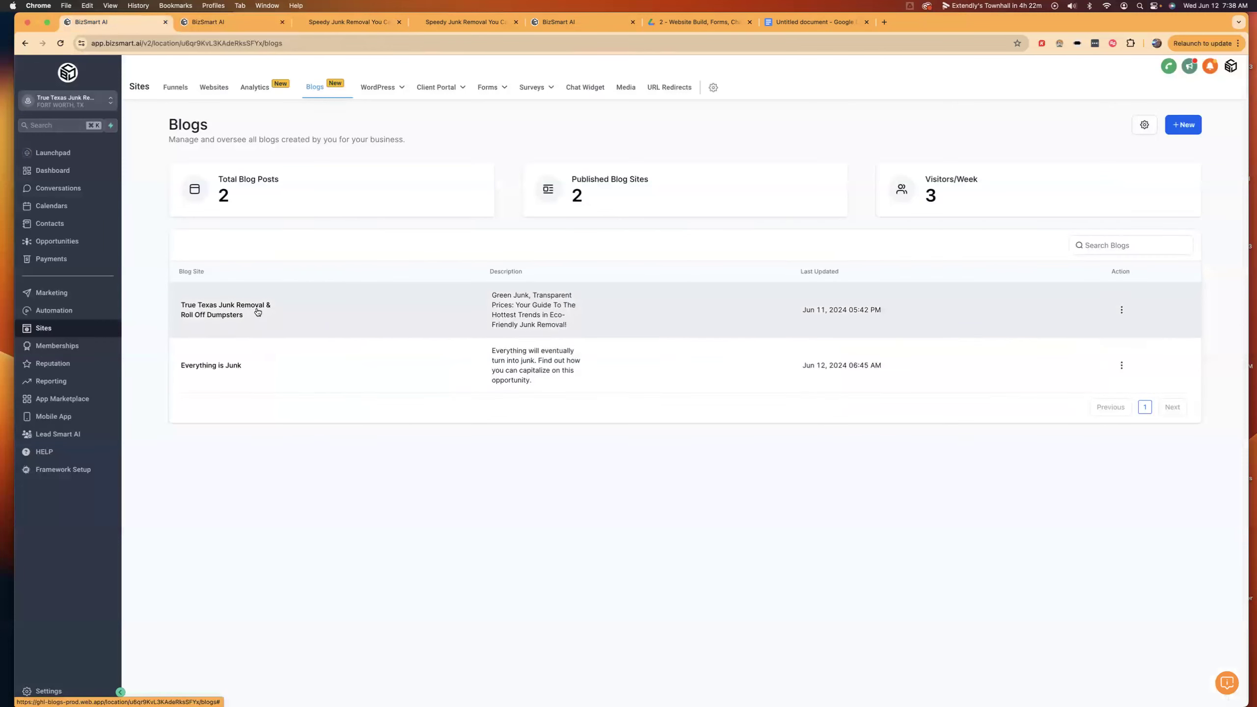
left_click(233, 312)
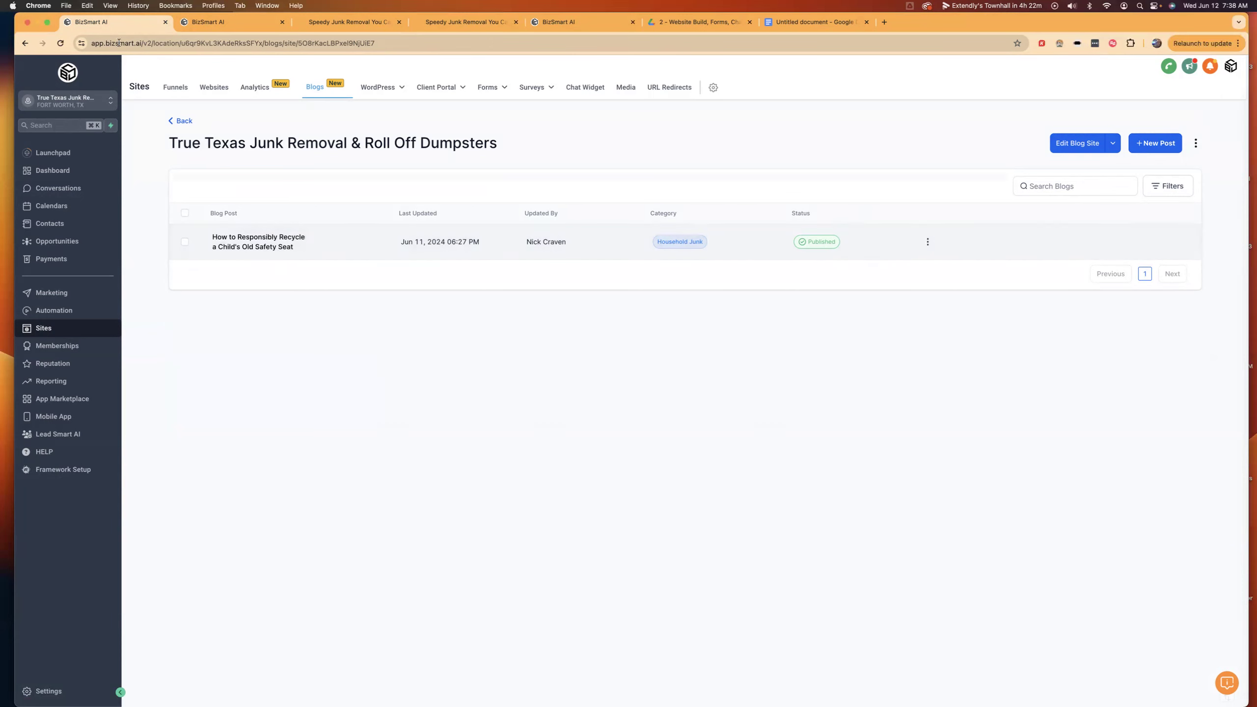
left_click(214, 24)
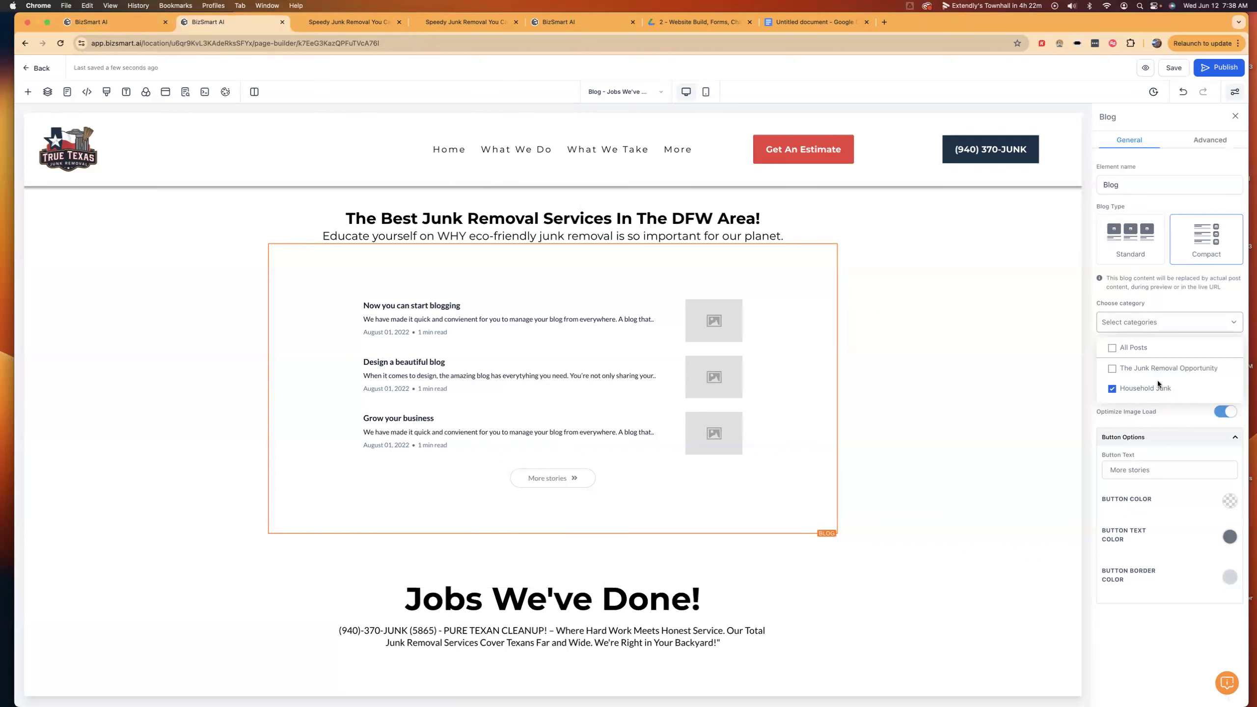
- Open the child's safety seat recycling post from the page preview, look through it, and return to the blog's post list
left_click(345, 23)
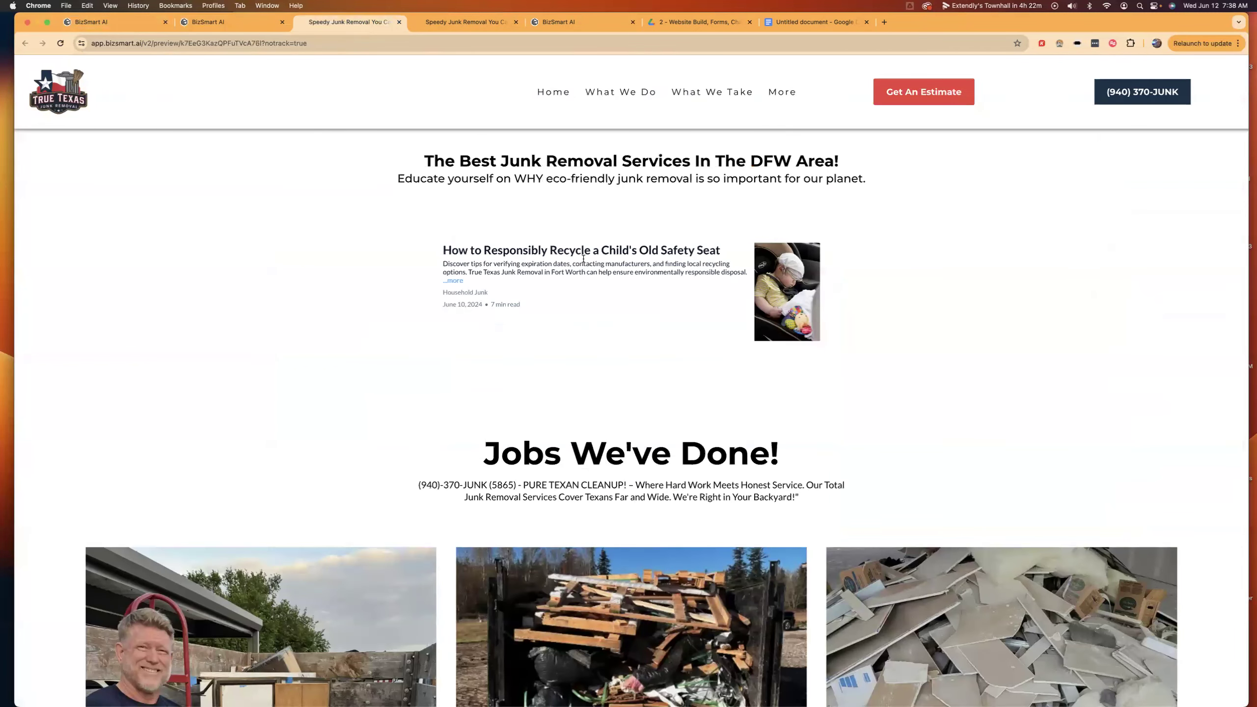
left_click(793, 328)
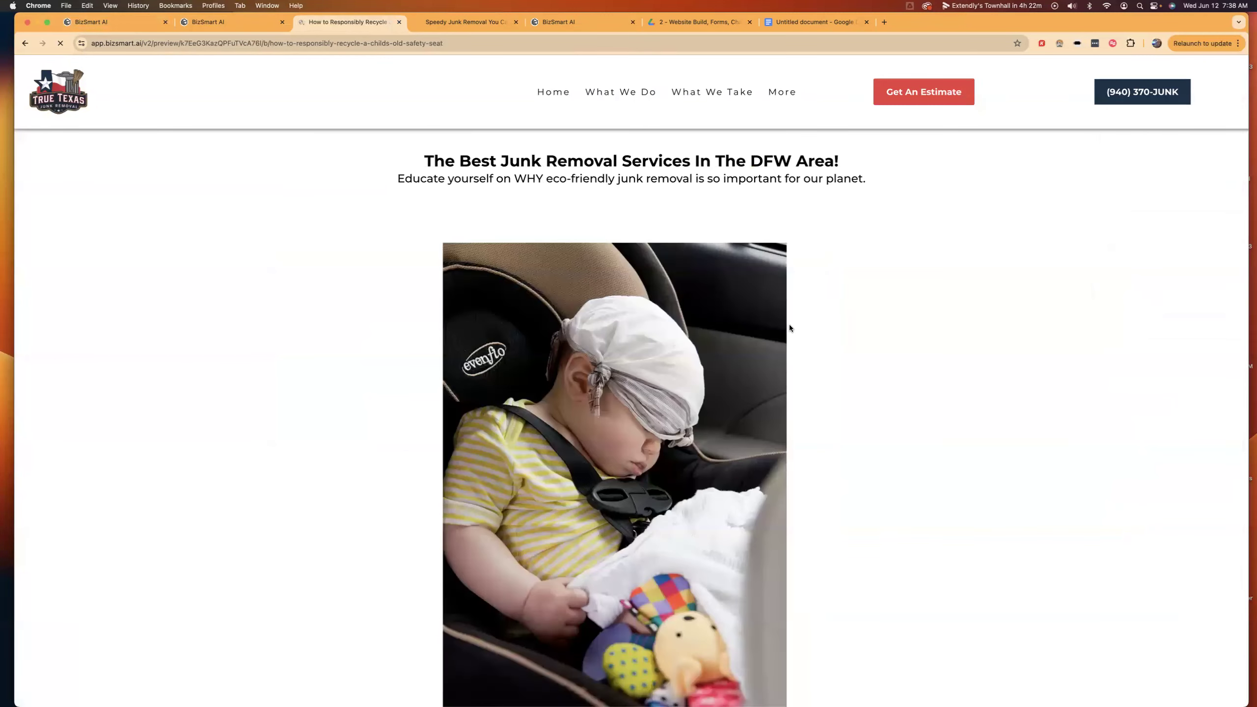
scroll(575, 432, "down", 3)
scroll(576, 432, "down", 20)
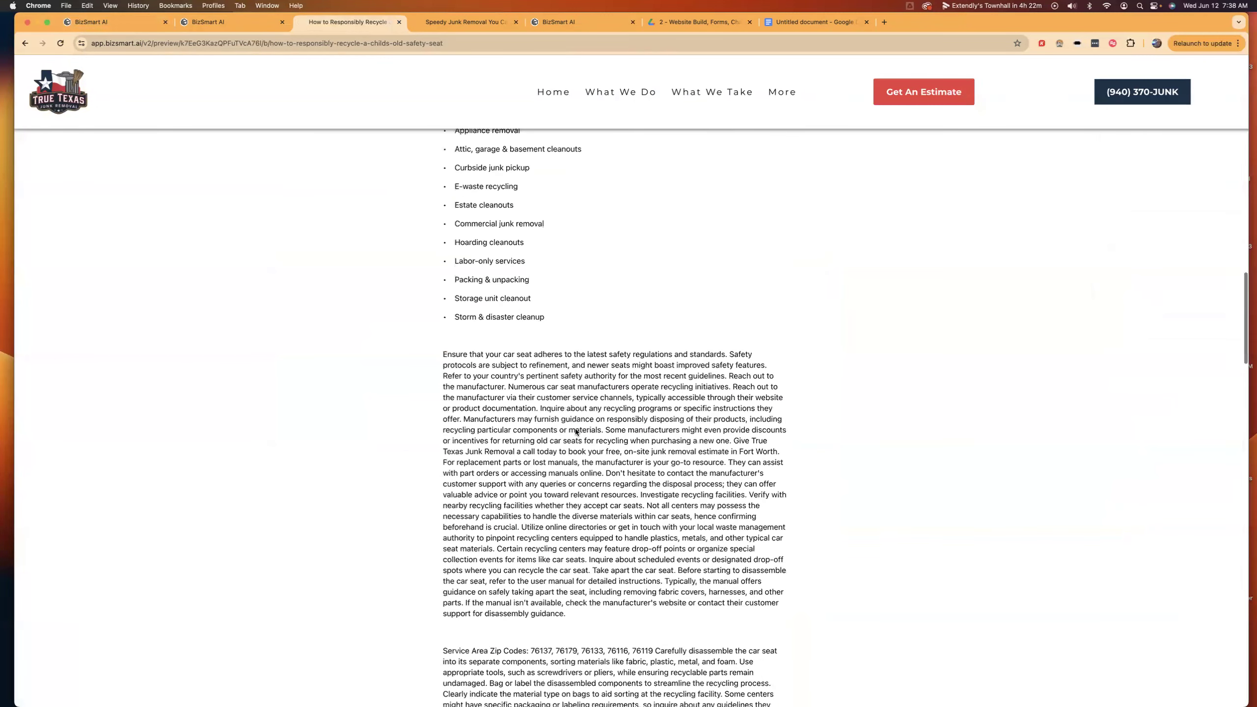
scroll(576, 432, "up", 20)
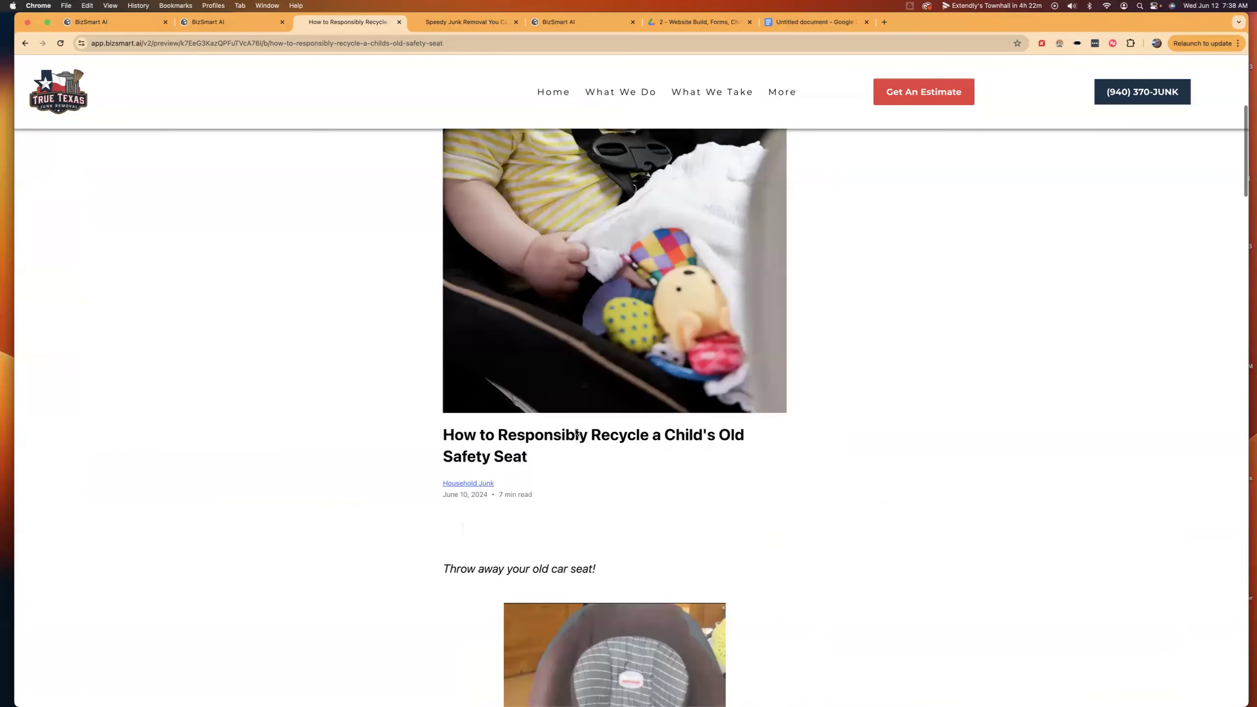
left_click(193, 24)
left_click(106, 23)
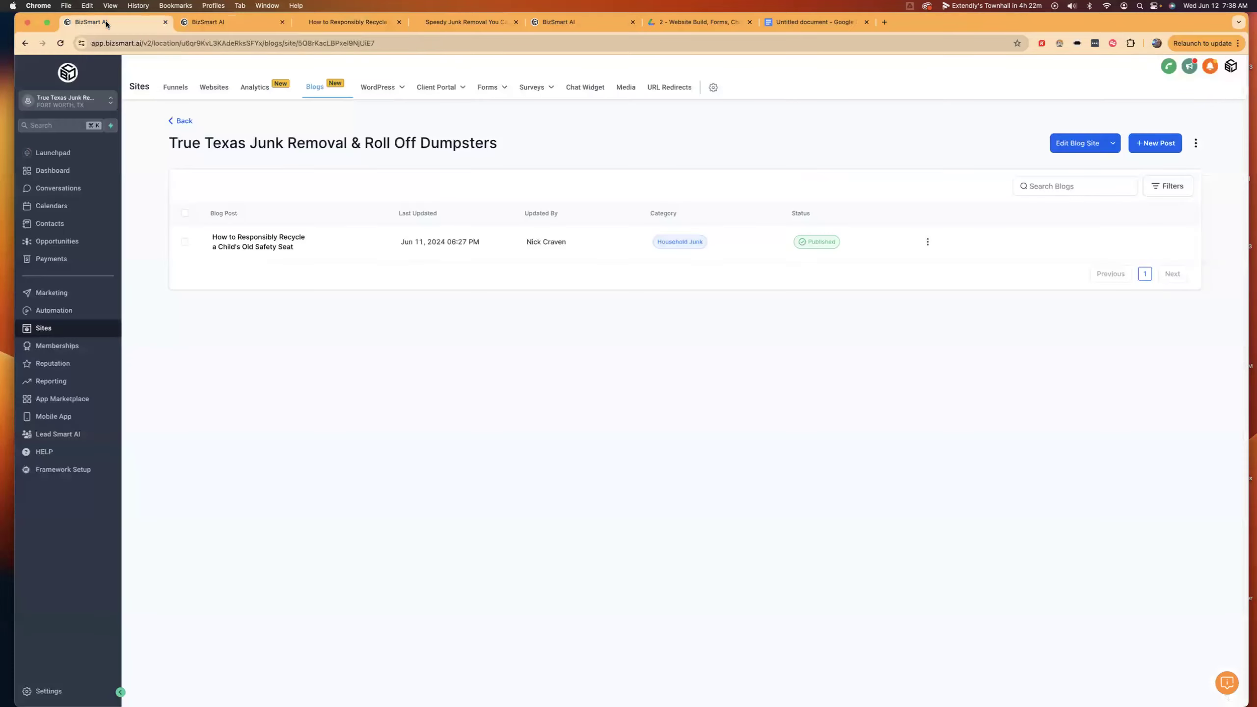